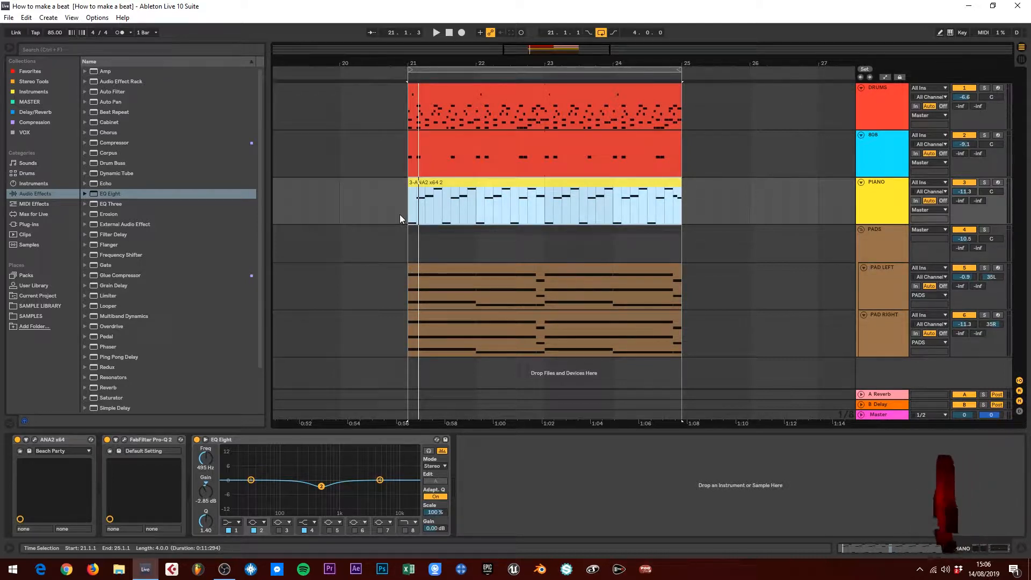
# Step: Open the 808 track's MIDI clip and transpose all its notes down to D0
pyautogui.doubleClick(582, 136)
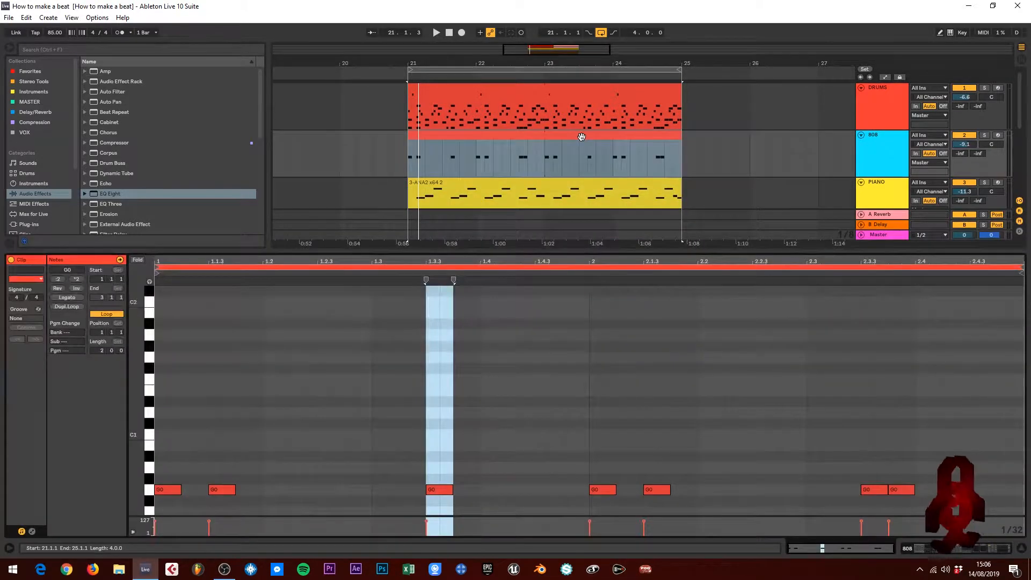
pyautogui.scroll(-4, 381, 425)
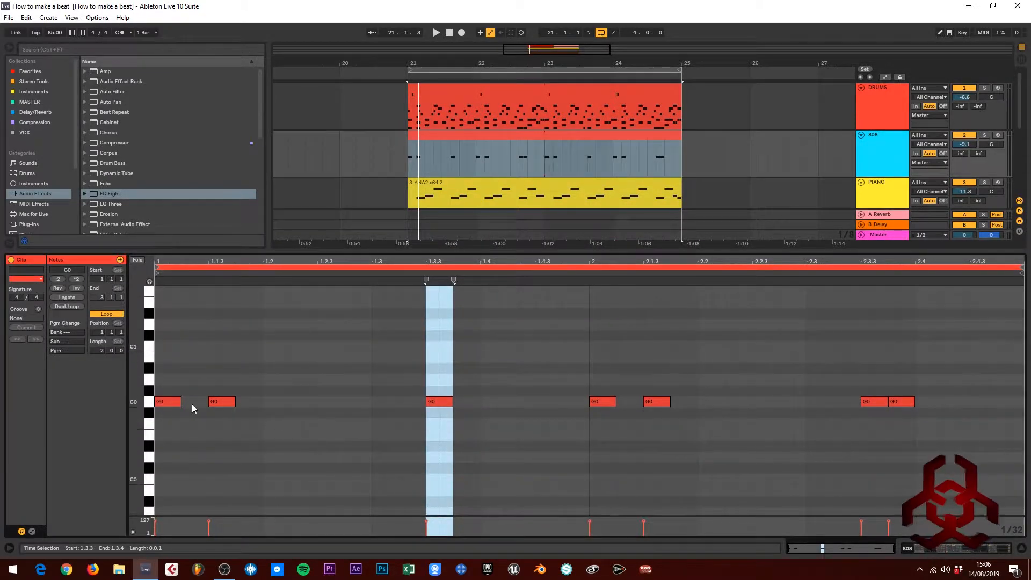
pyautogui.moveTo(160, 376); pyautogui.dragTo(975, 424)
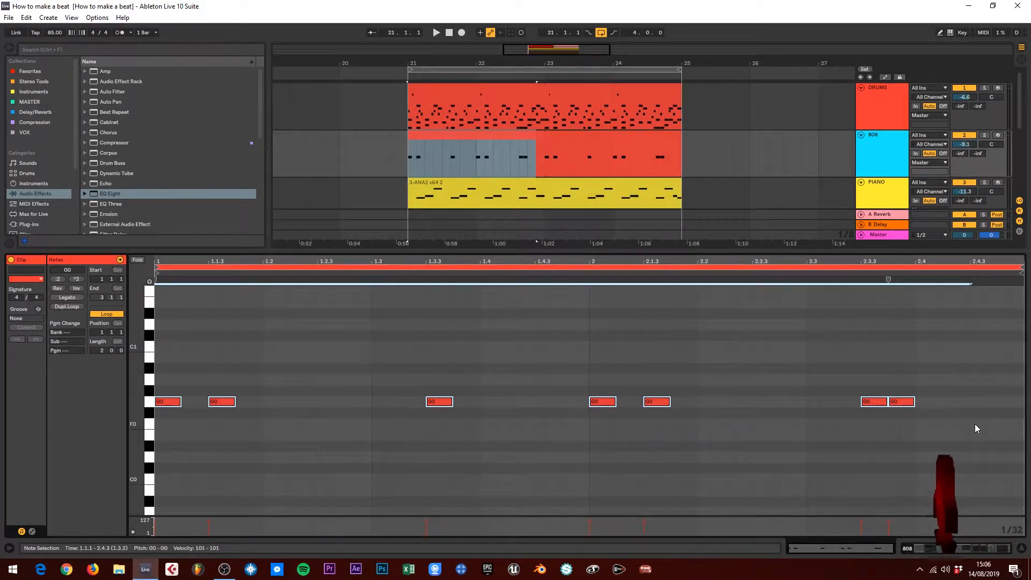
pyautogui.press('Down')
pyautogui.press('Down')
pyautogui.press('Down')
pyautogui.press('Down')
pyautogui.press('Down')
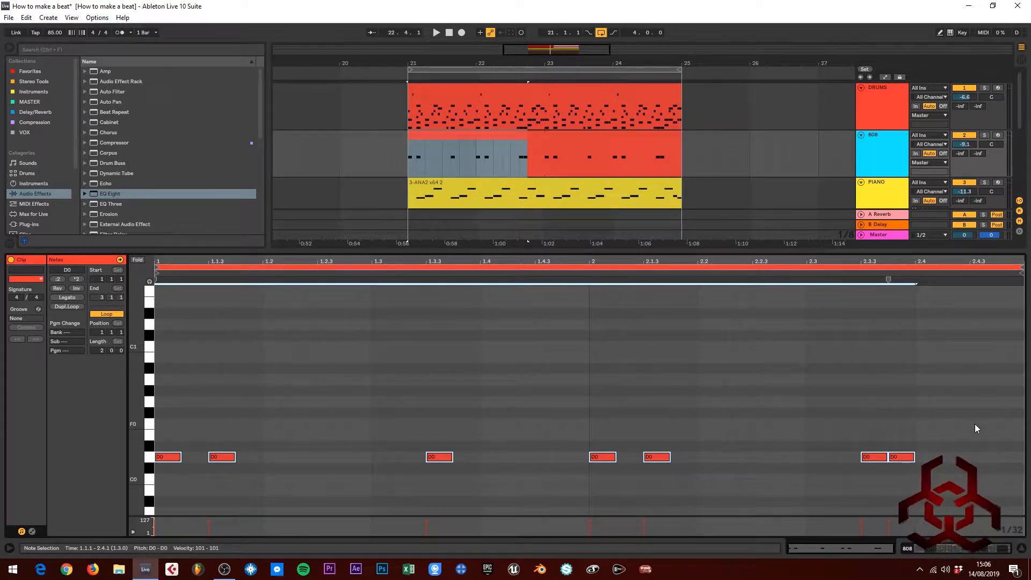
# Step: Inspect the notes in the PIANO and PAD LEFT clips as a pitch reference for the 808 line
pyautogui.click(572, 192)
pyautogui.click(507, 379)
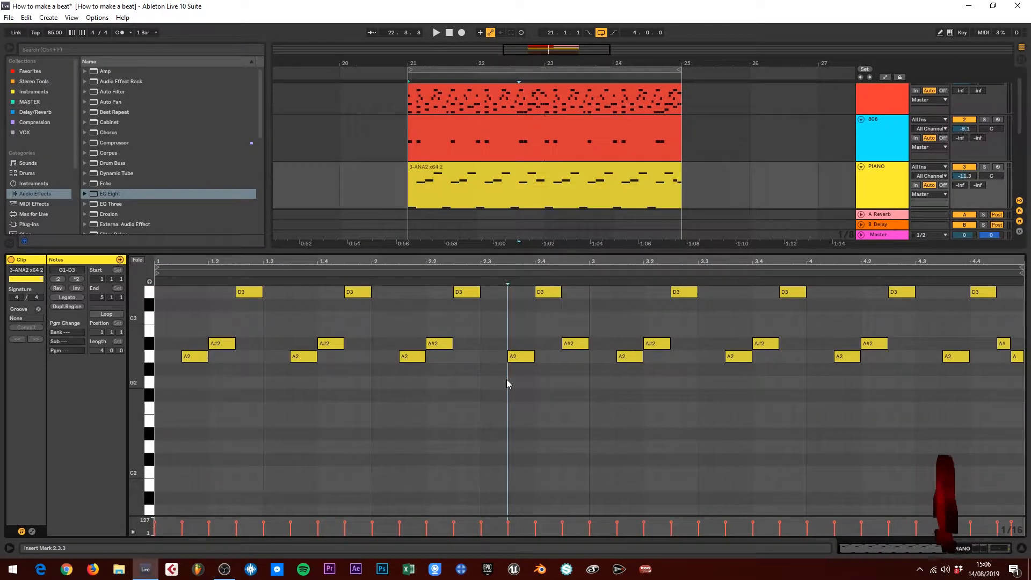
pyautogui.scroll(2, 376, 360)
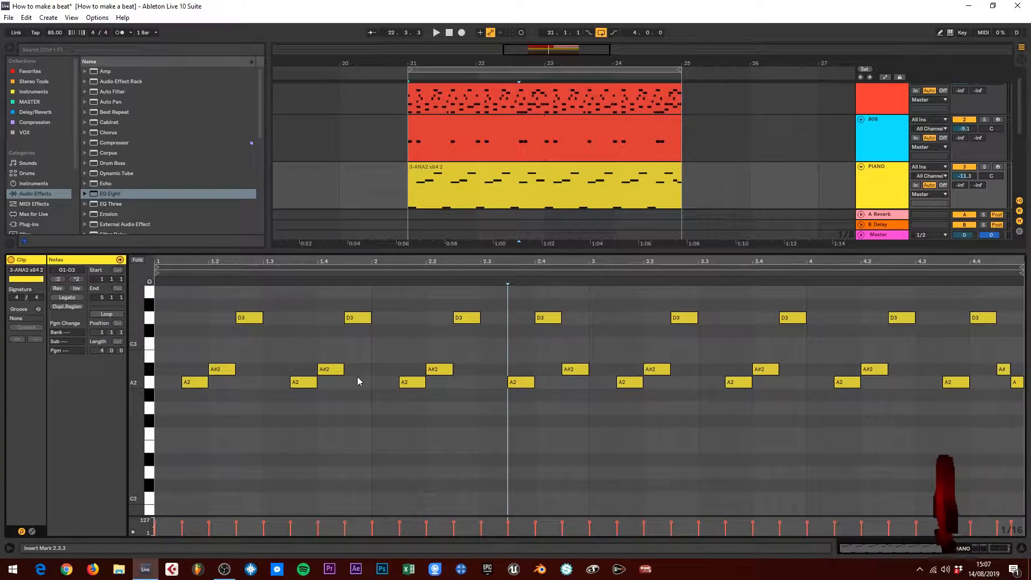
pyautogui.scroll(-3, 618, 193)
pyautogui.click(573, 195)
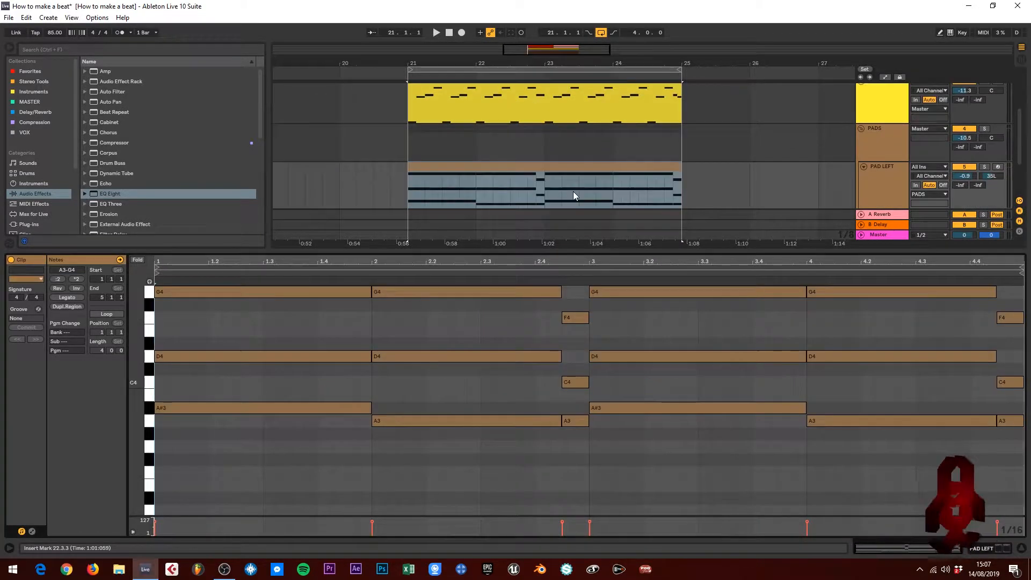
pyautogui.click(435, 316)
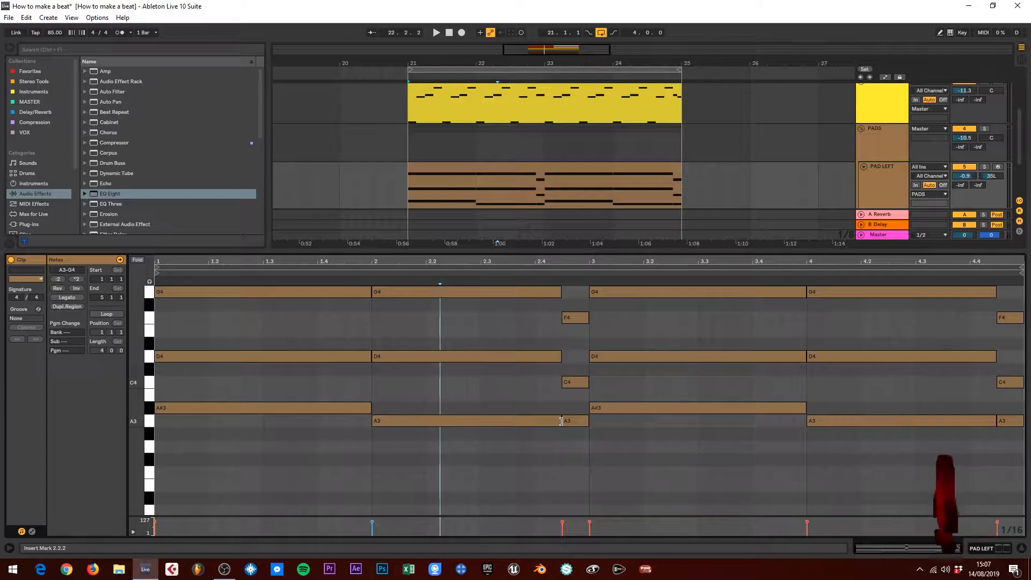
pyautogui.click(659, 252)
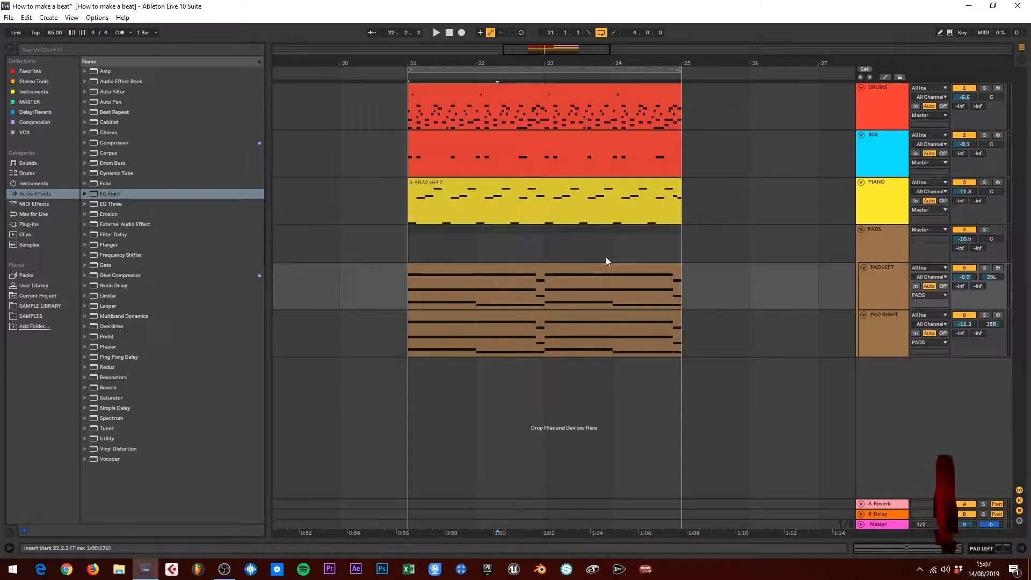
# Step: Reopen the 808 clip and raise the single note at 1.3.3 to A#0
pyautogui.doubleClick(596, 135)
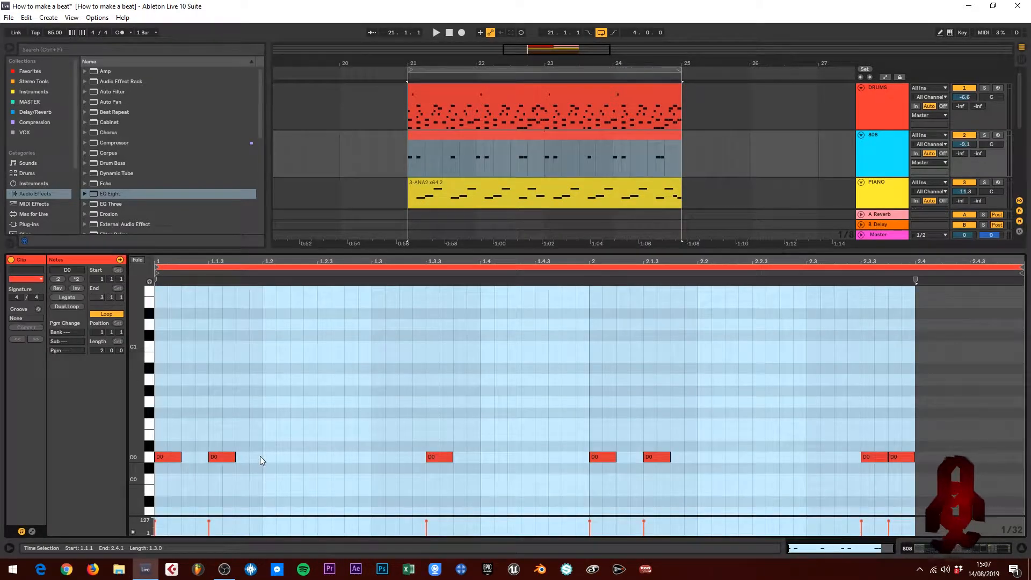
pyautogui.scroll(-1, 290, 441)
pyautogui.click(317, 420)
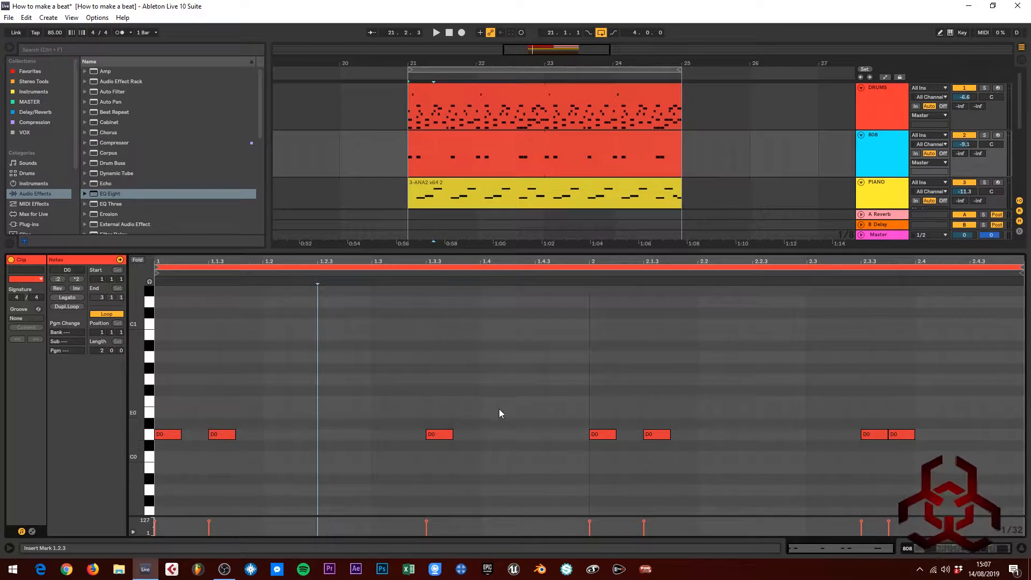
pyautogui.click(439, 433)
pyautogui.press('Up')
pyautogui.press('Up')
pyautogui.press('Up')
pyautogui.press('Up')
pyautogui.press('Up')
pyautogui.press('Up')
pyautogui.press('Up')
pyautogui.press('Up')
pyautogui.press('Up')
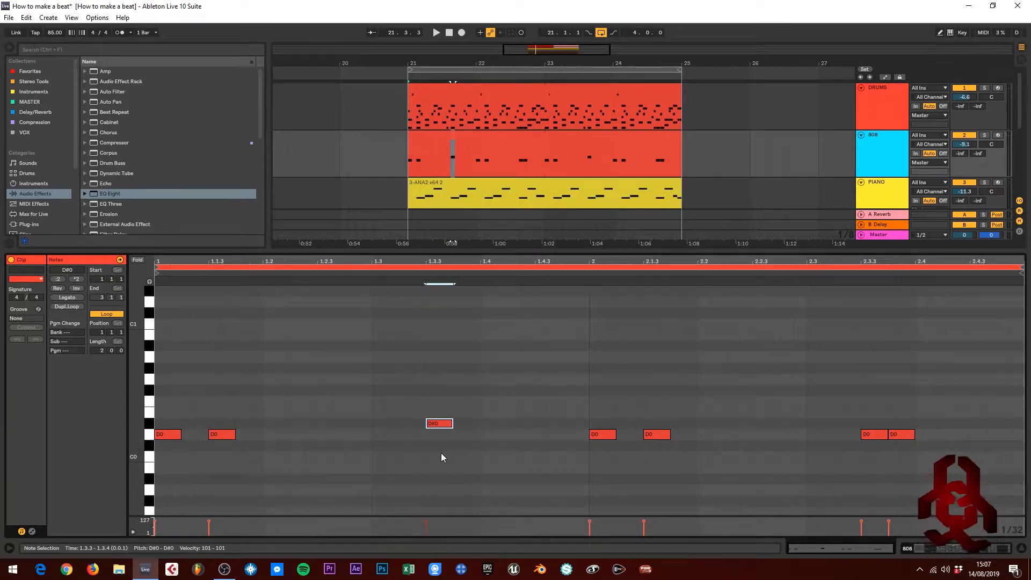
pyautogui.press('Down')
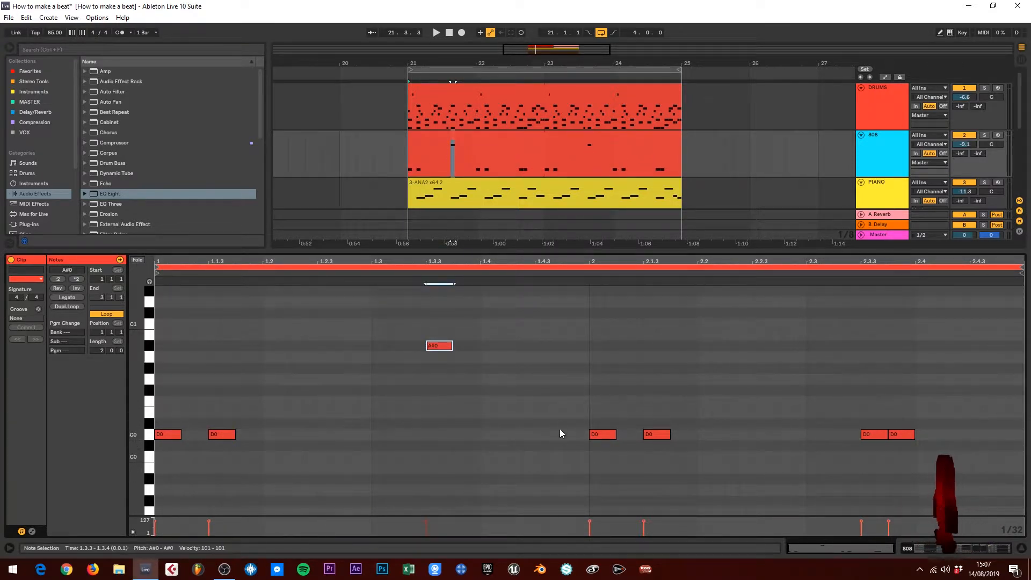
# Step: Raise the two 808 notes at 2 and 2.1.3 to A0
pyautogui.moveTo(559, 428); pyautogui.dragTo(730, 462)
pyautogui.press('Up')
pyautogui.press('Up')
pyautogui.press('Up')
pyautogui.press('Up')
pyautogui.press('Up')
pyautogui.press('Up')
pyautogui.press('Up')
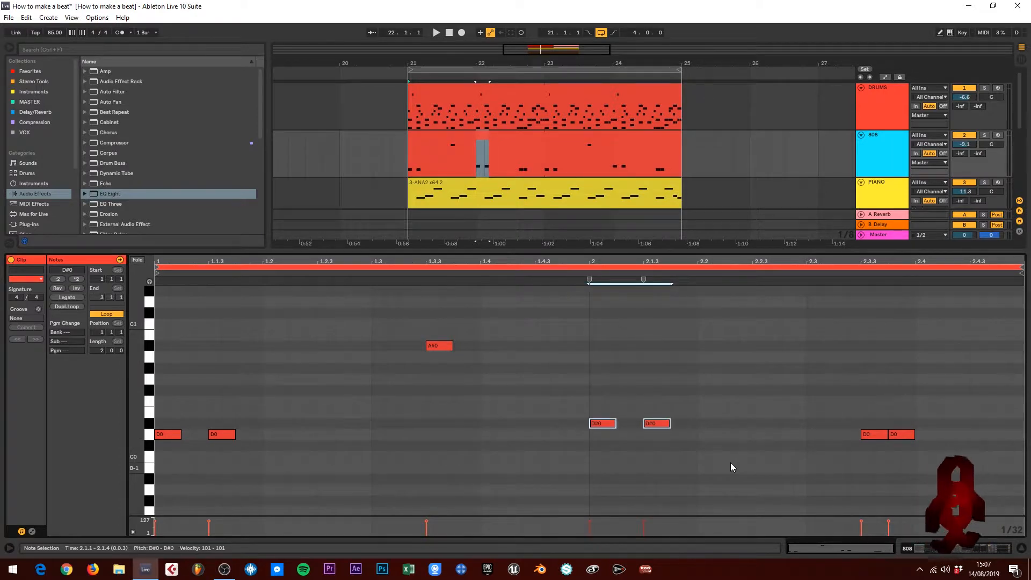
# Step: Raise the pair of adjacent 808 notes starting at 2.3.3 to A0
pyautogui.moveTo(841, 367); pyautogui.dragTo(959, 461)
pyautogui.press('Up')
pyautogui.press('Up')
pyautogui.press('Up')
pyautogui.press('Up')
pyautogui.press('Up')
pyautogui.press('Up')
pyautogui.press('Up')
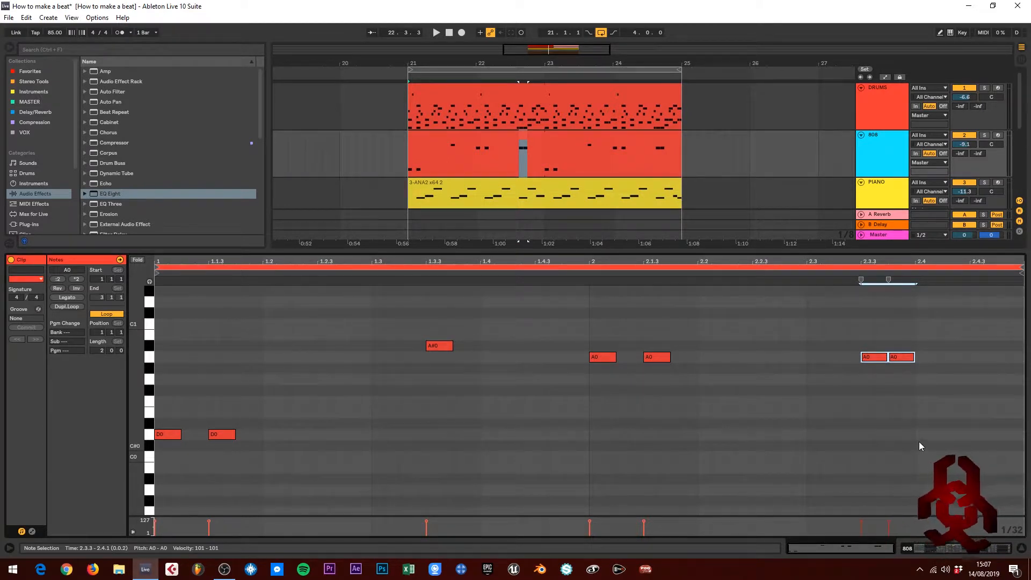
# Step: Add a short 808 note at 2.4.3, audition the loop, and tune the new note to F0
pyautogui.press('space')
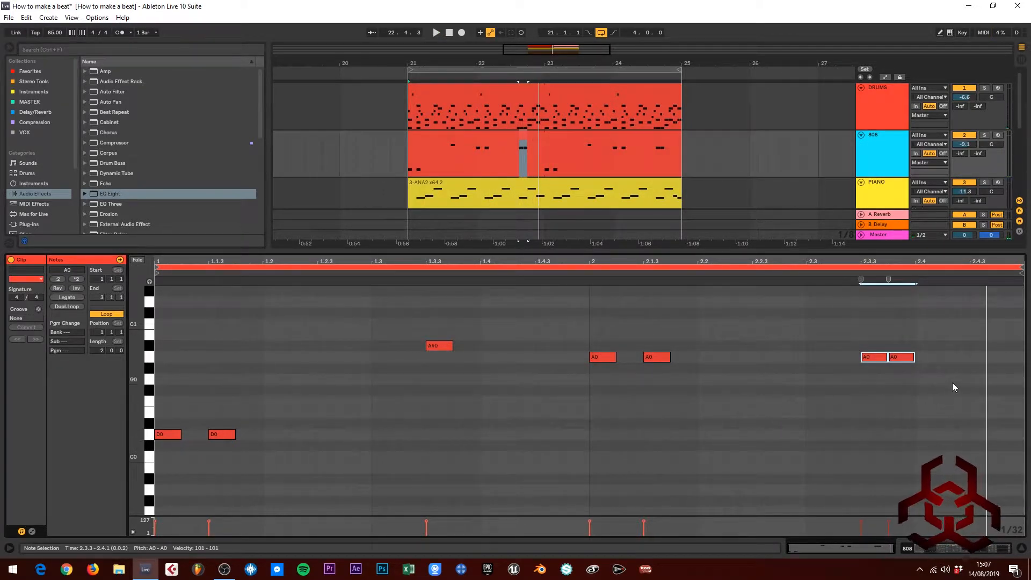
pyautogui.doubleClick(970, 379)
pyautogui.press('space')
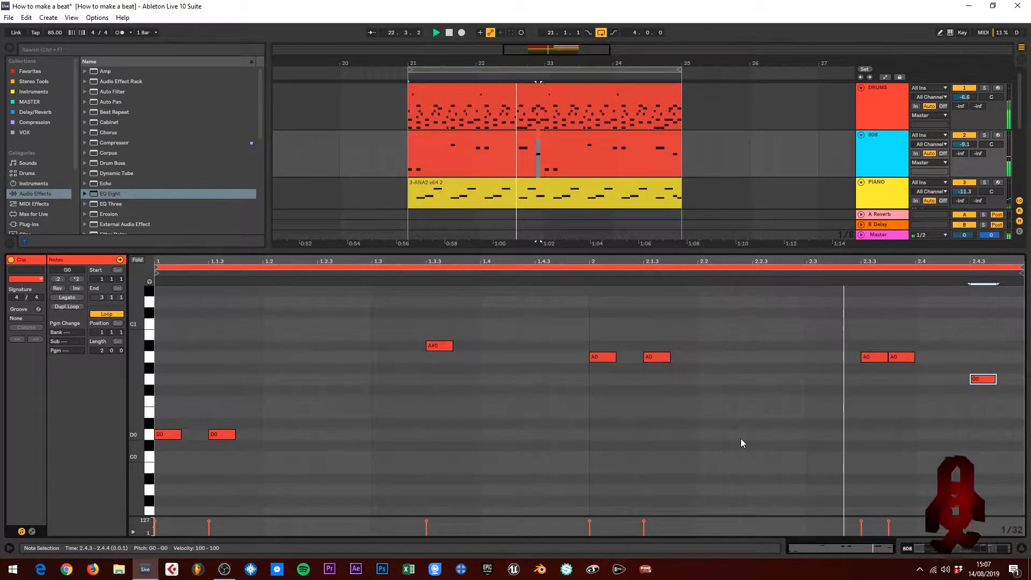
pyautogui.press('space')
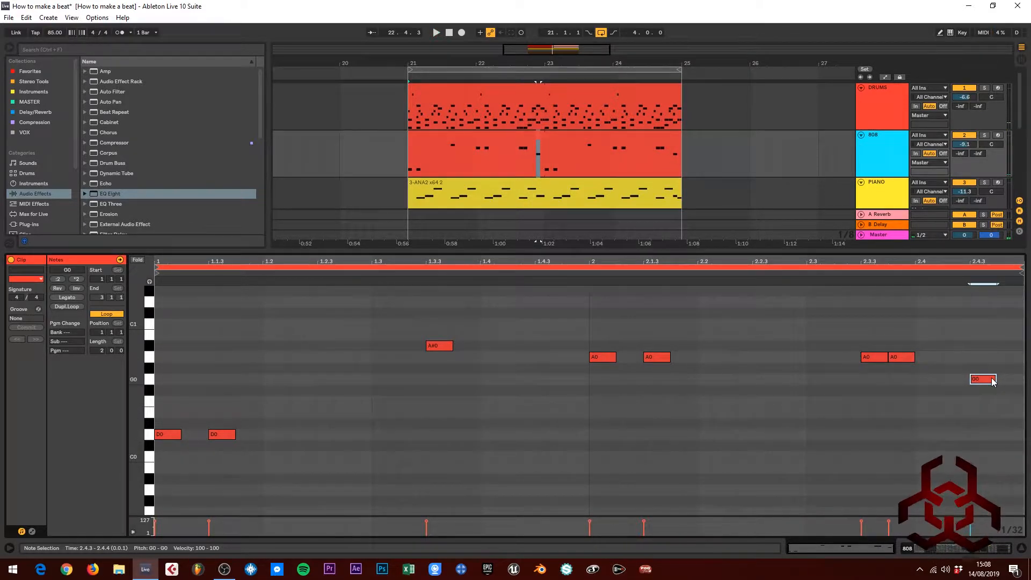
pyautogui.press('Down')
pyautogui.press('Down')
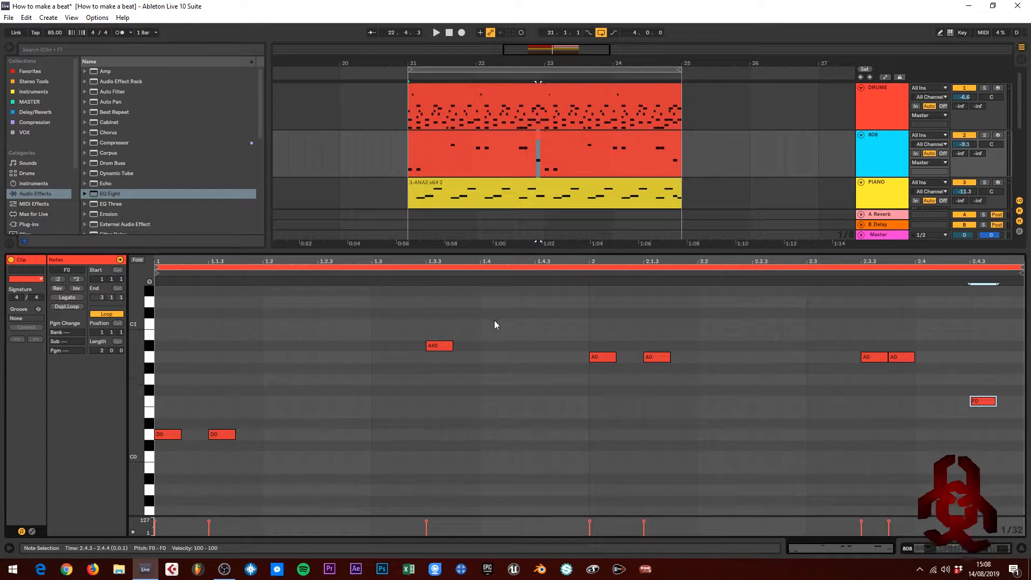
# Step: Show the 808 track's device chain and set the Gate's release to 1.12 s during playback
pyautogui.click(649, 248)
pyautogui.click(647, 136)
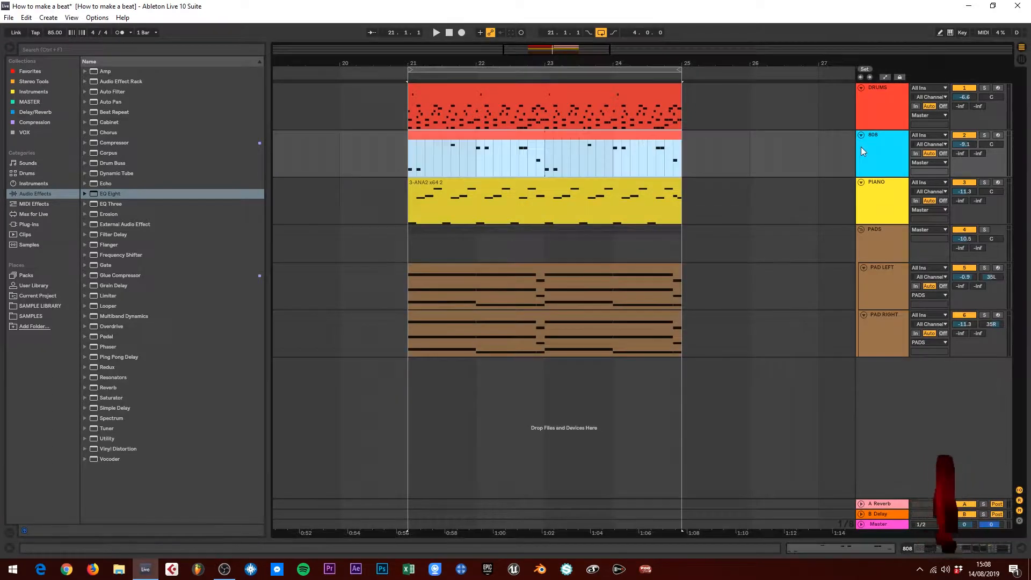
pyautogui.doubleClick(876, 140)
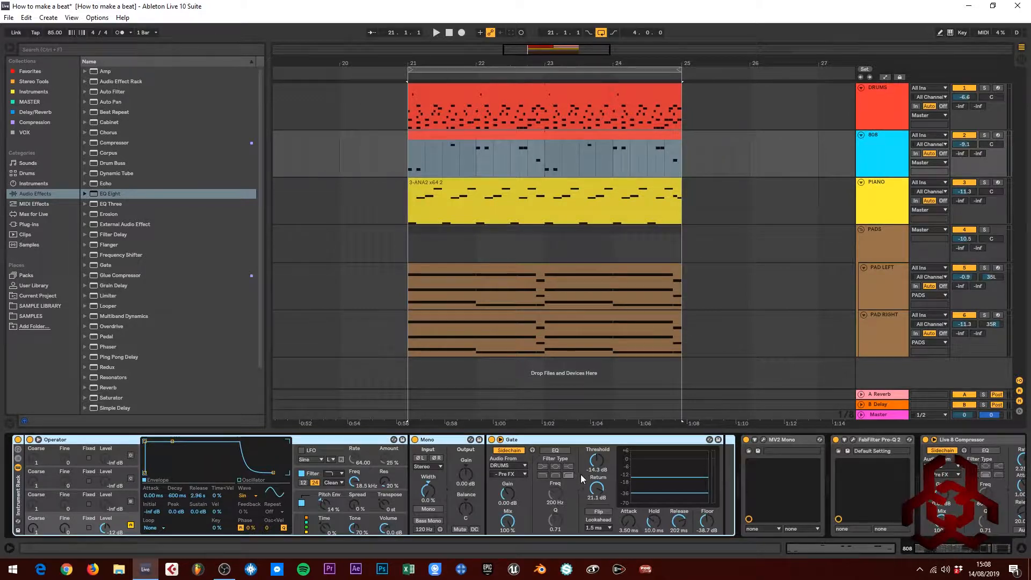
pyautogui.press('space')
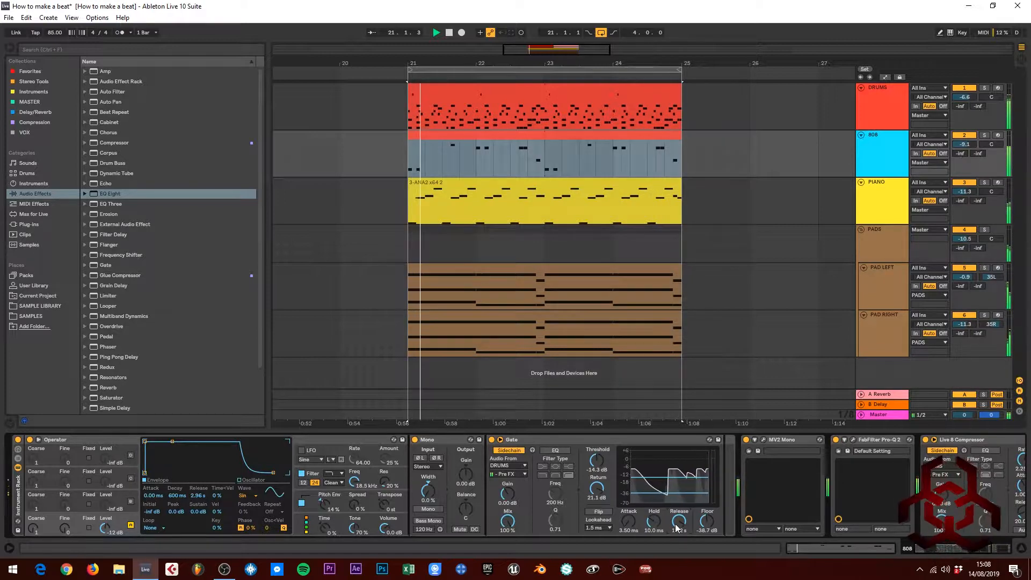
# Step: Check the F0 note at 2.4.3 in the 808 clip, and return to the track's device chain
pyautogui.doubleClick(672, 136)
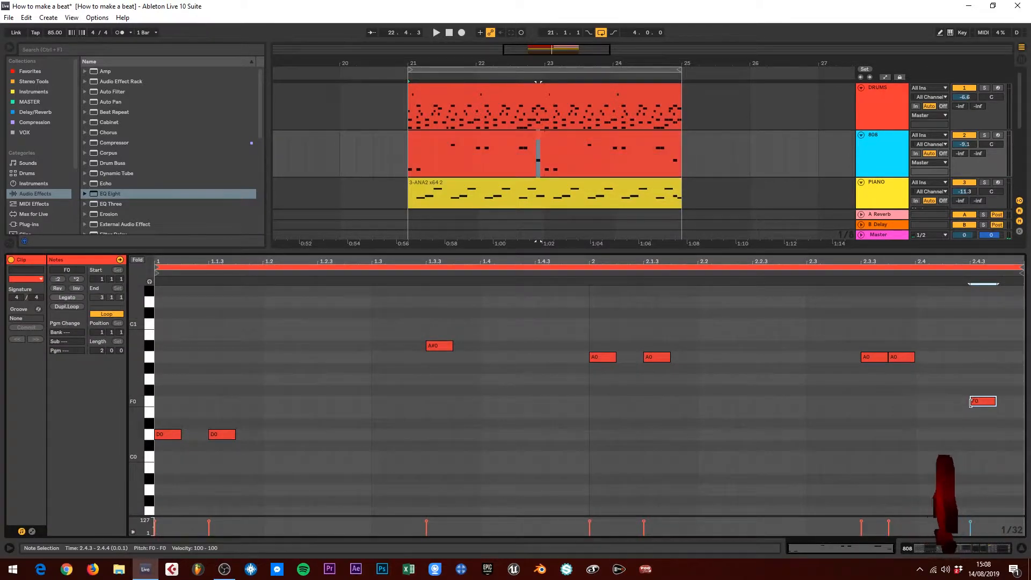
pyautogui.click(966, 413)
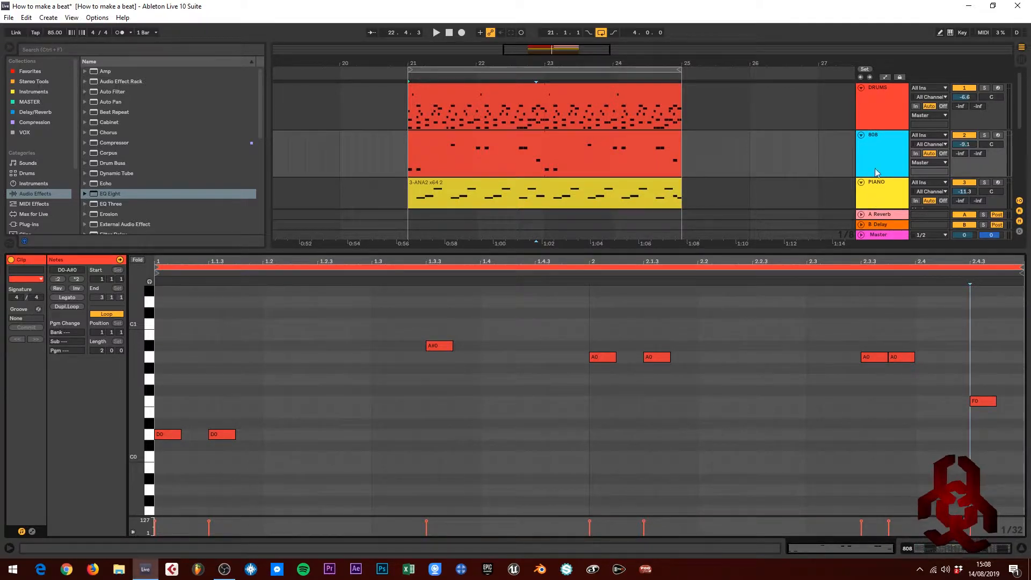
pyautogui.click(888, 139)
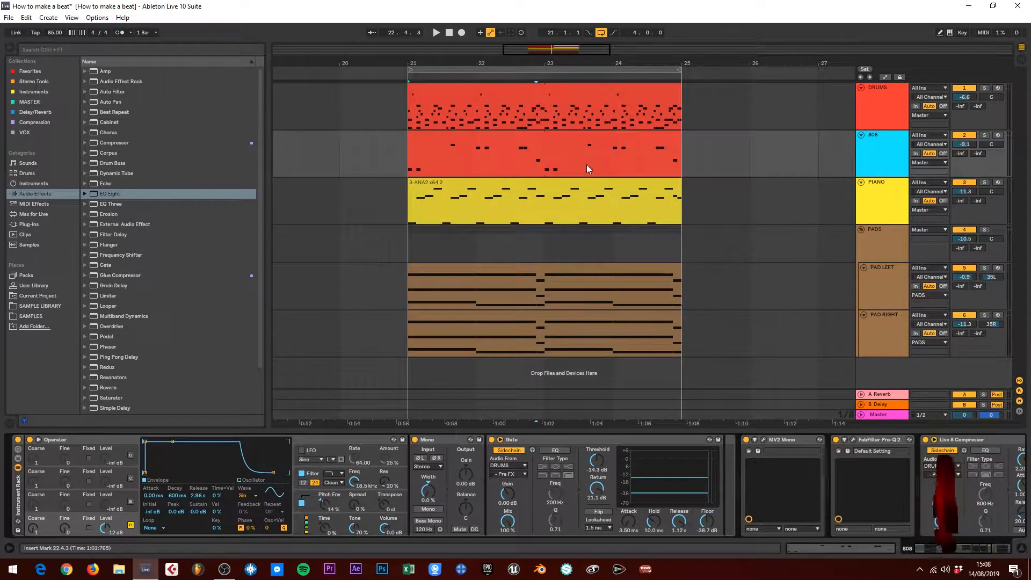
pyautogui.click(672, 137)
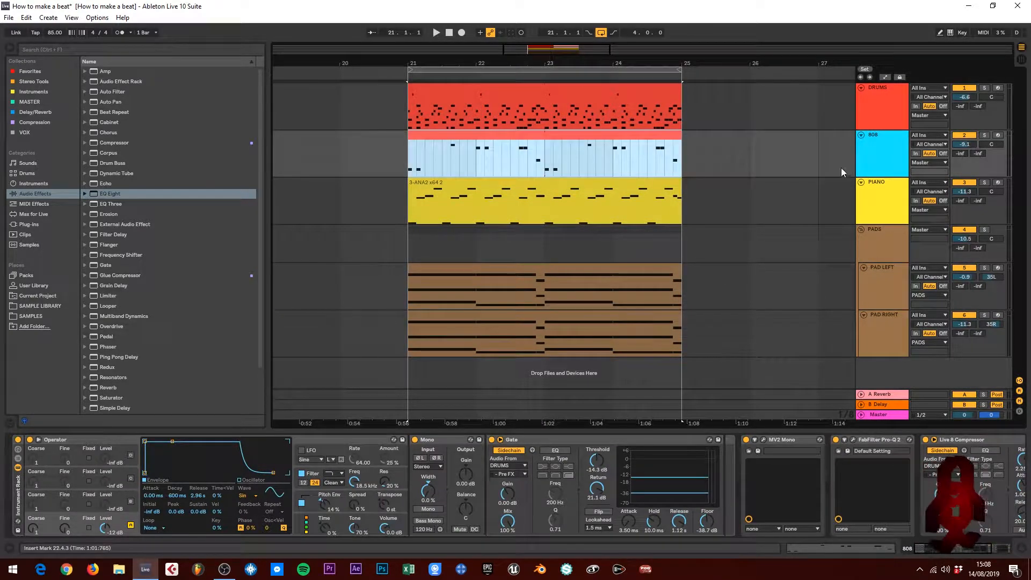
pyautogui.click(872, 144)
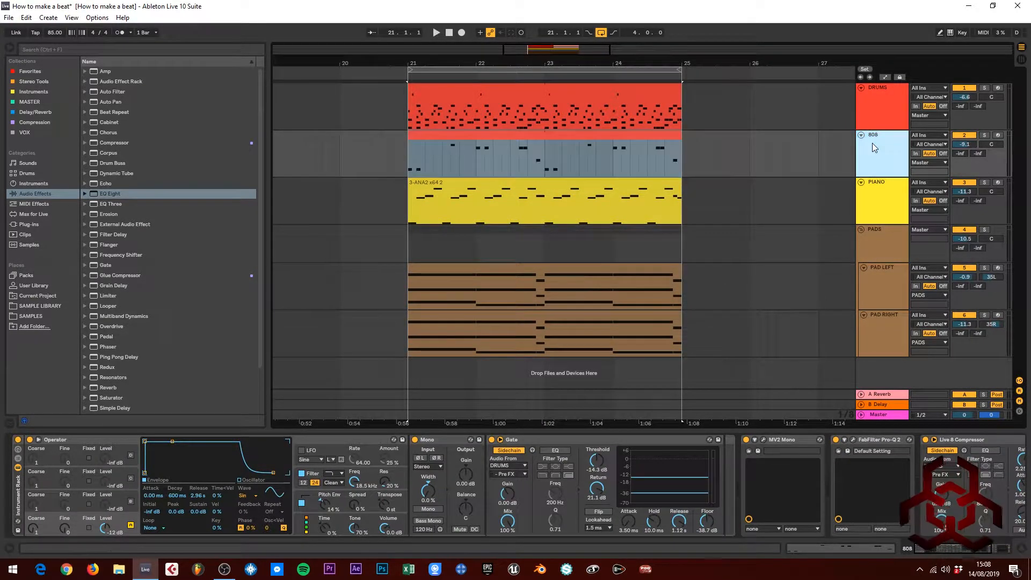
# Step: Set the 808 Gate's hold to 705 ms and its release to 954 ms while auditioning the loop, and hide the device chain
pyautogui.click(653, 523)
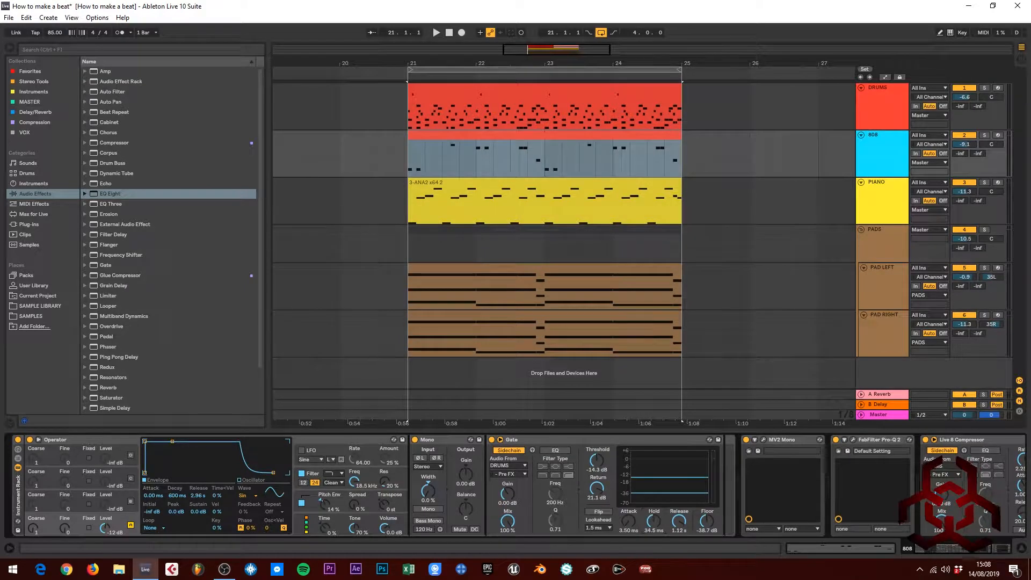
pyautogui.moveTo(653, 523)
pyautogui.mouseDown()
pyautogui.moveTo(653, 513)
pyautogui.moveTo(655, 530)
pyautogui.mouseUp()
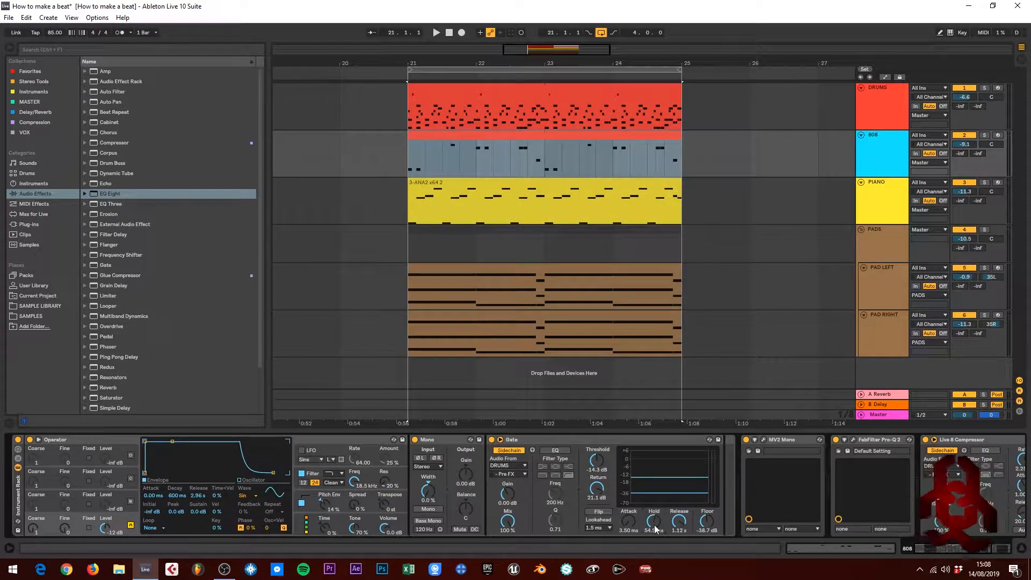
pyautogui.moveTo(670, 62); pyautogui.dragTo(650, 124)
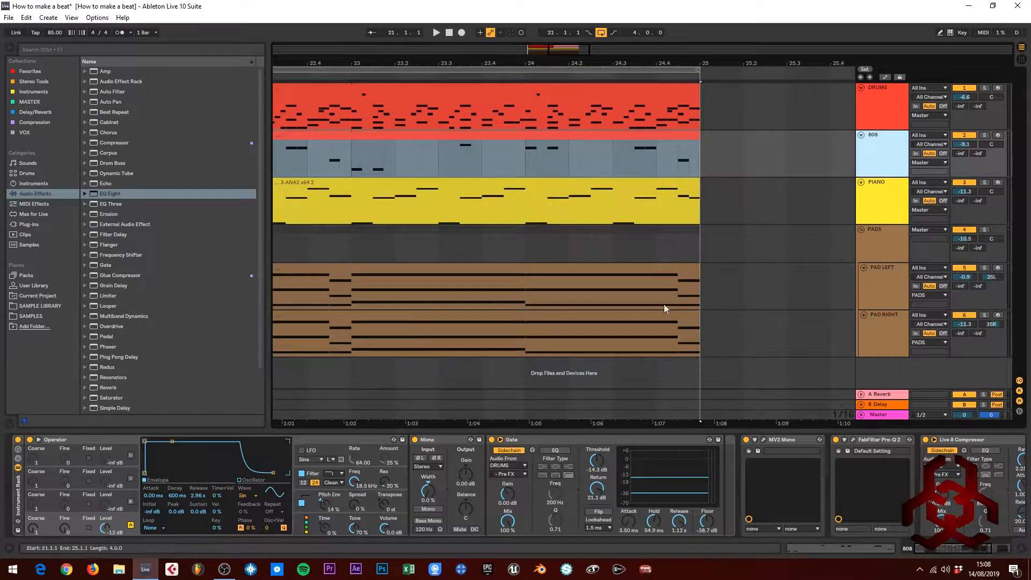
pyautogui.press('space')
pyautogui.moveTo(656, 521); pyautogui.dragTo(655, 484)
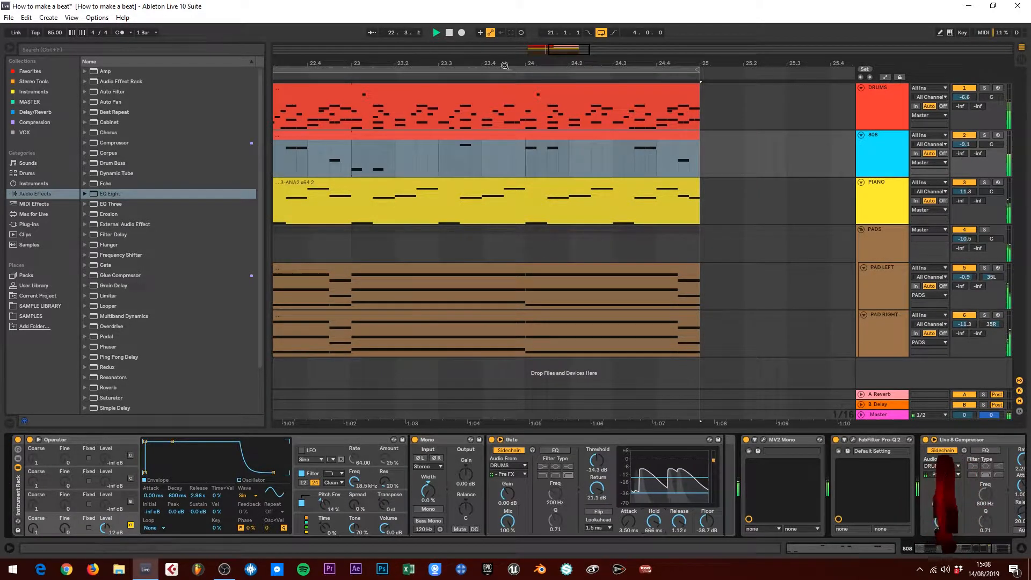
pyautogui.moveTo(504, 64); pyautogui.dragTo(507, 51)
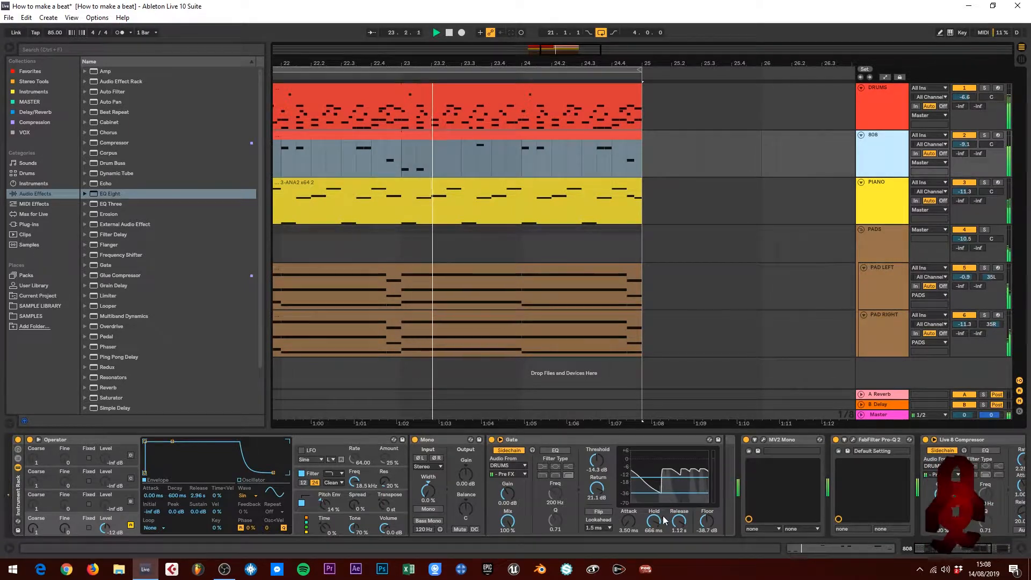
pyautogui.moveTo(679, 521); pyautogui.dragTo(653, 520)
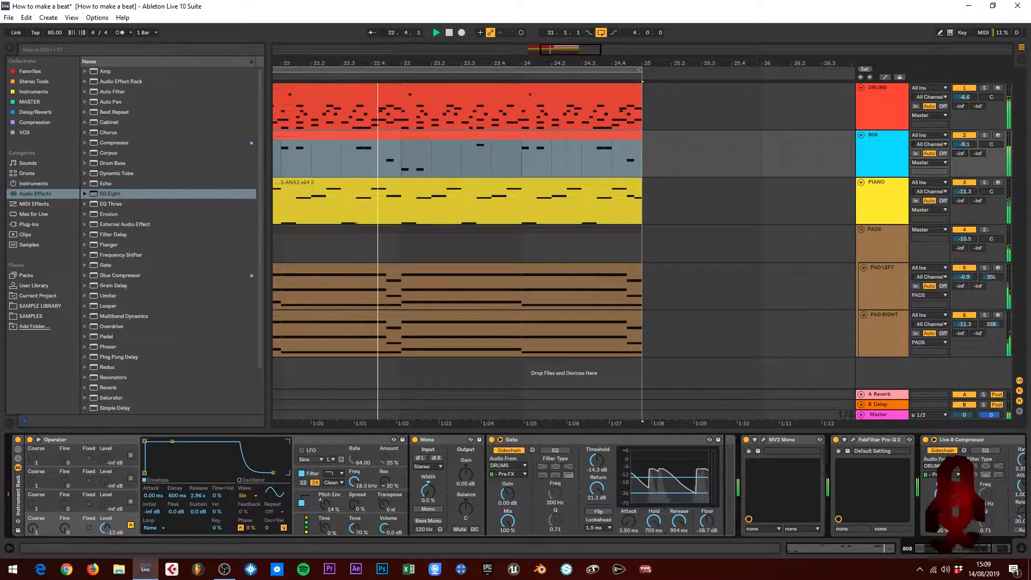
pyautogui.press('space')
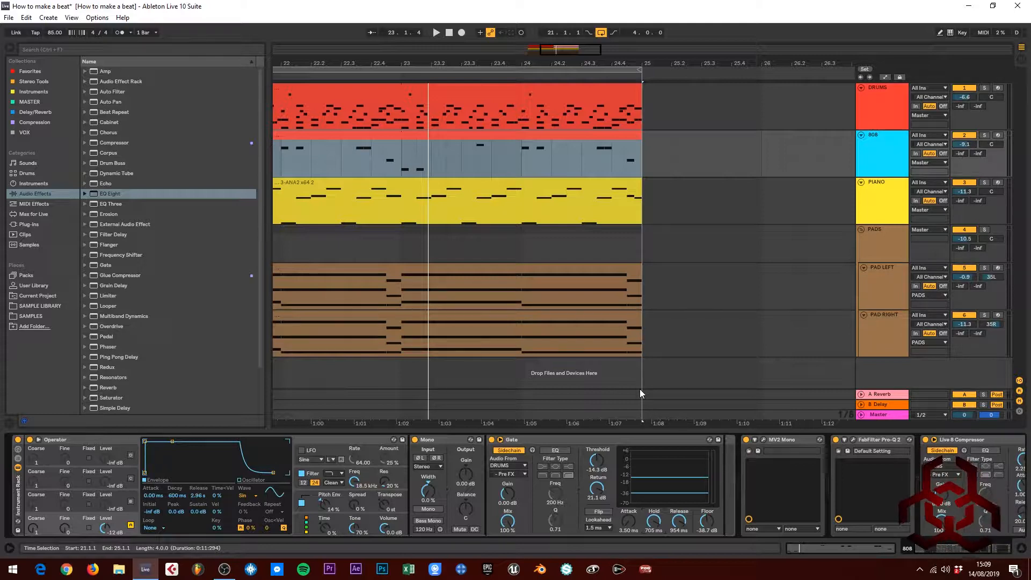
pyautogui.click(591, 431)
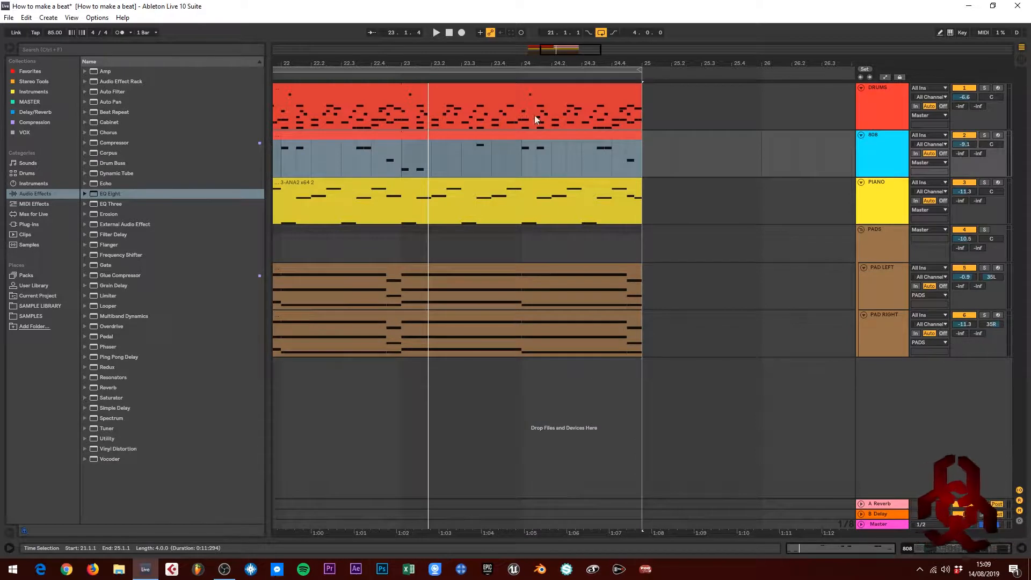
# Step: Show the DRUMS track's Drum Rack, and audition the Kick 8 pad with both the pad and the DRUMS track soloed
pyautogui.moveTo(535, 62); pyautogui.dragTo(626, 52)
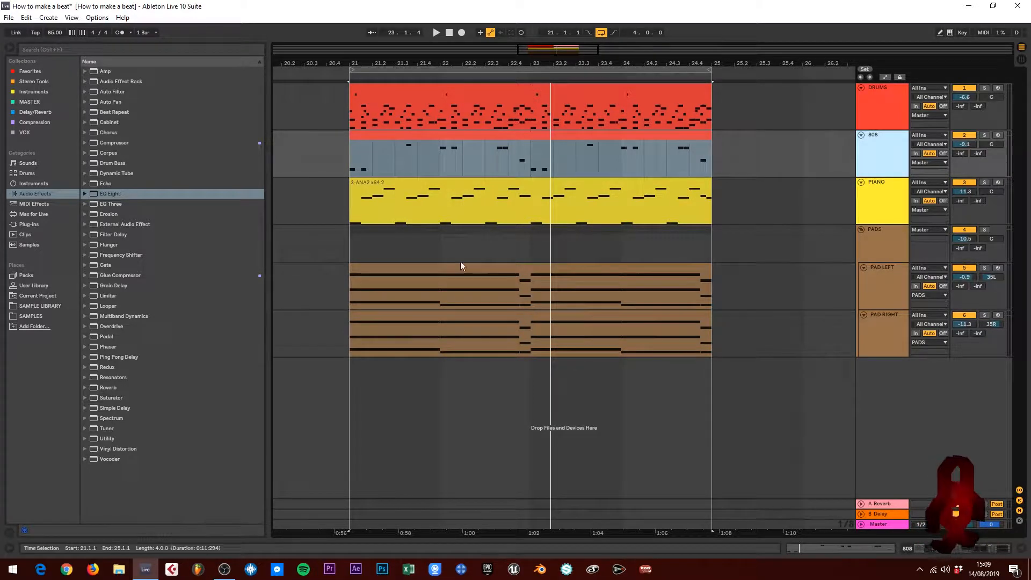
pyautogui.click(544, 95)
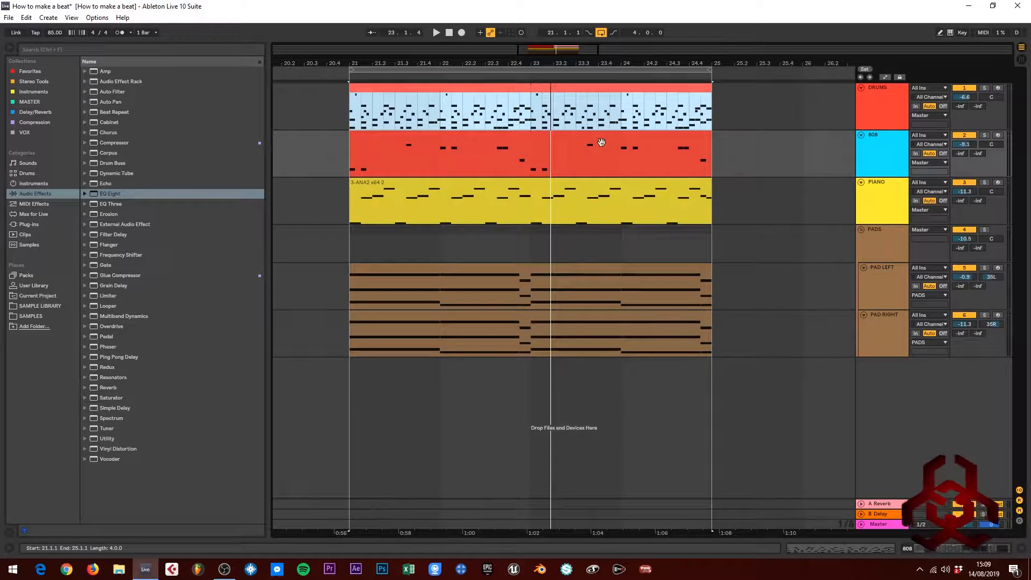
pyautogui.doubleClick(883, 92)
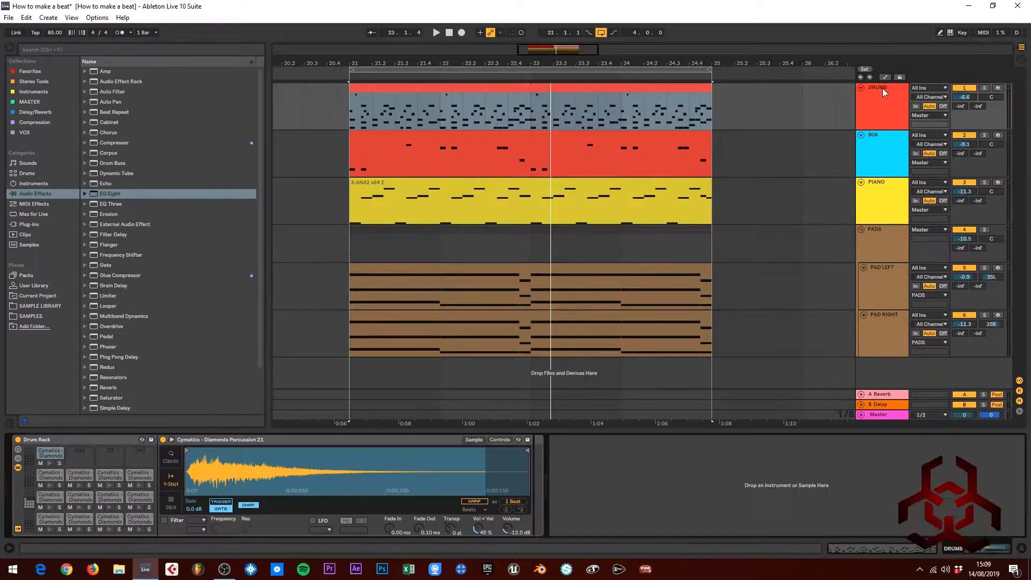
pyautogui.click(53, 528)
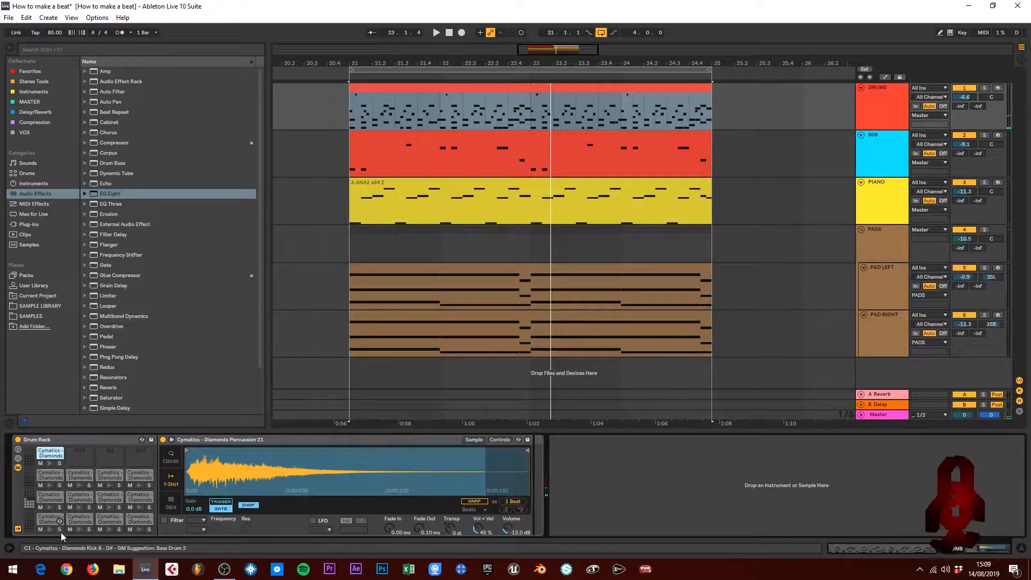
pyautogui.click(60, 530)
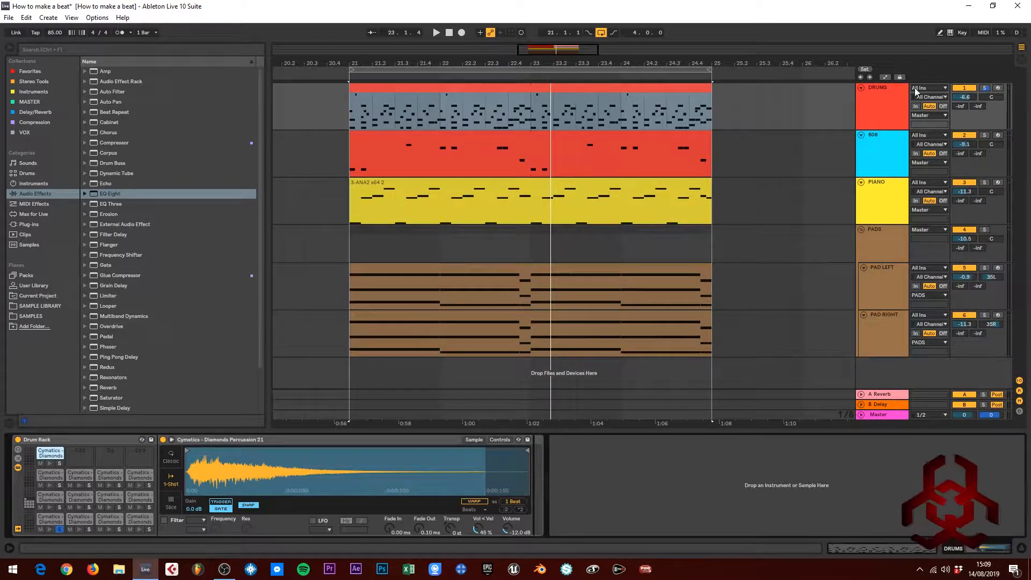
pyautogui.press('space')
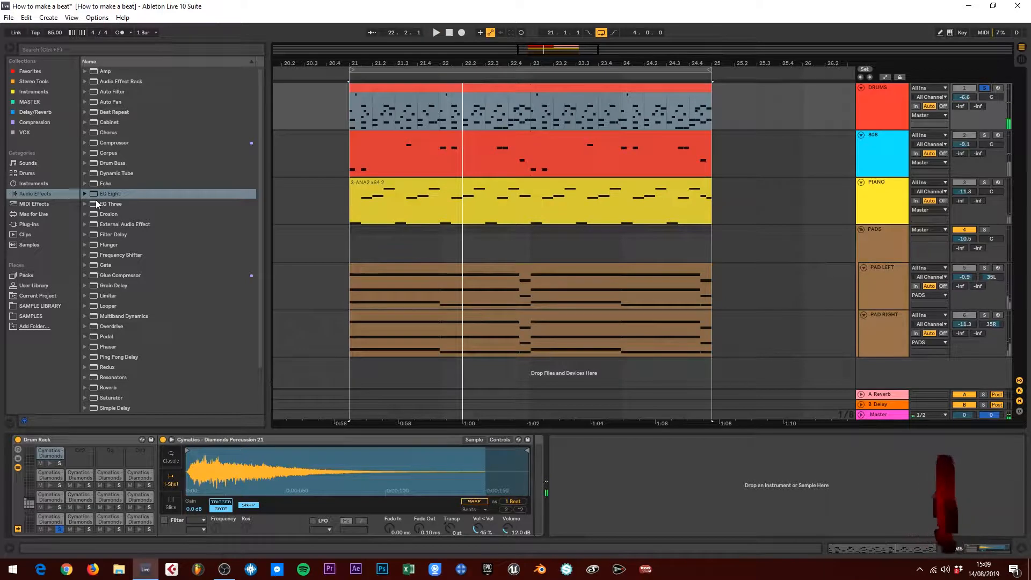
# Step: Add EQ Eight to the Percussion 21 pad's chain in the Drum Rack, and compare it with the Kick 8 pad's chain
pyautogui.moveTo(102, 197); pyautogui.dragTo(532, 468)
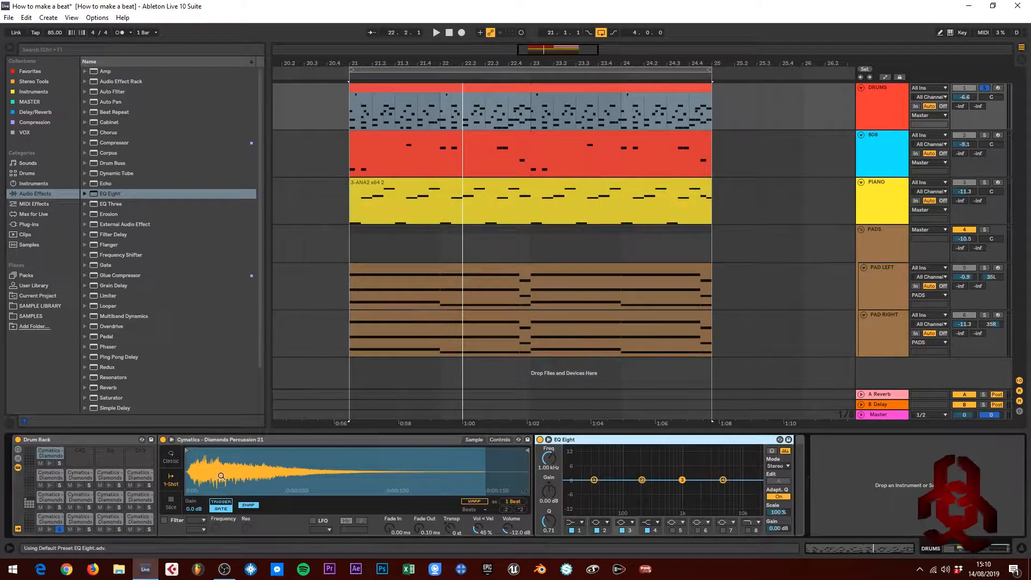
pyautogui.click(50, 523)
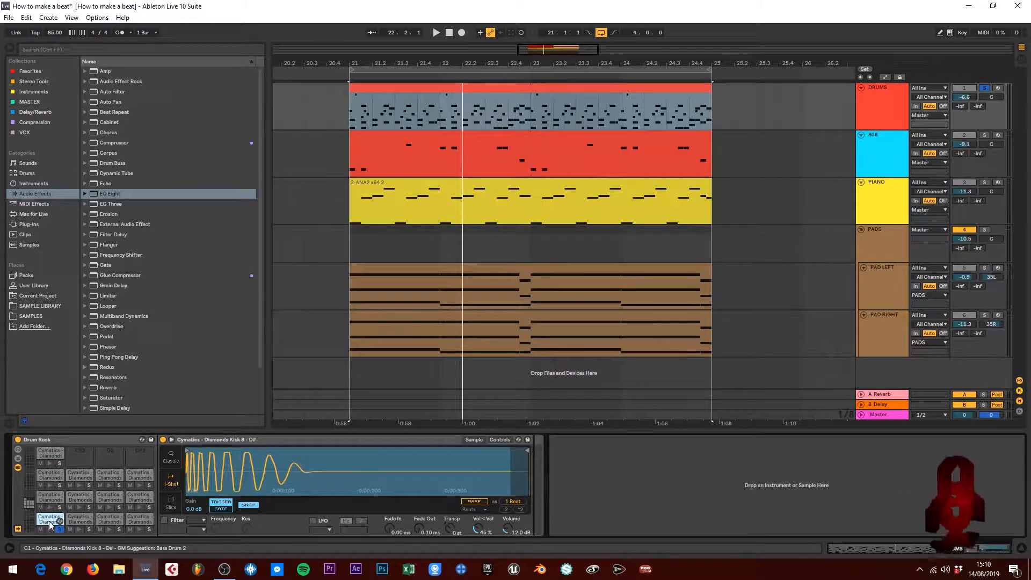
pyautogui.click(77, 519)
pyautogui.click(55, 454)
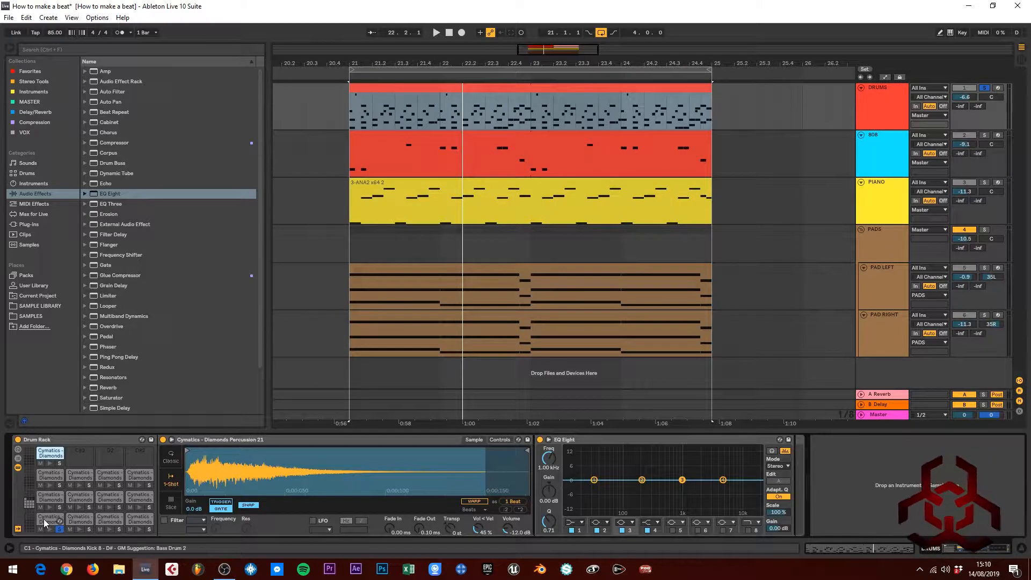
# Step: Add EQ Eight to the Kick 8 pad's chain and make band 1 a low-cut filter at 42.6 Hz
pyautogui.click(61, 520)
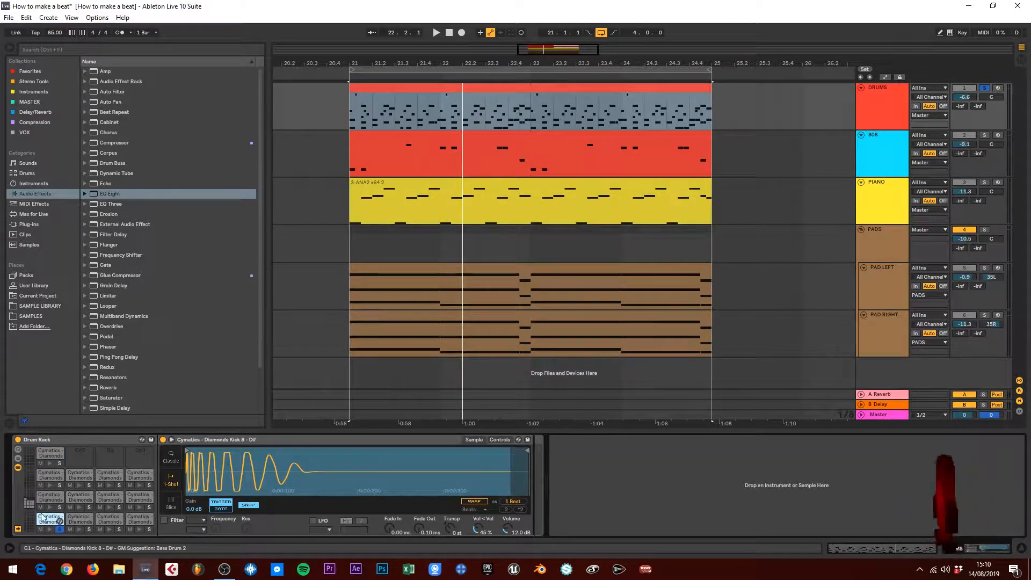
pyautogui.click(51, 529)
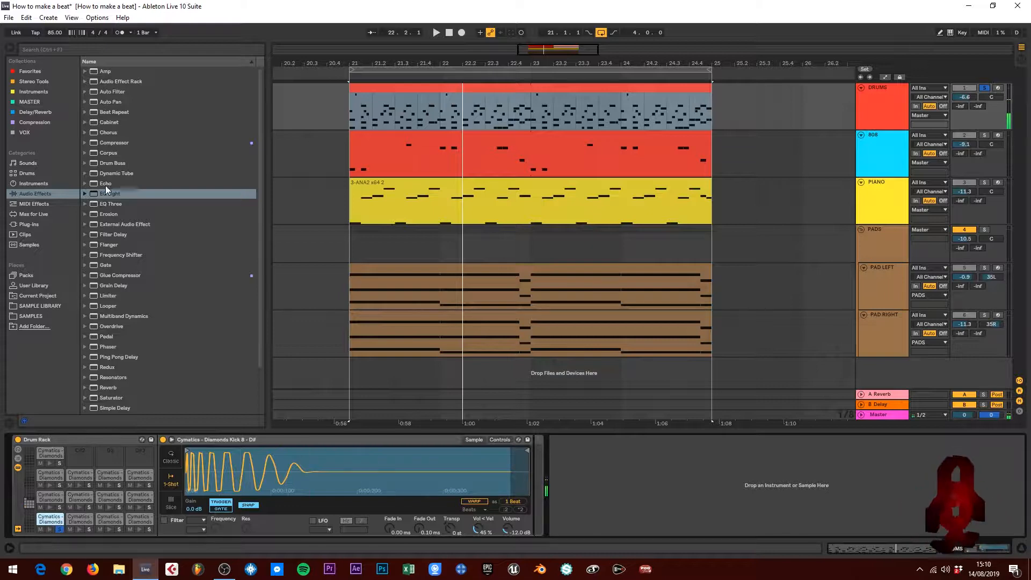
pyautogui.moveTo(104, 197)
pyautogui.mouseDown()
pyautogui.moveTo(507, 410)
pyautogui.moveTo(532, 461)
pyautogui.mouseUp()
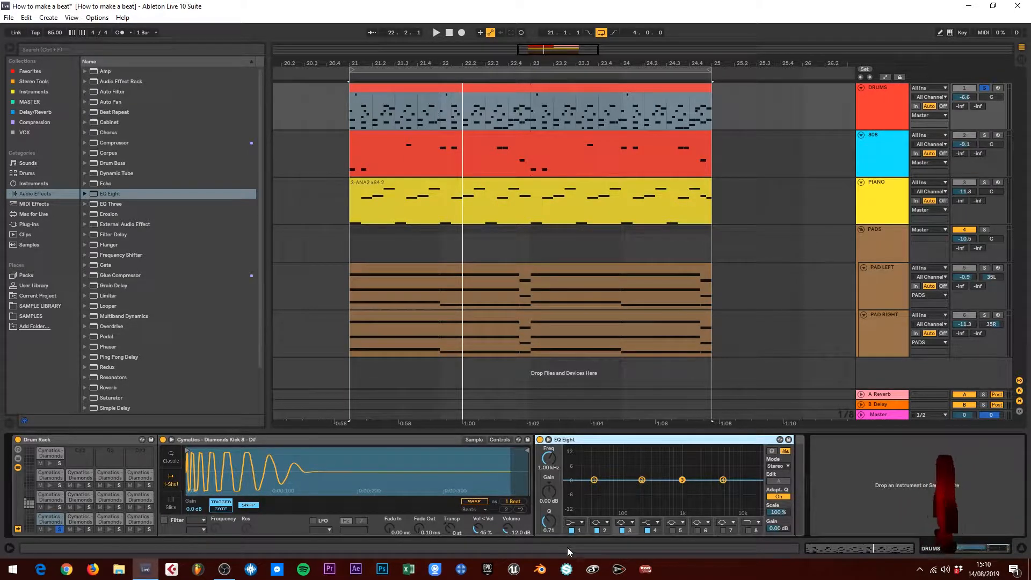
pyautogui.click(581, 523)
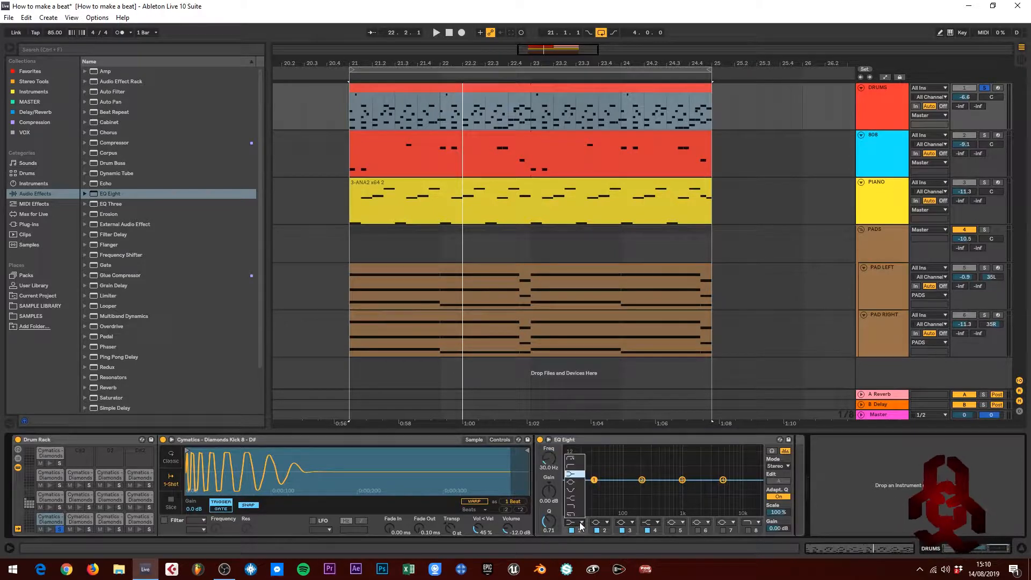
pyautogui.click(575, 466)
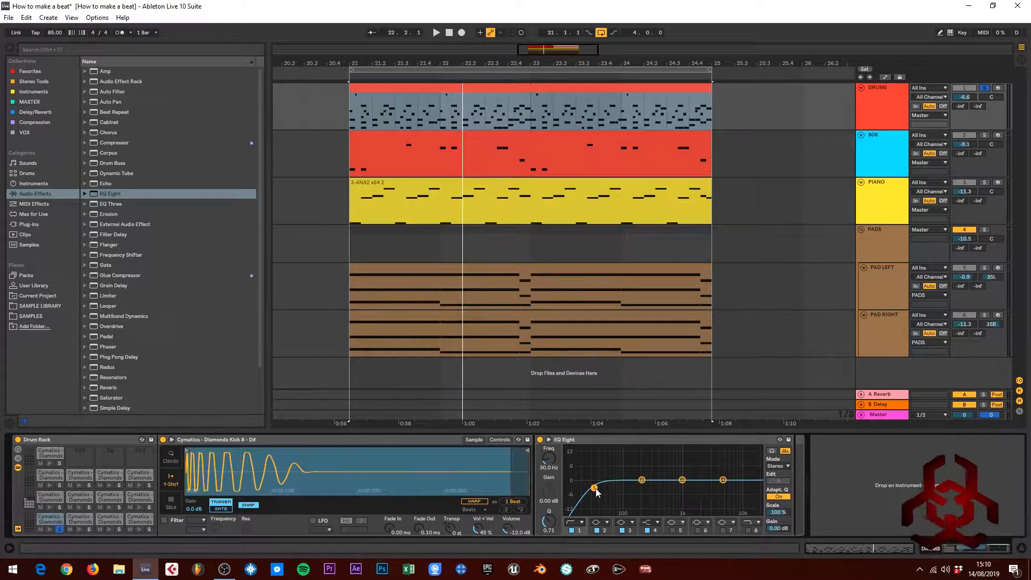
pyautogui.moveTo(597, 487); pyautogui.dragTo(596, 488)
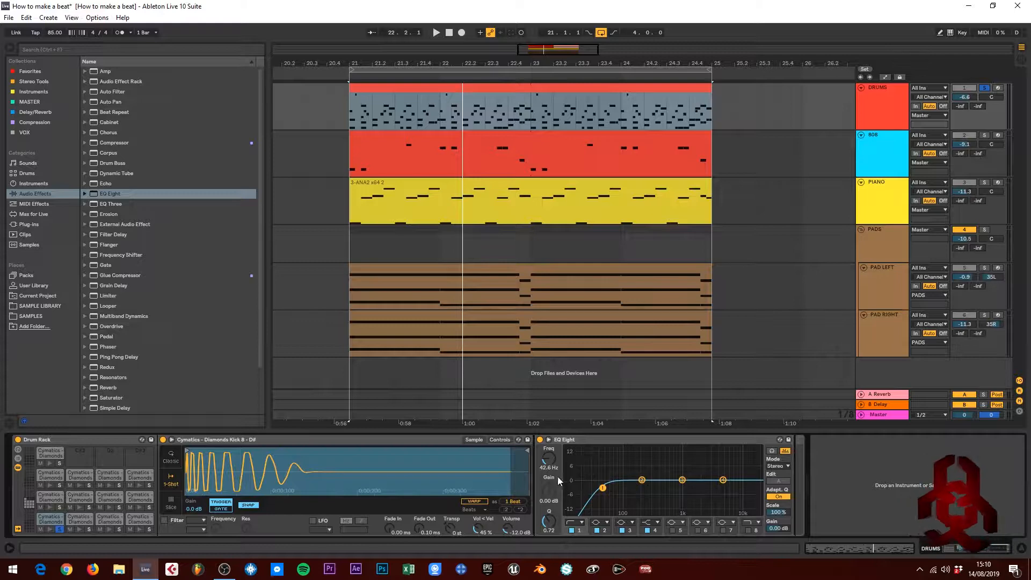
# Step: Set the kick EQ's low cut to 44.5 Hz while comparing it bypassed and with the 808 soloed, and clear the track solos
pyautogui.press('space')
pyautogui.moveTo(602, 488)
pyautogui.mouseDown()
pyautogui.moveTo(578, 485)
pyautogui.moveTo(606, 488)
pyautogui.mouseUp()
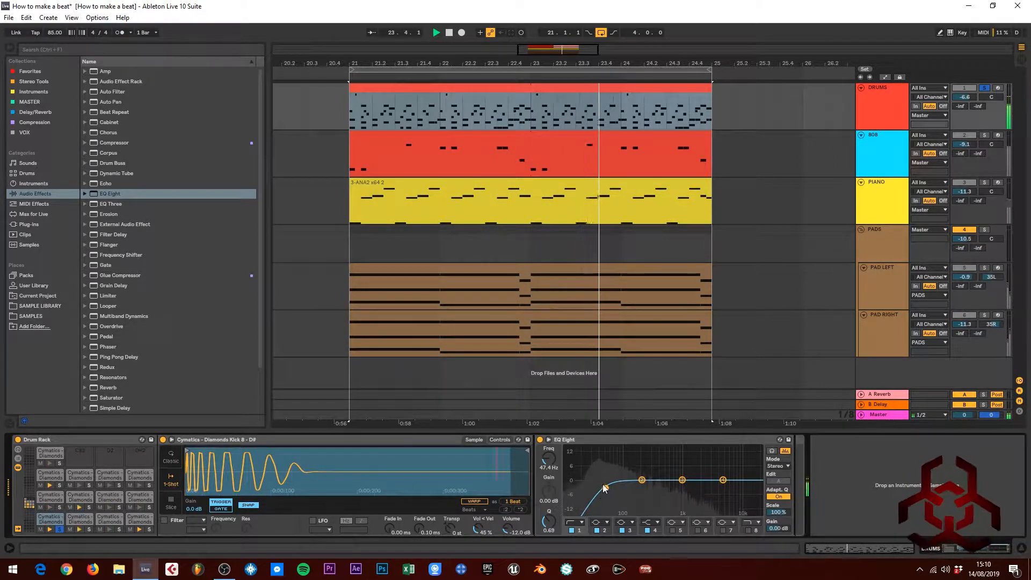
pyautogui.click(540, 440)
pyautogui.click(540, 440)
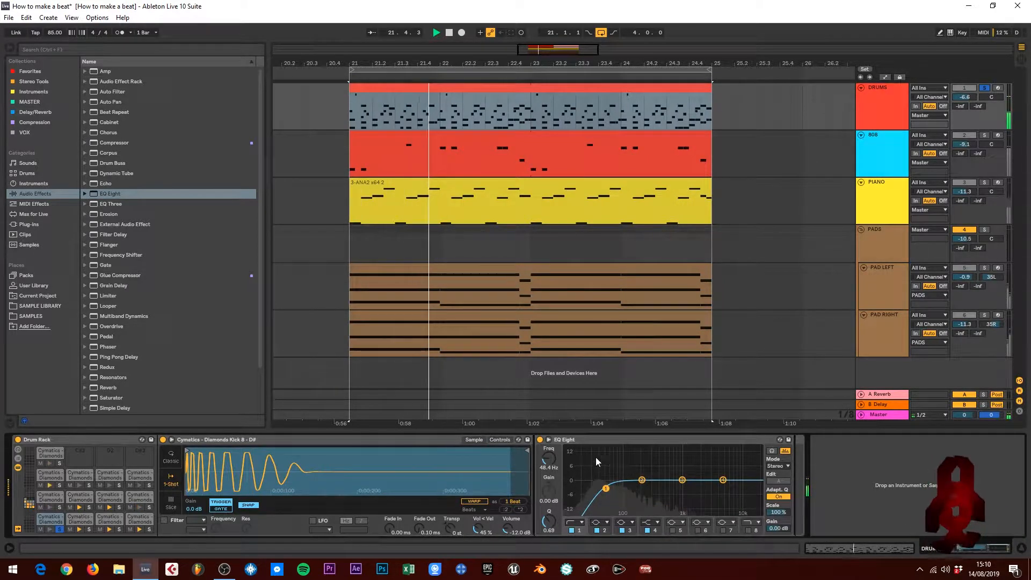
pyautogui.keyDown('ctrl'); pyautogui.click(985, 135); pyautogui.keyUp('ctrl')
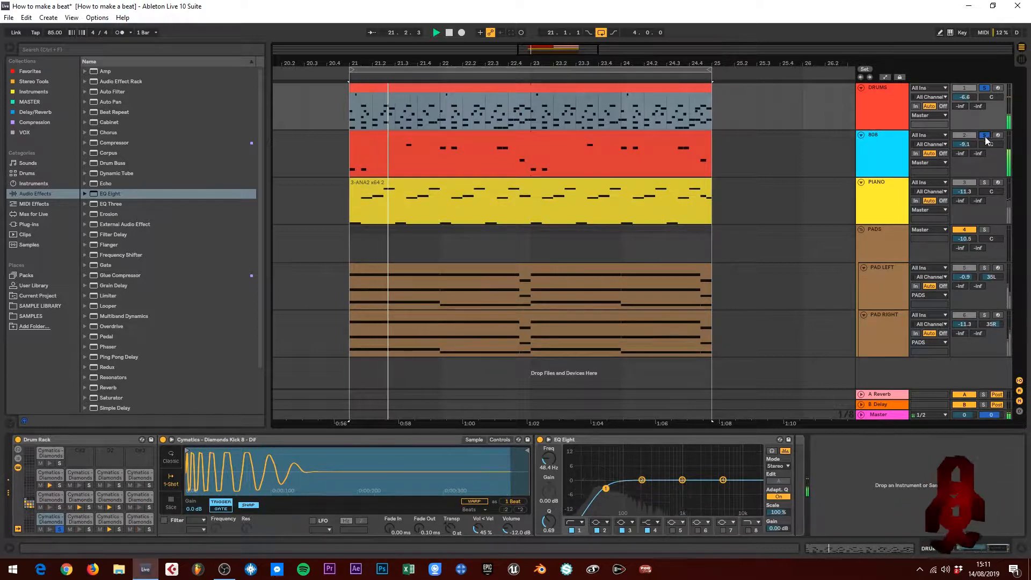
pyautogui.moveTo(606, 490); pyautogui.dragTo(604, 488)
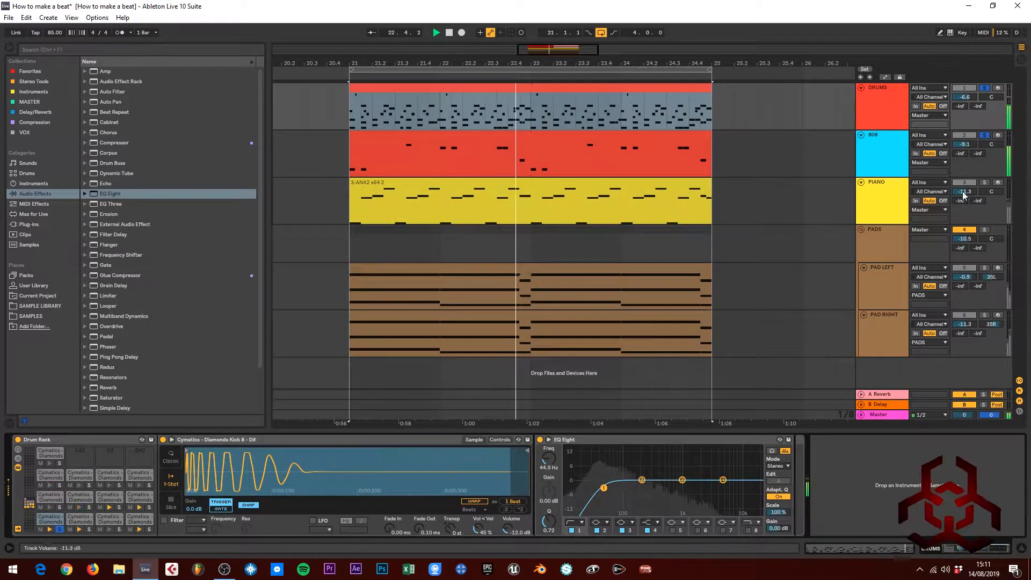
pyautogui.click(987, 135)
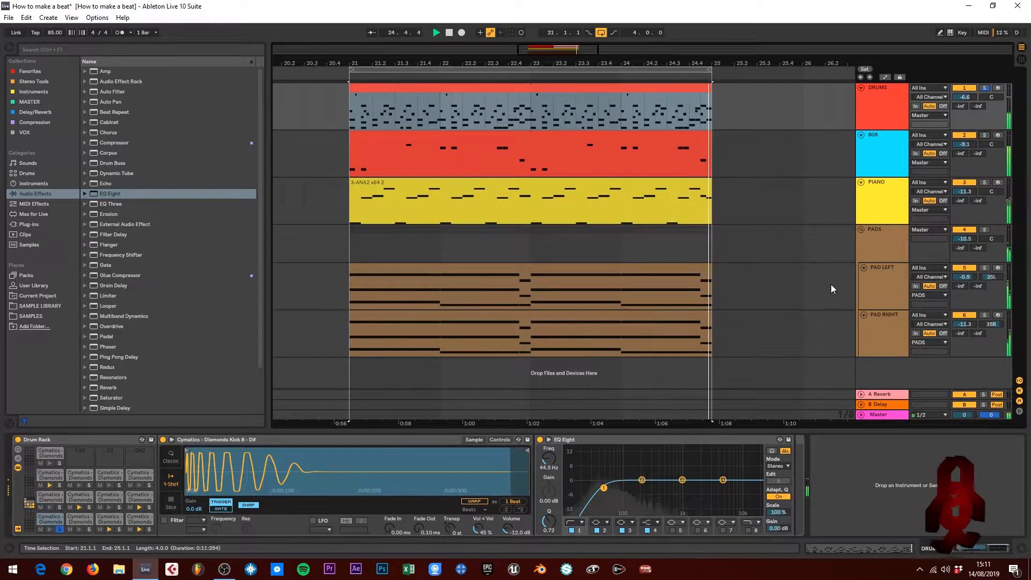
pyautogui.press('space')
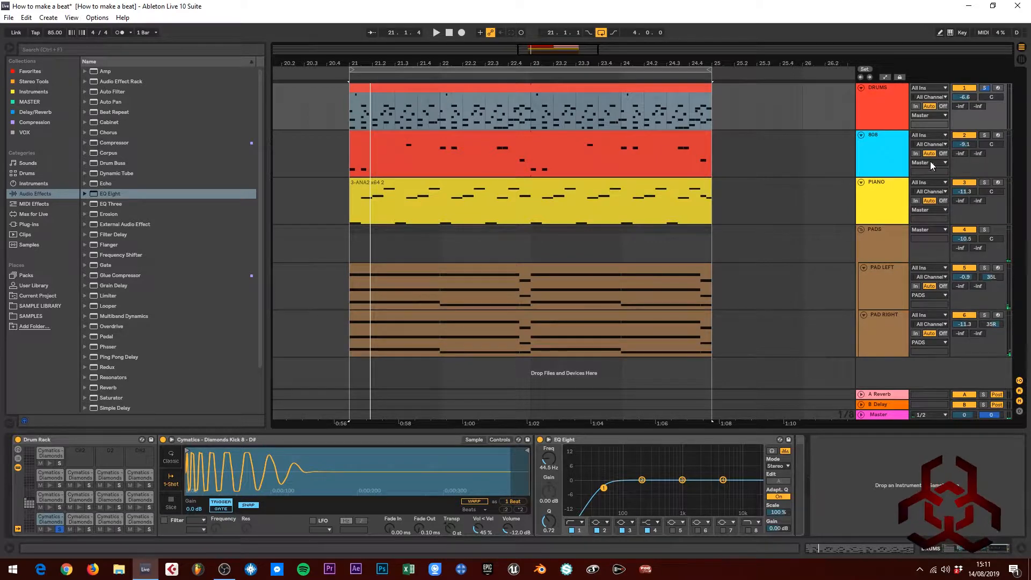
# Step: Inspect the 808 track's device chain and return to the Kick 8 chain on the DRUMS track
pyautogui.click(895, 142)
pyautogui.click(671, 138)
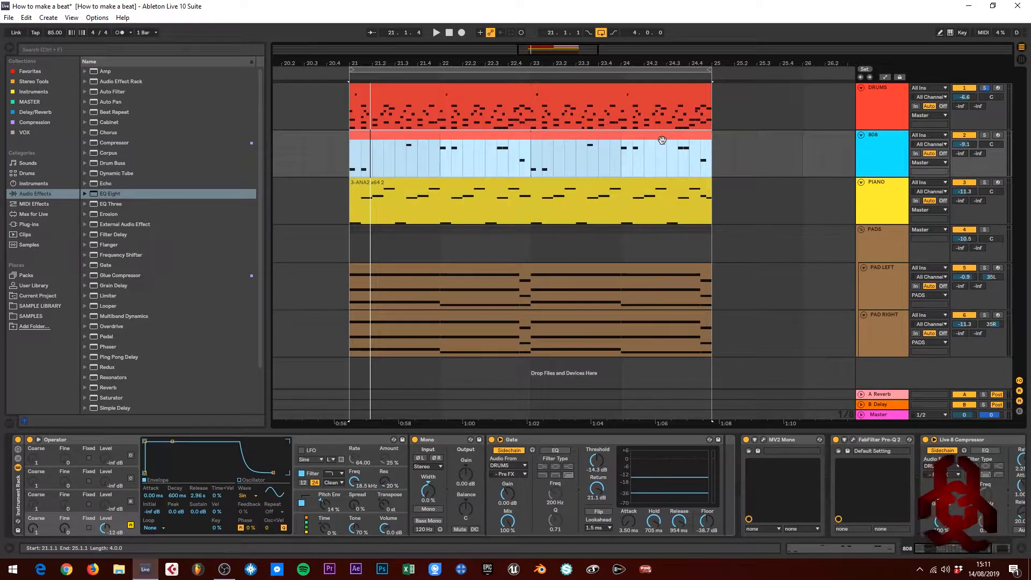
pyautogui.click(866, 106)
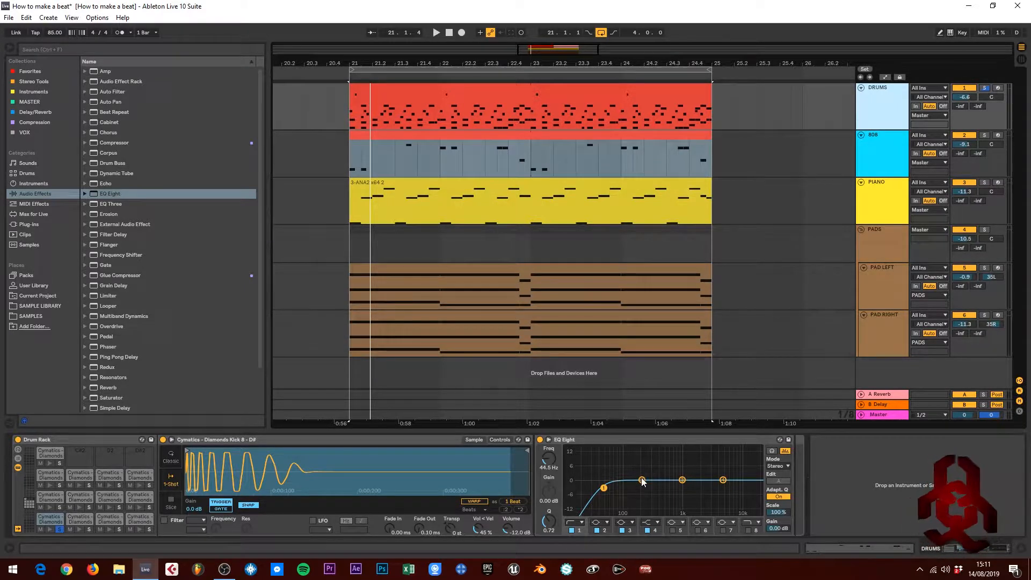
# Step: Set band 2 of the kick's EQ Eight to 352 Hz with -1.90 dB gain, auditioning the band with the DRUMS track soloed
pyautogui.moveTo(642, 480); pyautogui.dragTo(652, 476)
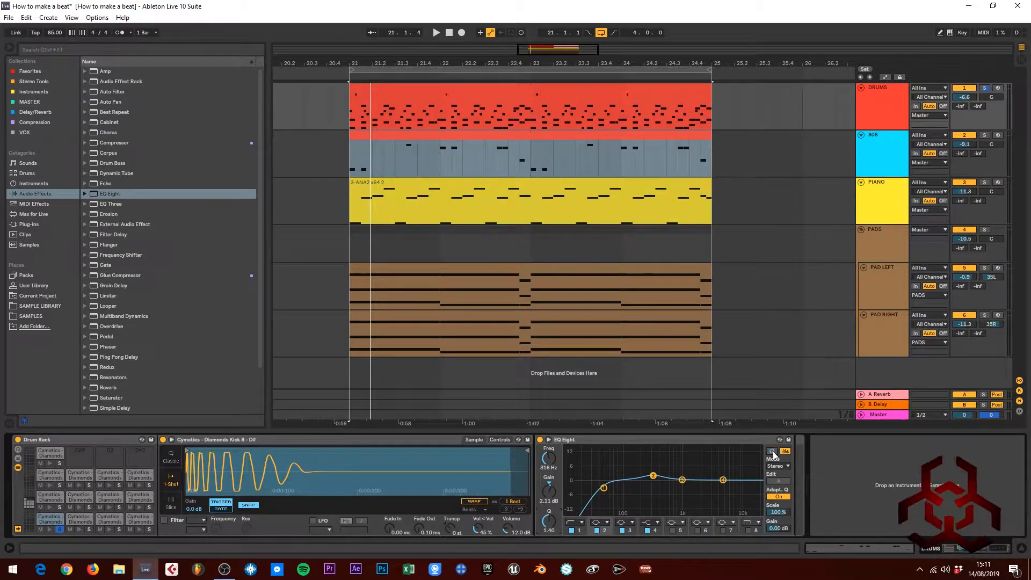
pyautogui.click(984, 88)
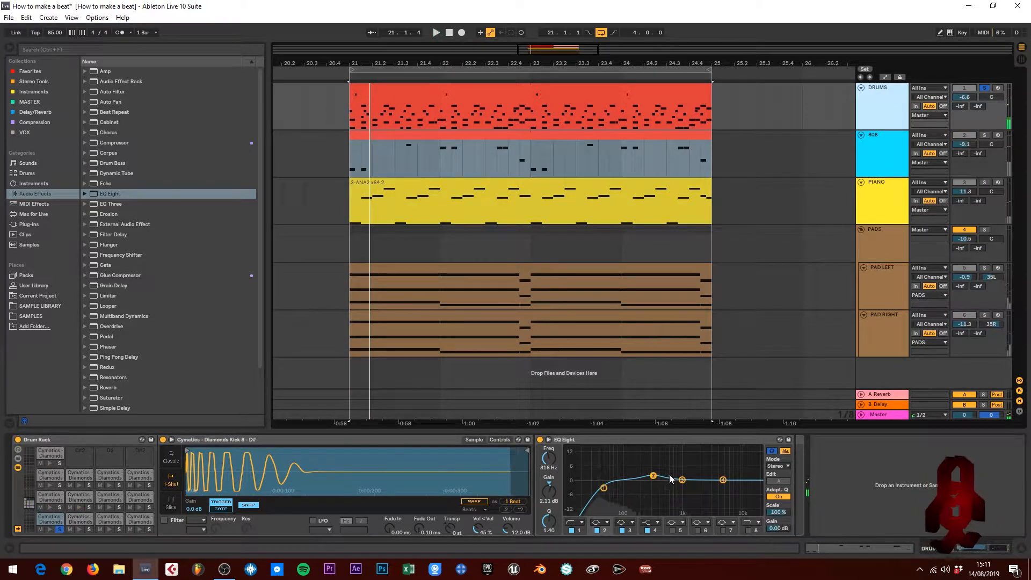
pyautogui.press('space')
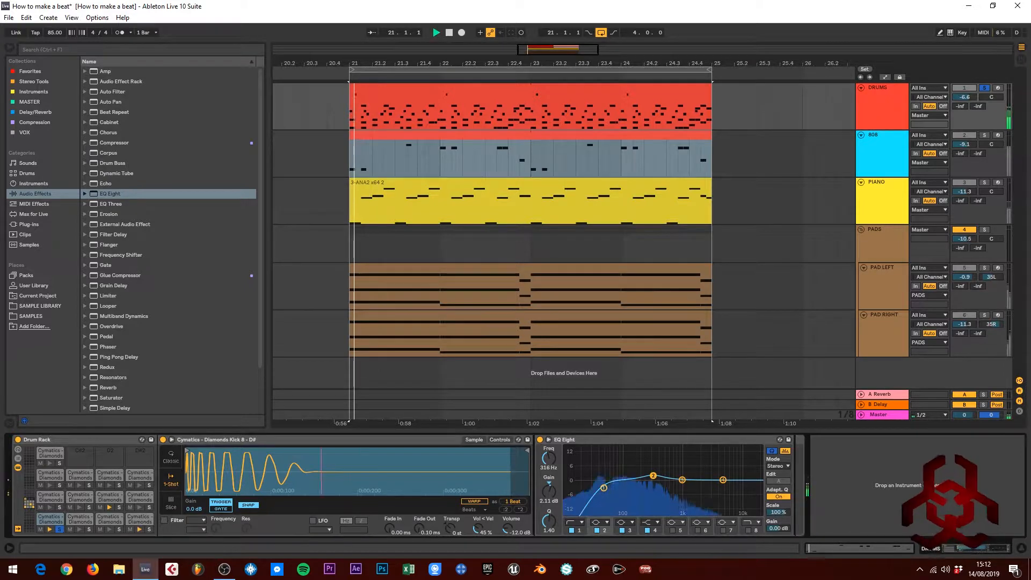
pyautogui.moveTo(654, 478)
pyautogui.mouseDown()
pyautogui.moveTo(652, 453)
pyautogui.moveTo(655, 482)
pyautogui.mouseUp()
pyautogui.press('space')
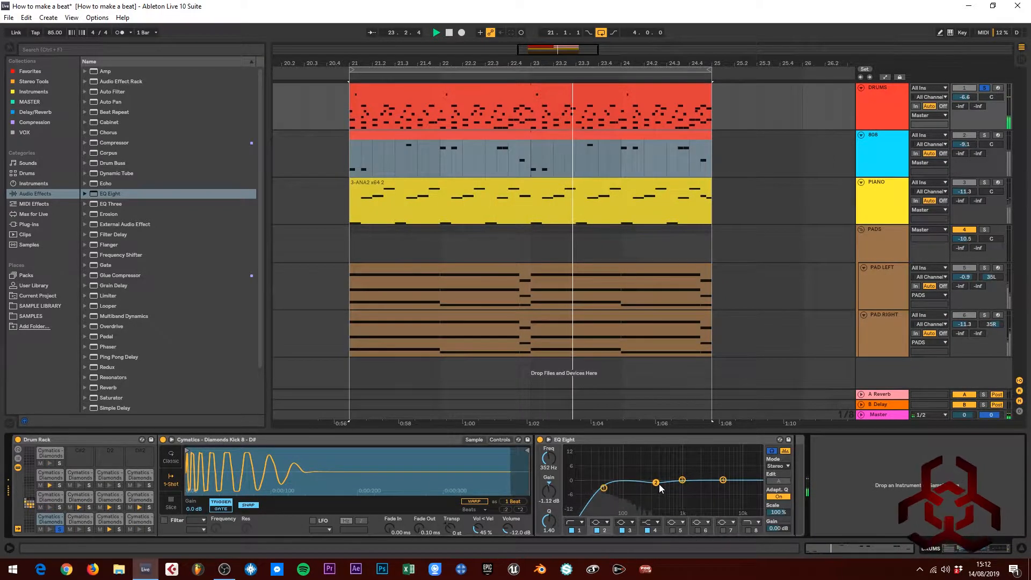
pyautogui.moveTo(549, 494); pyautogui.dragTo(552, 497)
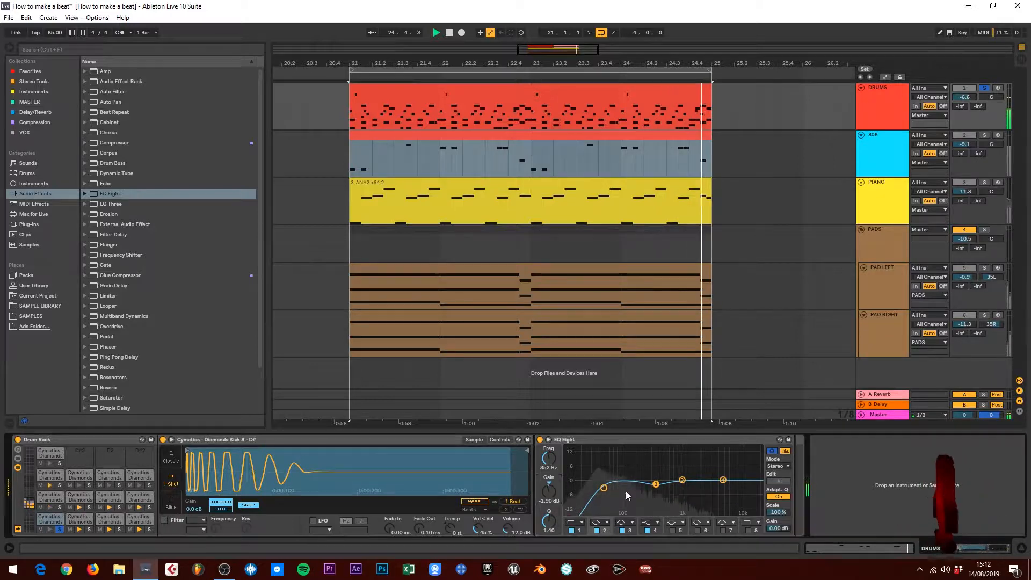
# Step: Compare the kick with its EQ Eight bypassed, and set band 2's Q to 2.20 during playback
pyautogui.click(540, 439)
pyautogui.click(540, 439)
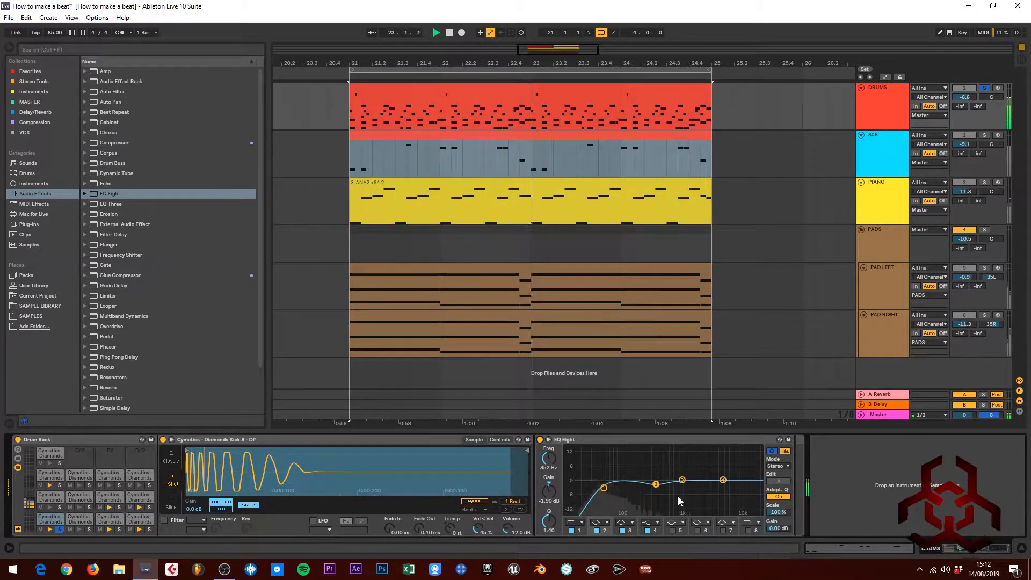
pyautogui.moveTo(549, 521); pyautogui.dragTo(549, 514)
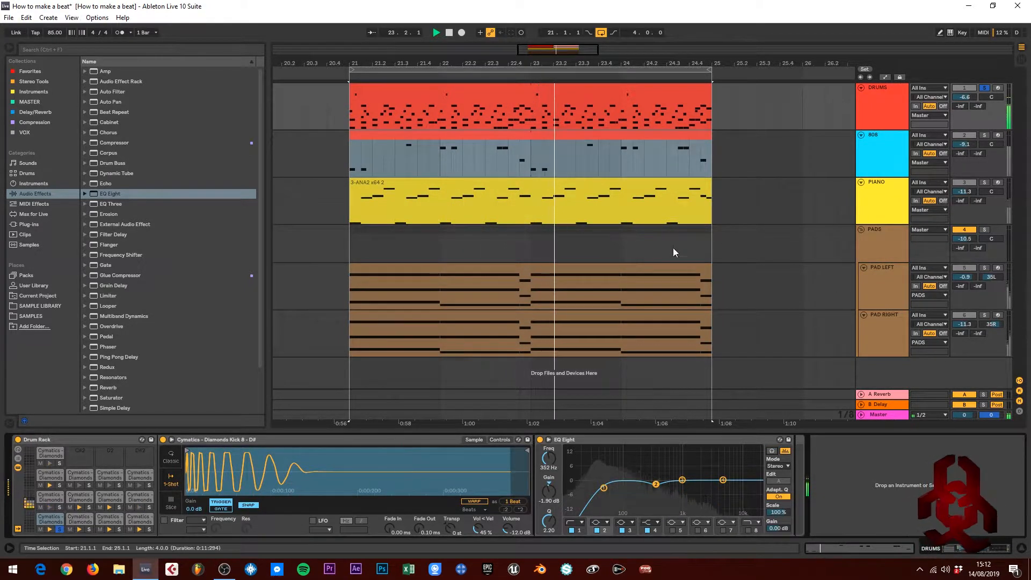
pyautogui.press('space')
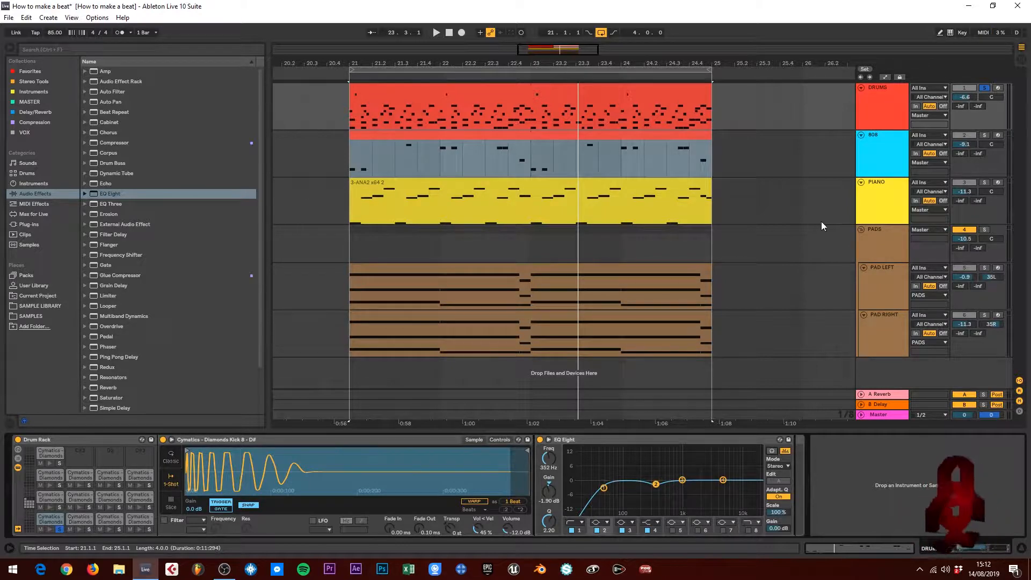
# Step: Set band 3 of the kick's EQ Eight to 1.90 kHz, 1.36 dB gain and Q 1.52 while auditioning the band
pyautogui.click(681, 480)
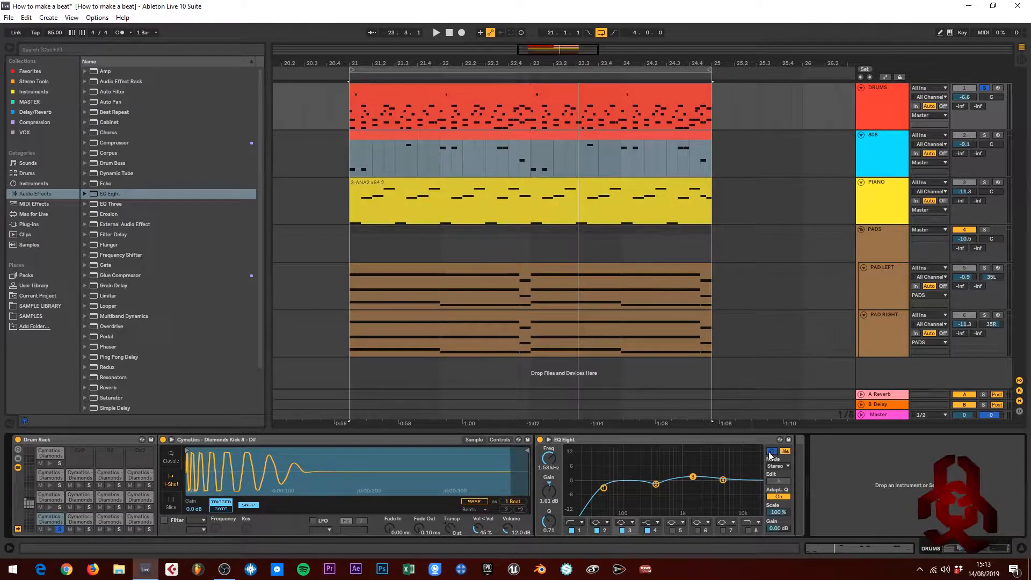
pyautogui.press('space')
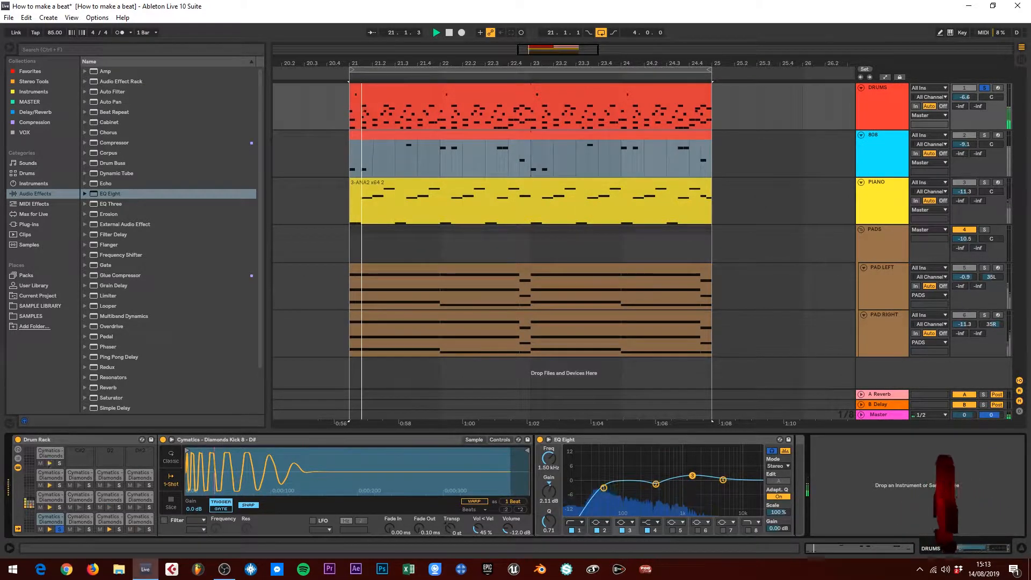
pyautogui.moveTo(692, 476); pyautogui.dragTo(698, 477)
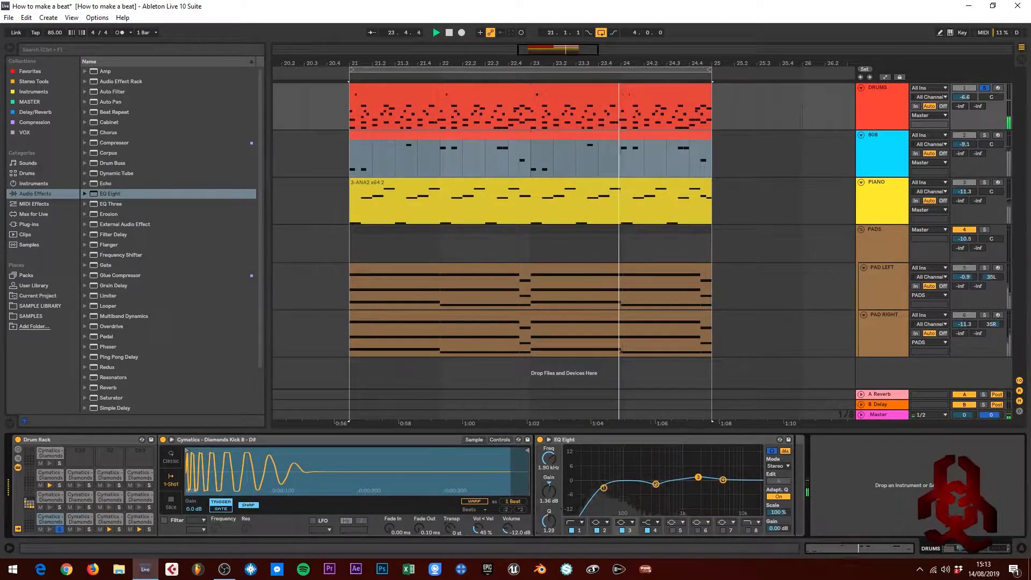
pyautogui.moveTo(549, 521); pyautogui.dragTo(548, 509)
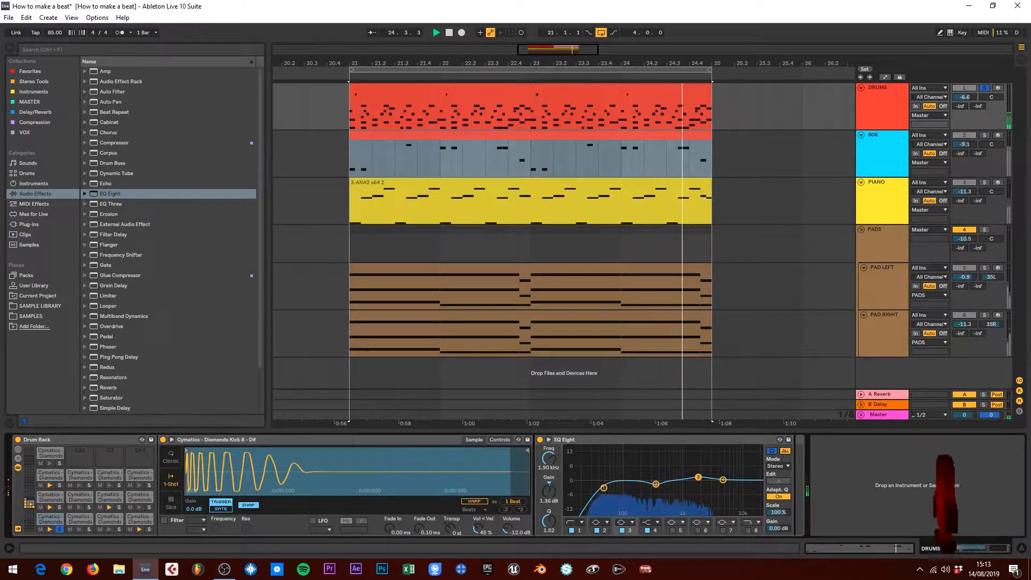
# Step: Set band 3 of the kick's EQ Eight to 1.82 kHz with 0.95 dB gain, and unsolo DRUMS for the full mix
pyautogui.moveTo(698, 477); pyautogui.dragTo(697, 476)
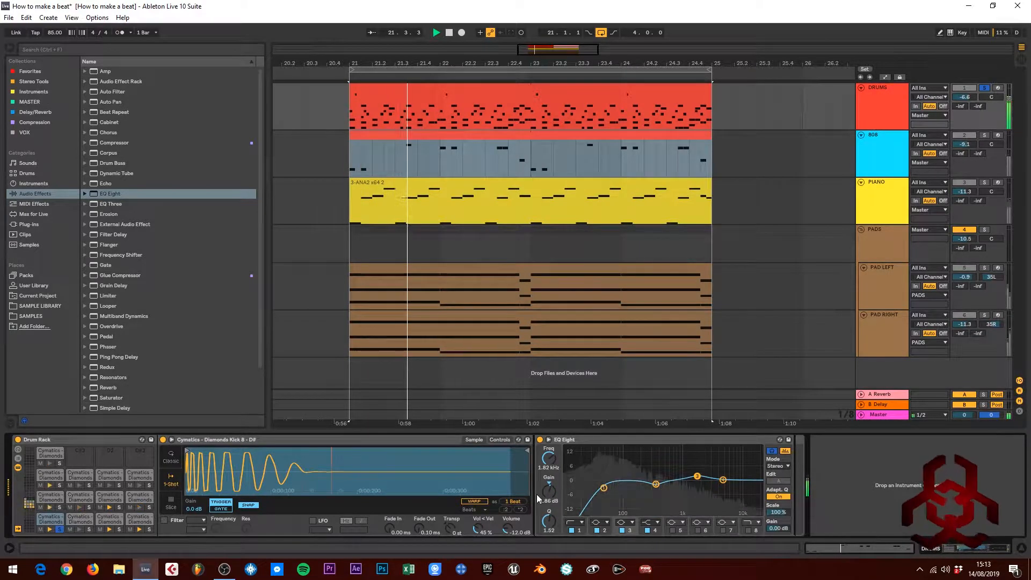
pyautogui.moveTo(546, 490); pyautogui.dragTo(560, 500)
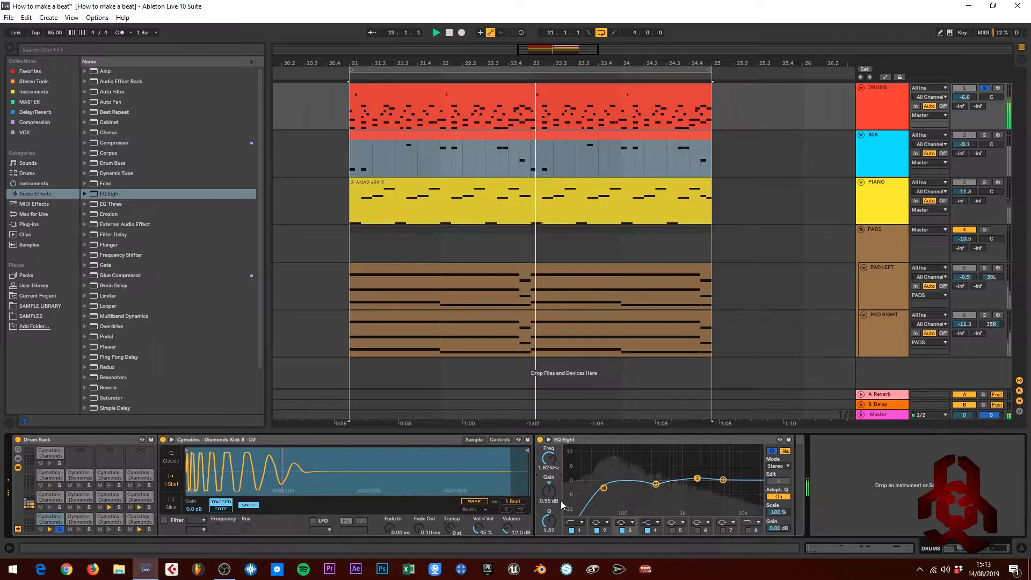
pyautogui.click(984, 89)
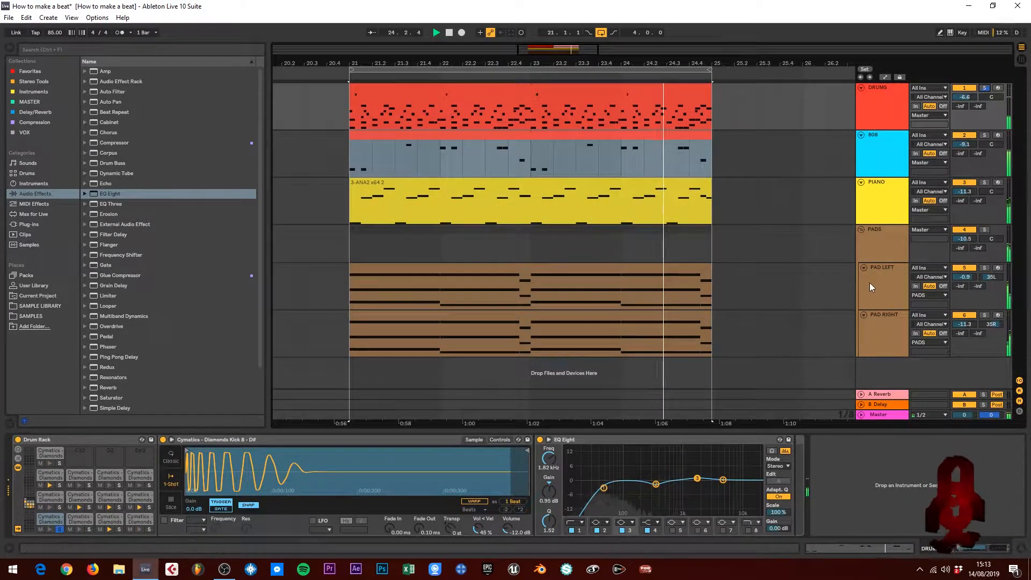
# Step: Switch the Drum Rack solo from the kick to the snare pad, play it with DRUMS soloed, and show the snare's chain
pyautogui.click(884, 92)
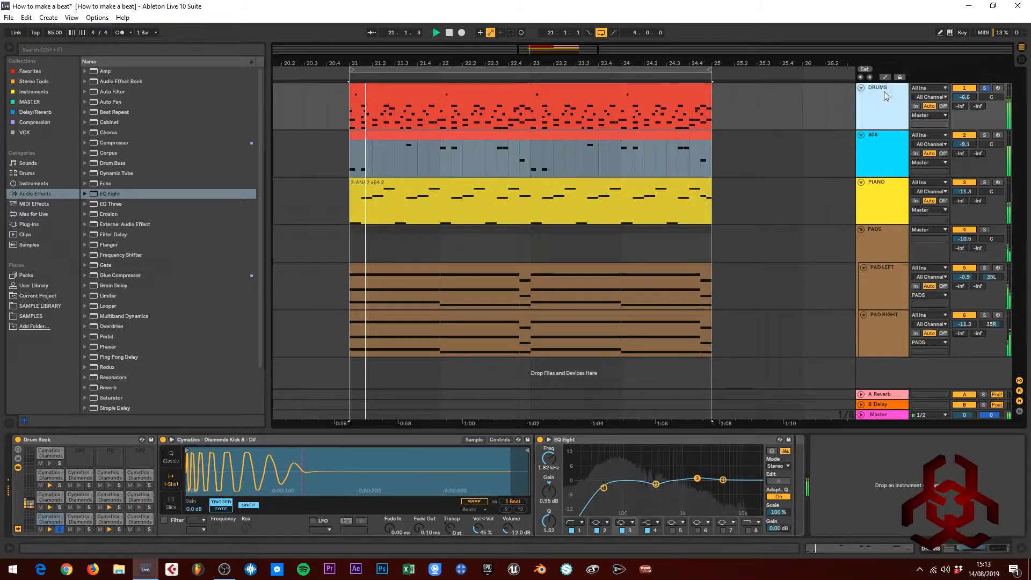
pyautogui.click(883, 92)
pyautogui.click(60, 530)
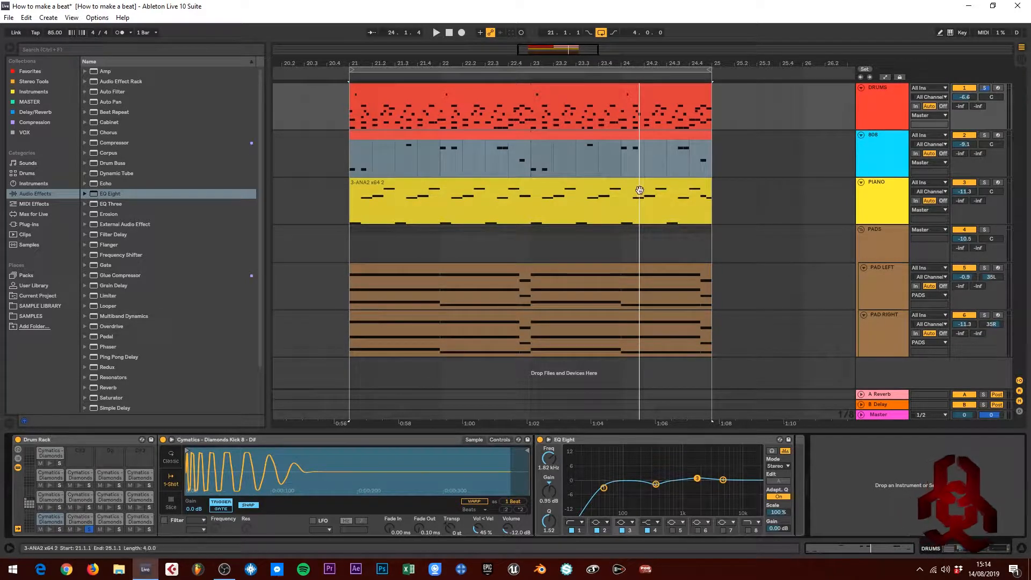
pyautogui.click(983, 89)
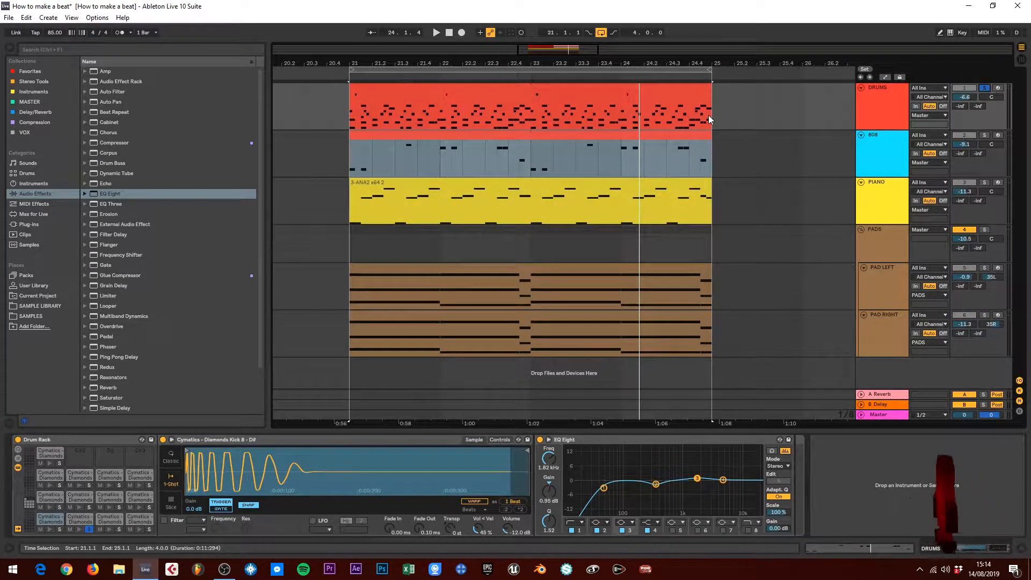
pyautogui.press('space')
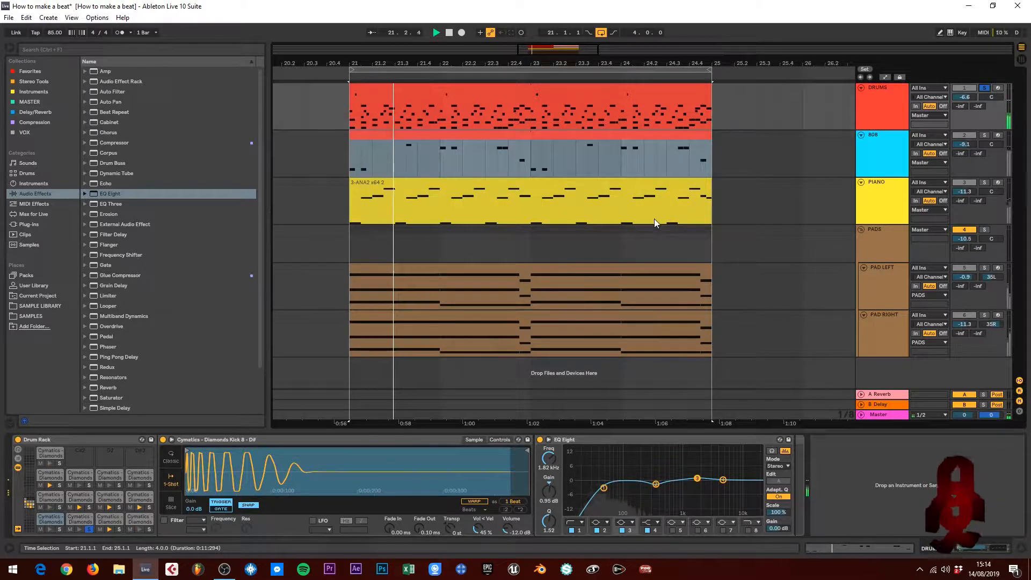
pyautogui.click(80, 520)
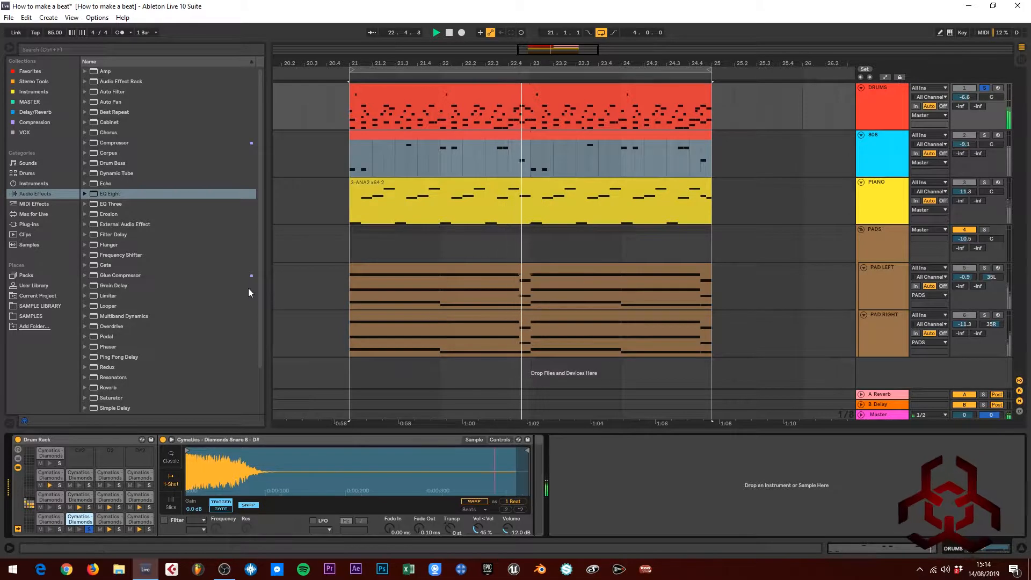
# Step: Add an EQ Eight after the Snare 8 sample in its Drum Rack chain and audition the soloed snare
pyautogui.click(105, 196)
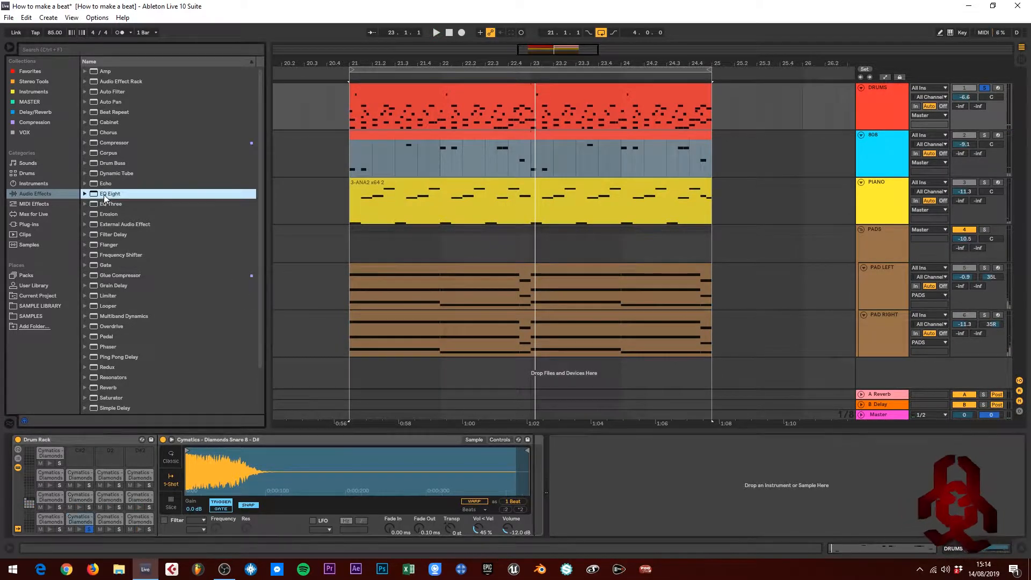
pyautogui.moveTo(479, 448); pyautogui.dragTo(537, 476)
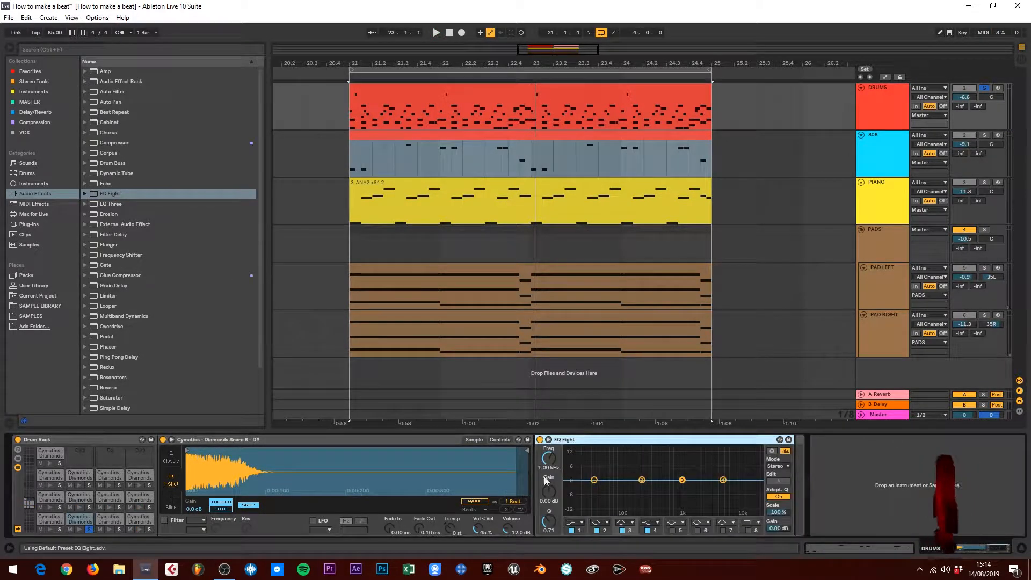
pyautogui.press('space')
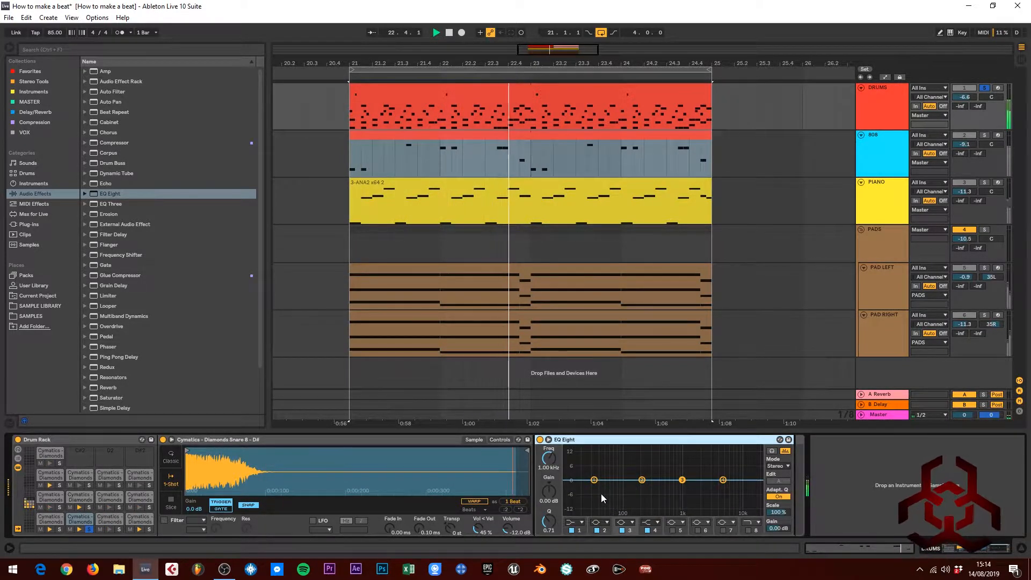
pyautogui.press('space')
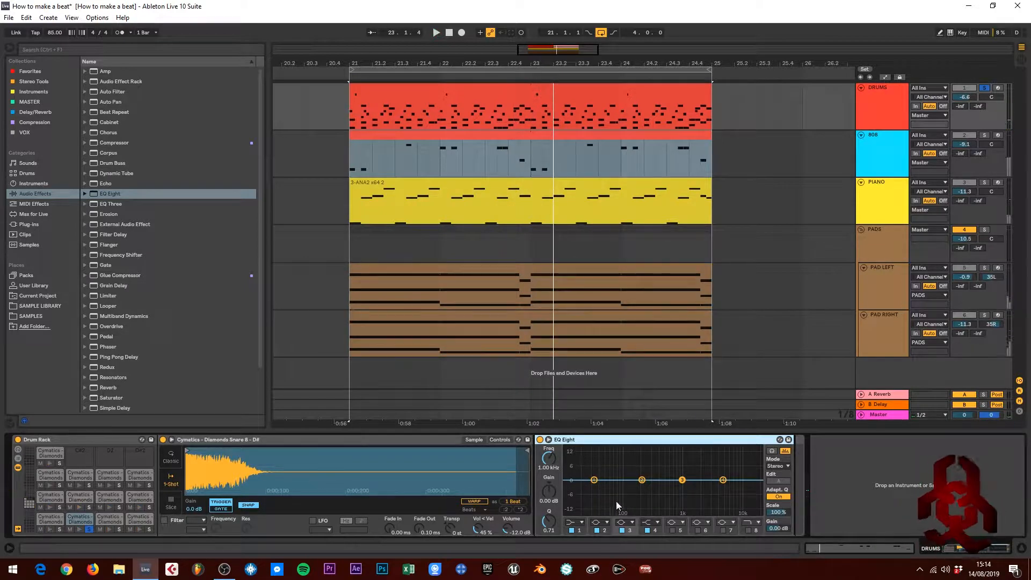
# Step: On the snare's EQ Eight, make band 1 a low cut at 250 Hz and boost band 4's high shelf 4.59 dB at 5.05 kHz
pyautogui.click(581, 524)
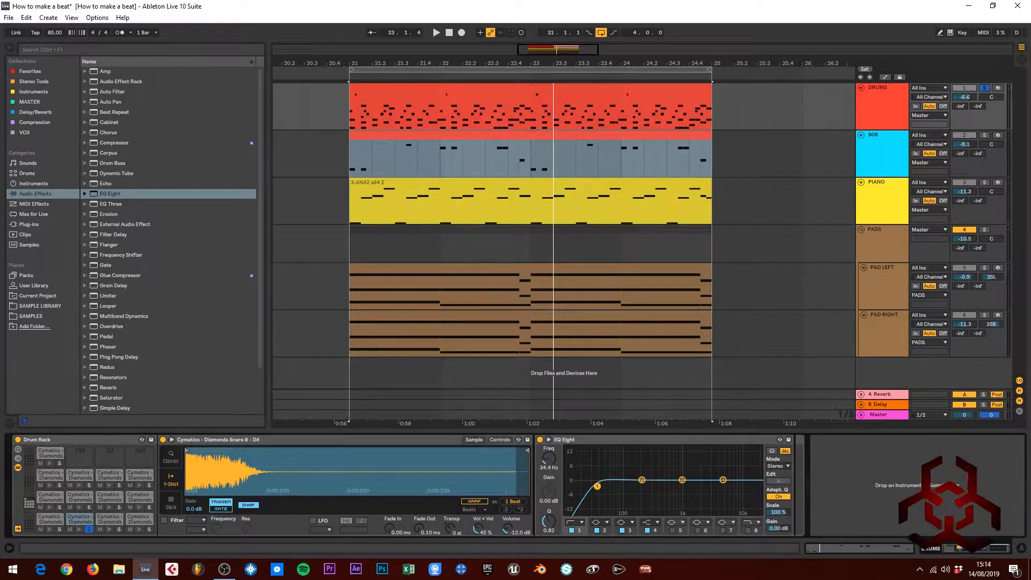
pyautogui.press('space')
pyautogui.moveTo(619, 486)
pyautogui.mouseDown()
pyautogui.moveTo(647, 485)
pyautogui.moveTo(636, 486)
pyautogui.mouseUp()
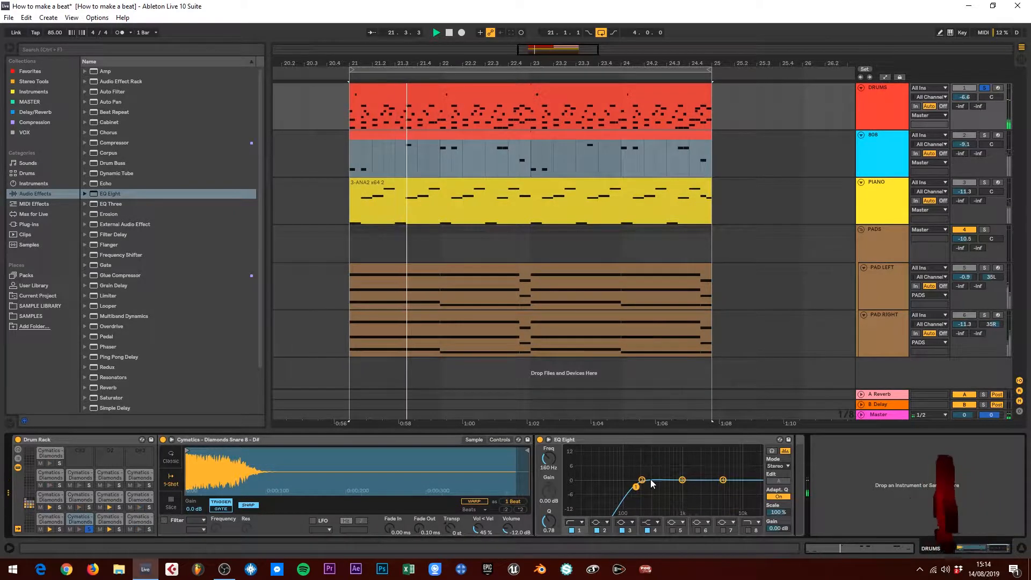
pyautogui.moveTo(636, 486); pyautogui.dragTo(647, 489)
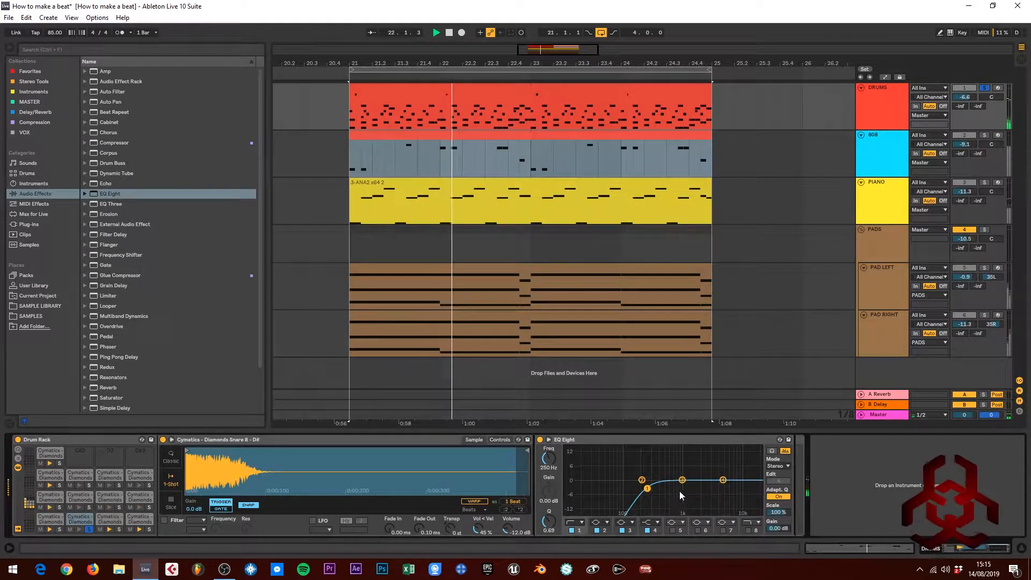
pyautogui.moveTo(726, 481)
pyautogui.mouseDown()
pyautogui.moveTo(719, 468)
pyautogui.moveTo(724, 482)
pyautogui.mouseUp()
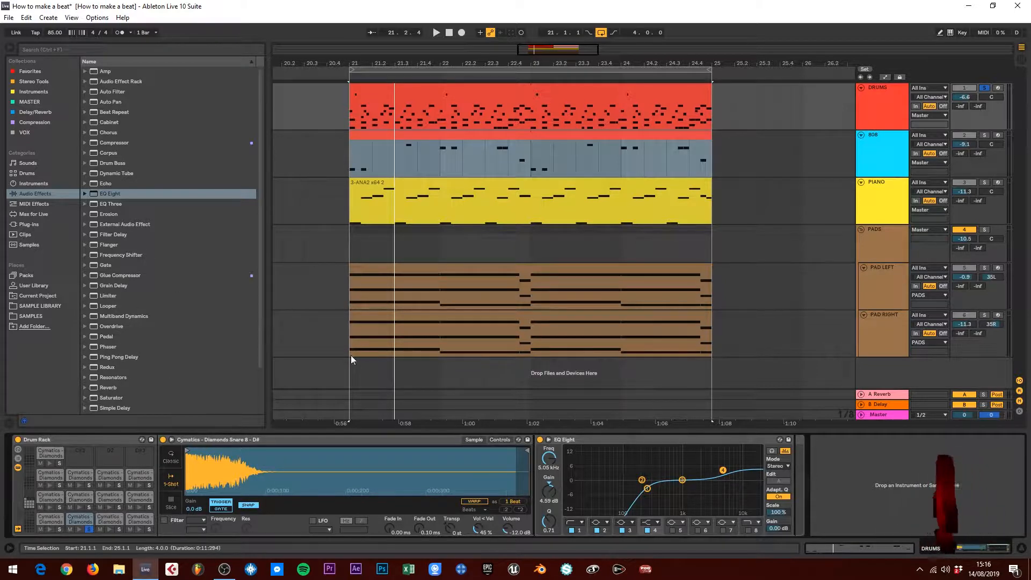
pyautogui.click(45, 72)
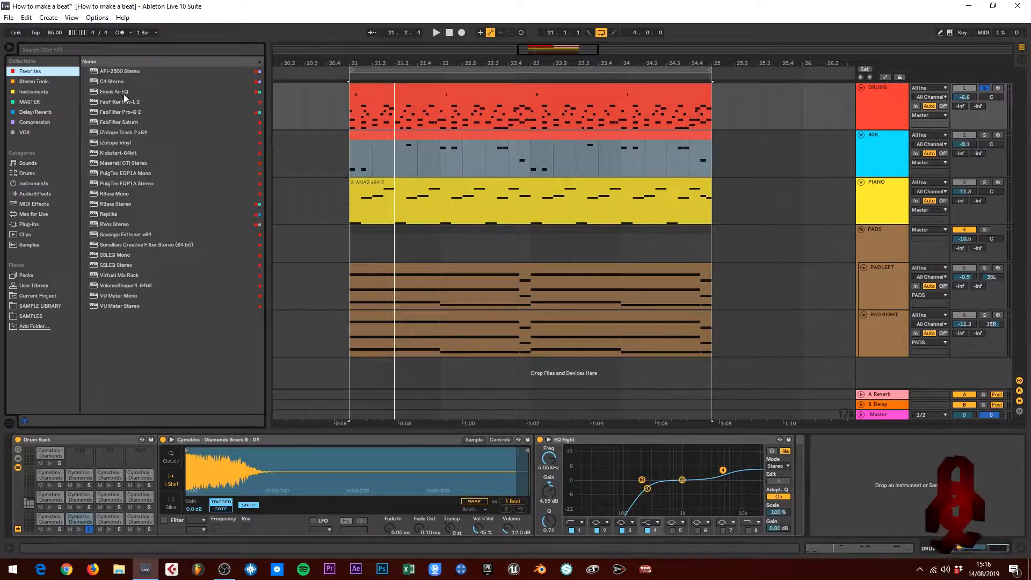
pyautogui.moveTo(118, 72); pyautogui.dragTo(795, 470)
pyautogui.moveTo(178, 35); pyautogui.dragTo(380, 145)
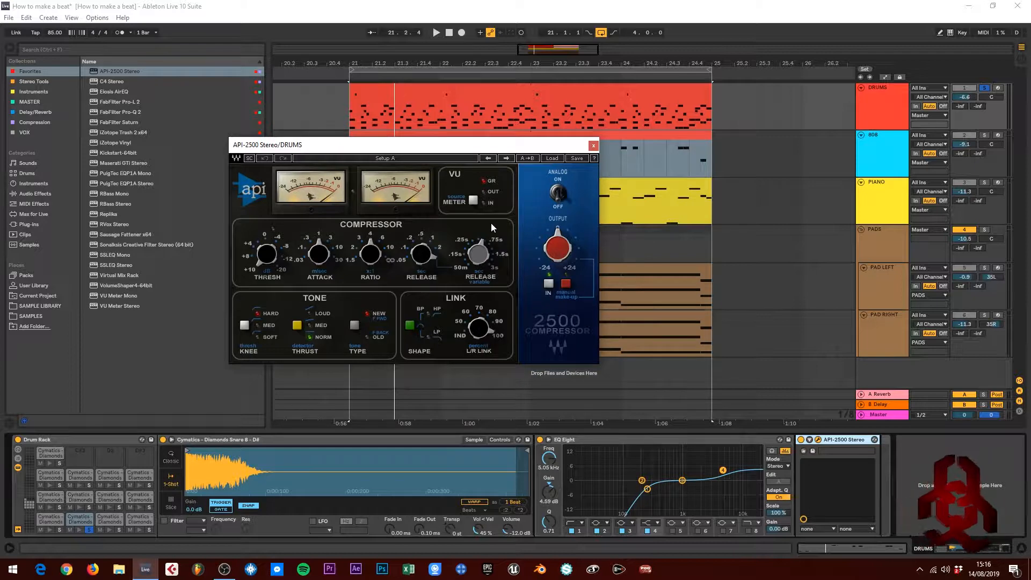
pyautogui.moveTo(537, 144); pyautogui.dragTo(587, 138)
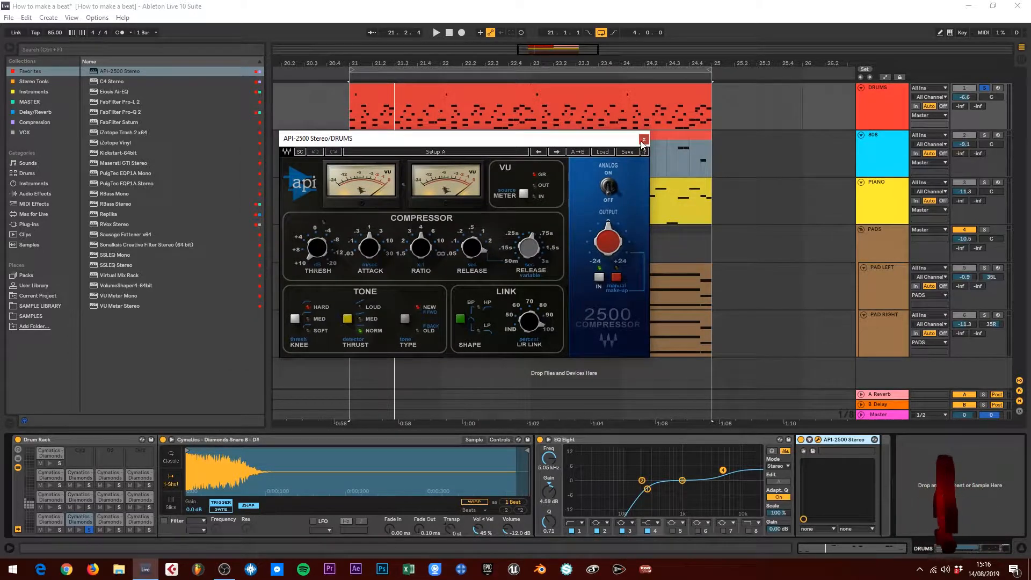
pyautogui.click(644, 139)
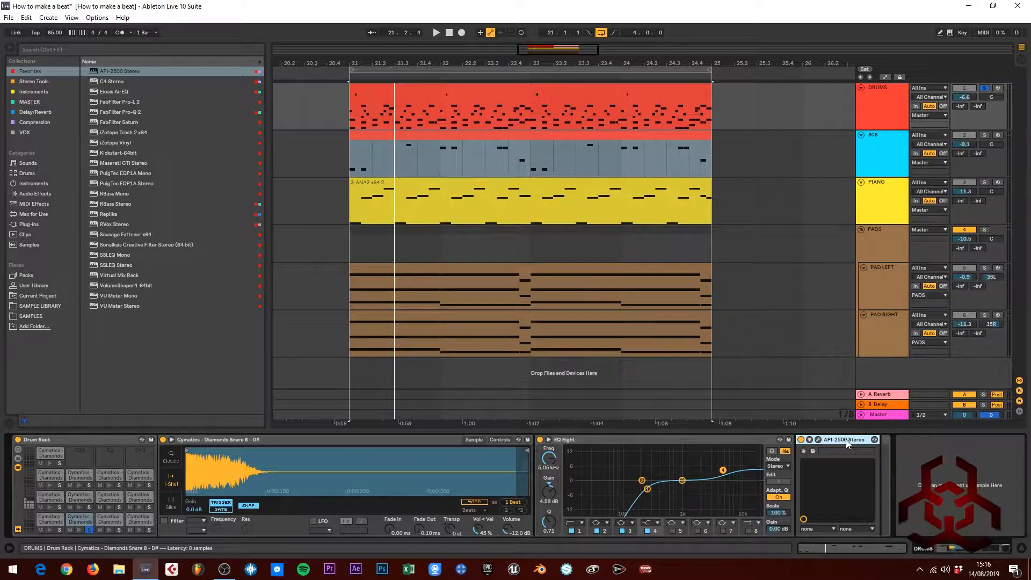
pyautogui.press('Delete')
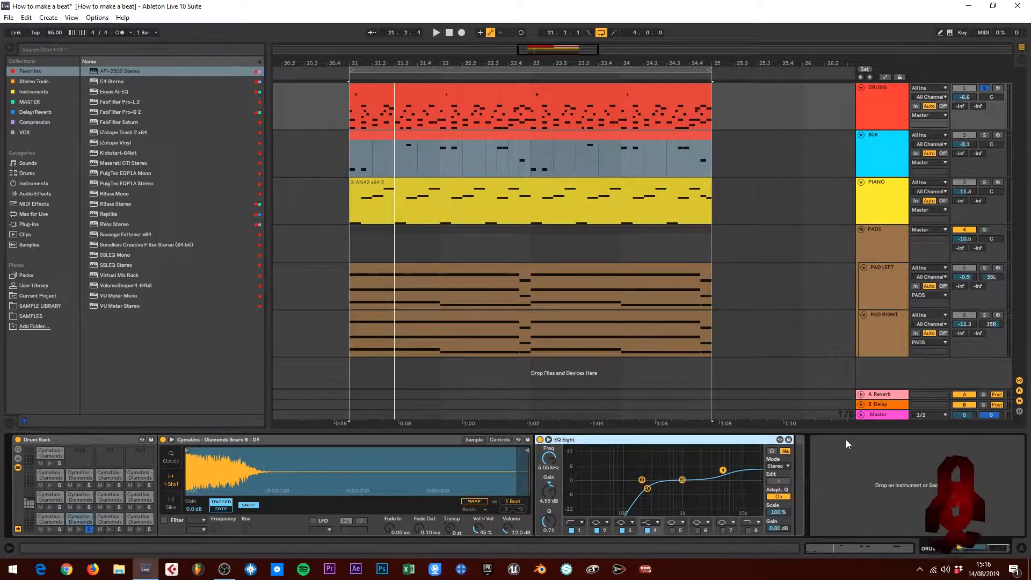
# Step: Add a Glue Compressor after the snare's EQ Eight and adjust its attack and release
pyautogui.click(28, 192)
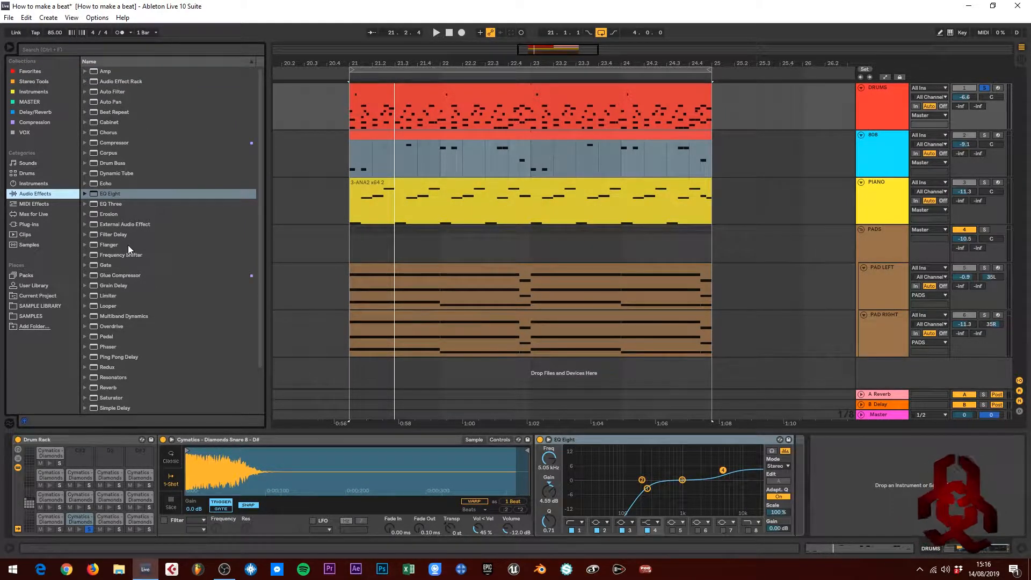
pyautogui.click(106, 275)
pyautogui.moveTo(779, 460); pyautogui.dragTo(802, 452)
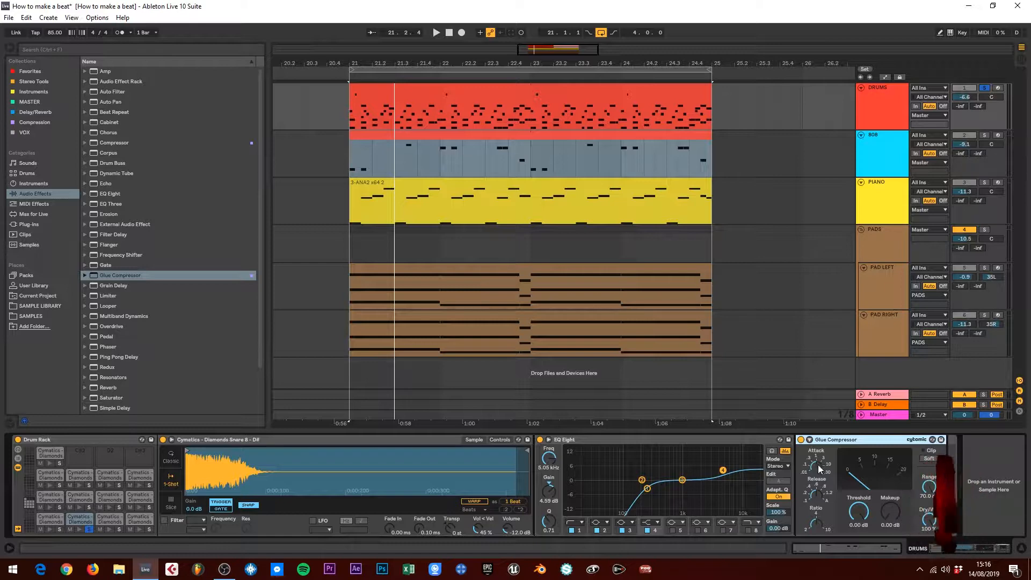
pyautogui.moveTo(815, 467); pyautogui.dragTo(815, 479)
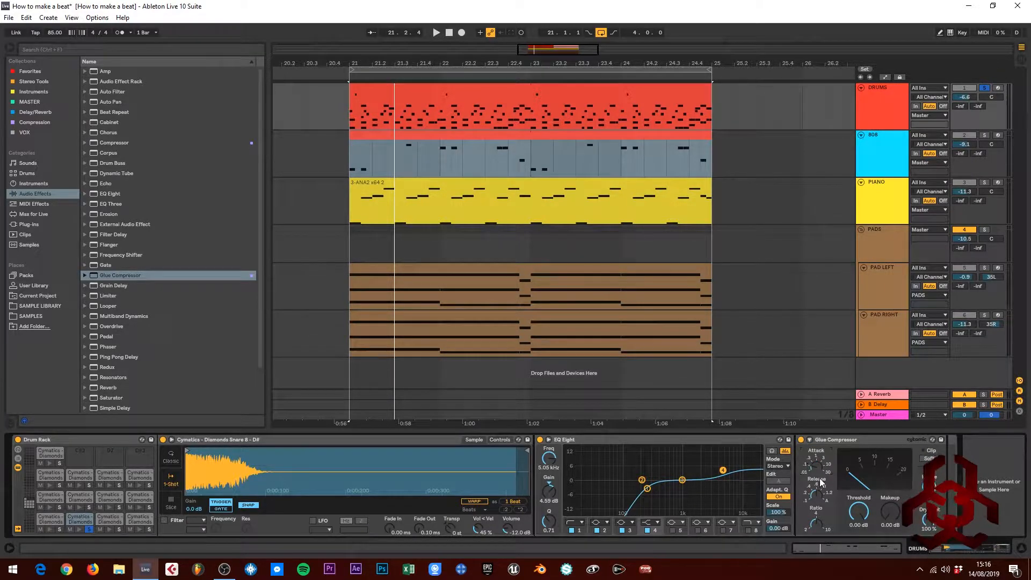
pyautogui.moveTo(812, 493); pyautogui.dragTo(812, 480)
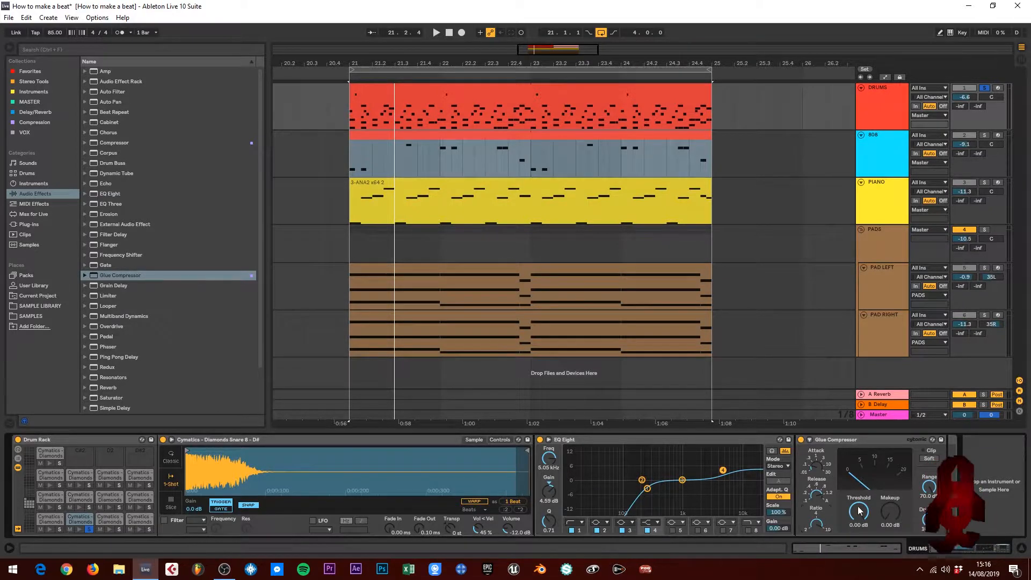
# Step: Set the snare's Glue Compressor threshold to -12.4 dB and makeup to 3.02 dB, comparing it with the compressor bypassed during playback
pyautogui.press('space')
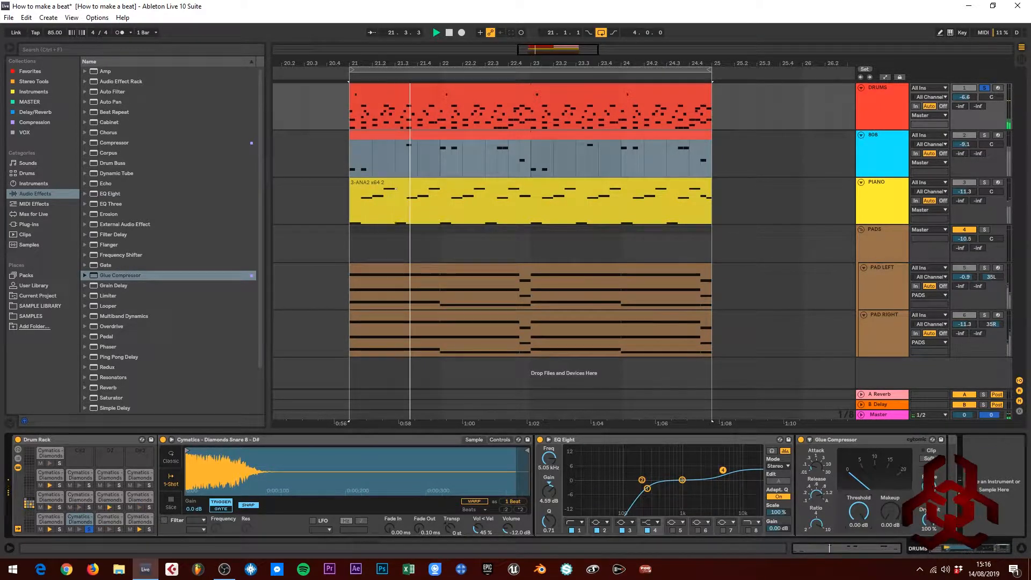
pyautogui.moveTo(857, 520); pyautogui.dragTo(857, 548)
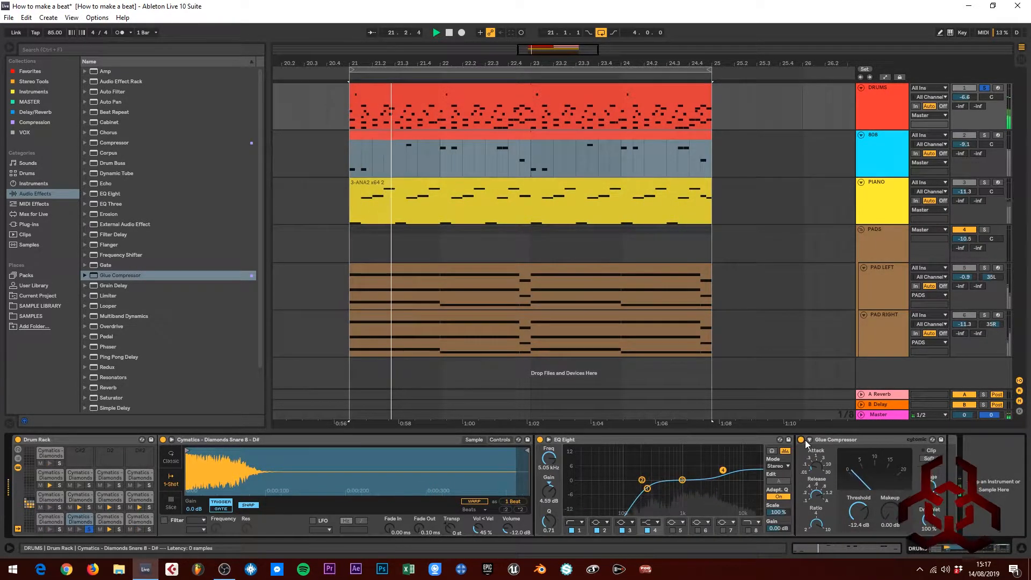
pyautogui.moveTo(891, 517); pyautogui.dragTo(891, 510)
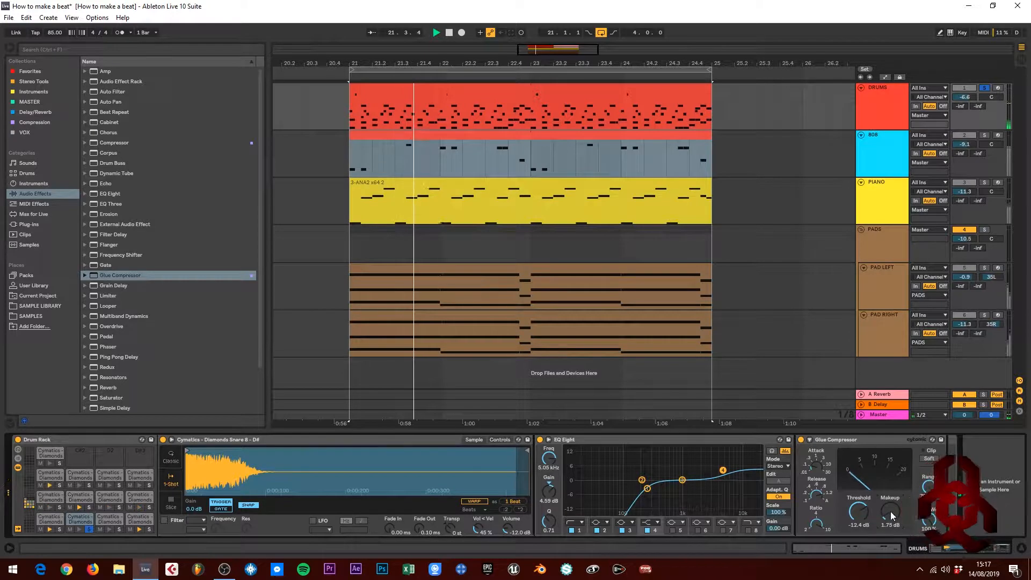
pyautogui.click(800, 440)
pyautogui.click(801, 439)
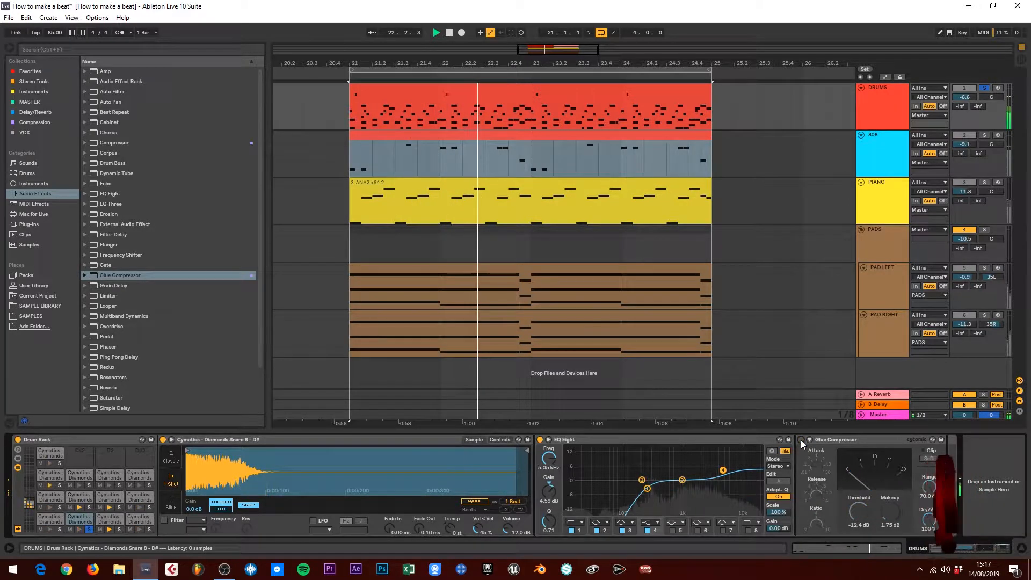
pyautogui.moveTo(895, 507); pyautogui.dragTo(895, 496)
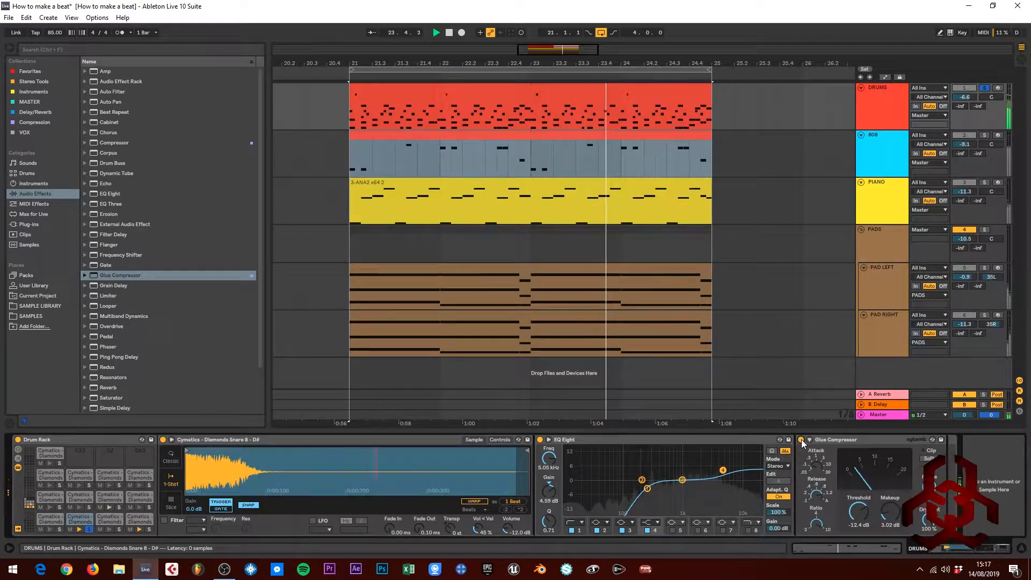
pyautogui.press('space')
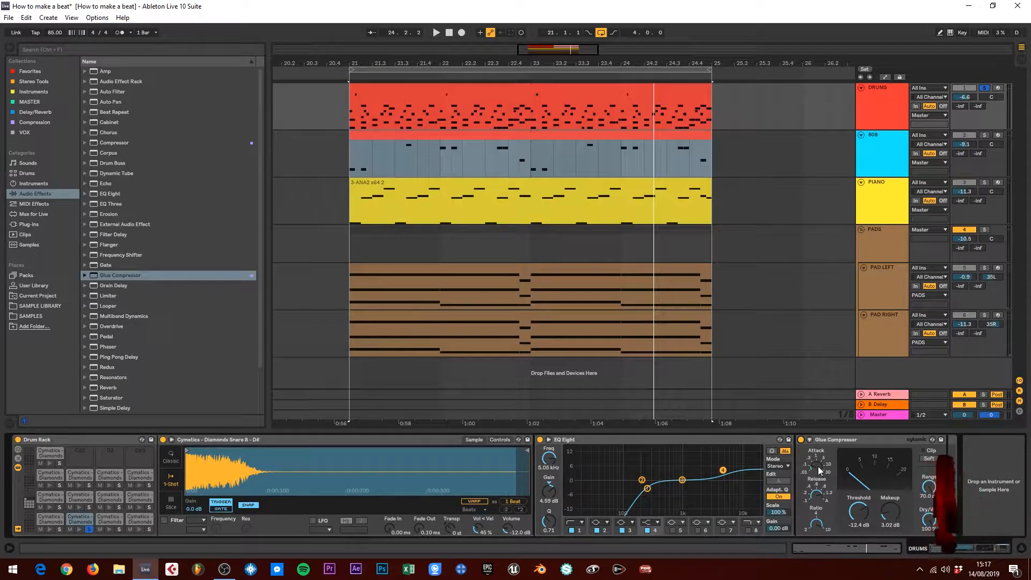
# Step: Audition the kick and snare pads soloed together, clear both pad solos, and unsolo DRUMS to play the full mix
pyautogui.press('space')
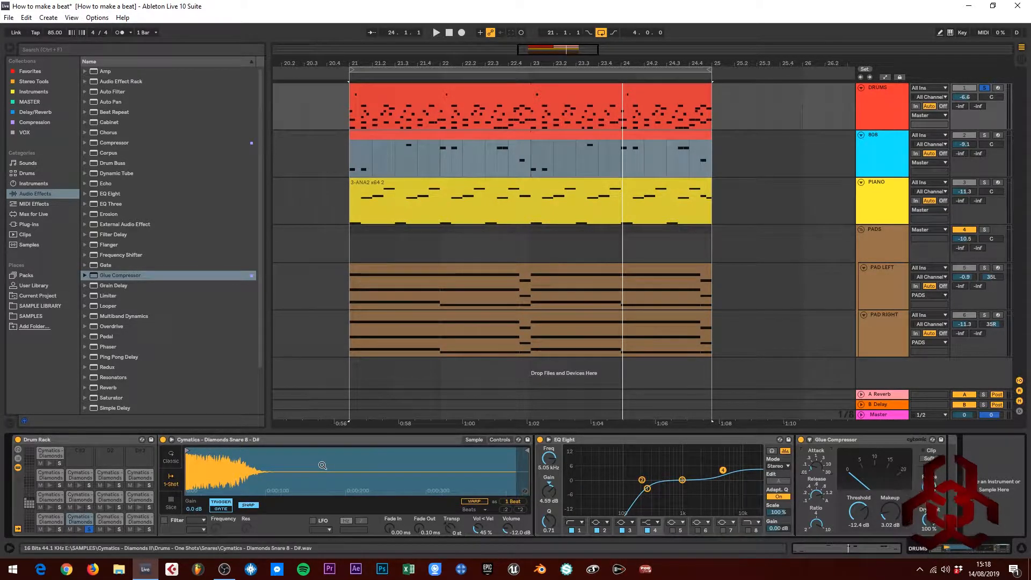
pyautogui.click(59, 529)
pyautogui.press('space')
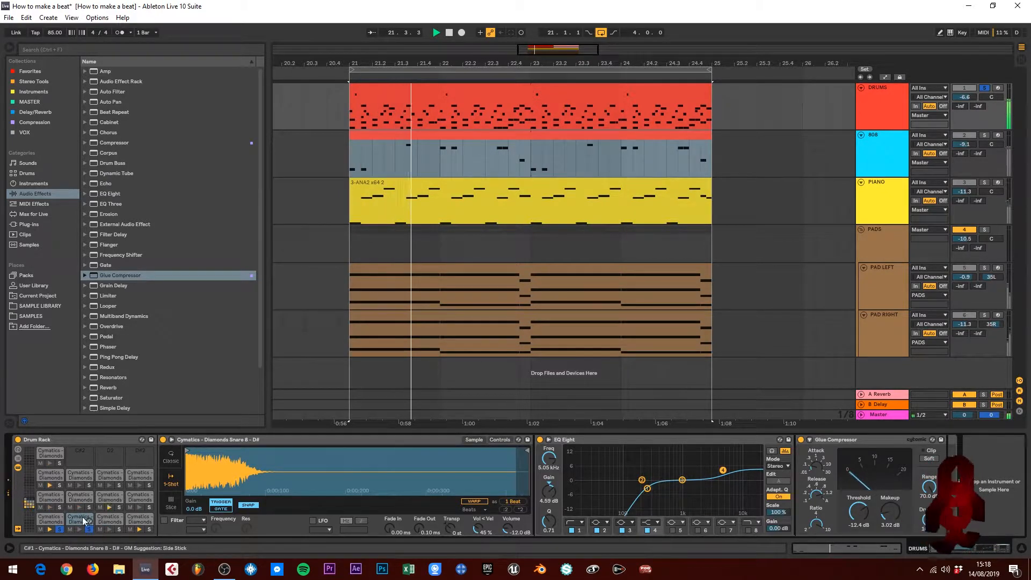
pyautogui.click(90, 529)
pyautogui.click(59, 530)
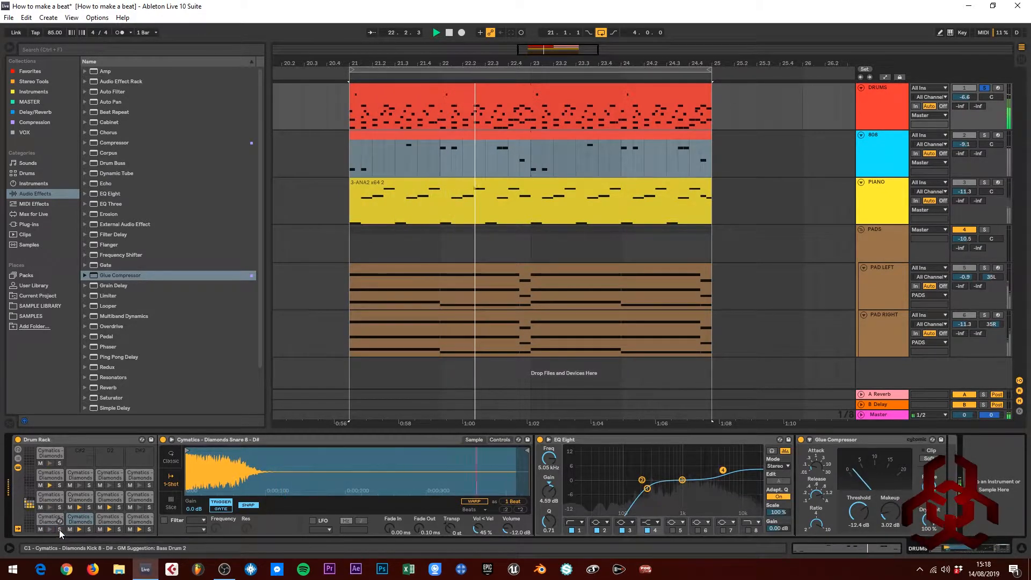
pyautogui.click(984, 88)
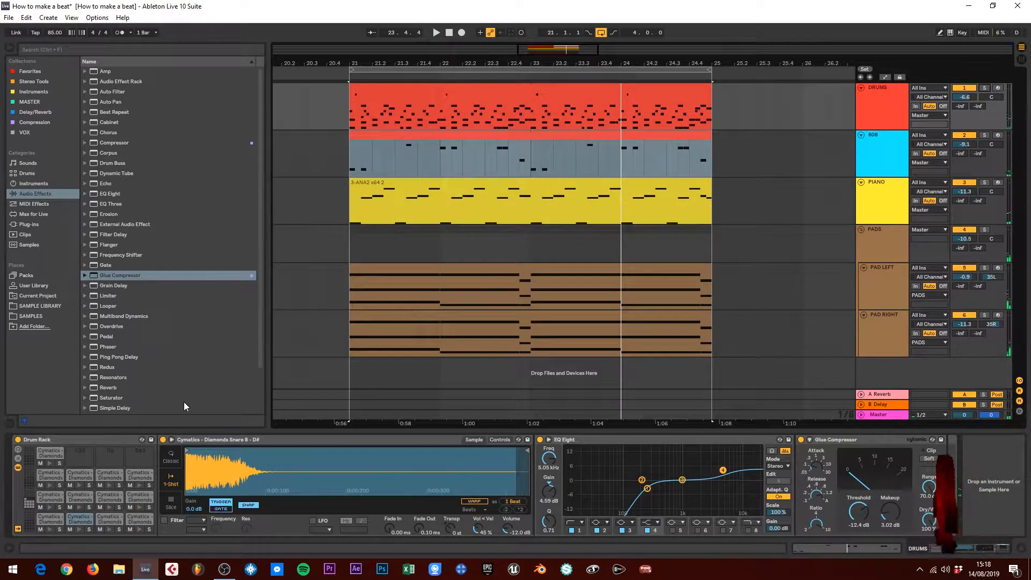
# Step: Audition the Closed Hihat 4 pad and add an EQ Eight followed by a Glue Compressor to it
pyautogui.click(105, 523)
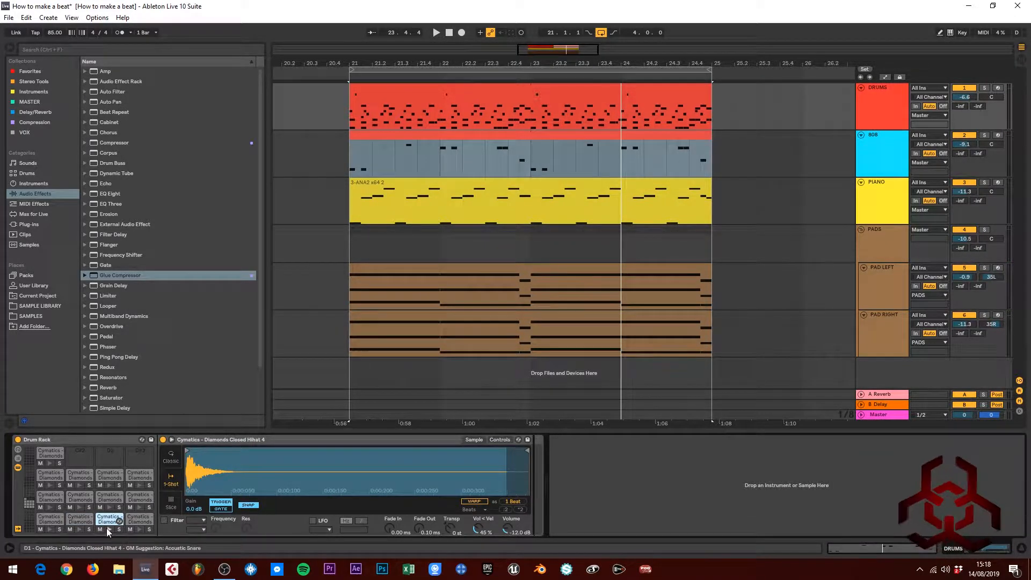
pyautogui.click(108, 529)
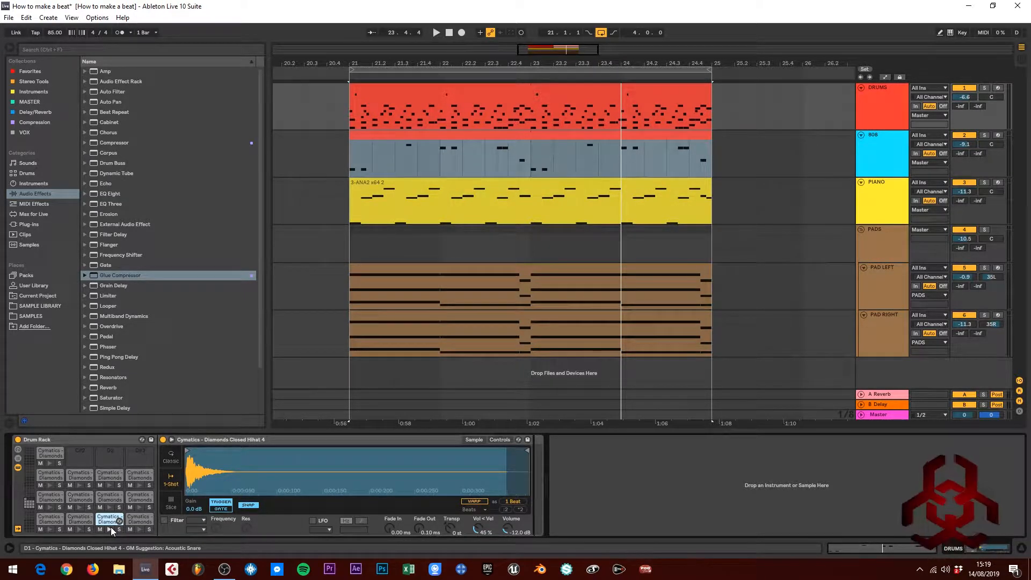
pyautogui.click(109, 528)
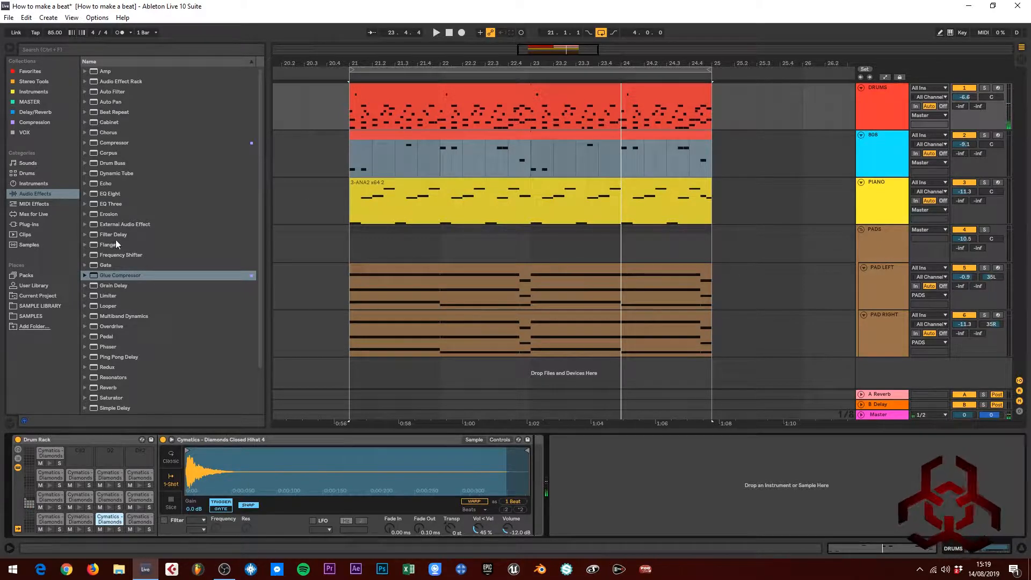
pyautogui.moveTo(102, 194); pyautogui.dragTo(531, 466)
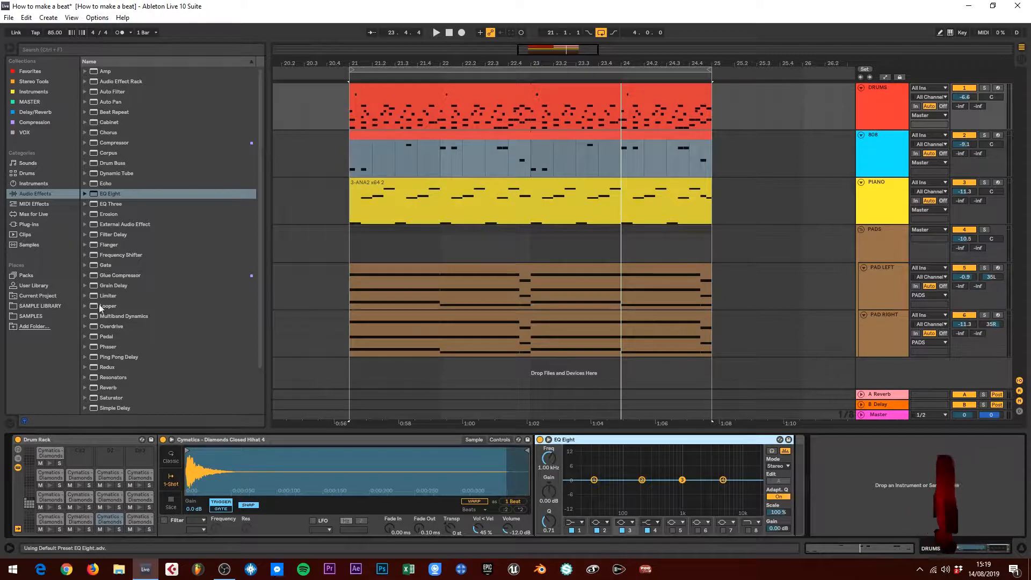
pyautogui.moveTo(97, 273); pyautogui.dragTo(368, 370)
pyautogui.moveTo(821, 468); pyautogui.dragTo(796, 469)
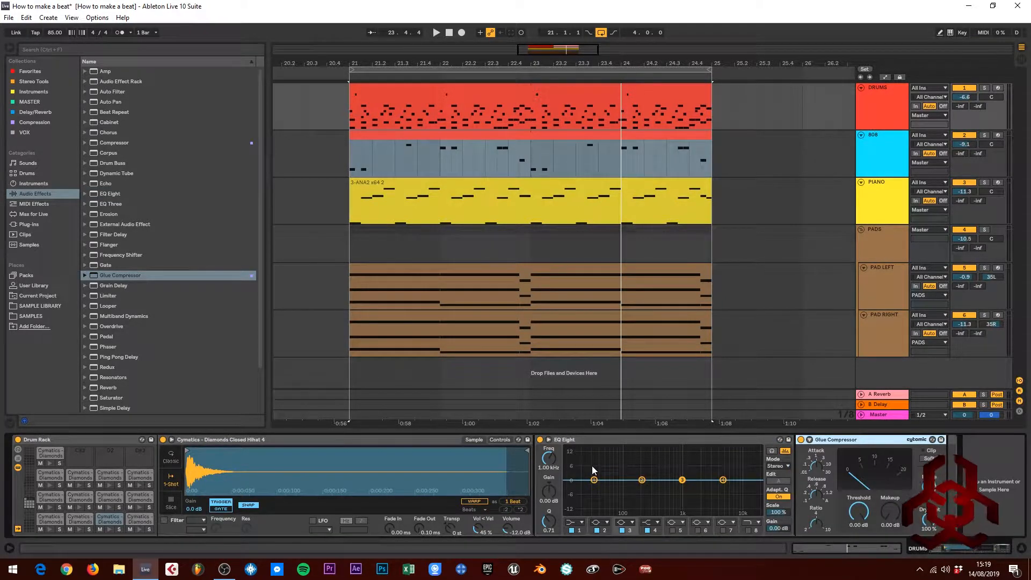
# Step: Solo the Closed Hihat 4 pad and make its EQ Eight's band 1 a low cut at 7.42 kHz, checking it during playback
pyautogui.press('space')
pyautogui.click(117, 528)
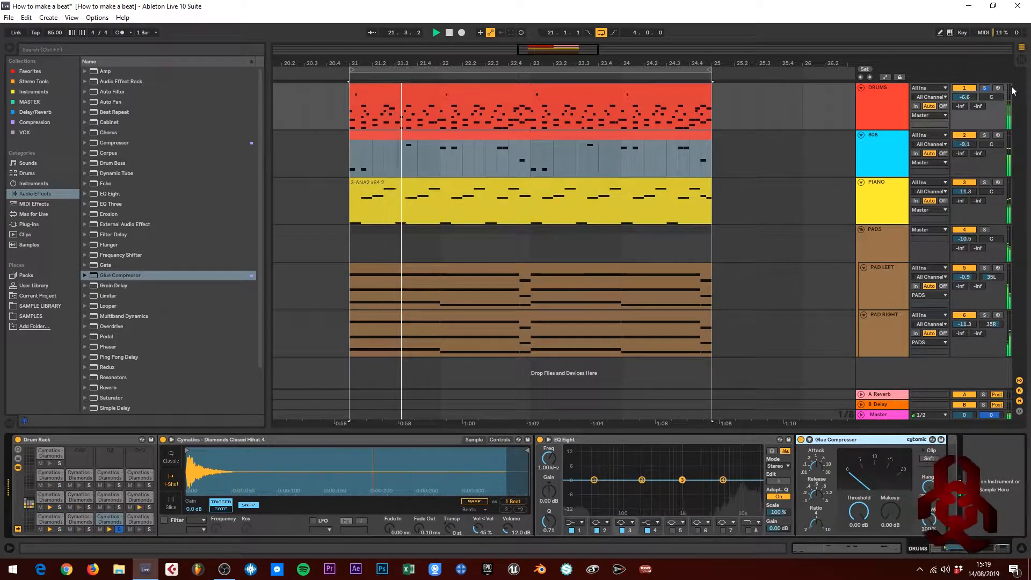
pyautogui.click(985, 88)
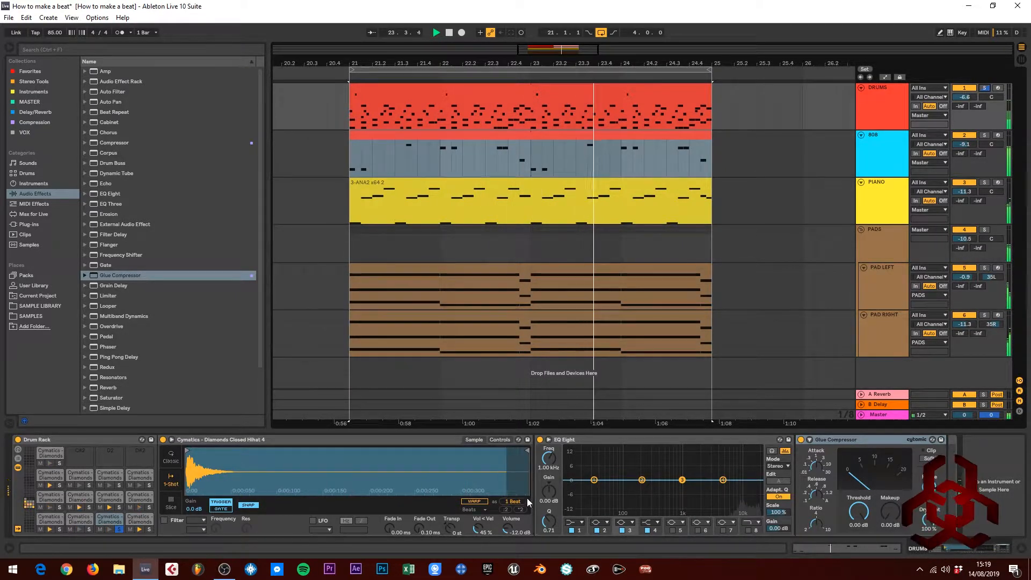
pyautogui.click(582, 522)
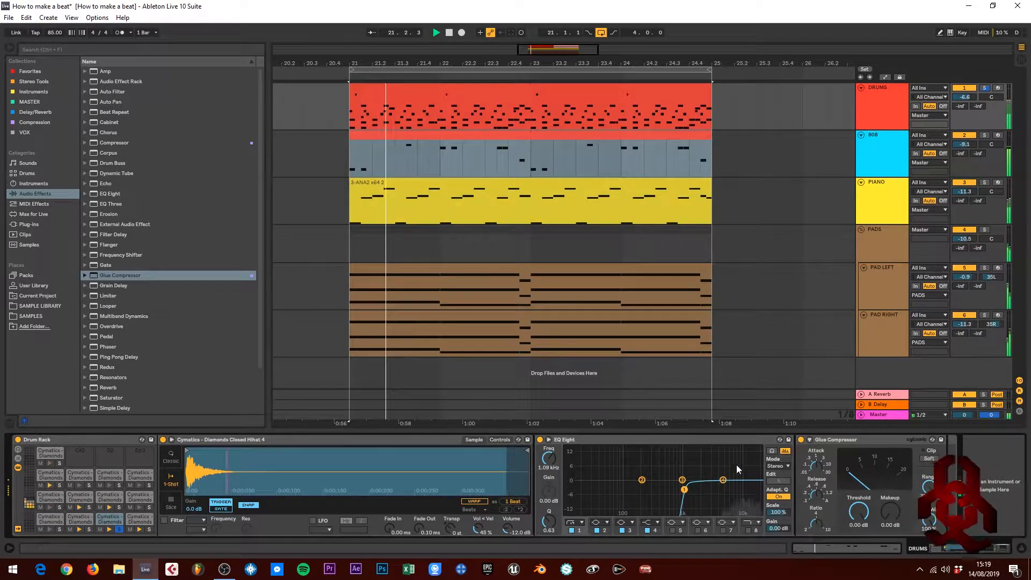
pyautogui.moveTo(684, 489); pyautogui.dragTo(727, 490)
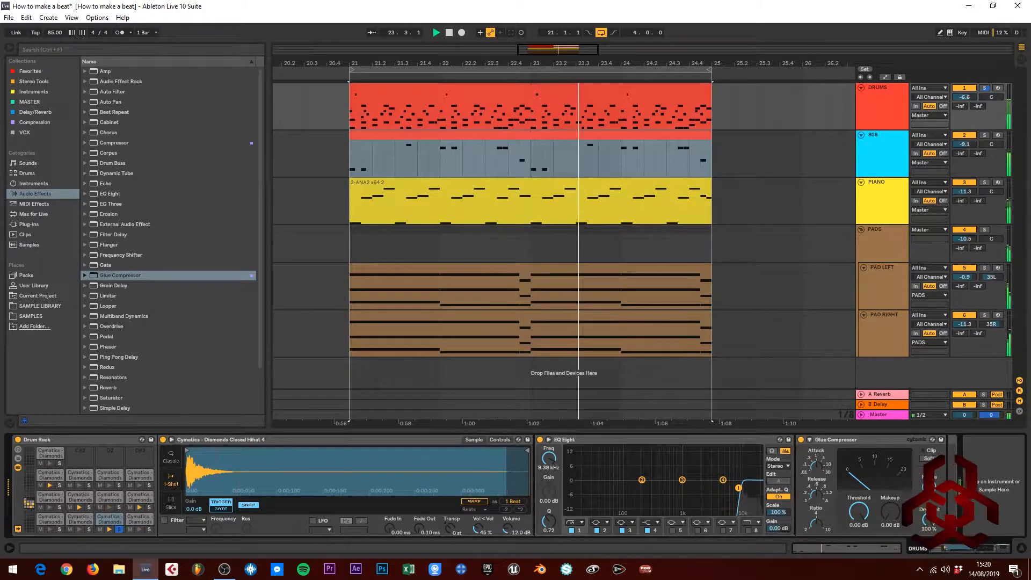
pyautogui.moveTo(727, 487); pyautogui.dragTo(728, 487)
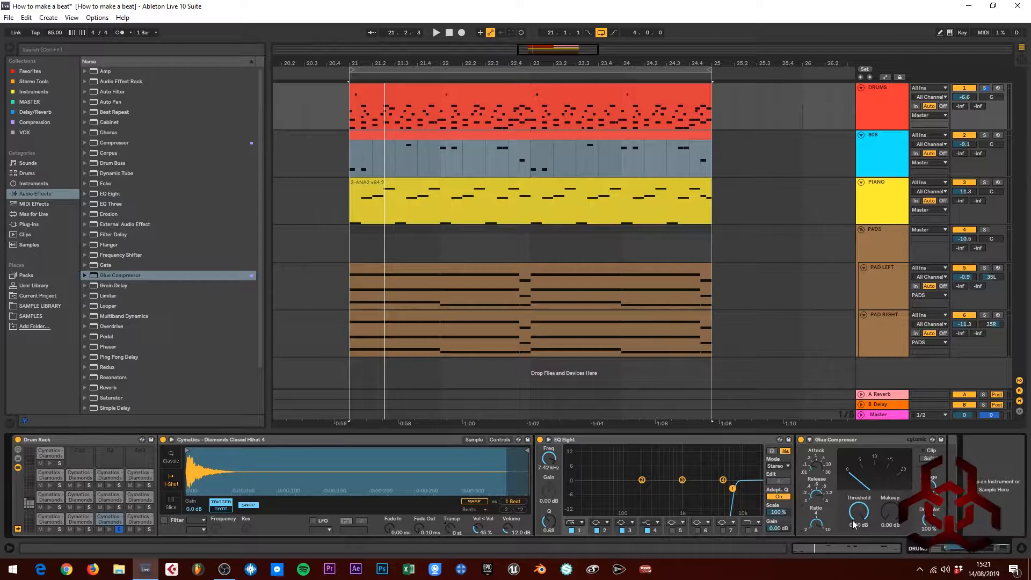
pyautogui.press('space')
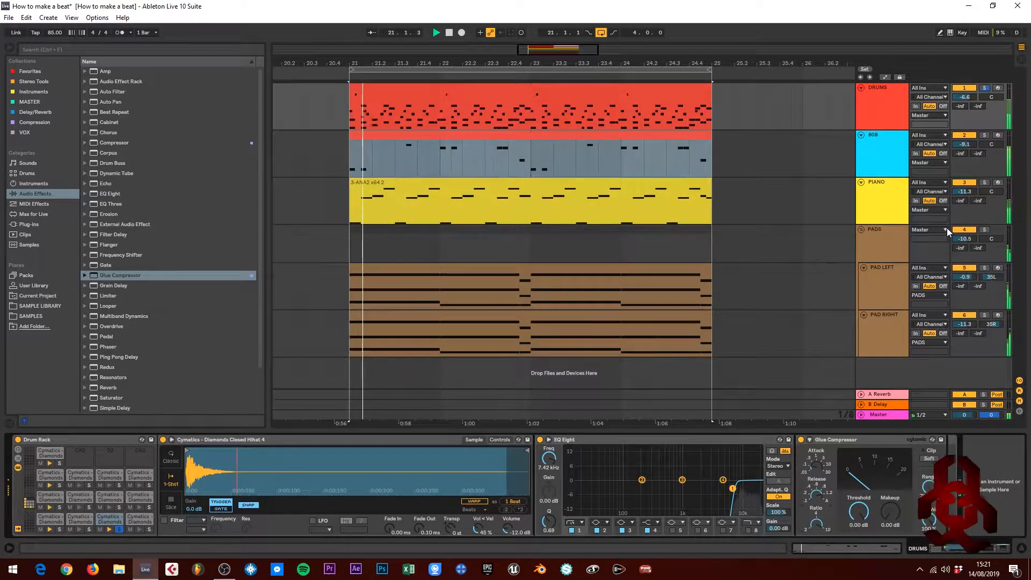
pyautogui.press('space')
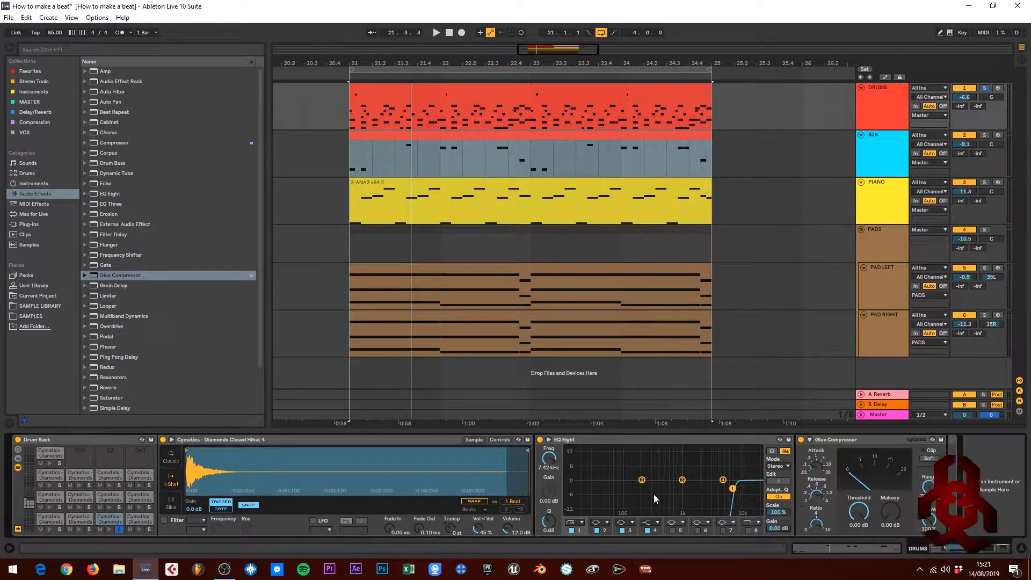
pyautogui.press('space')
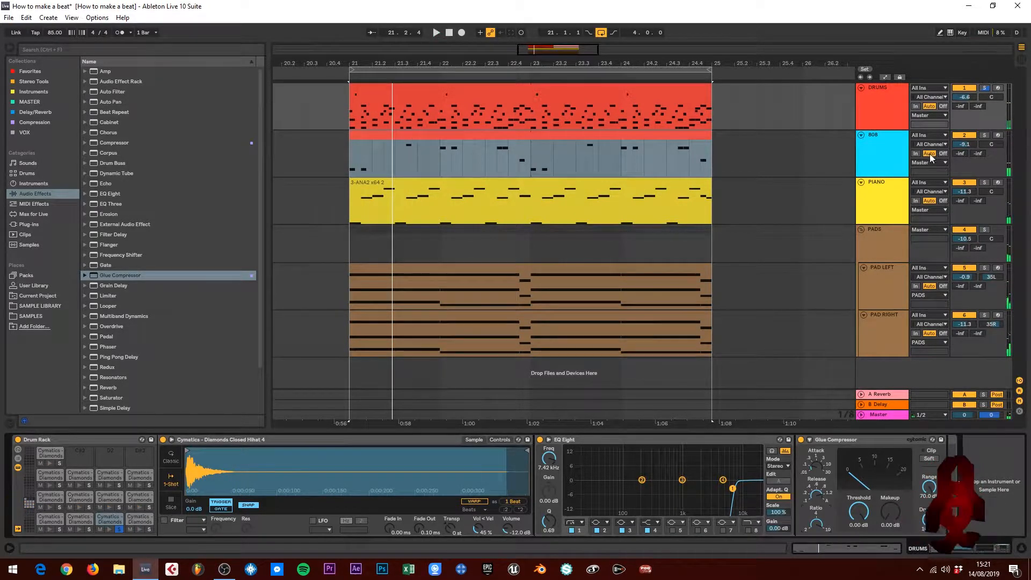
# Step: With DRUMS soloed, set Closed Hihat 4's Glue Compressor threshold to -17.8 dB and makeup to 3.02 dB, comparing it with the compressor bypassed
pyautogui.click(985, 87)
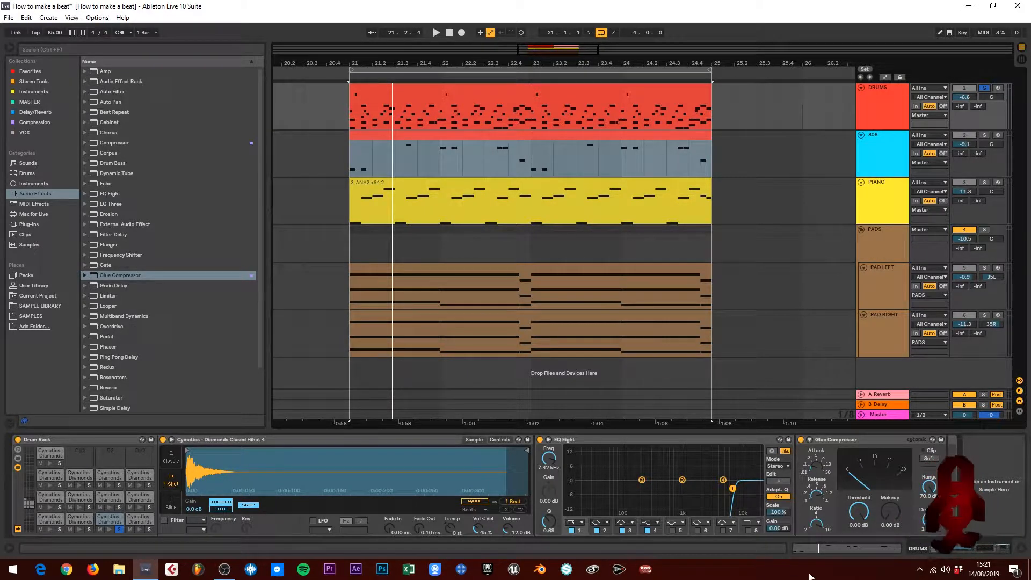
pyautogui.press('space')
pyautogui.moveTo(858, 512); pyautogui.dragTo(859, 550)
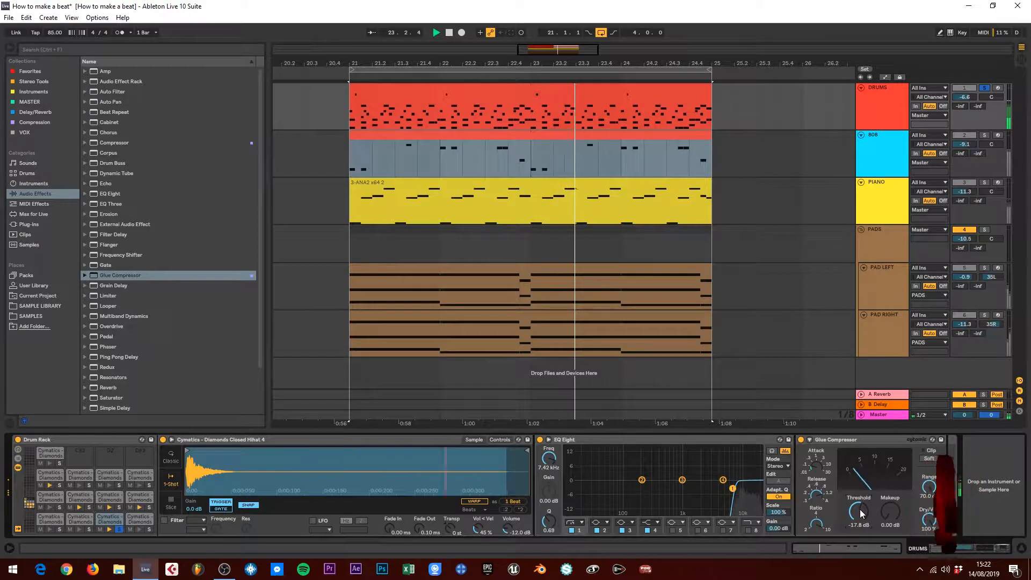
pyautogui.moveTo(882, 511); pyautogui.dragTo(882, 495)
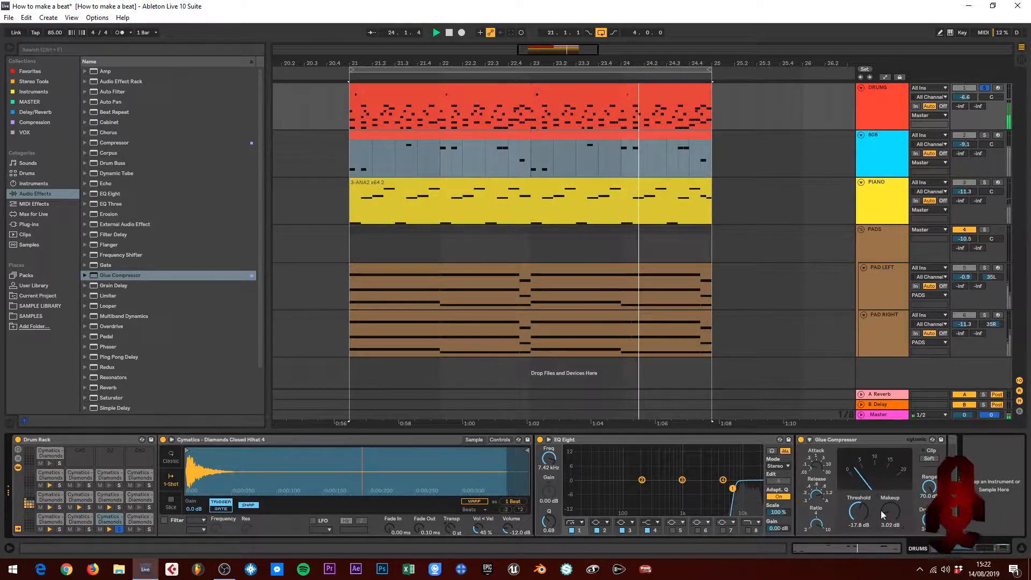
pyautogui.click(801, 440)
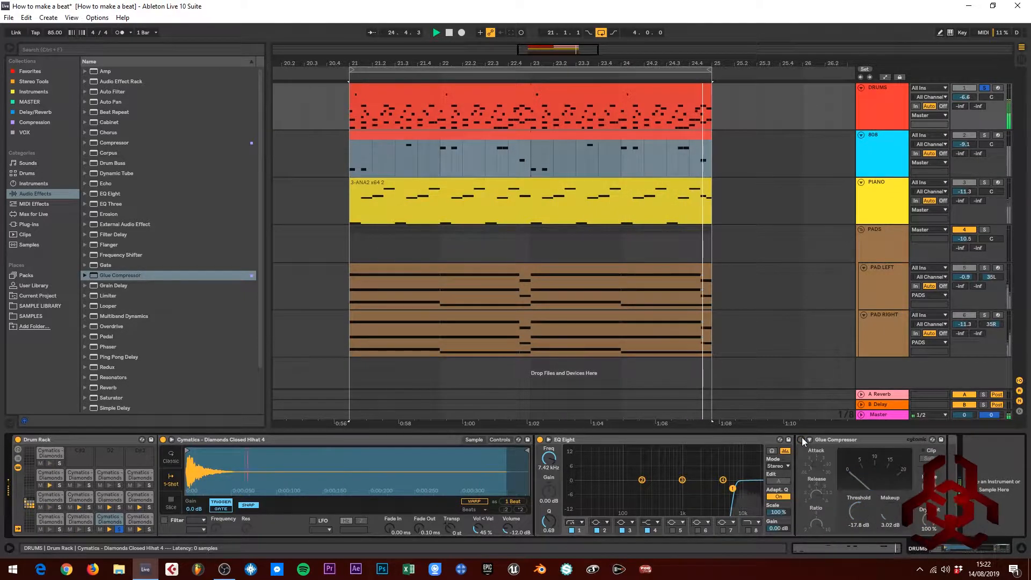
pyautogui.click(801, 439)
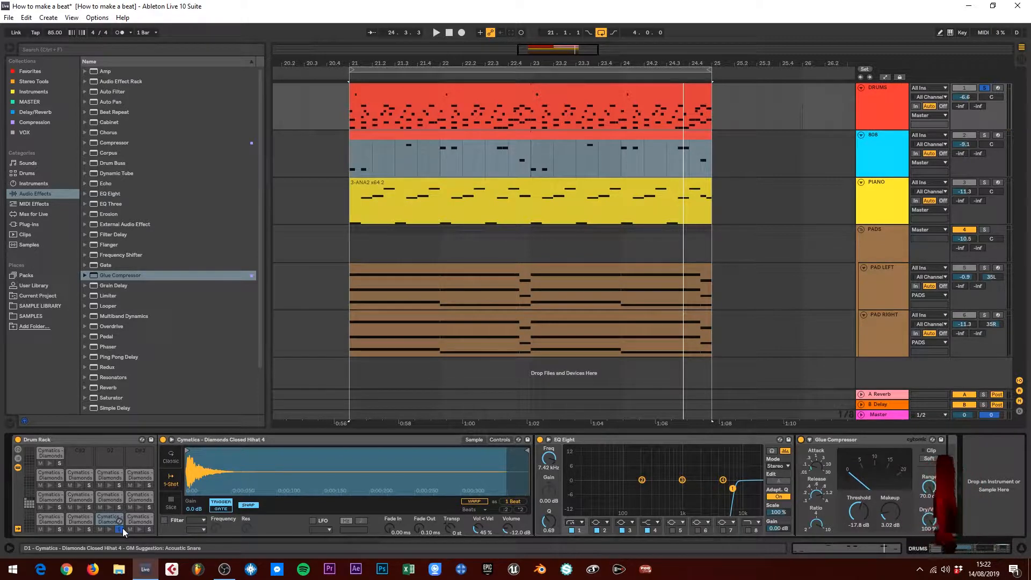
# Step: Select the Closed Hihat 11 pad and add an EQ Eight followed by a Glue Compressor to it
pyautogui.click(138, 520)
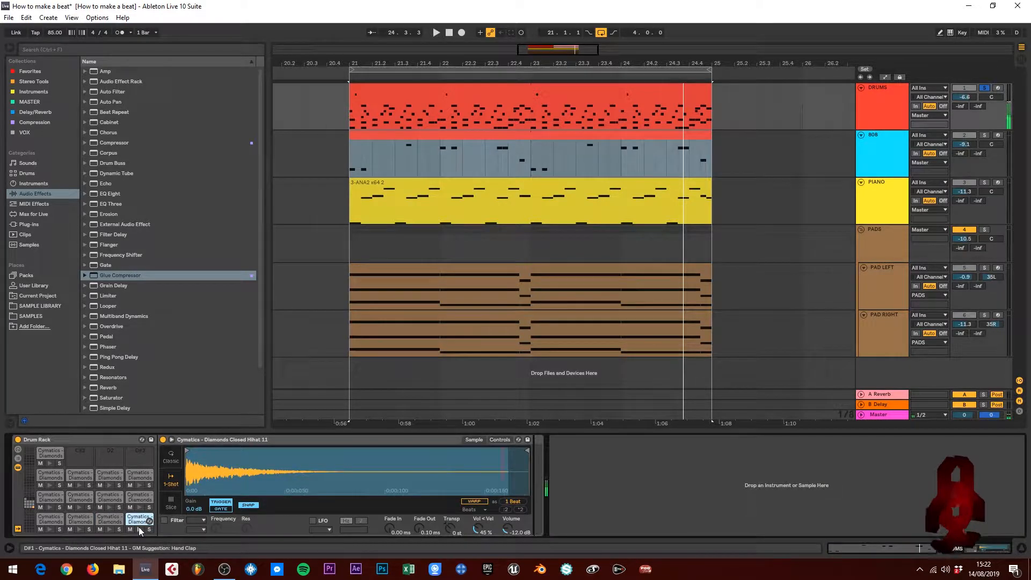
pyautogui.click(109, 205)
pyautogui.moveTo(110, 195); pyautogui.dragTo(537, 468)
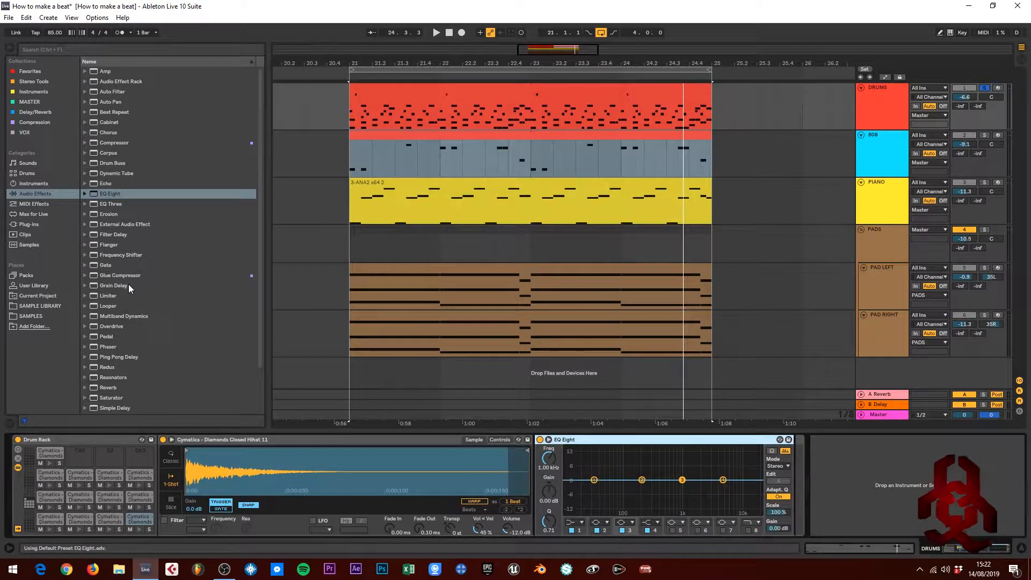
pyautogui.moveTo(117, 277); pyautogui.dragTo(795, 462)
# Step: During playback, solo the Closed Hihat 11 pad, unsolo DRUMS, and make its EQ Eight's band 1 a low cut at 3.75 kHz
pyautogui.press('space')
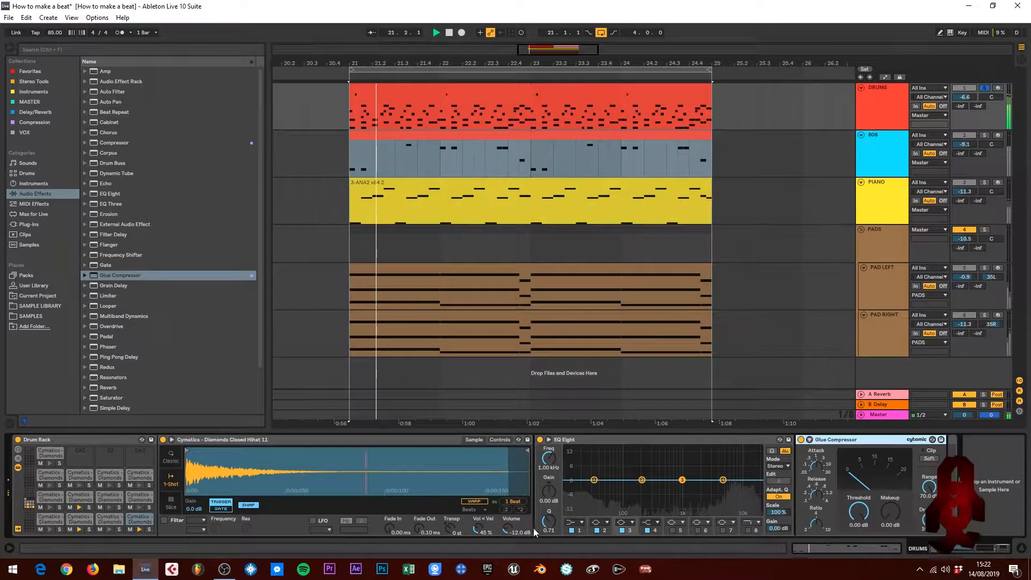
pyautogui.click(150, 529)
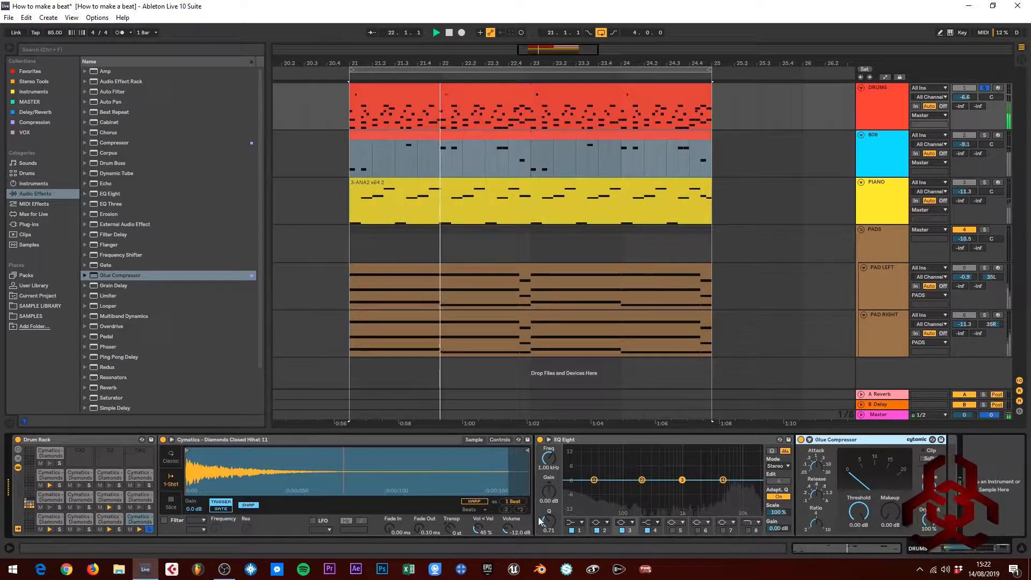
pyautogui.click(984, 89)
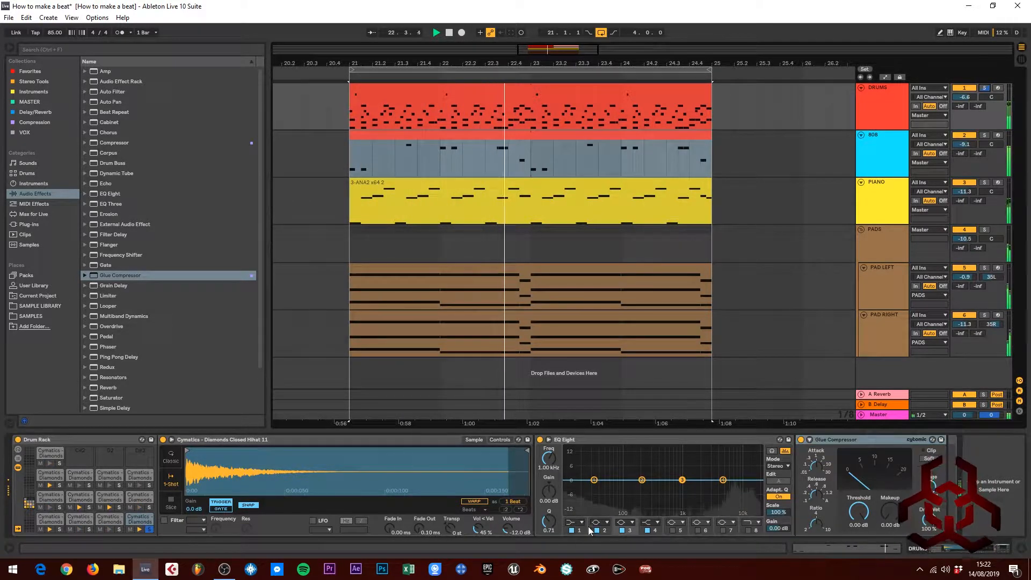
pyautogui.click(573, 530)
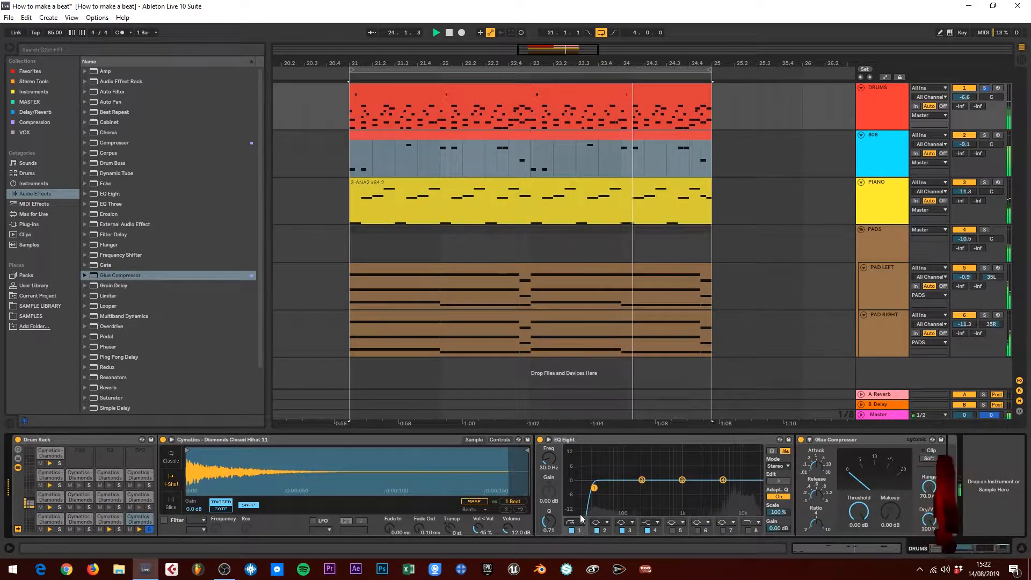
pyautogui.moveTo(593, 488); pyautogui.dragTo(721, 488)
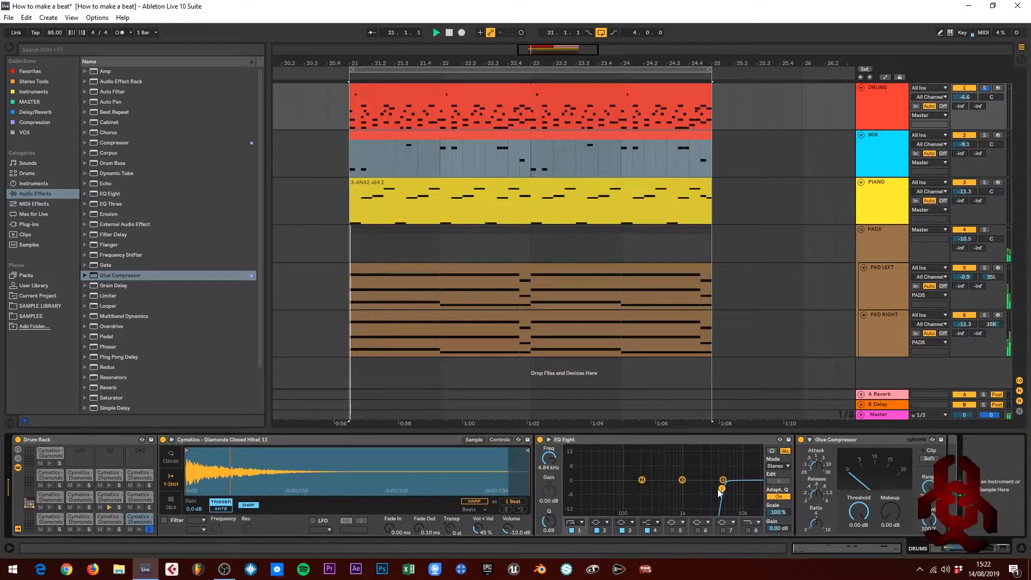
pyautogui.moveTo(721, 488); pyautogui.dragTo(717, 493)
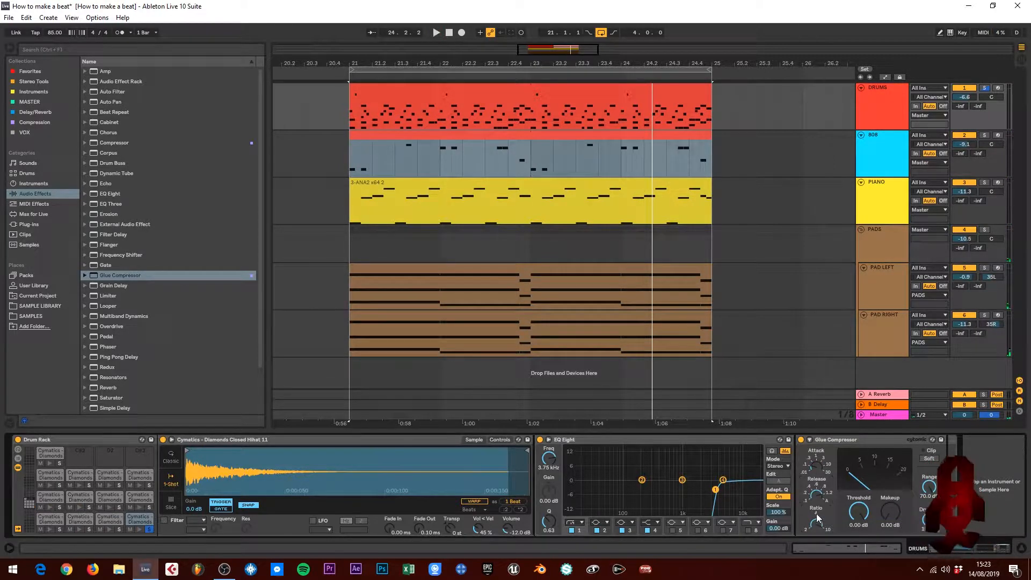
# Step: Set Closed Hihat 11's Glue Compressor threshold to -19.7 dB and makeup to 2.70 dB during playback, and clear the pad's solo
pyautogui.press('space')
pyautogui.moveTo(859, 511); pyautogui.dragTo(859, 560)
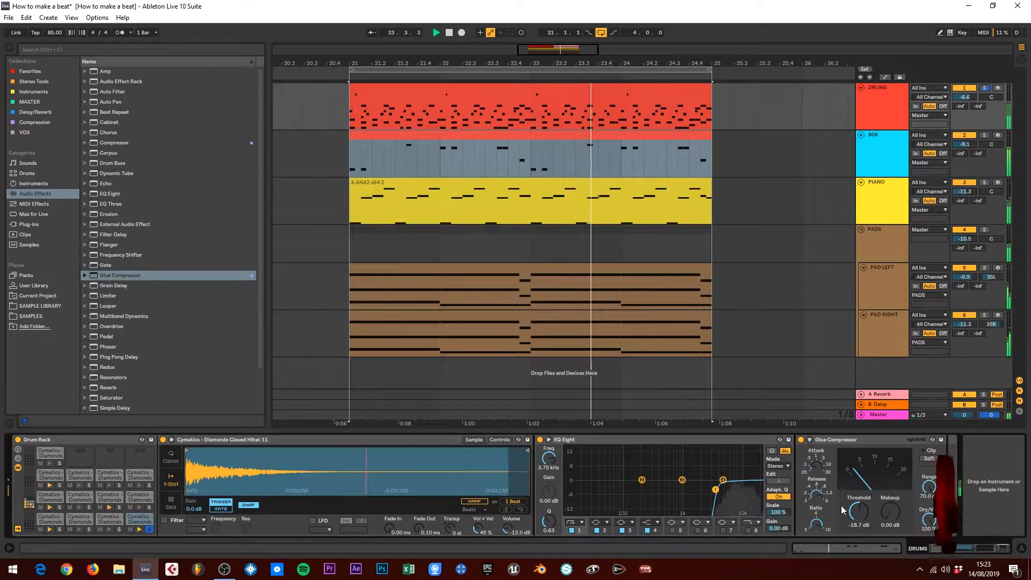
pyautogui.moveTo(865, 513); pyautogui.dragTo(890, 497)
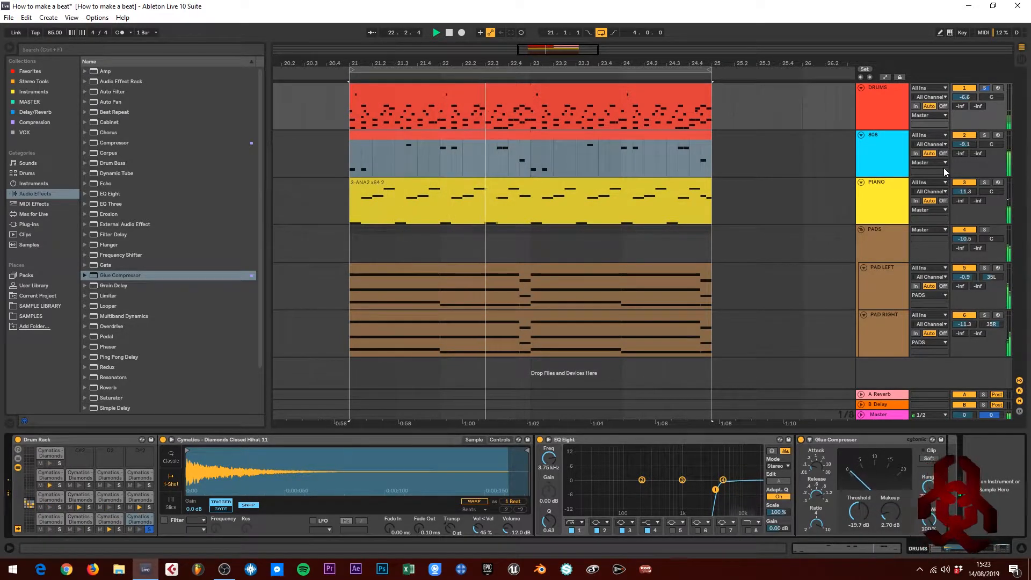
pyautogui.click(149, 528)
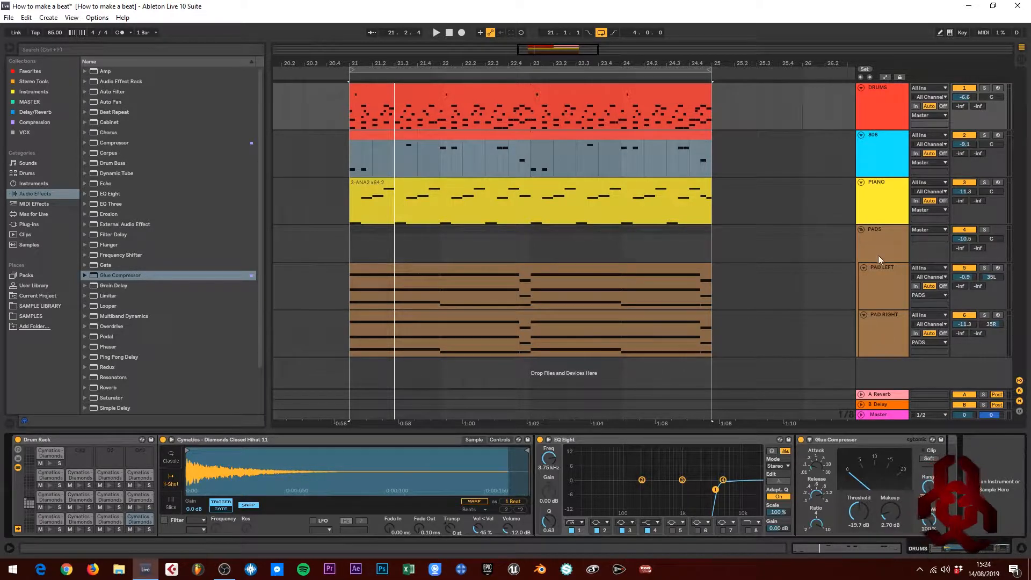
# Step: Select the Open Hihat 4 pad on DRUMS, add an EQ Eight followed by a Glue Compressor to it, and start playback
pyautogui.click(885, 161)
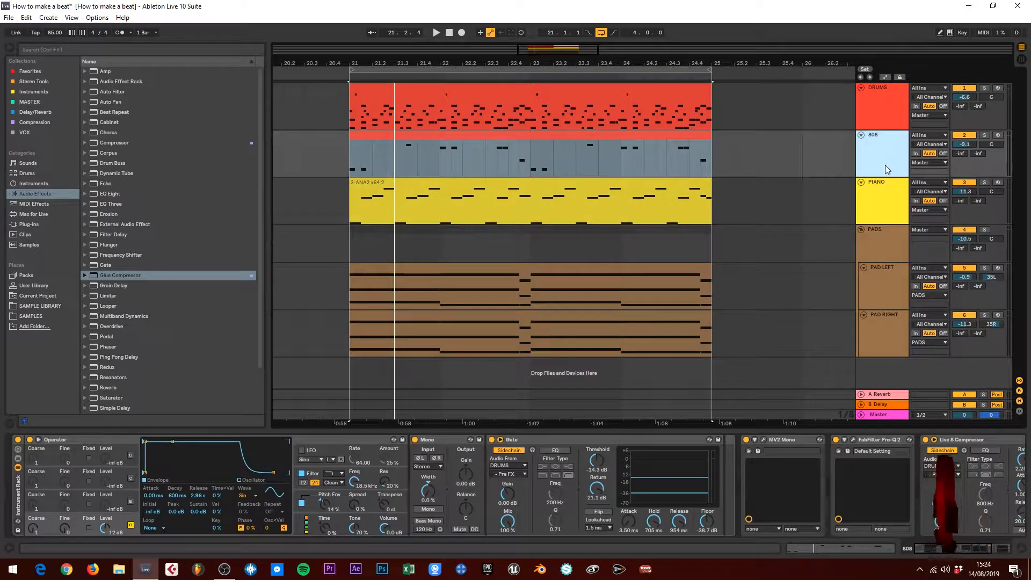
pyautogui.click(905, 111)
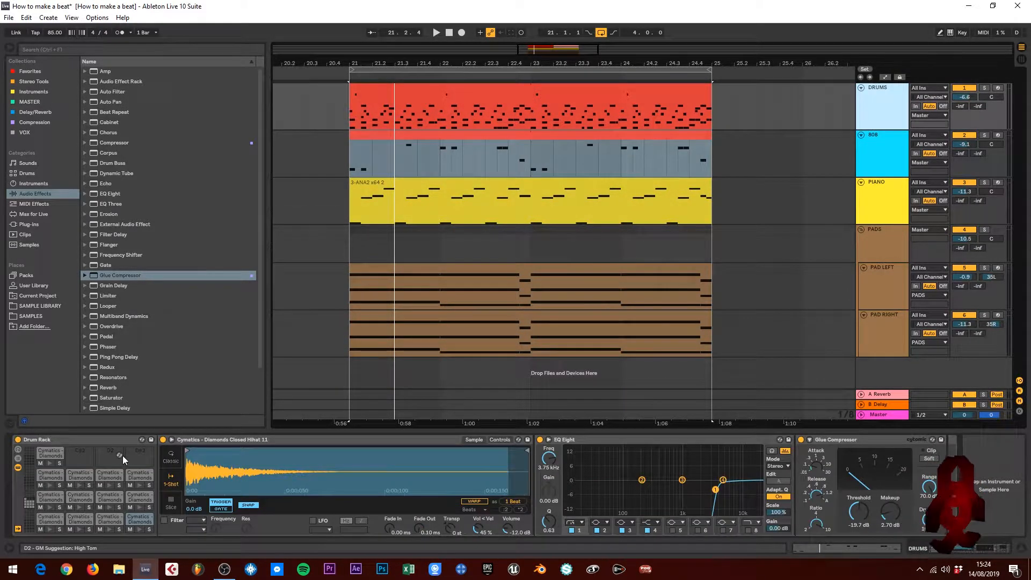
pyautogui.click(47, 499)
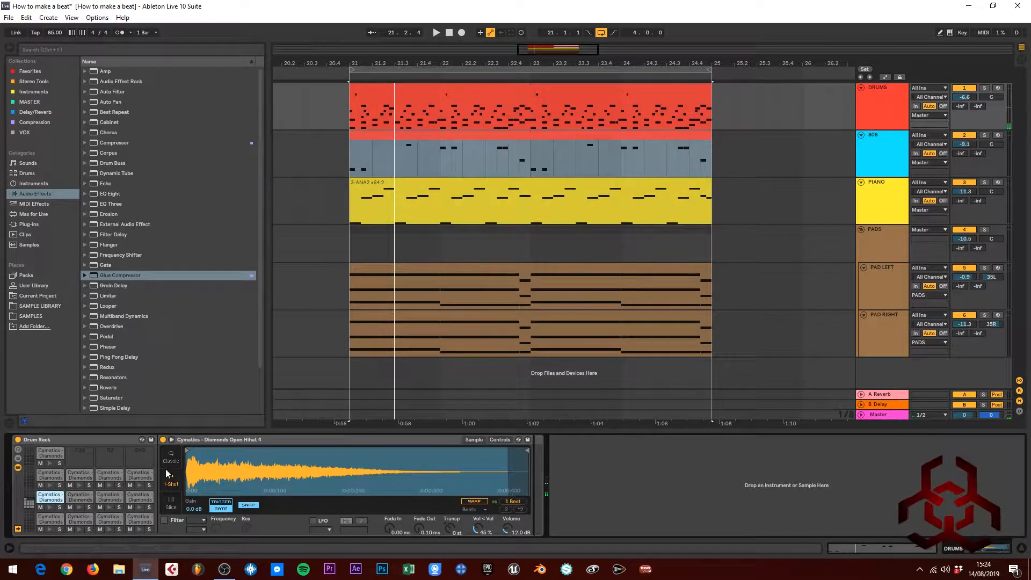
pyautogui.doubleClick(111, 194)
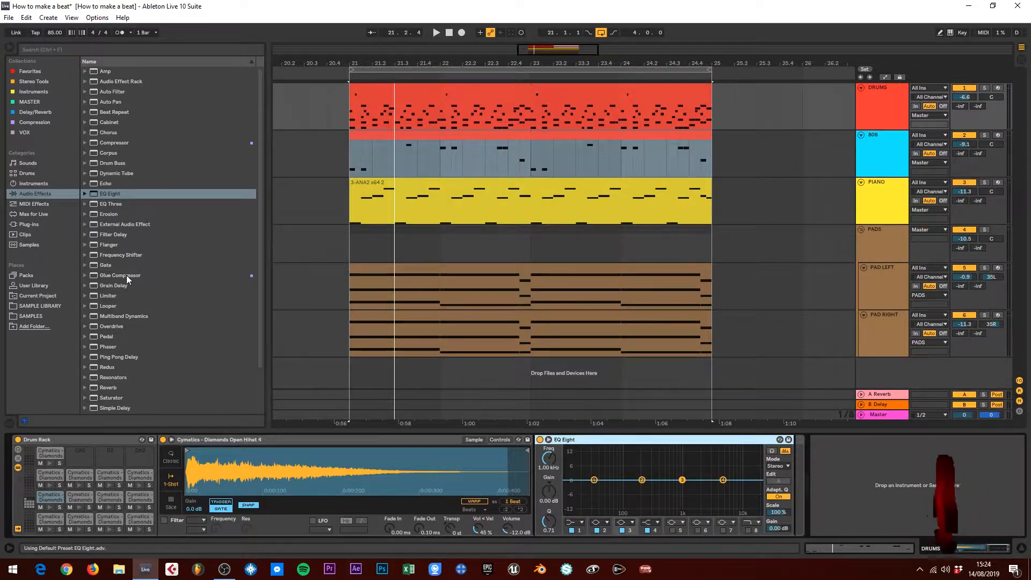
pyautogui.moveTo(127, 275); pyautogui.dragTo(747, 396)
pyautogui.moveTo(794, 464); pyautogui.dragTo(794, 465)
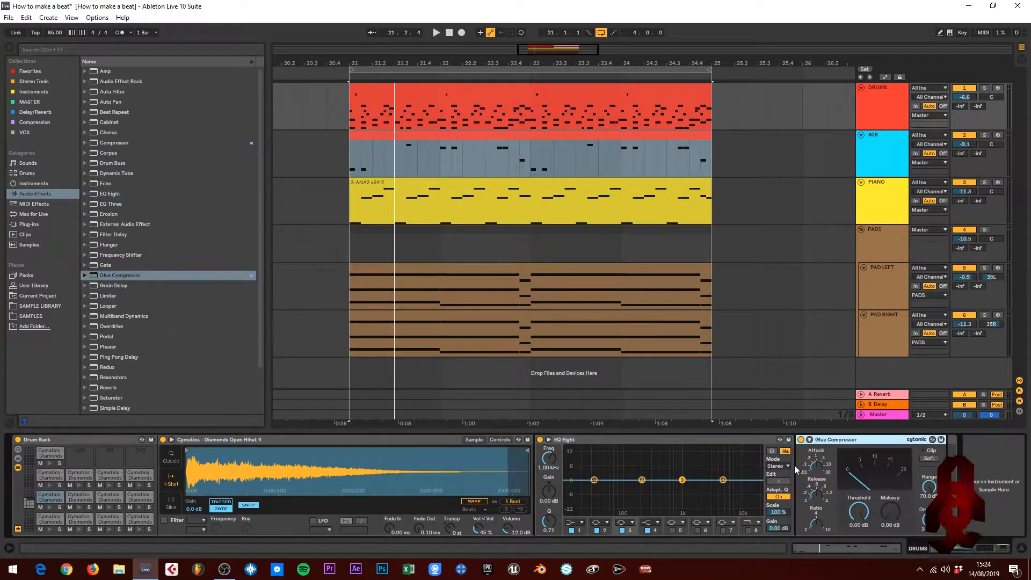
pyautogui.press('space')
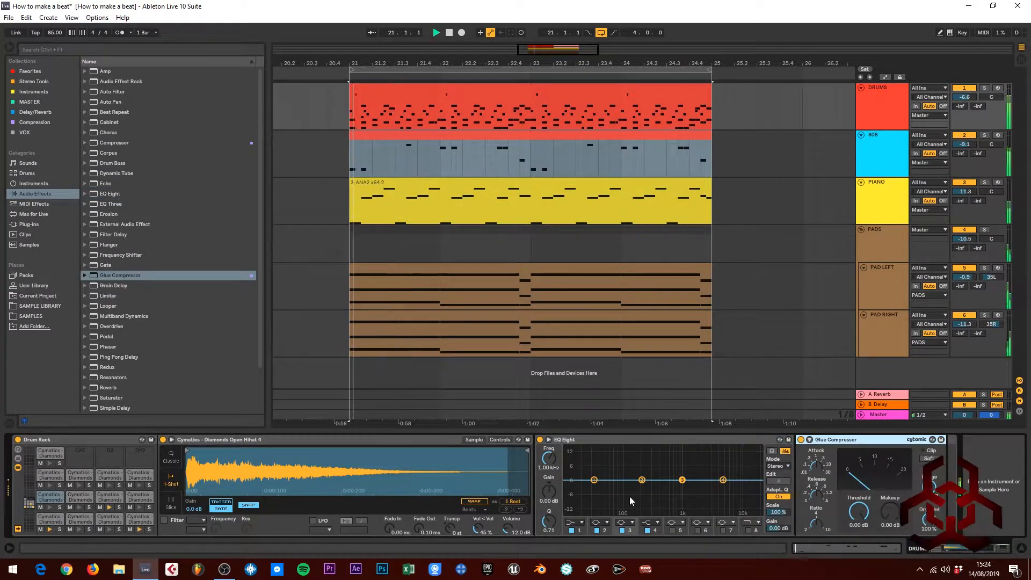
# Step: Solo the Open Hihat 4 pad and make its EQ Eight's band 1 a low cut at 7.58 kHz while auditioning playback
pyautogui.click(59, 507)
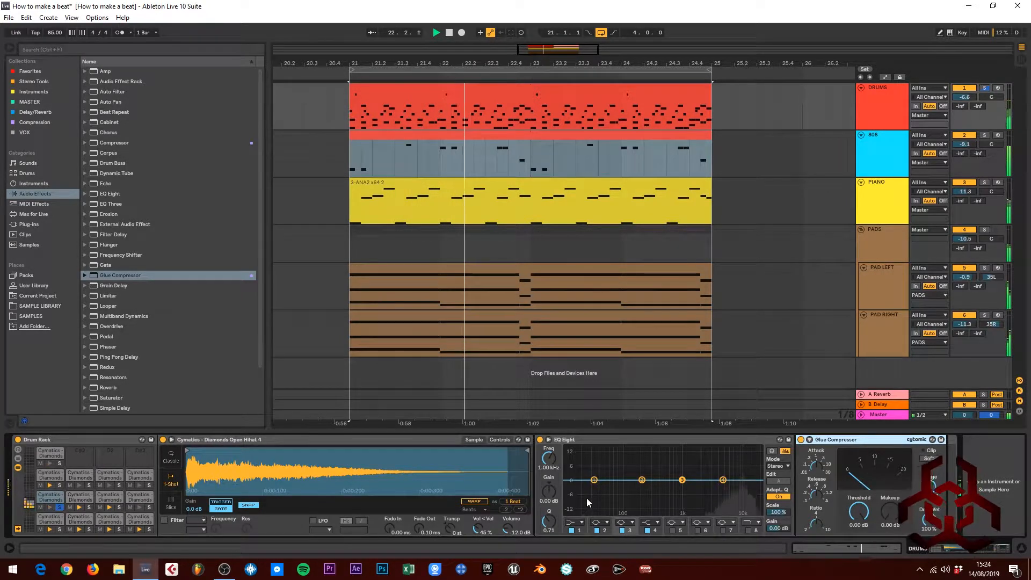
pyautogui.click(580, 524)
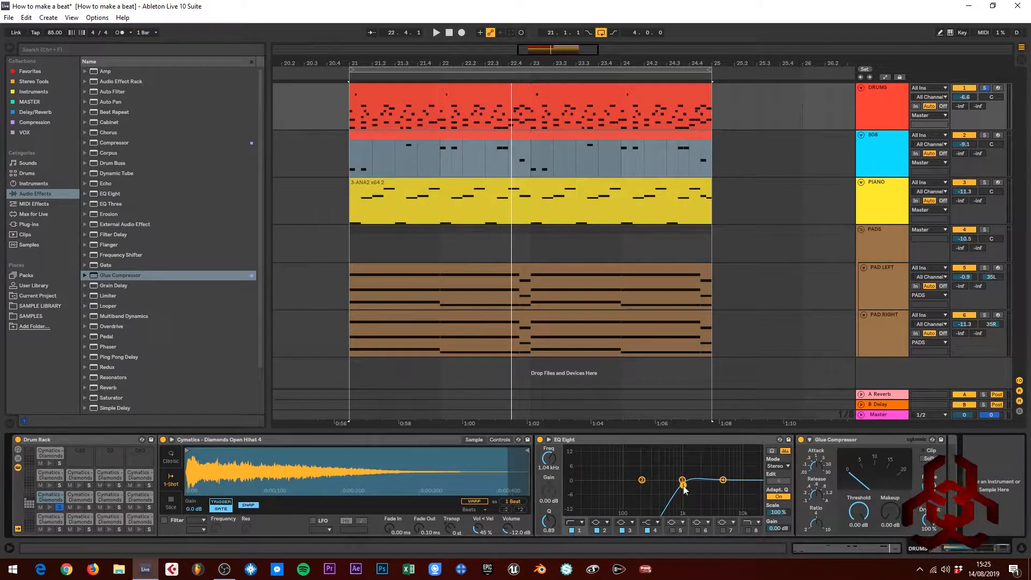
pyautogui.press('space')
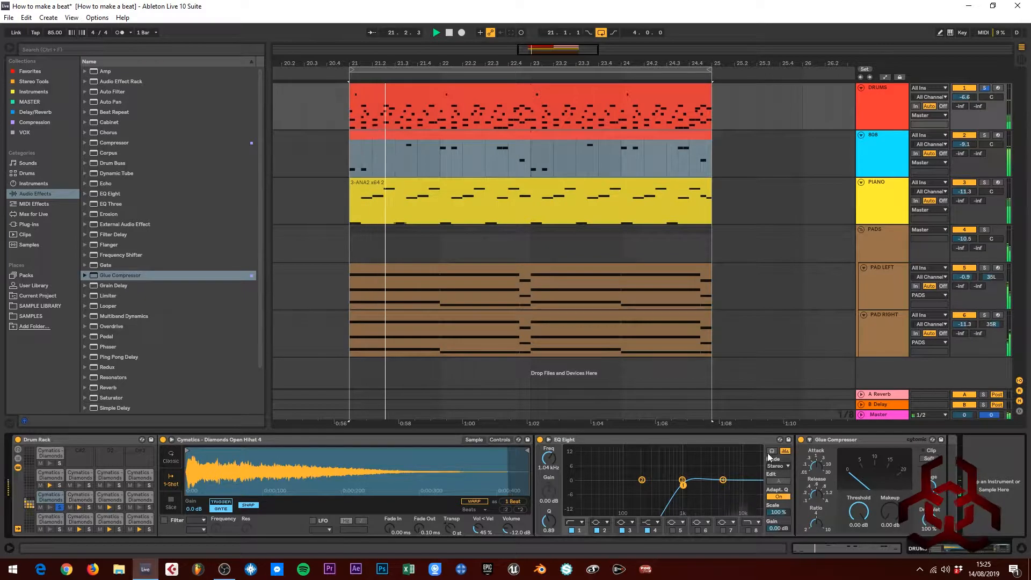
pyautogui.moveTo(685, 486); pyautogui.dragTo(710, 487)
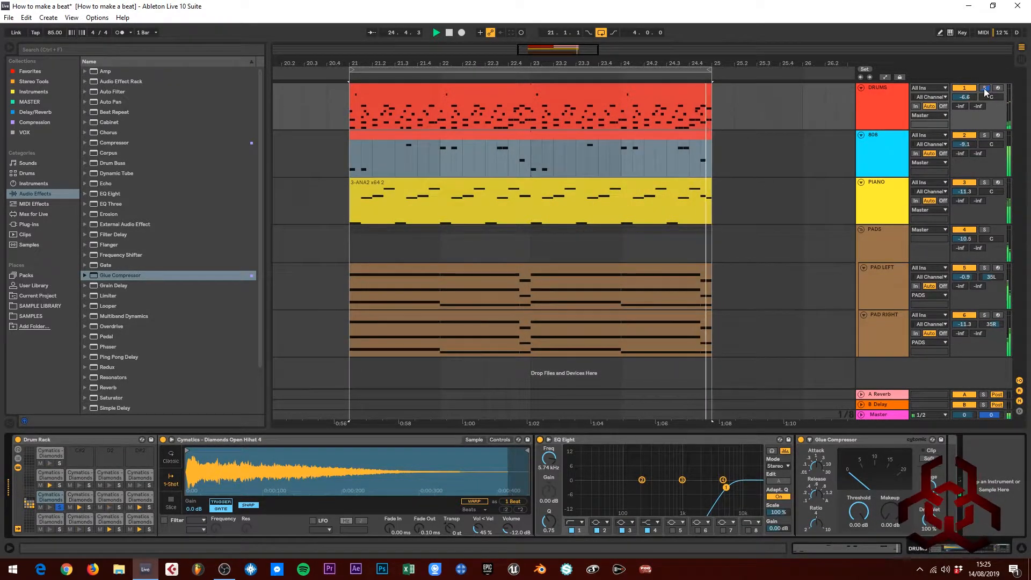
pyautogui.moveTo(726, 487); pyautogui.dragTo(732, 487)
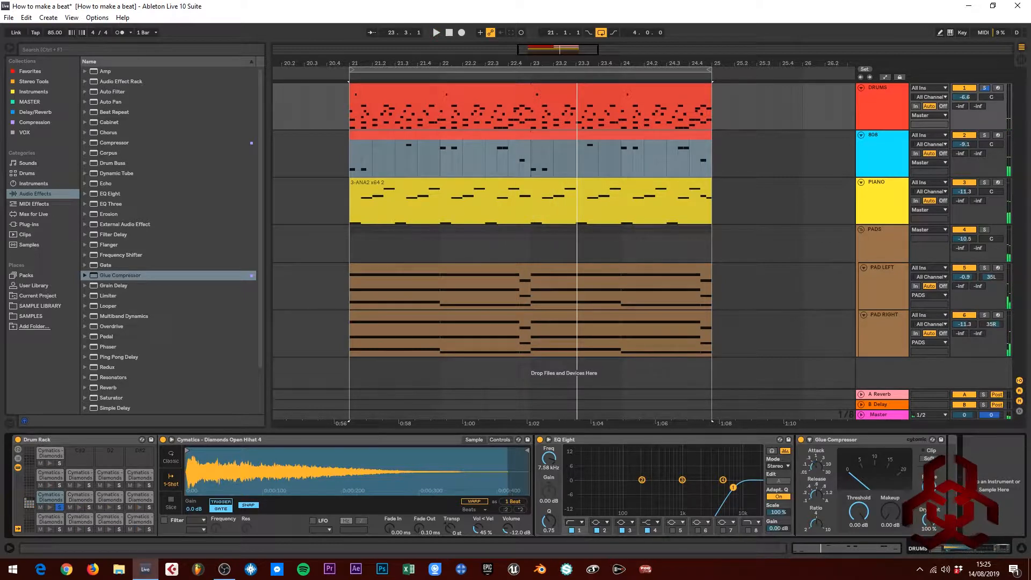
# Step: Set Open Hihat 4's Glue Compressor threshold to -18.7 dB and makeup to 2.86 dB during playback, and clear the pad's solo
pyautogui.moveTo(815, 466); pyautogui.dragTo(815, 467)
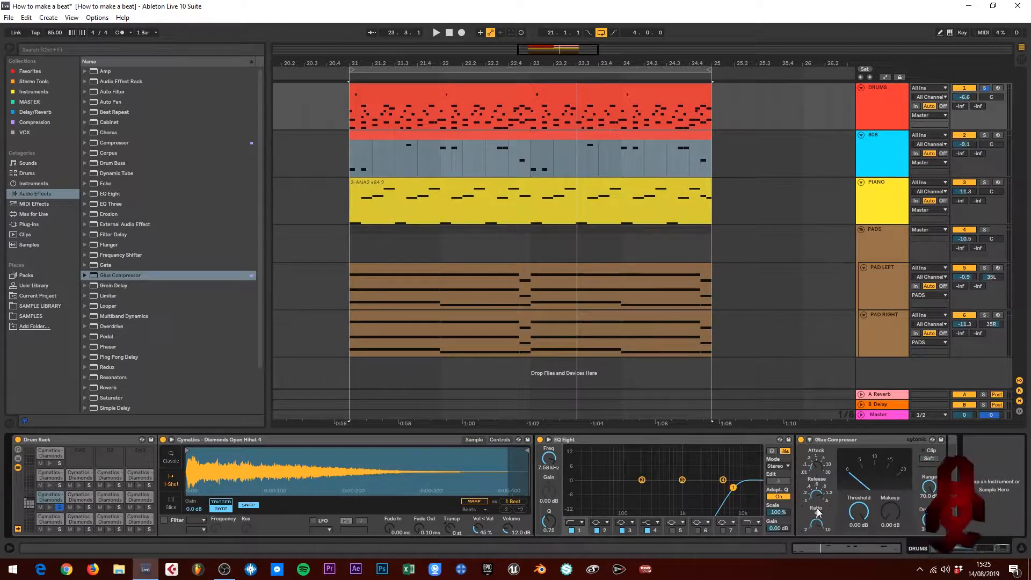
pyautogui.press('space')
pyautogui.moveTo(854, 514); pyautogui.dragTo(854, 558)
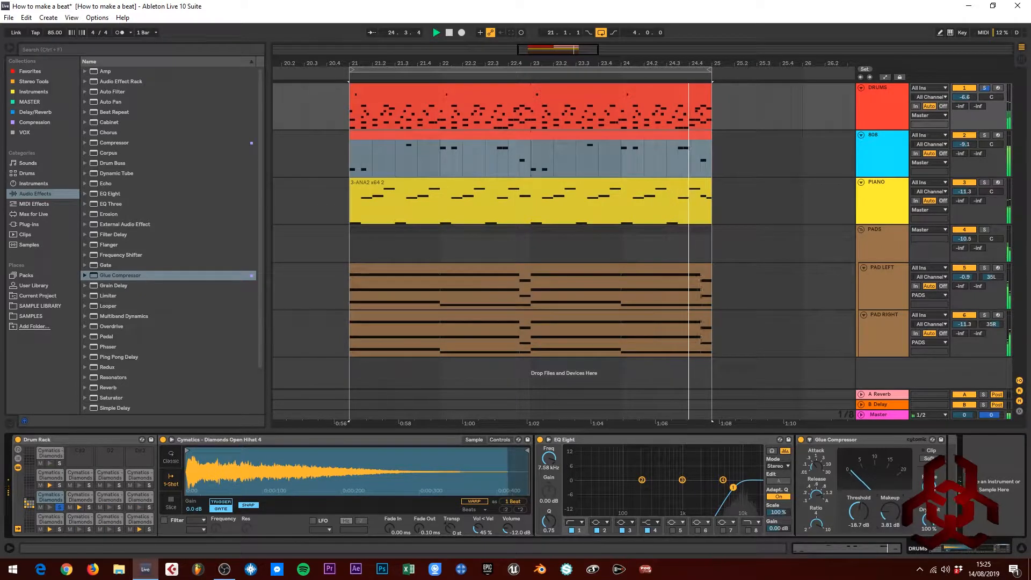
pyautogui.moveTo(889, 513); pyautogui.dragTo(889, 501)
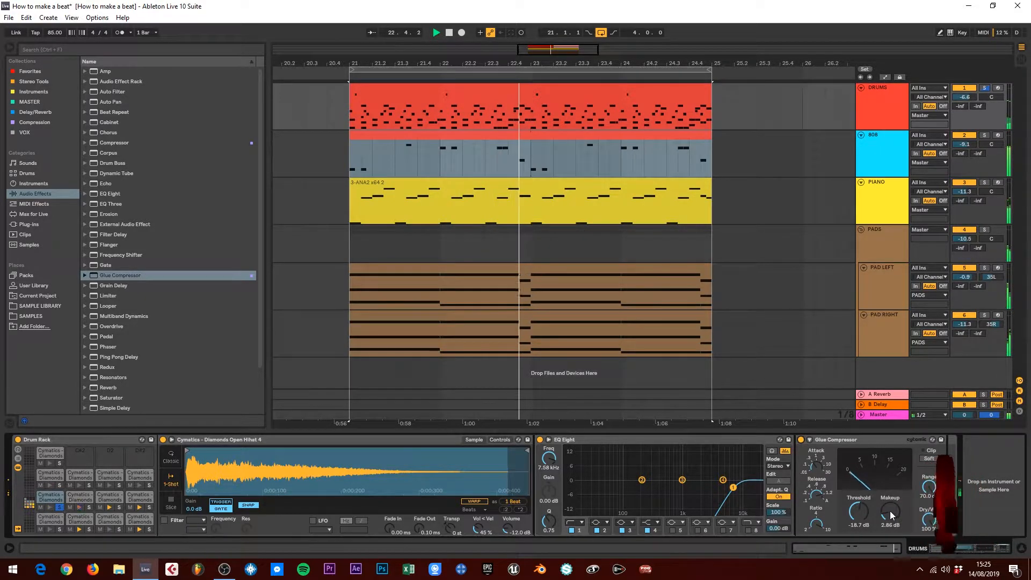
pyautogui.press('space')
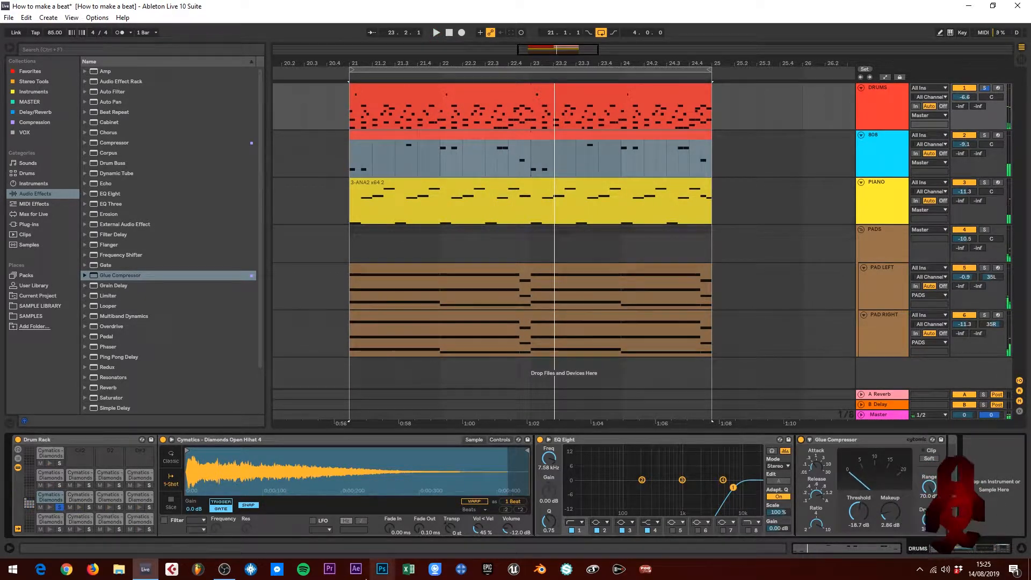
pyautogui.click(62, 507)
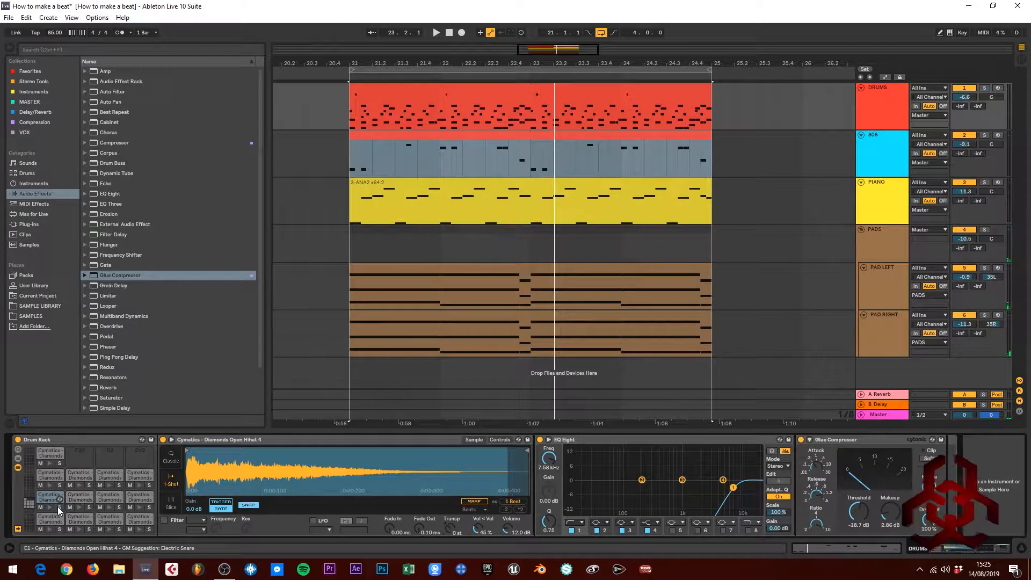
pyautogui.press('space')
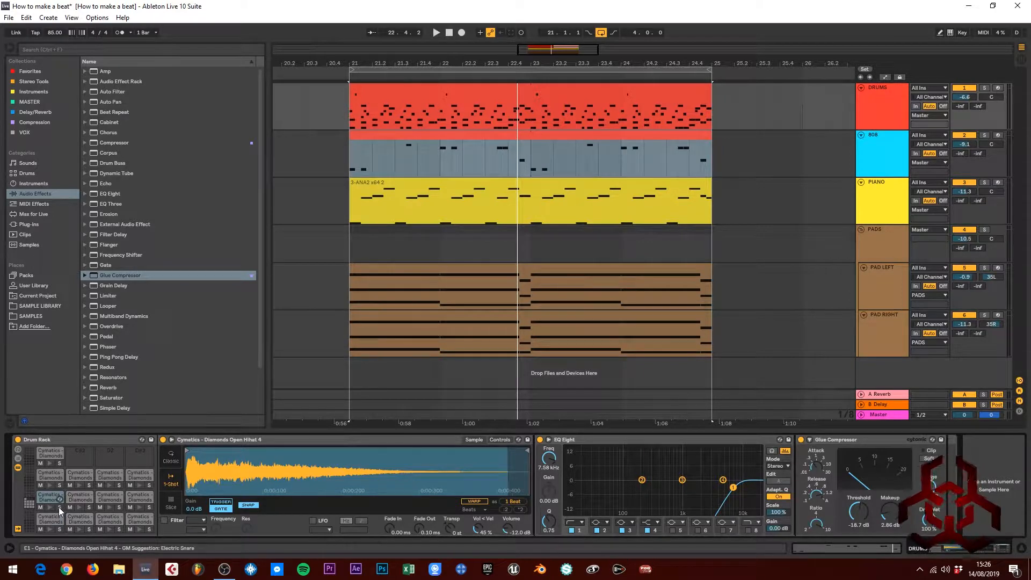
pyautogui.press('space')
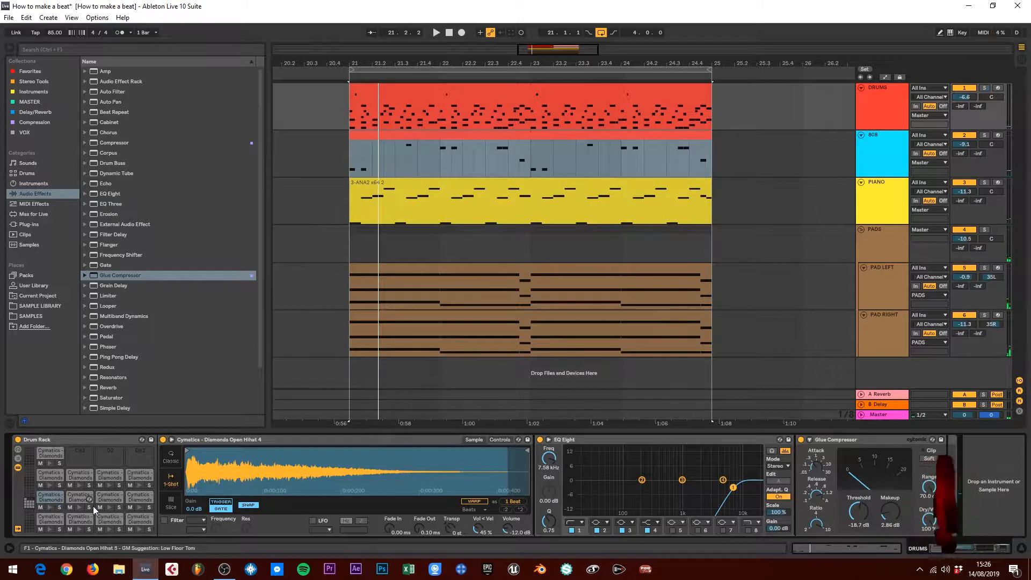
# Step: Select and solo the Open Hihat 5 pad, and add an EQ Eight followed by a Glue Compressor to it
pyautogui.click(81, 507)
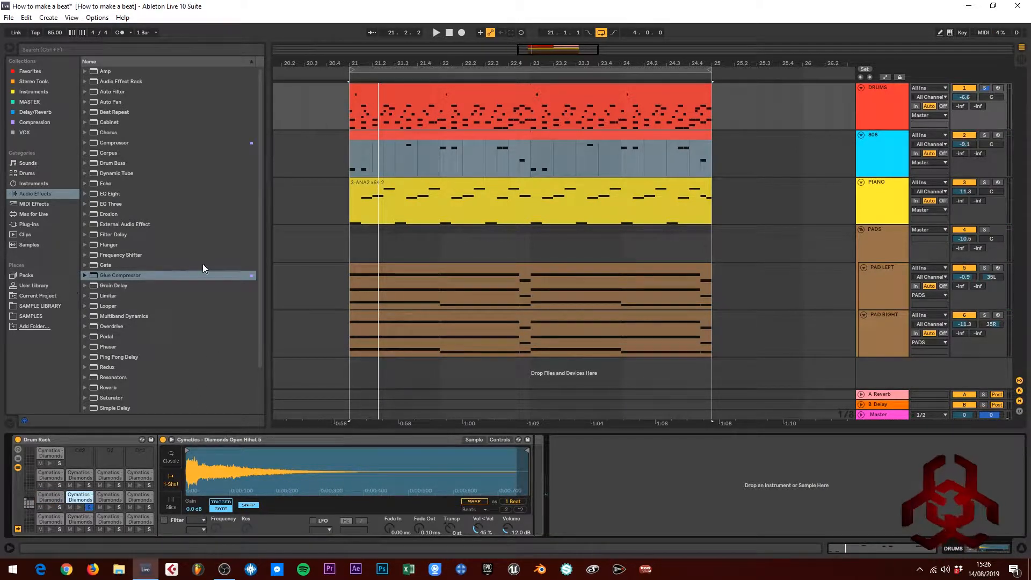
pyautogui.moveTo(102, 194); pyautogui.dragTo(565, 521)
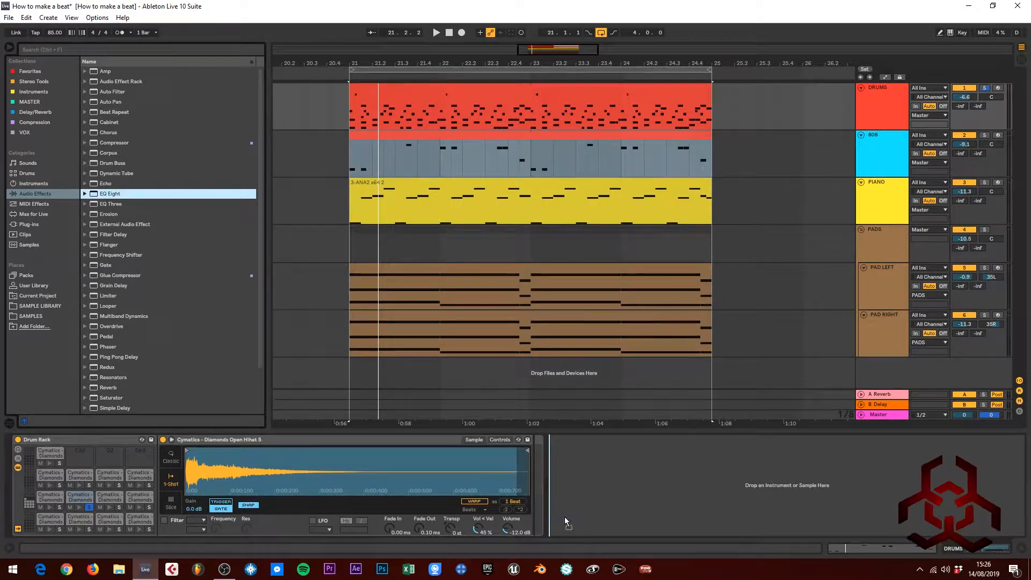
pyautogui.moveTo(534, 477); pyautogui.dragTo(535, 478)
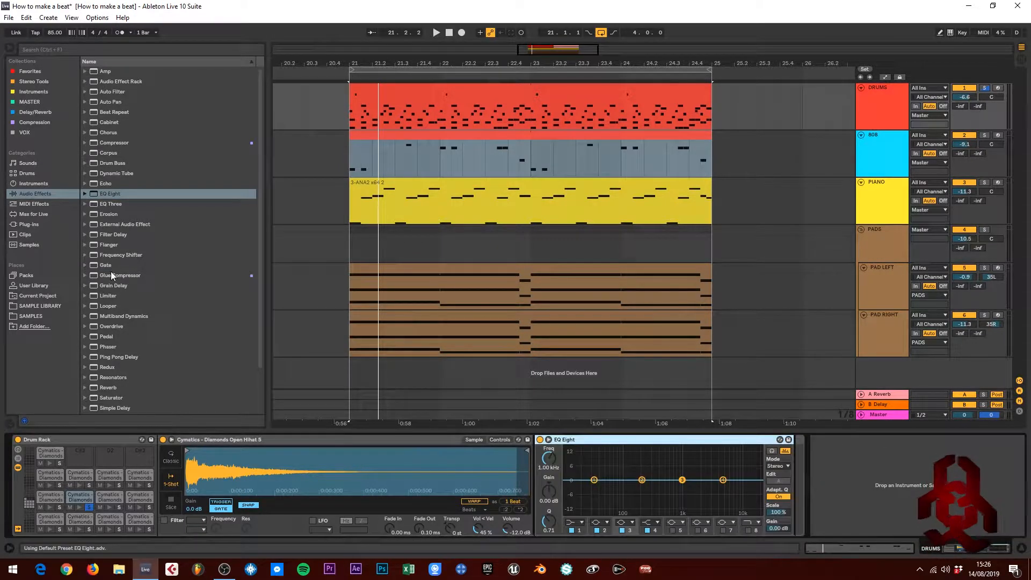
pyautogui.moveTo(110, 275); pyautogui.dragTo(424, 384)
pyautogui.moveTo(792, 471); pyautogui.dragTo(800, 473)
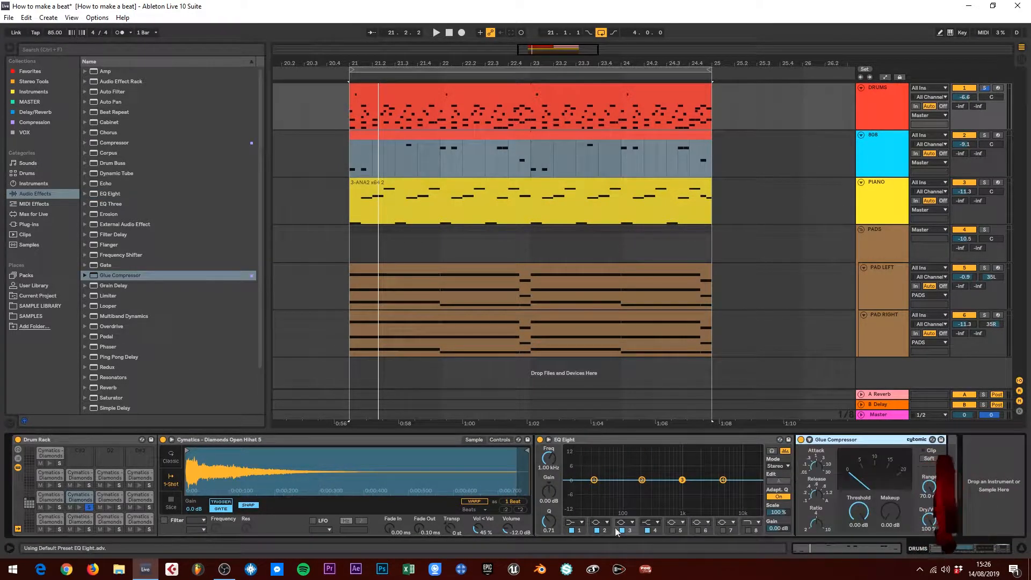
# Step: Make band 1 of Open Hihat 5's EQ Eight a low cut at 5.99 kHz, auditioning it during playback
pyautogui.click(574, 522)
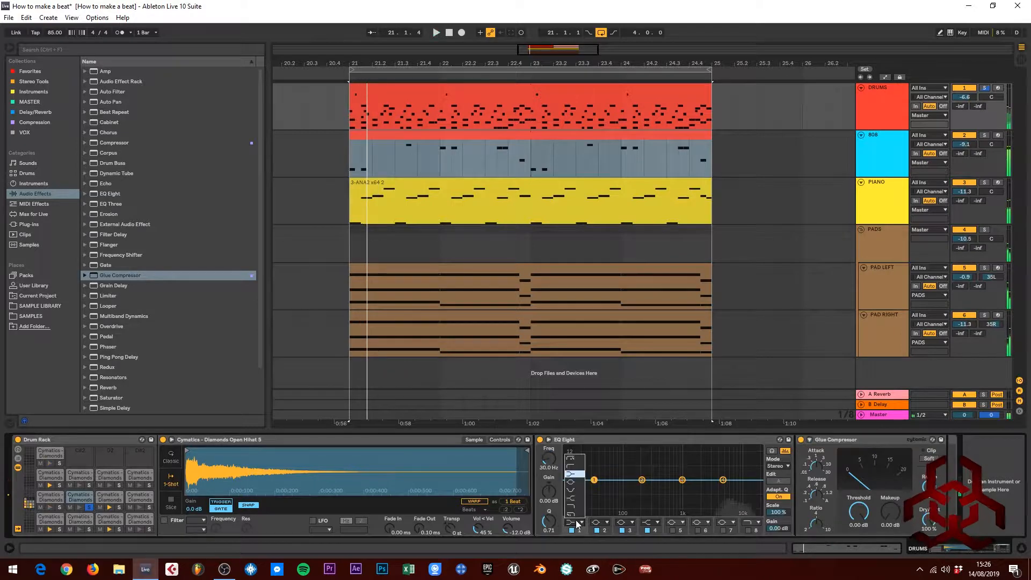
pyautogui.click(581, 459)
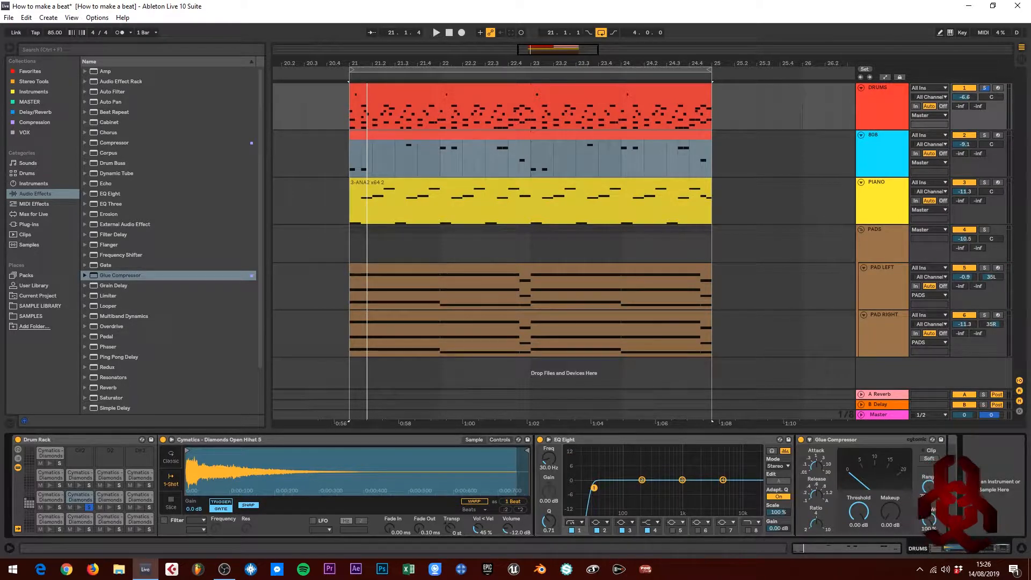
pyautogui.click(579, 524)
pyautogui.click(571, 482)
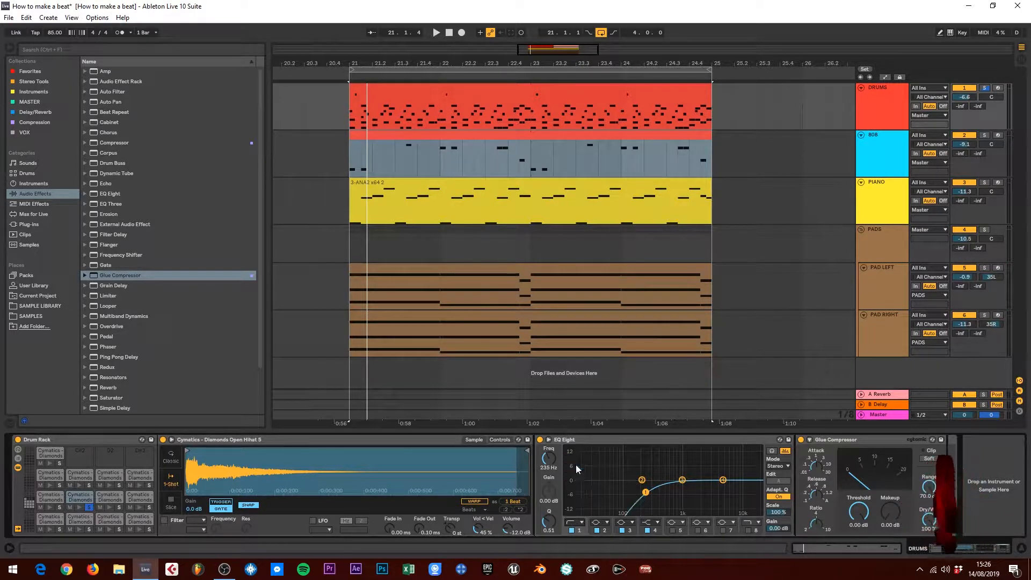
pyautogui.moveTo(646, 492); pyautogui.dragTo(680, 491)
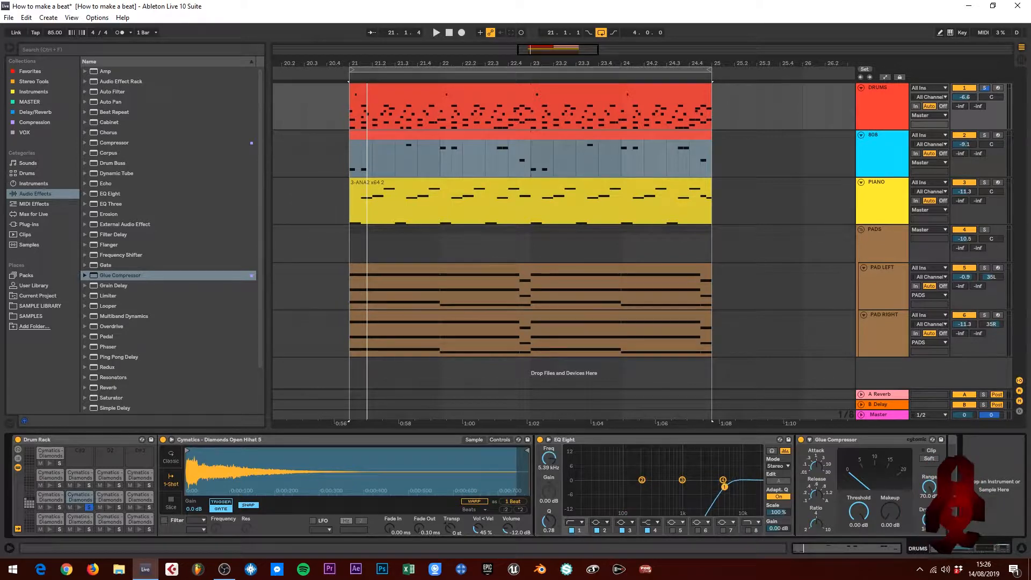
pyautogui.press('space')
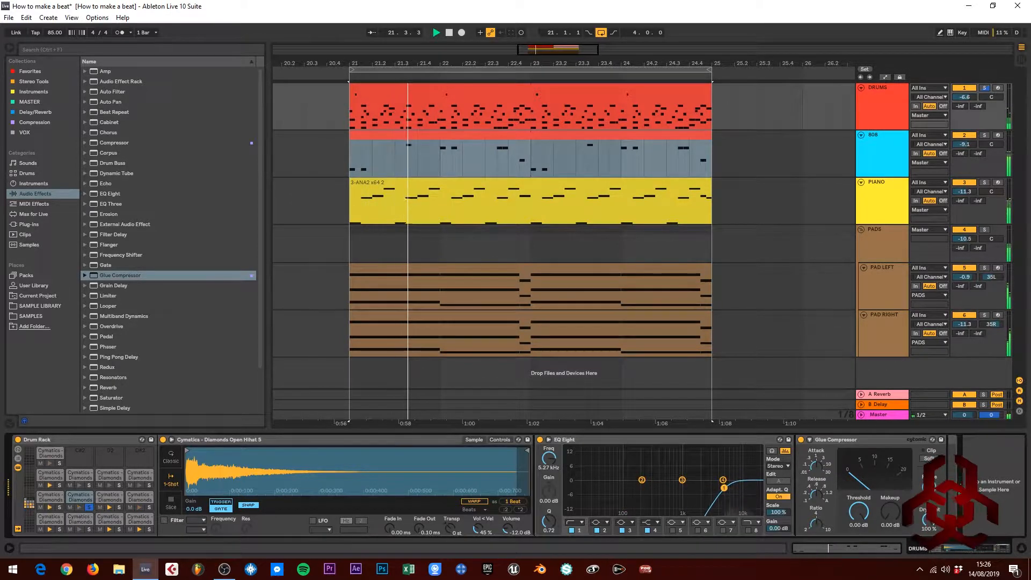
pyautogui.moveTo(724, 487)
pyautogui.mouseDown()
pyautogui.moveTo(712, 490)
pyautogui.moveTo(727, 486)
pyautogui.mouseUp()
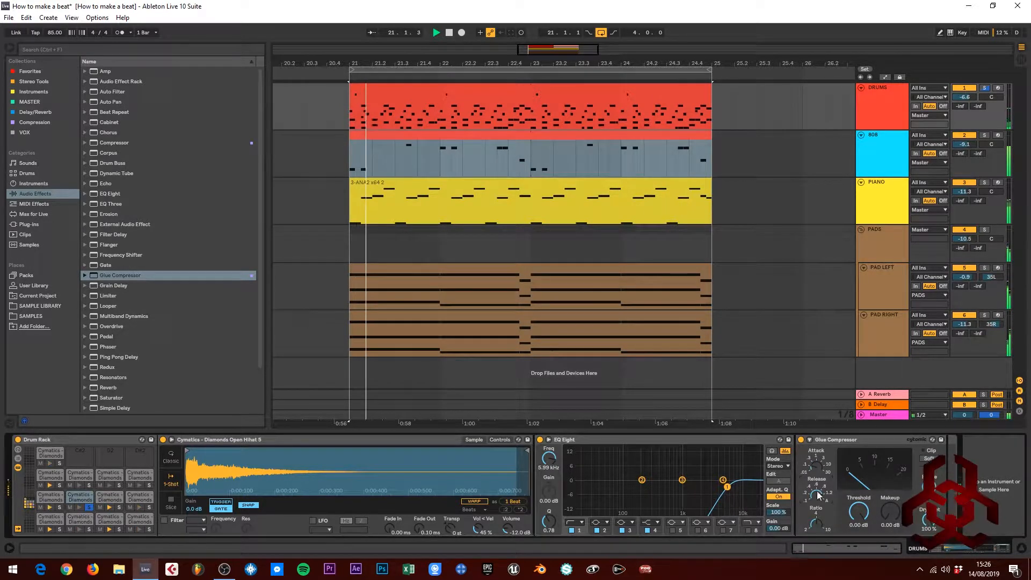
# Step: Set Open Hihat 5's Glue Compressor threshold to -28.3 dB and makeup to 3.81 dB, comparing with the compressor bypassed
pyautogui.moveTo(815, 523); pyautogui.dragTo(858, 556)
pyautogui.moveTo(896, 511)
pyautogui.mouseDown()
pyautogui.moveTo(896, 501)
pyautogui.moveTo(858, 510)
pyautogui.moveTo(889, 514)
pyautogui.mouseUp()
pyautogui.click(801, 439)
pyautogui.click(800, 440)
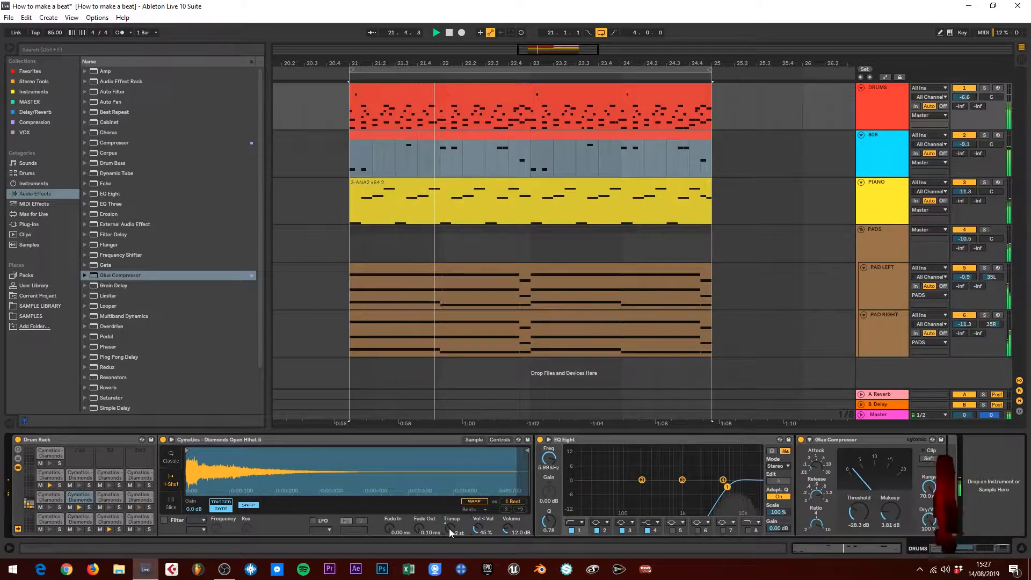
# Step: Transpose the Open Hihat 5 sample by -5 st and compare it with the default pitch during playback
pyautogui.scroll(3, 449, 528)
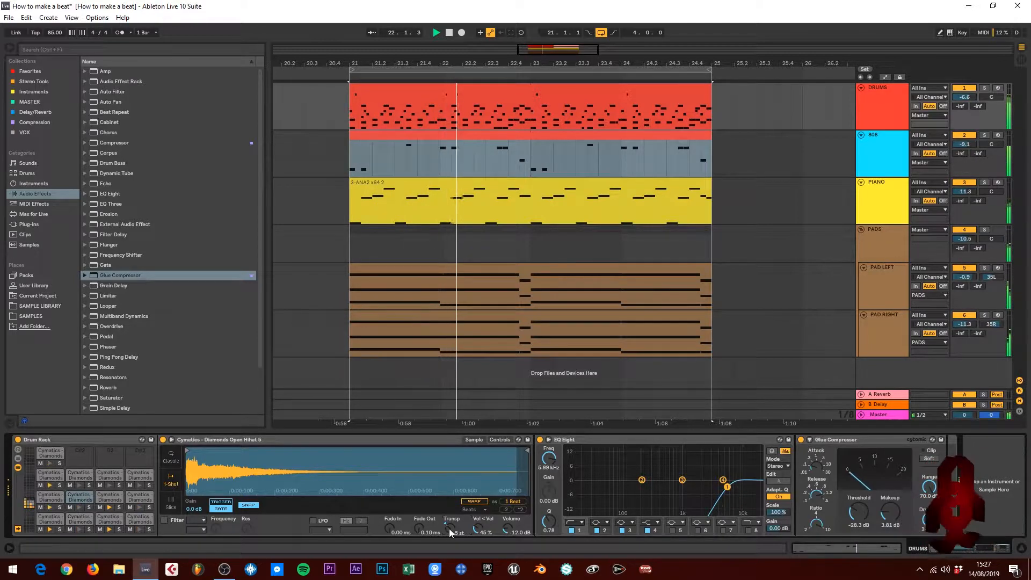
pyautogui.press('space')
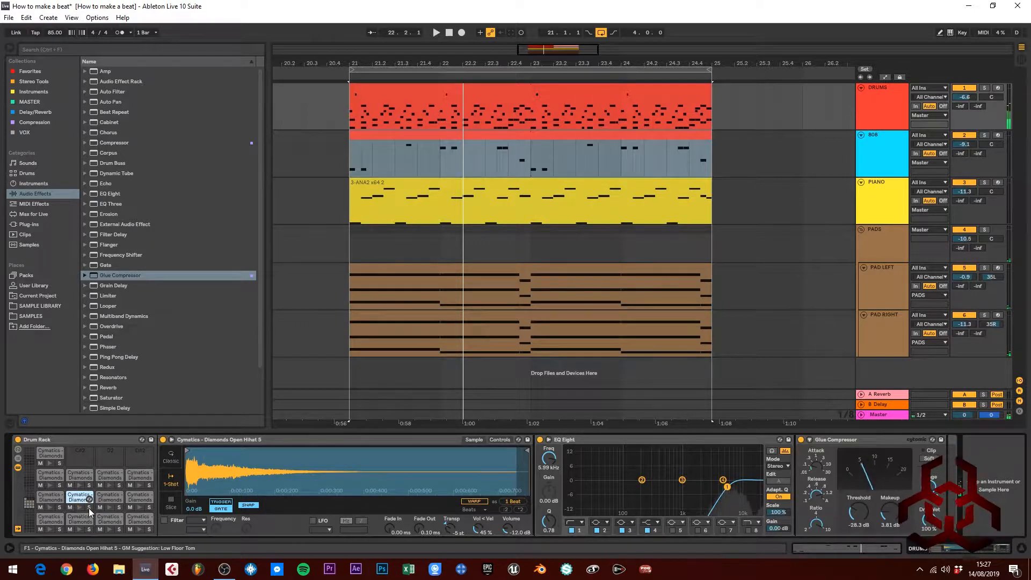
pyautogui.press('space')
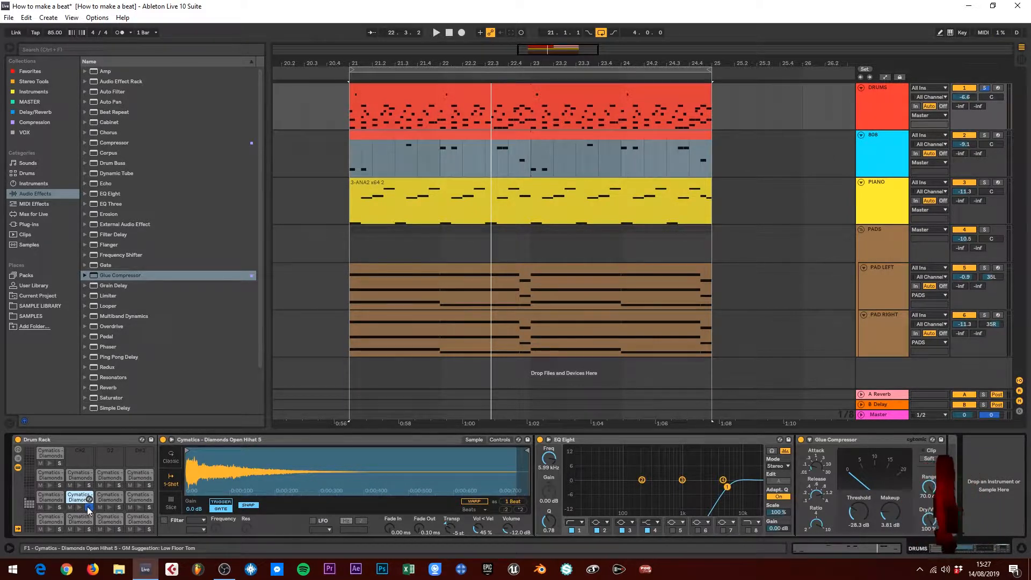
pyautogui.press('space')
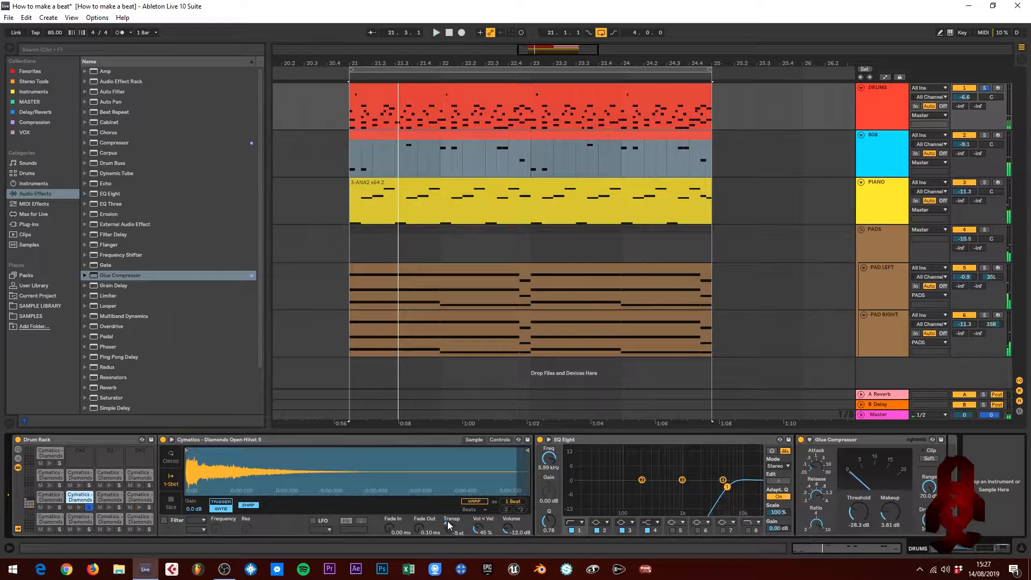
pyautogui.press('space')
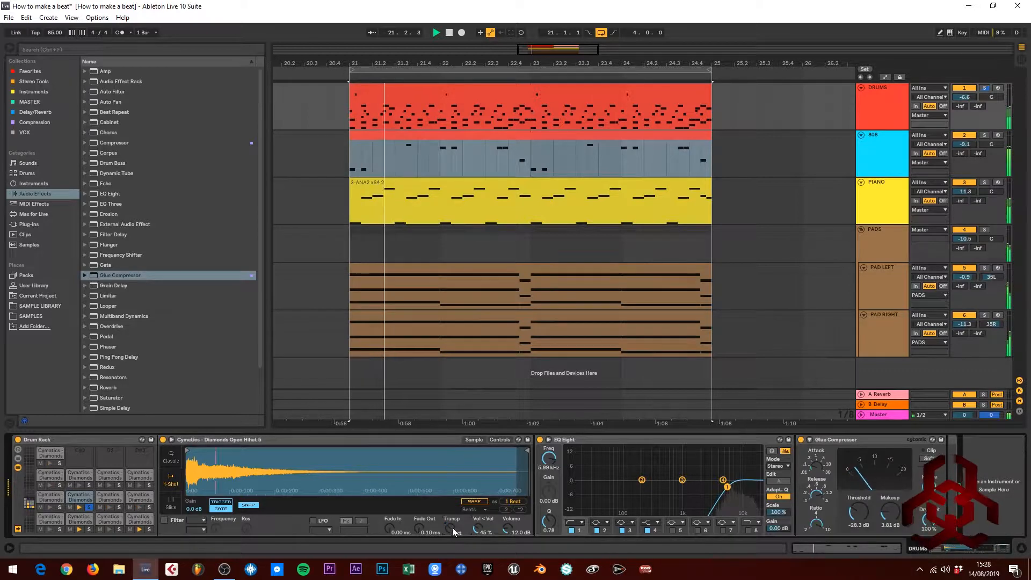
pyautogui.doubleClick(451, 527)
pyautogui.hotkey('ctrl', 'z')
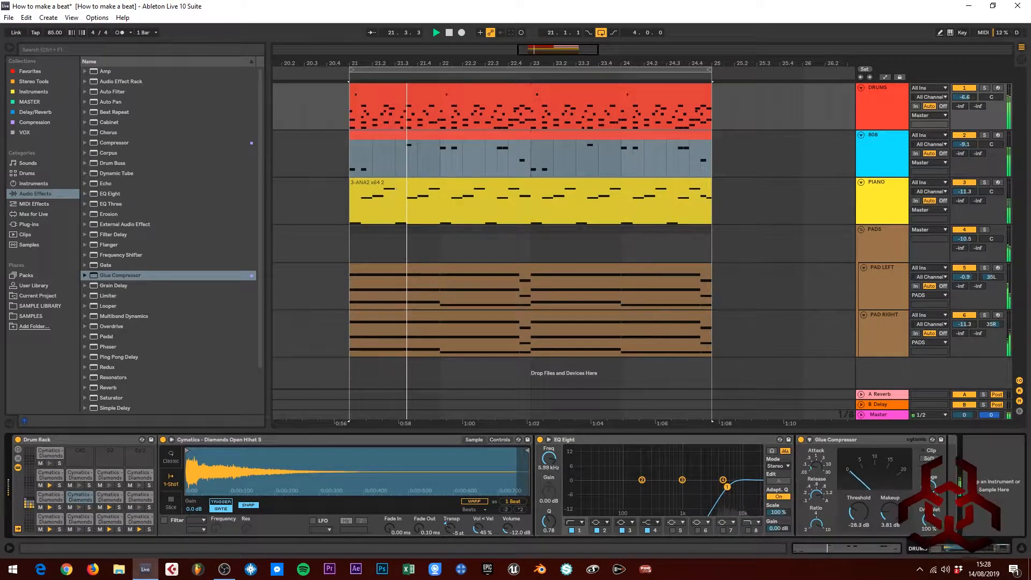
# Step: Set Open Hihat 5's Glue Compressor threshold to -29.2 dB and its low cut to 5.05 kHz, and audition the pad soloed with DRUMS
pyautogui.moveTo(857, 512); pyautogui.dragTo(858, 514)
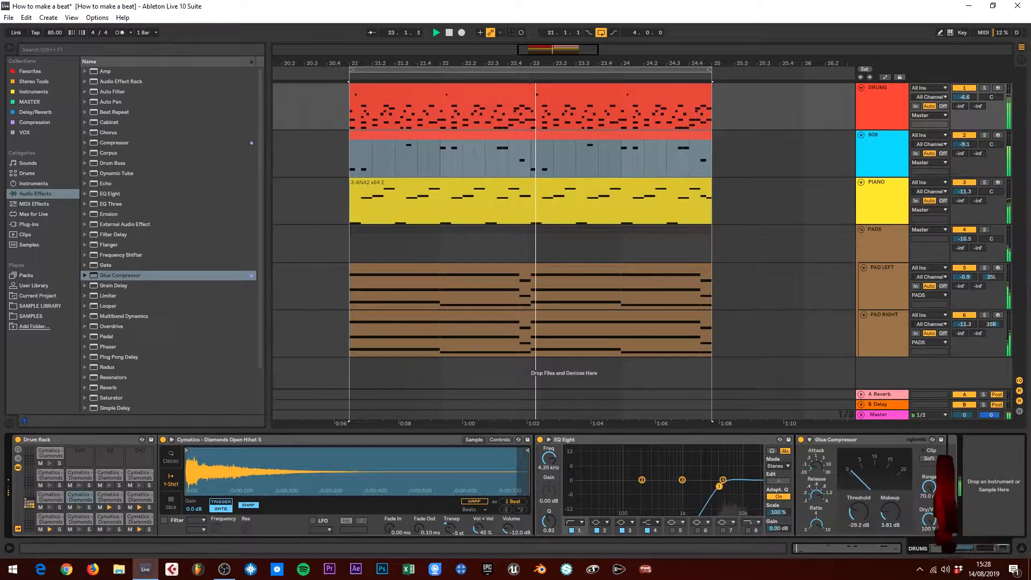
pyautogui.moveTo(718, 486); pyautogui.dragTo(722, 487)
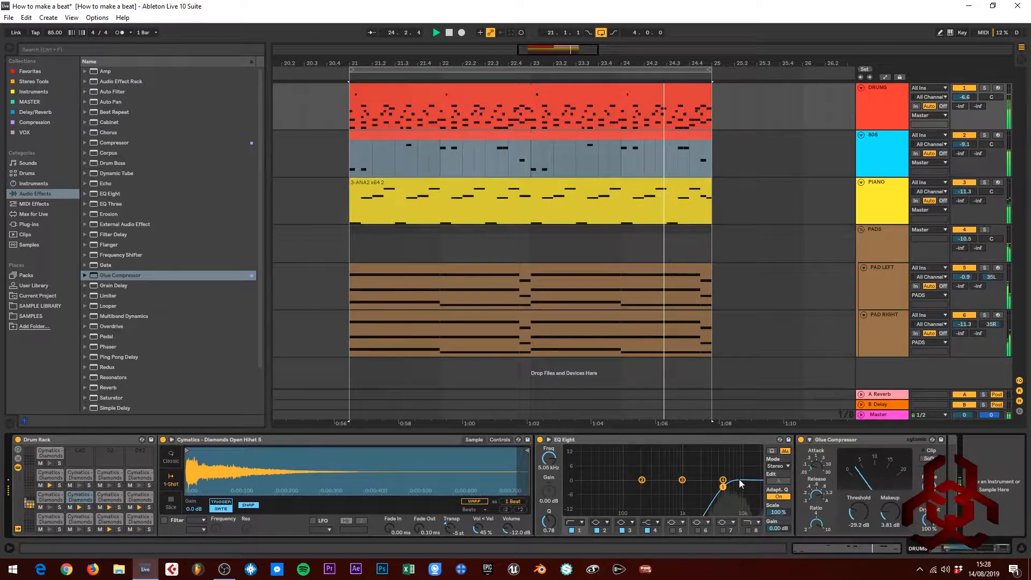
pyautogui.click(89, 507)
pyautogui.press('space')
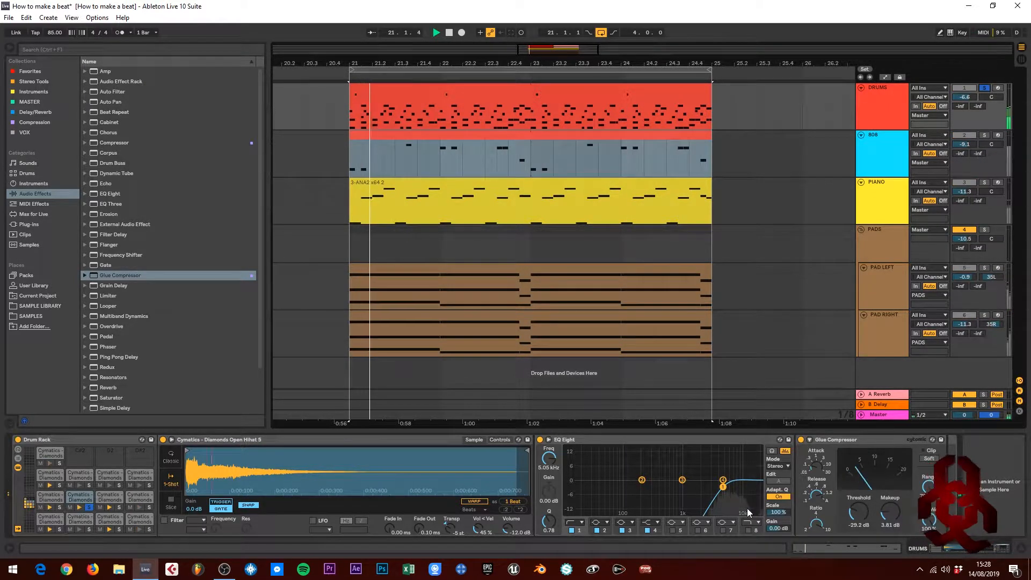
pyautogui.press('space')
# Step: Enable band 8 of Open Hihat 5's EQ Eight as a high cut and bring it down to 7.26 kHz during playback
pyautogui.click(749, 531)
pyautogui.click(749, 530)
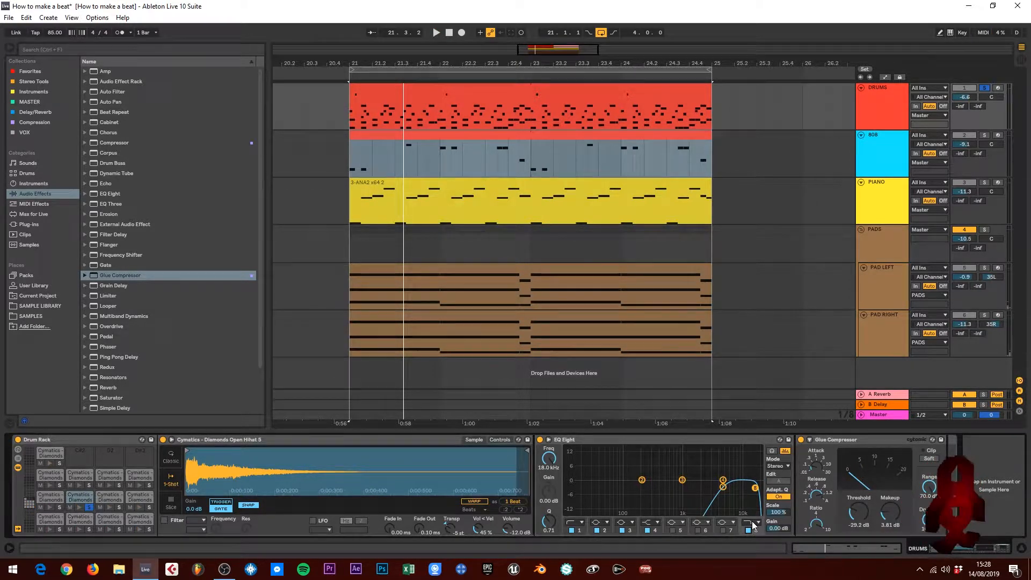
pyautogui.press('space')
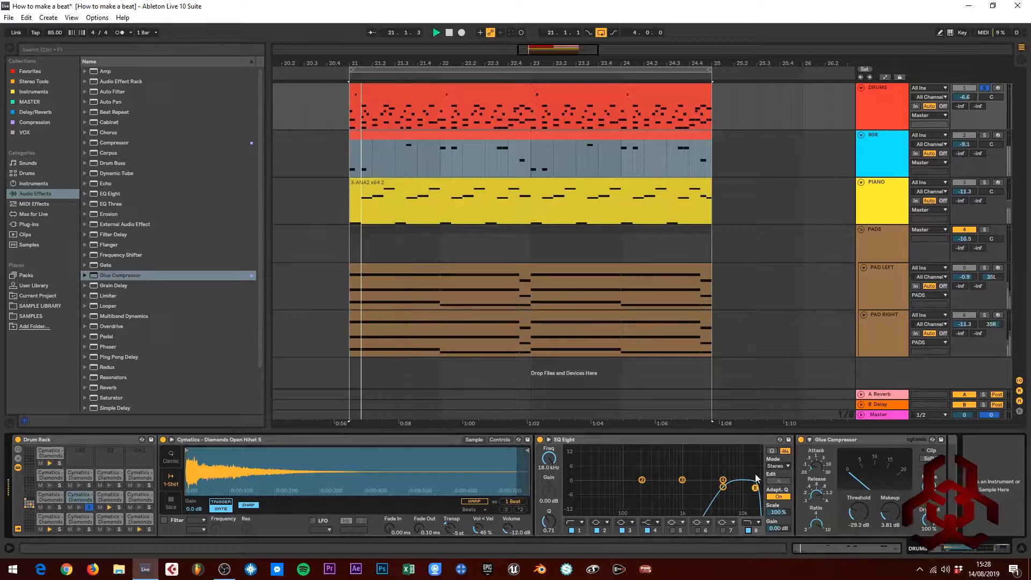
pyautogui.moveTo(755, 487); pyautogui.dragTo(731, 485)
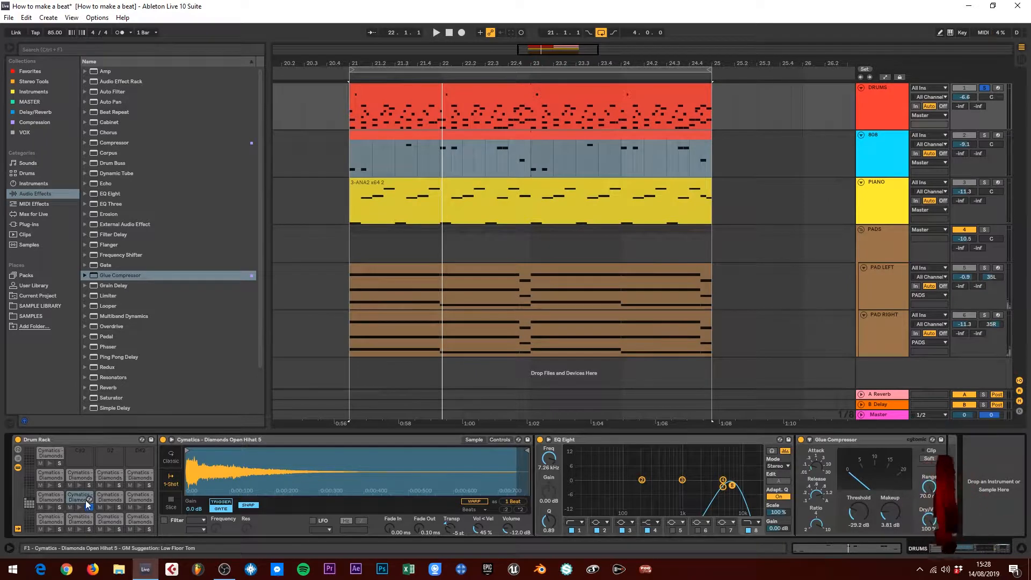
# Step: Unsolo DRUMS and audition Open Hihat 5 in the full mix, trying sample volumes of -15 and -18 dB before restoring -12 dB
pyautogui.click(986, 88)
pyautogui.press('space')
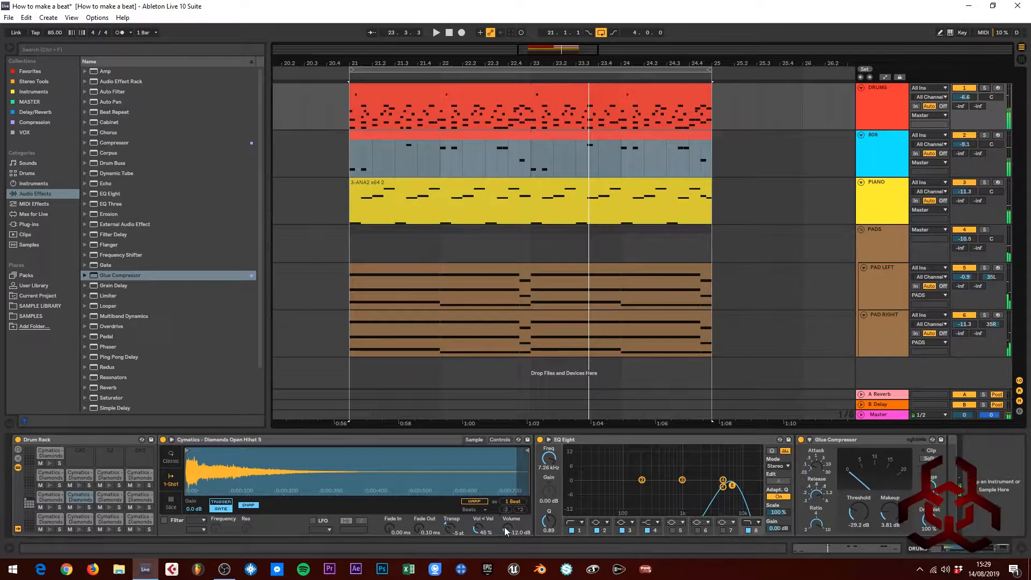
pyautogui.scroll(-3, 503, 527)
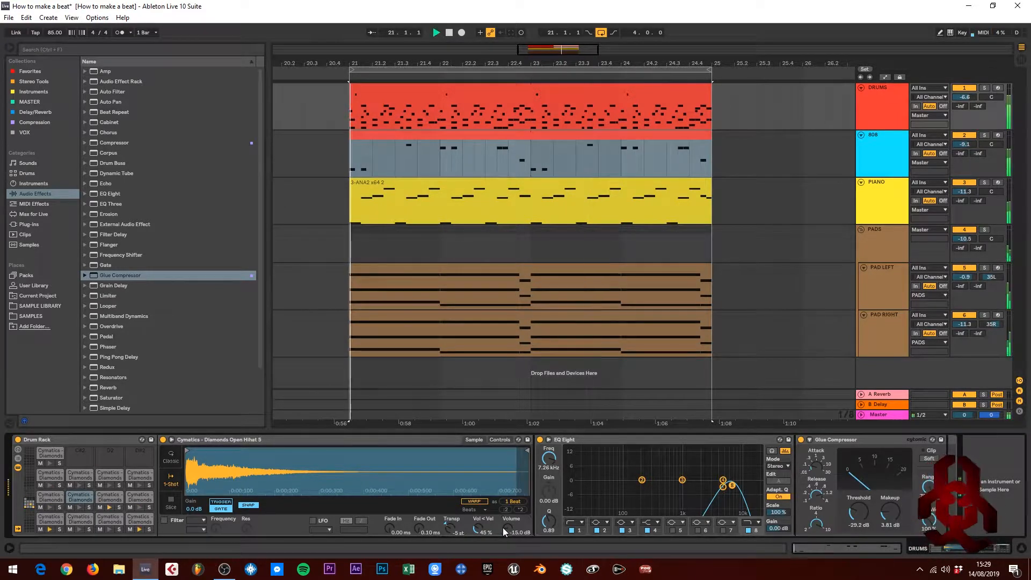
pyautogui.scroll(-3, 502, 527)
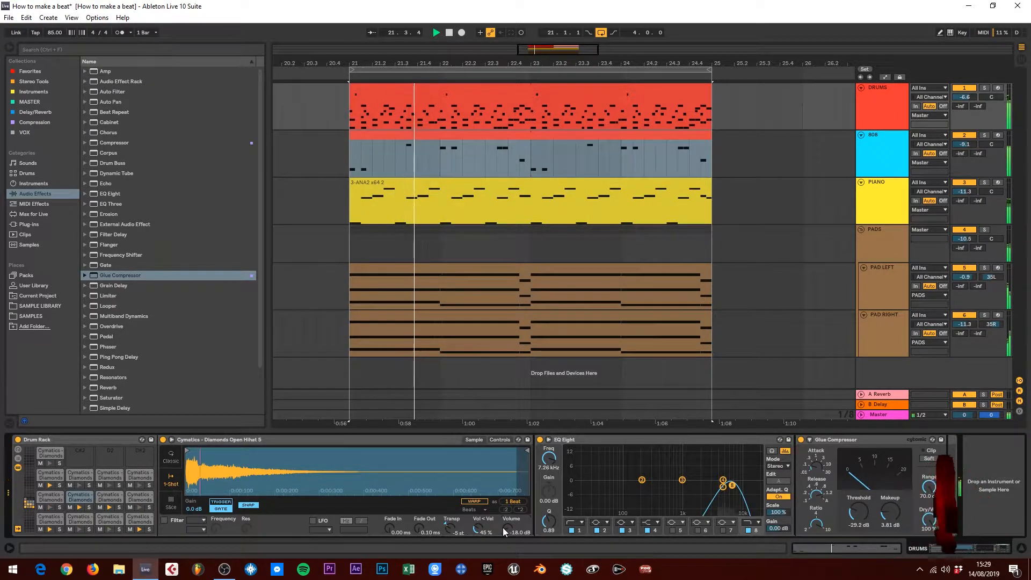
pyautogui.scroll(6, 503, 528)
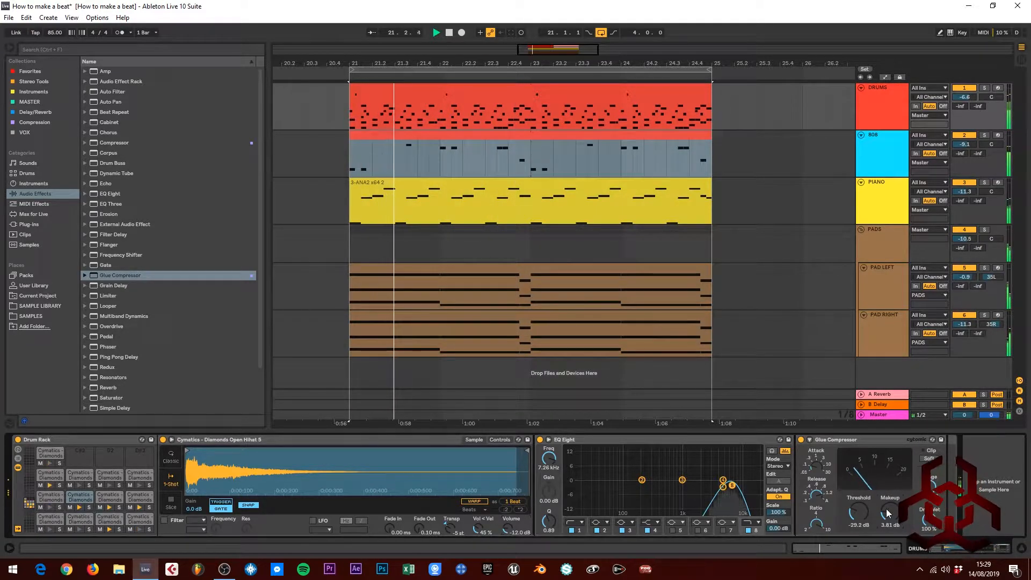
# Step: Set Open Hihat 5's Glue Compressor makeup to 1.27 dB and its threshold to -30.2 dB during playback
pyautogui.scroll(-2, 887, 513)
pyautogui.scroll(-2, 887, 513)
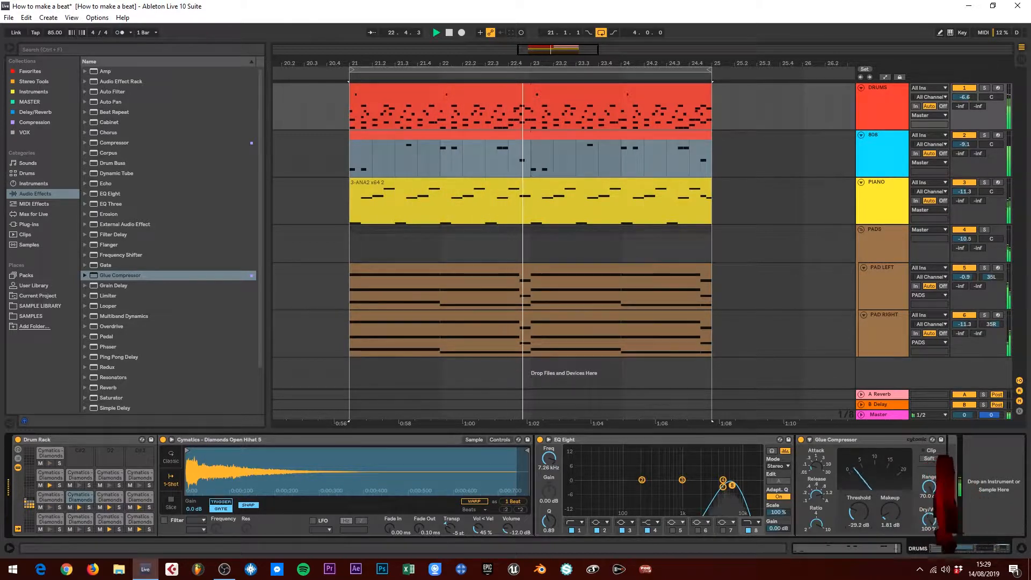
pyautogui.scroll(-1, 859, 520)
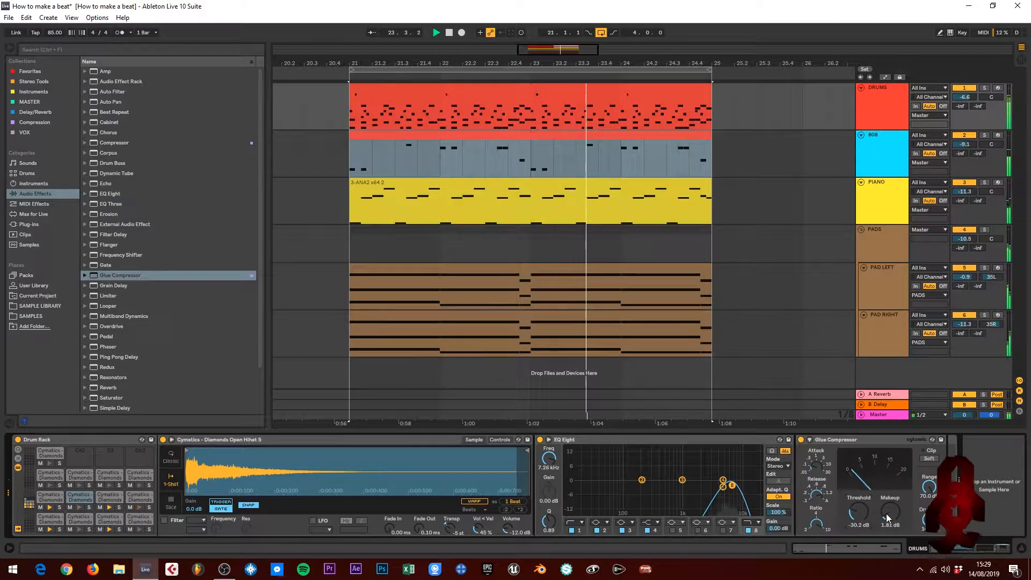
pyautogui.moveTo(887, 513); pyautogui.dragTo(887, 517)
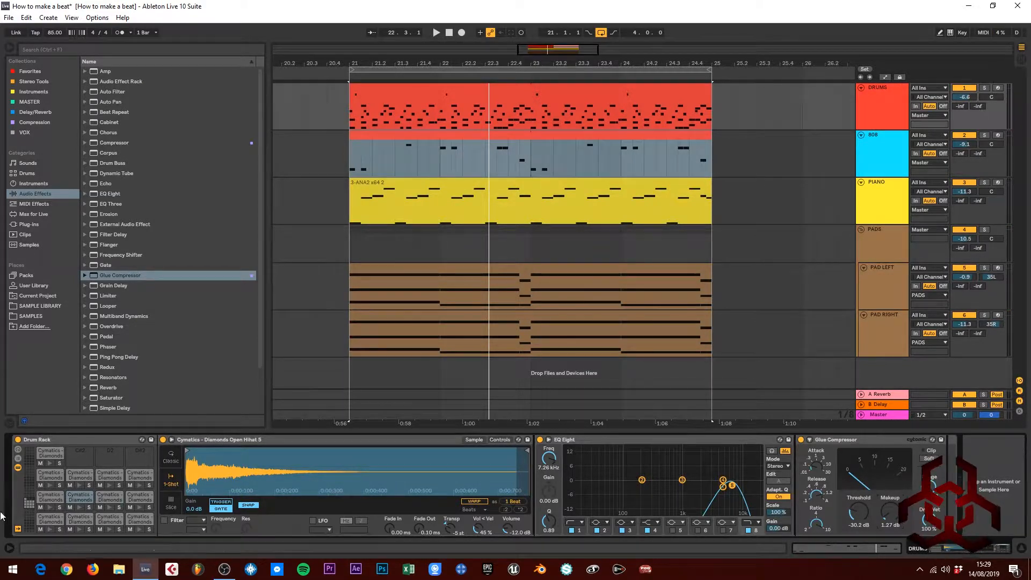
# Step: Solo and audition the Ride 2 pad, and add EQ Eight and Glue Compressor to its chain
pyautogui.click(109, 502)
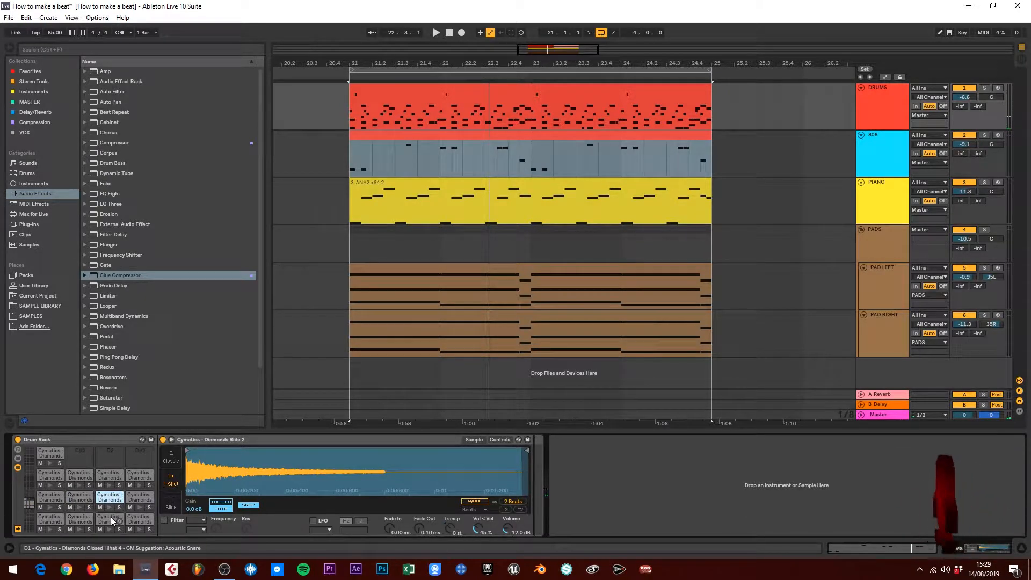
pyautogui.click(119, 507)
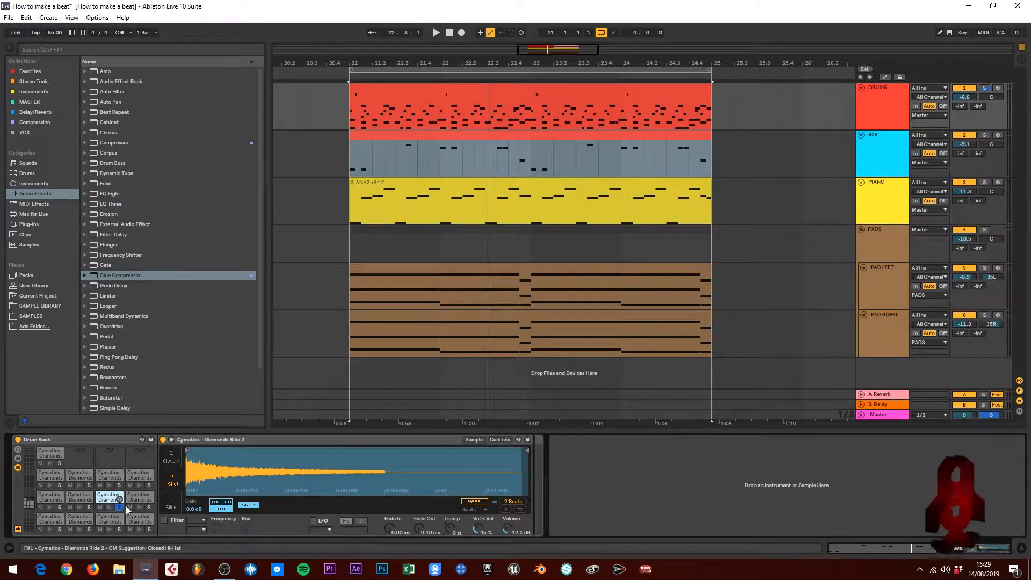
pyautogui.press('space')
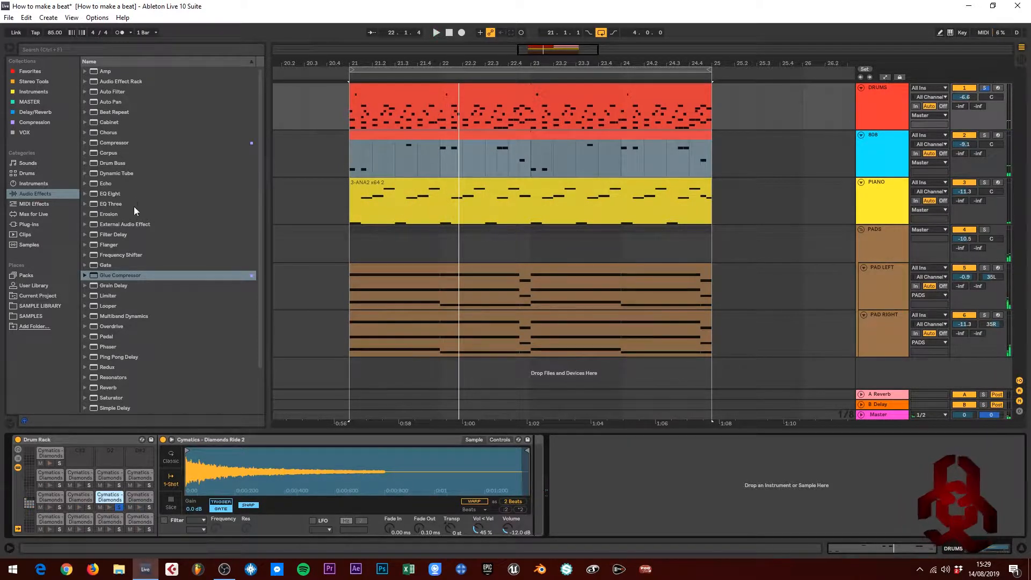
pyautogui.moveTo(107, 195); pyautogui.dragTo(537, 473)
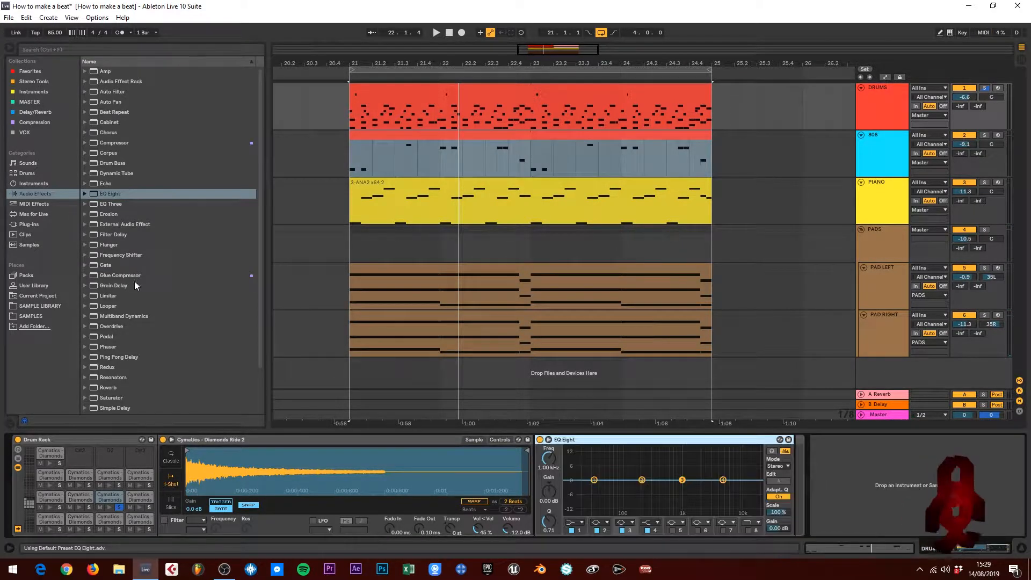
pyautogui.moveTo(122, 274); pyautogui.dragTo(429, 350)
pyautogui.moveTo(769, 466); pyautogui.dragTo(768, 461)
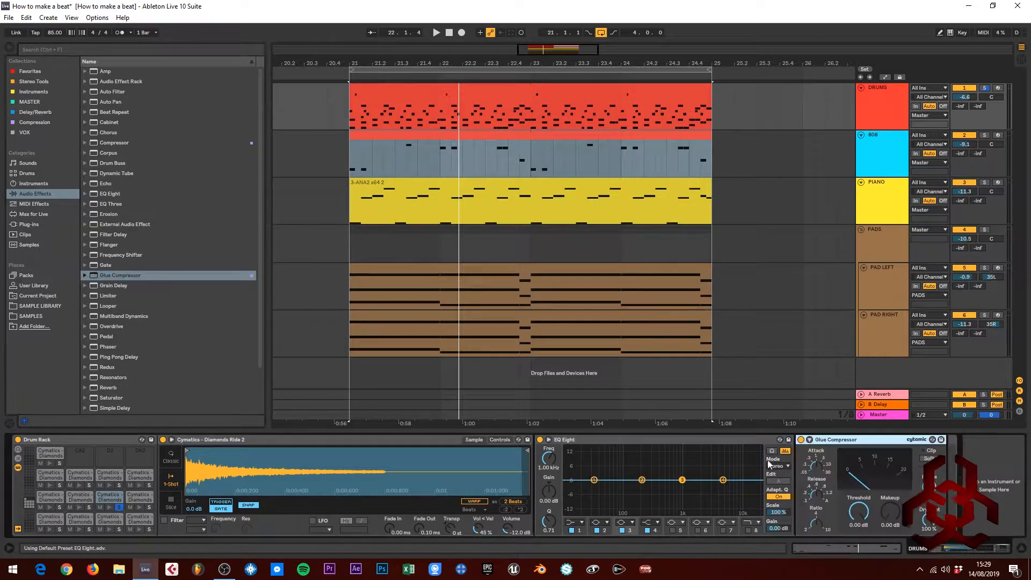
# Step: Make band 1 of Ride 2's EQ Eight a low cut and raise it to 5.74 kHz during playback
pyautogui.press('space')
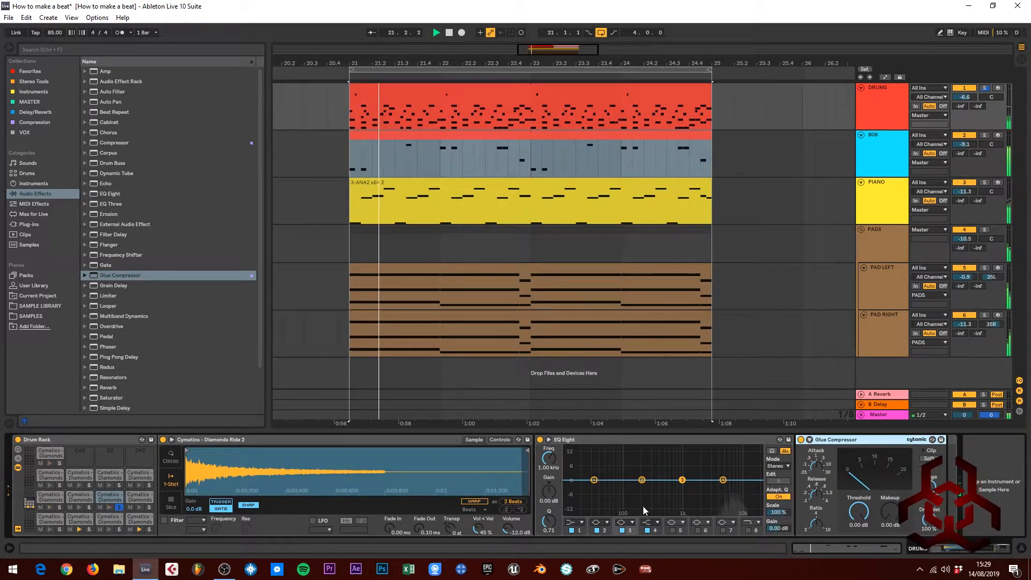
pyautogui.click(578, 523)
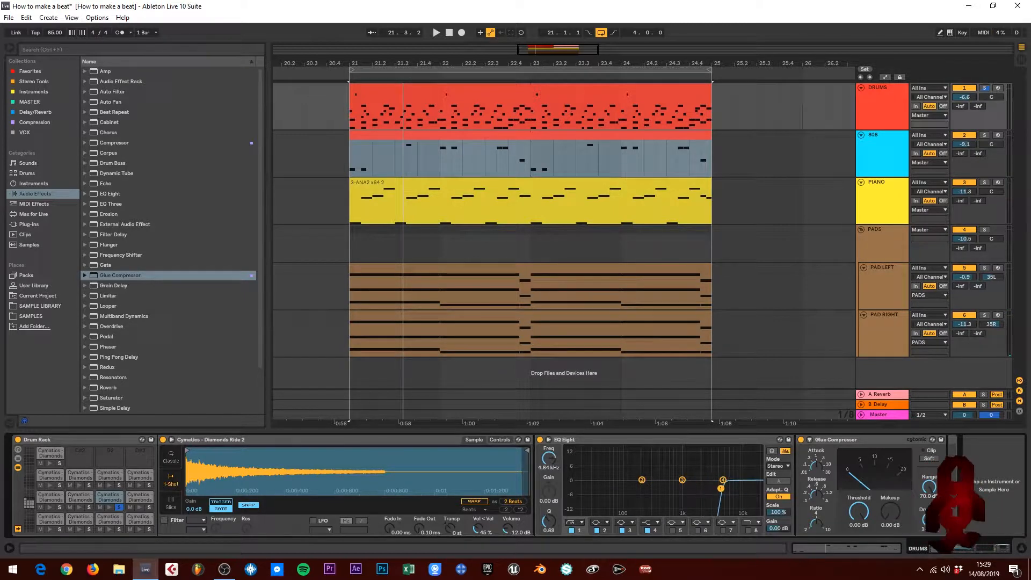
pyautogui.press('space')
pyautogui.moveTo(721, 488)
pyautogui.mouseDown()
pyautogui.moveTo(701, 487)
pyautogui.moveTo(728, 493)
pyautogui.mouseUp()
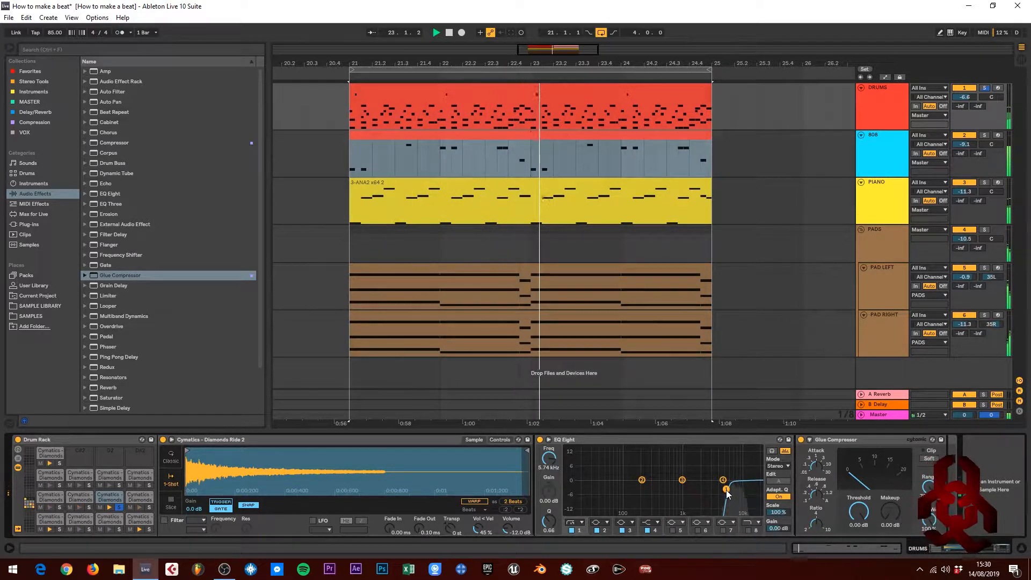
# Step: Try band 7 on Ride 2's EQ Eight, disable it, and set band 4 to 10.4 kHz at -5.83 dB instead
pyautogui.click(723, 530)
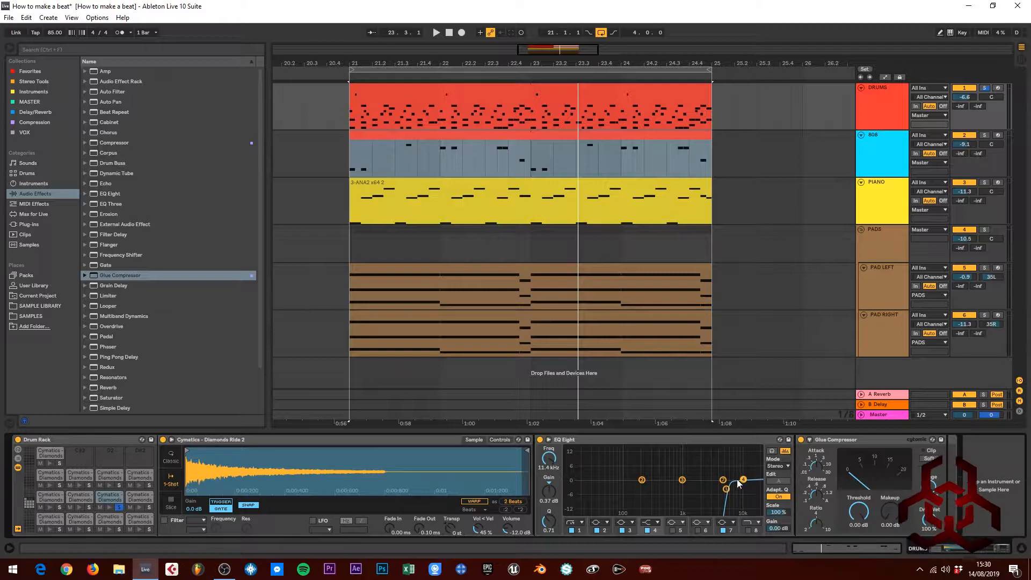
pyautogui.click(723, 530)
pyautogui.press('space')
pyautogui.moveTo(746, 487); pyautogui.dragTo(741, 492)
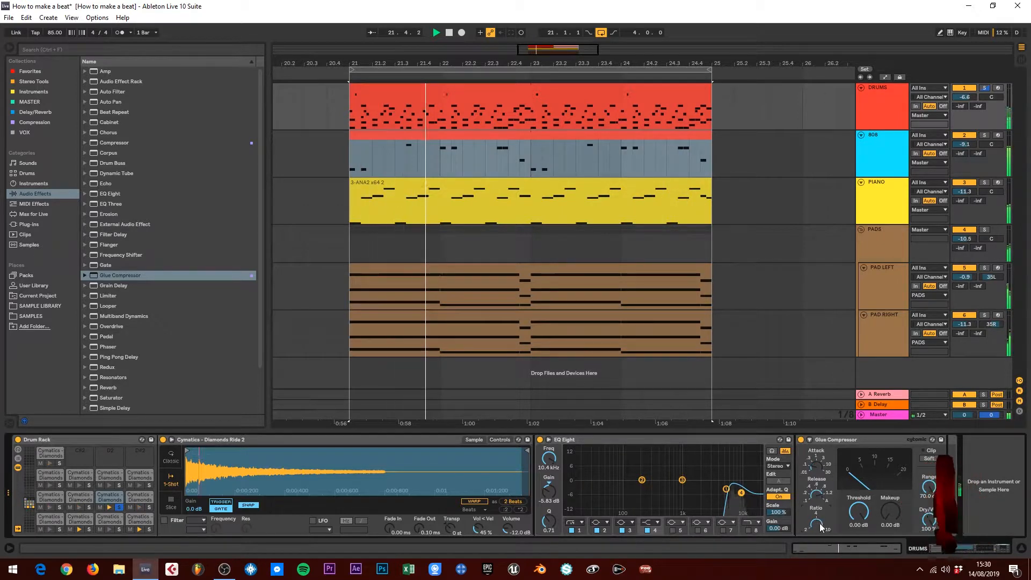
# Step: Set Ride 2's Glue Compressor threshold to -27.6 dB and makeup to 1.90 dB, comparing with the compressor bypassed
pyautogui.moveTo(858, 513)
pyautogui.mouseDown()
pyautogui.moveTo(858, 553)
pyautogui.moveTo(875, 507)
pyautogui.mouseUp()
pyautogui.click(801, 439)
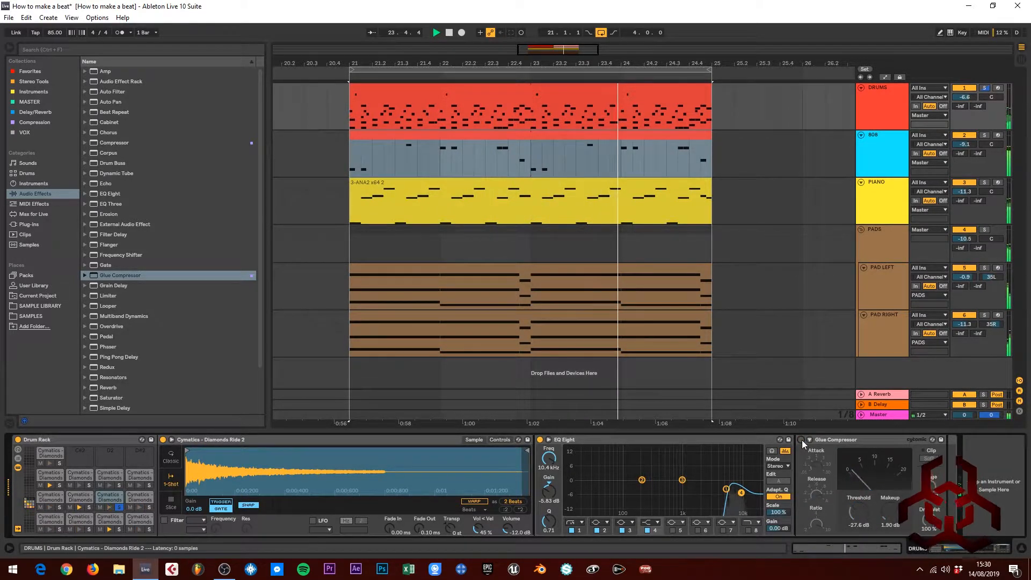
pyautogui.click(802, 440)
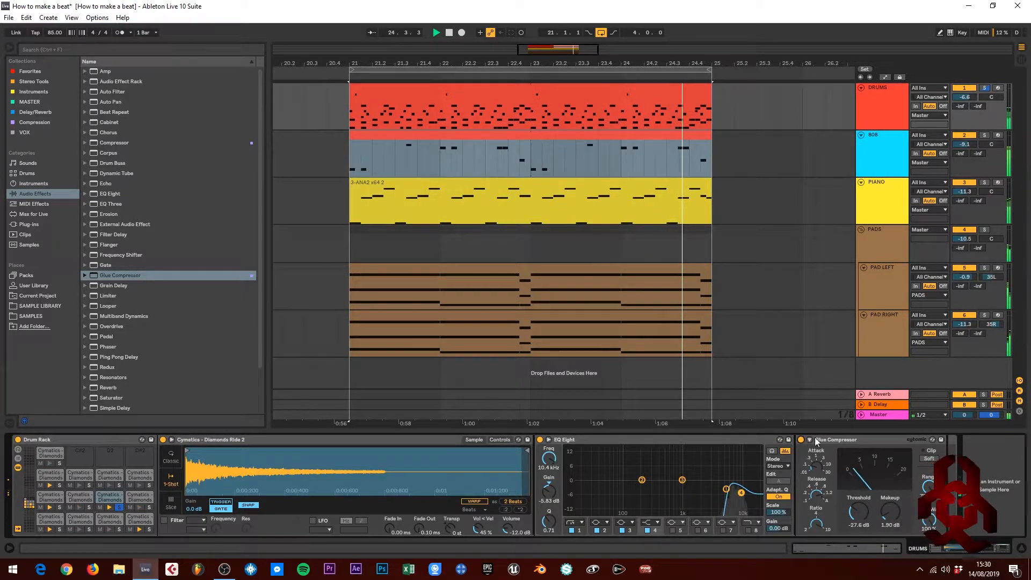
# Step: Unsolo the Ride 2 pad and transpose its sample by +4 st, listening in the full mix
pyautogui.click(123, 506)
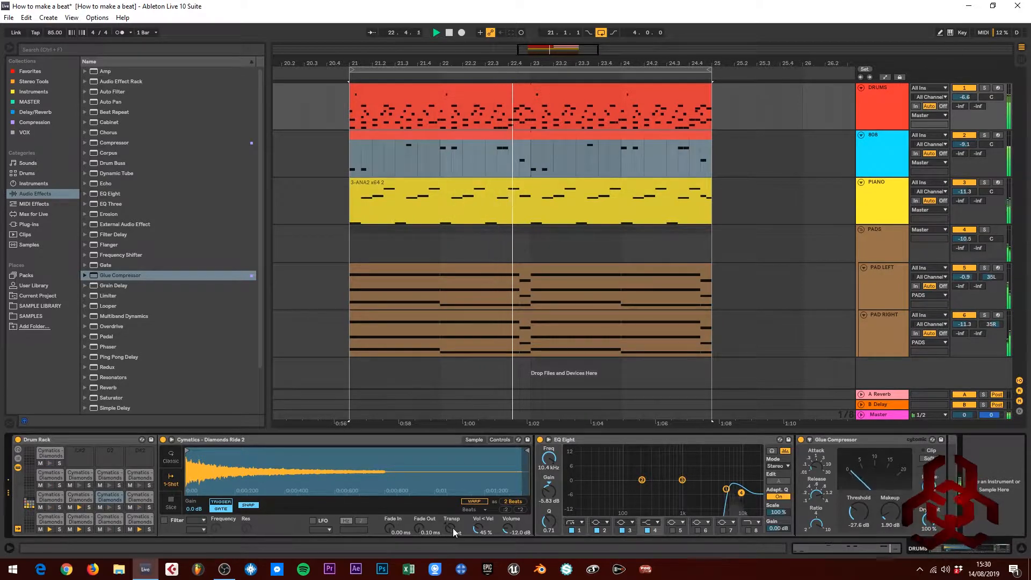
pyautogui.press('space')
pyautogui.moveTo(452, 528); pyautogui.dragTo(452, 535)
pyautogui.press('space')
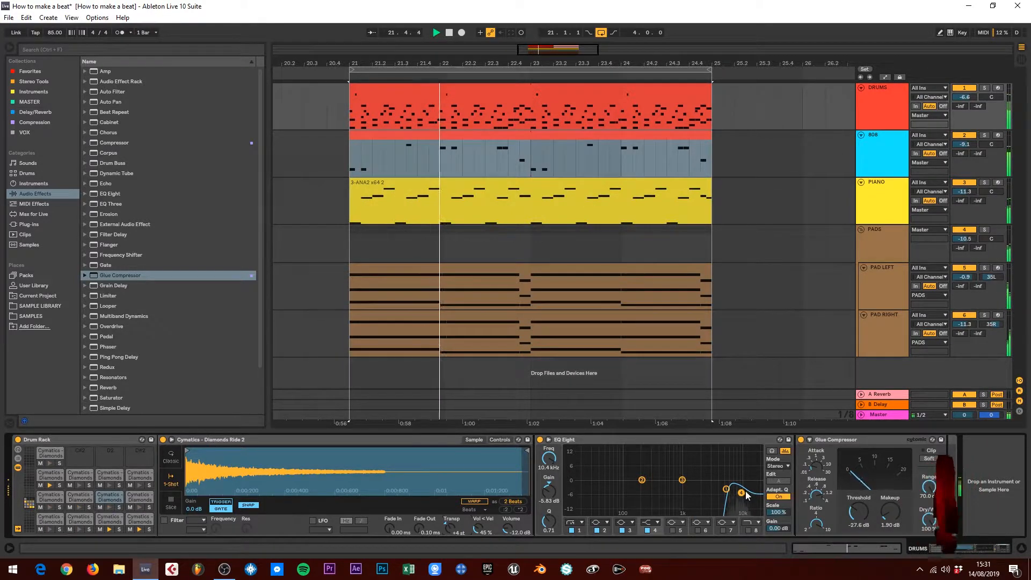
# Step: Raise Ride 2's low cut to 7.26 kHz and set its Glue Compressor threshold to -28.6 dB, checking against the mix
pyautogui.moveTo(742, 493); pyautogui.dragTo(731, 489)
pyautogui.moveTo(858, 511); pyautogui.dragTo(858, 514)
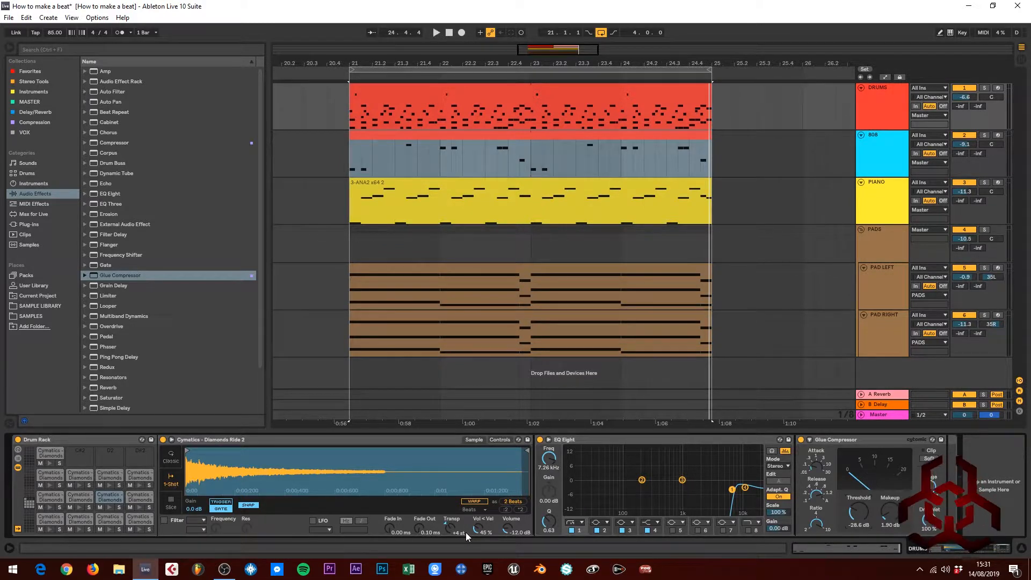
pyautogui.press('space')
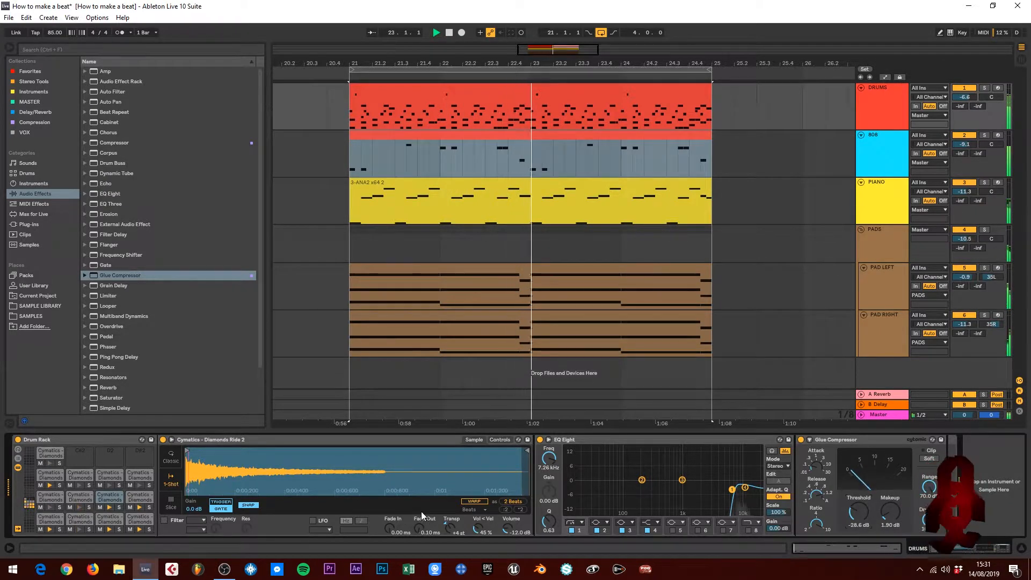
# Step: Solo and audition the Clap 14 pad, and add EQ Eight and Glue Compressor to its chain
pyautogui.click(135, 498)
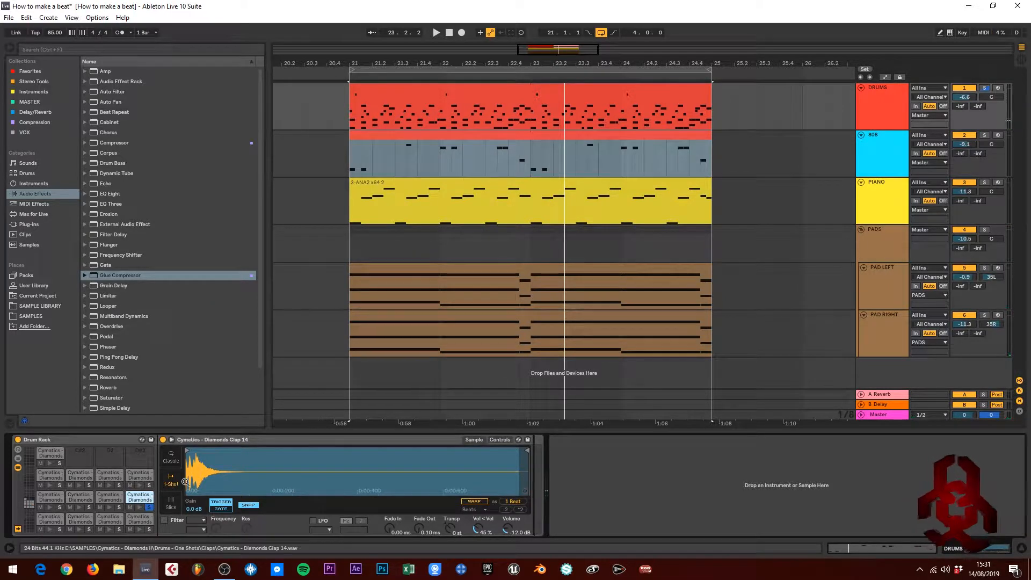
pyautogui.press('space')
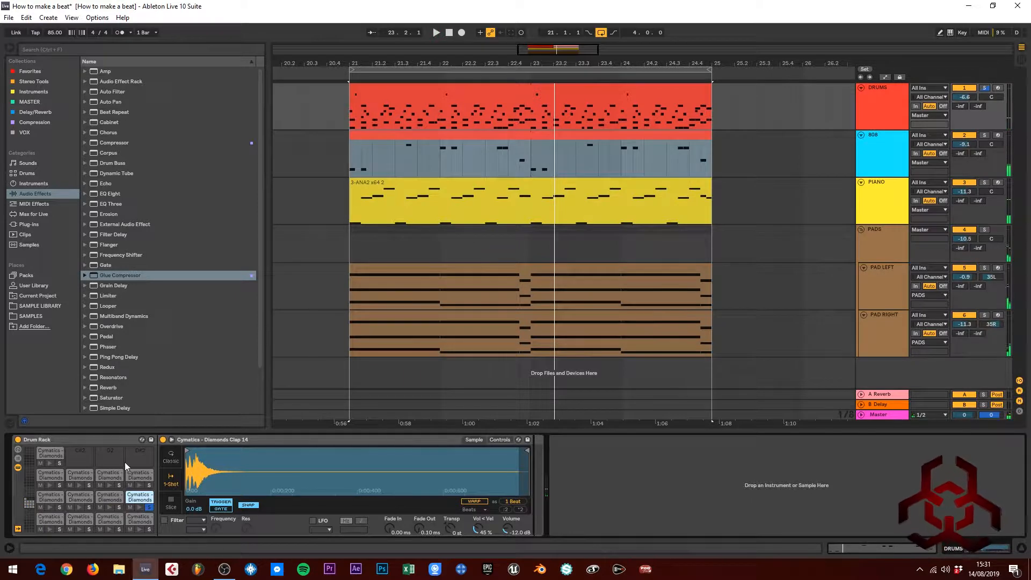
pyautogui.click(105, 193)
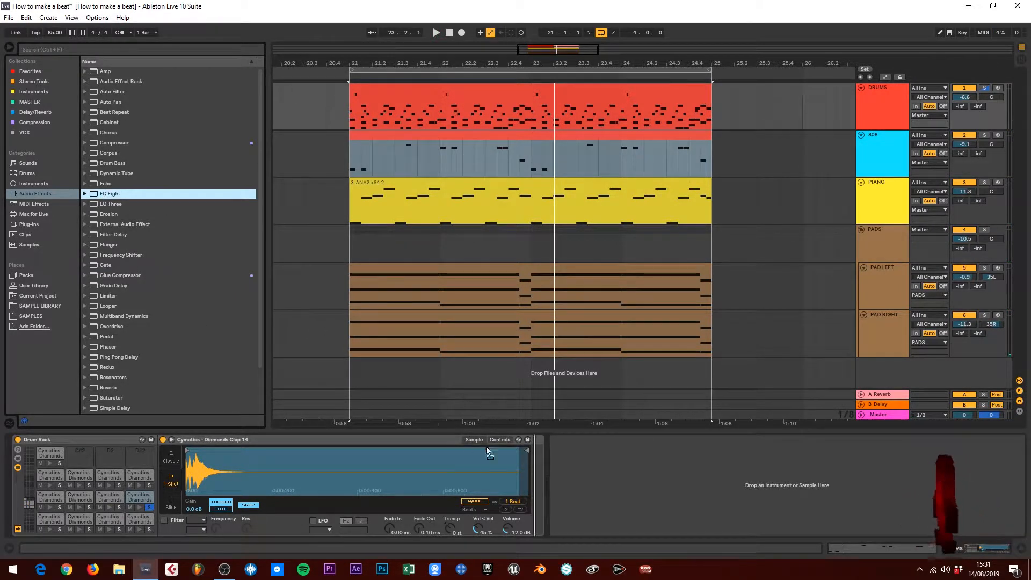
pyautogui.press('Return')
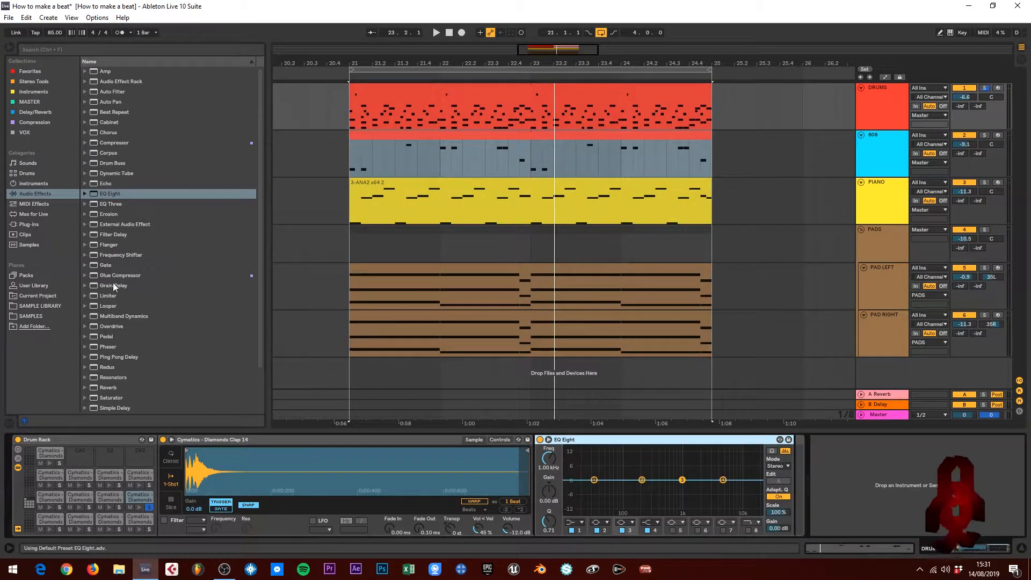
pyautogui.click(118, 275)
pyautogui.press('Return')
# Step: Make band 1 of Clap 14's EQ Eight a low cut at 758 Hz and audition the clap with DRUMS soloed
pyautogui.press('space')
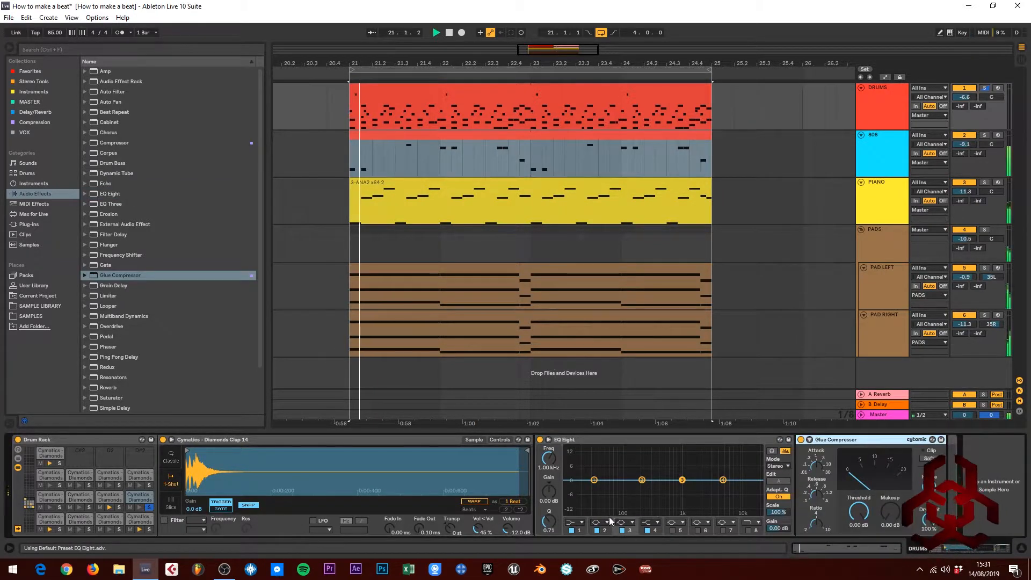
pyautogui.click(578, 523)
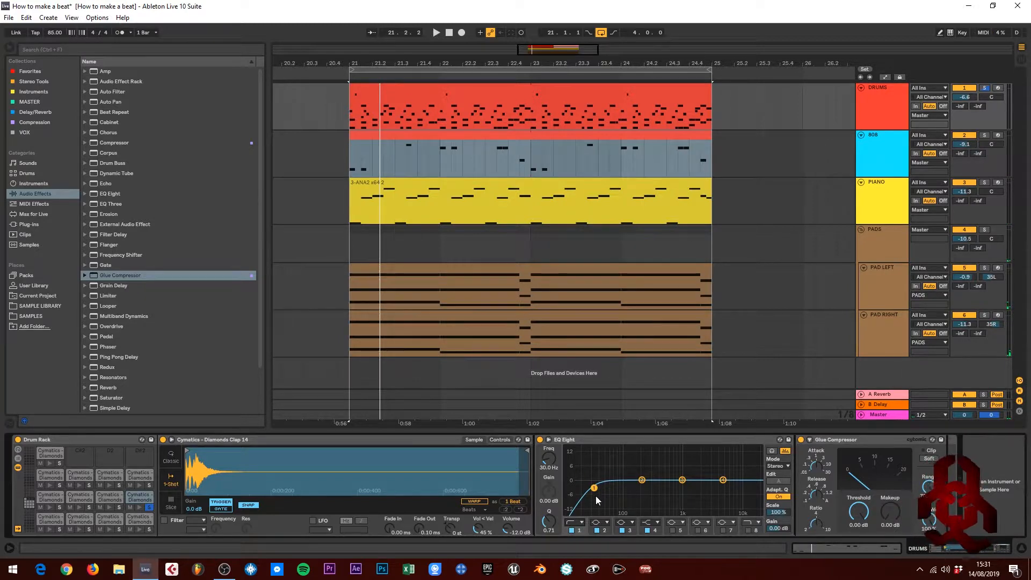
pyautogui.press('space')
pyautogui.moveTo(594, 488); pyautogui.dragTo(667, 487)
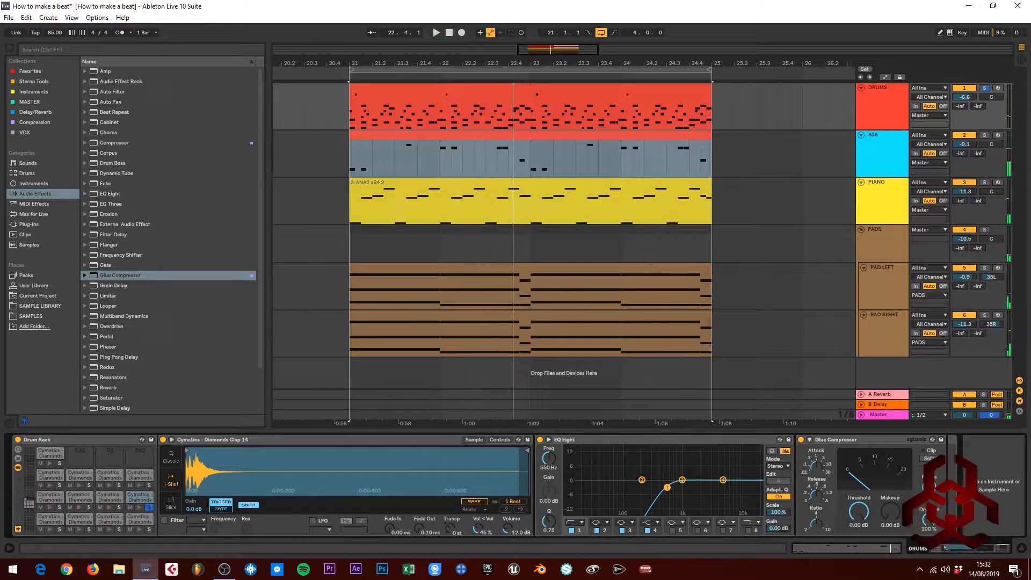
pyautogui.press('space')
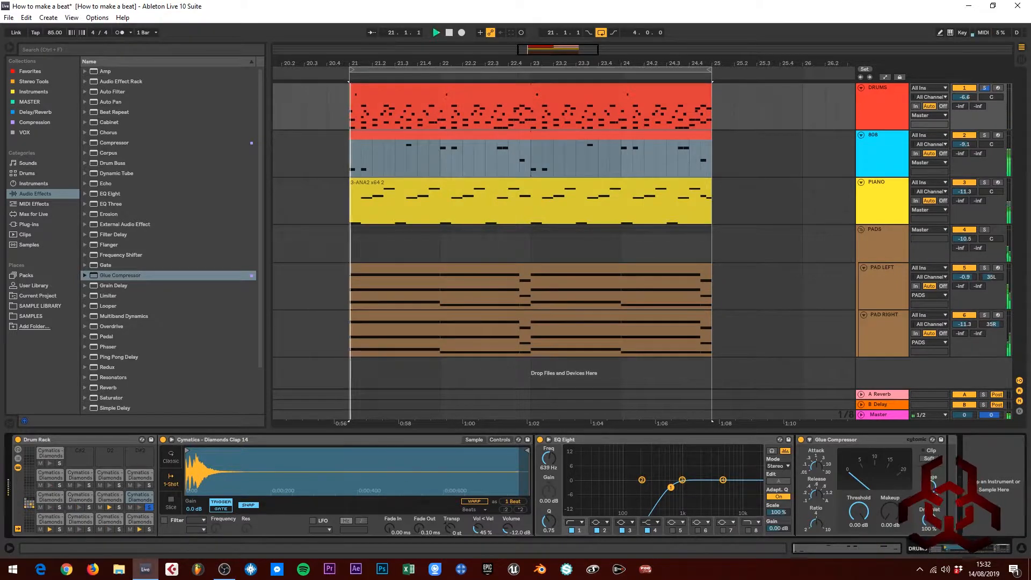
pyautogui.moveTo(670, 487); pyautogui.dragTo(675, 489)
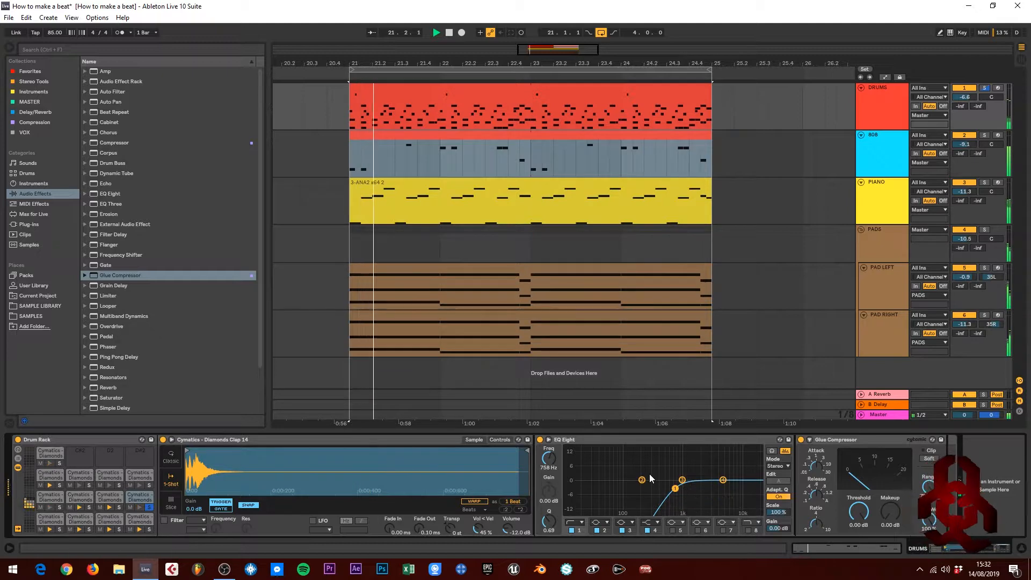
pyautogui.click(985, 88)
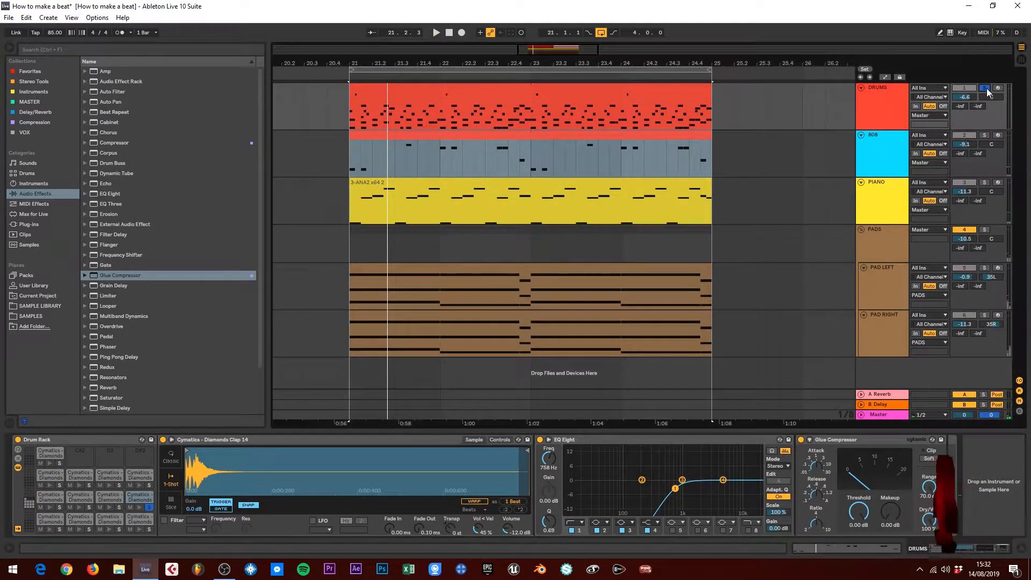
pyautogui.press('space')
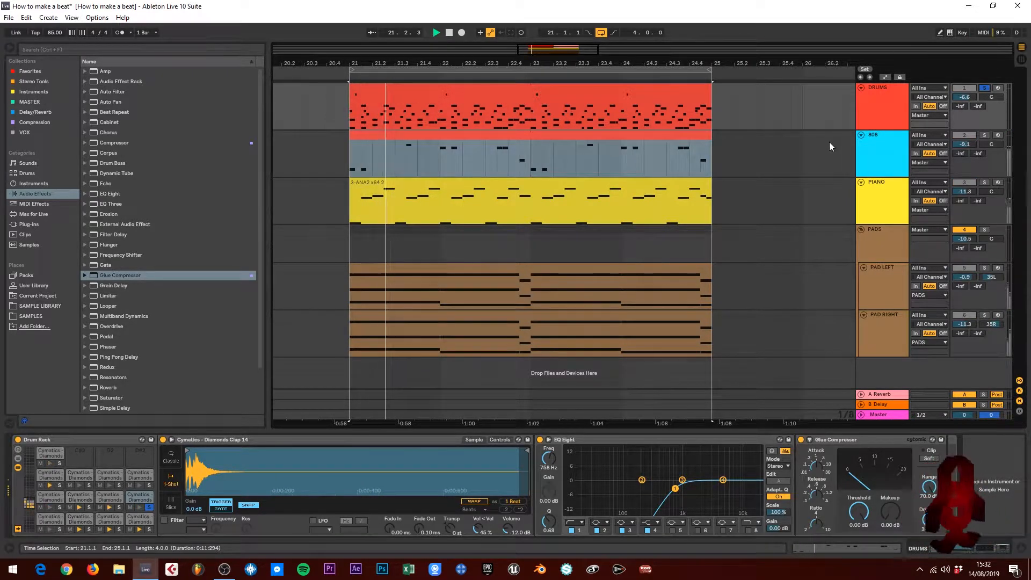
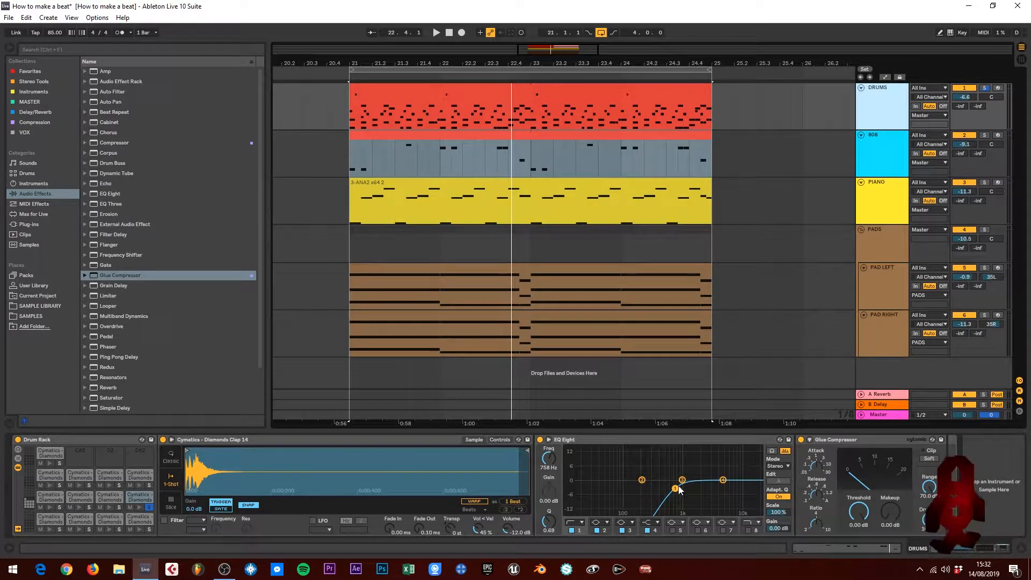
# Step: Cut band 4 of Clap 14's EQ Eight by 4.34 dB at 5.05 kHz while playing the full mix
pyautogui.press('space')
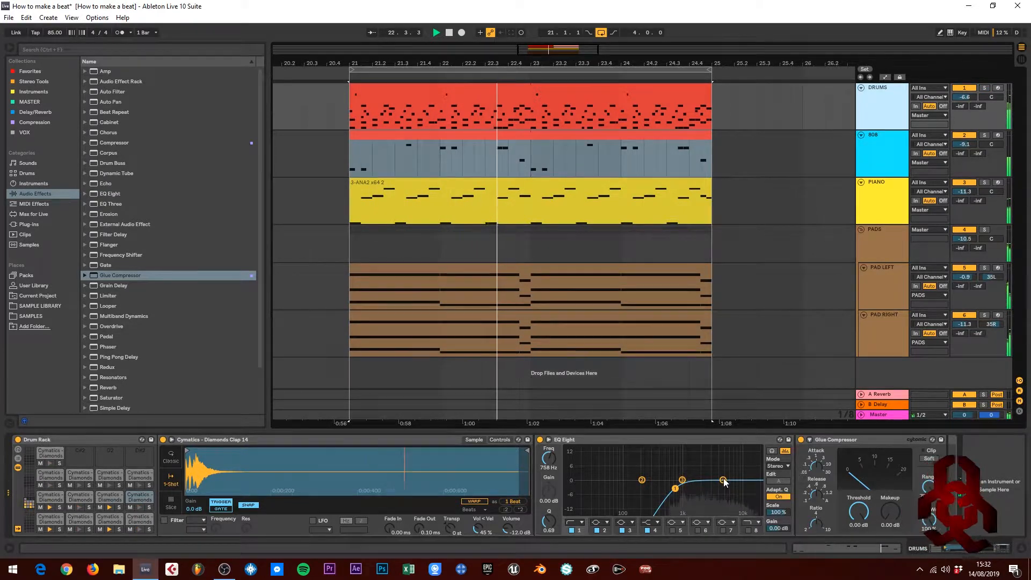
pyautogui.moveTo(723, 483); pyautogui.dragTo(726, 490)
pyautogui.moveTo(724, 491); pyautogui.dragTo(722, 490)
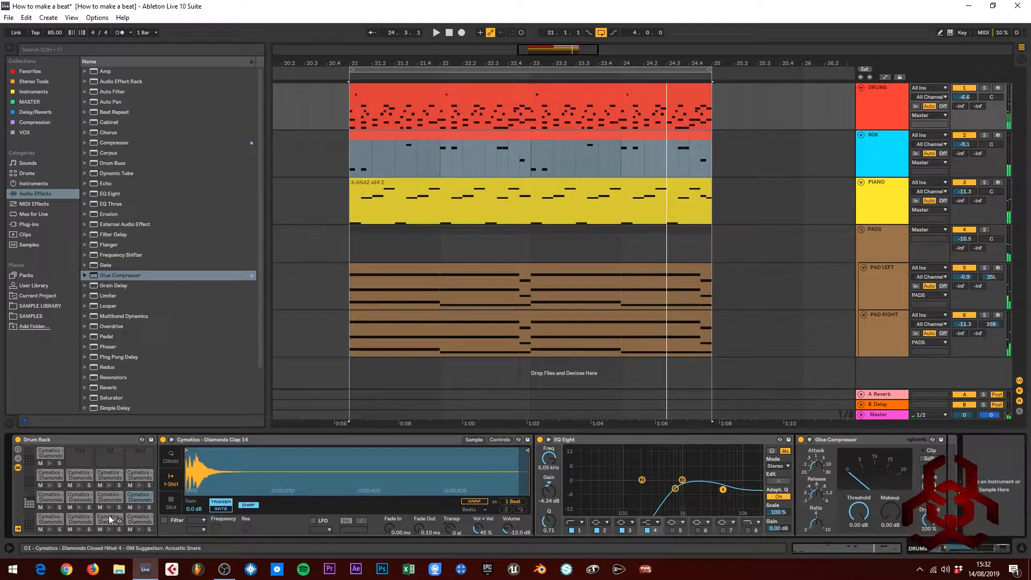
# Step: Set the Snare 8 pad's Glue Compressor makeup gain to 2.70 dB while playing the full mix
pyautogui.click(78, 519)
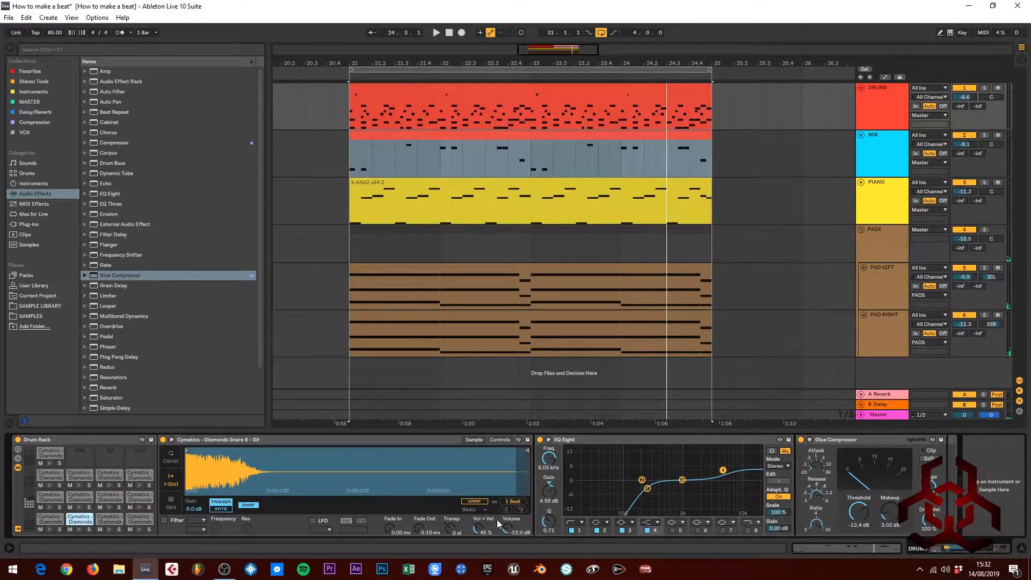
pyautogui.press('space')
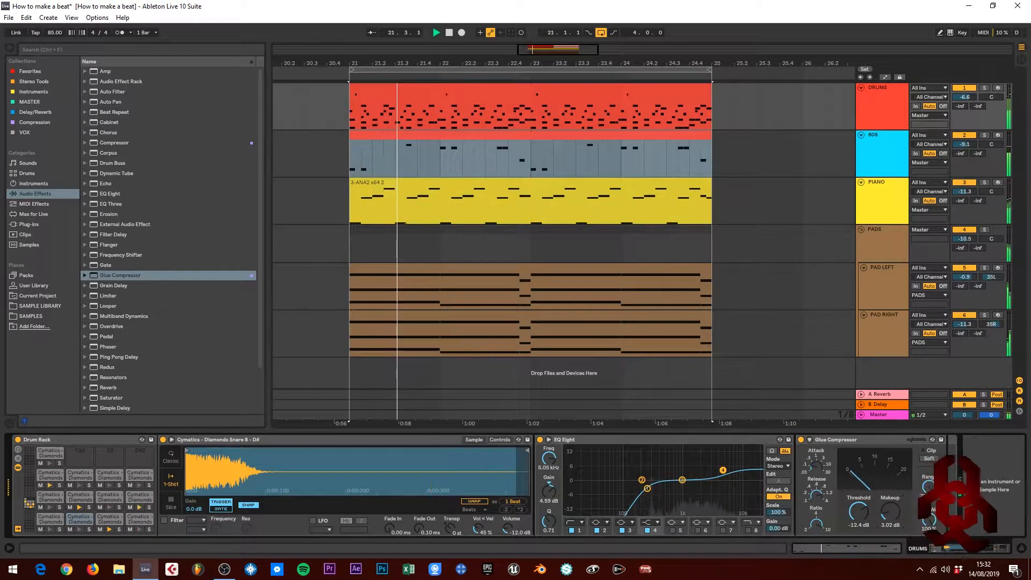
pyautogui.moveTo(890, 512); pyautogui.dragTo(889, 515)
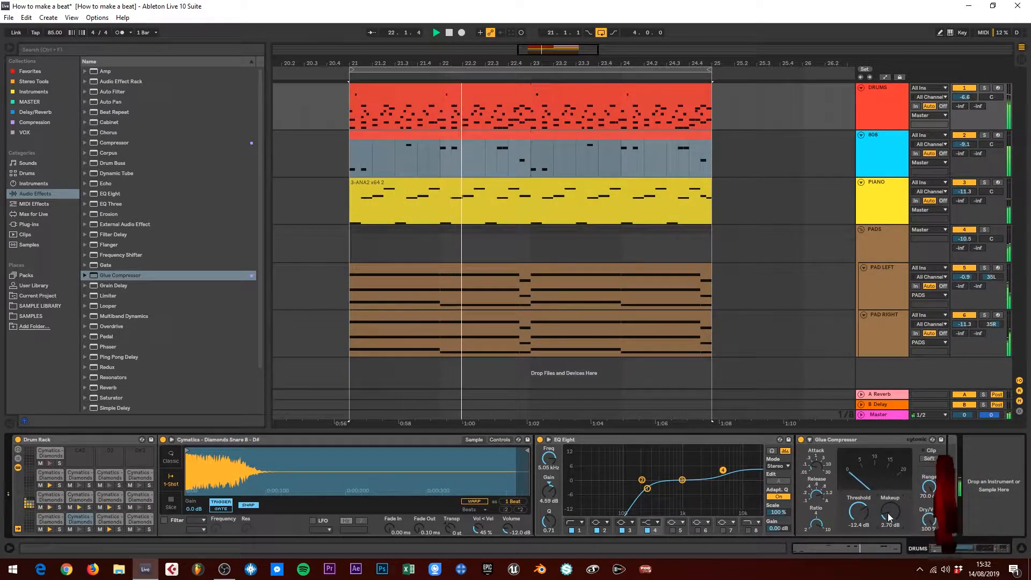
pyautogui.press('space')
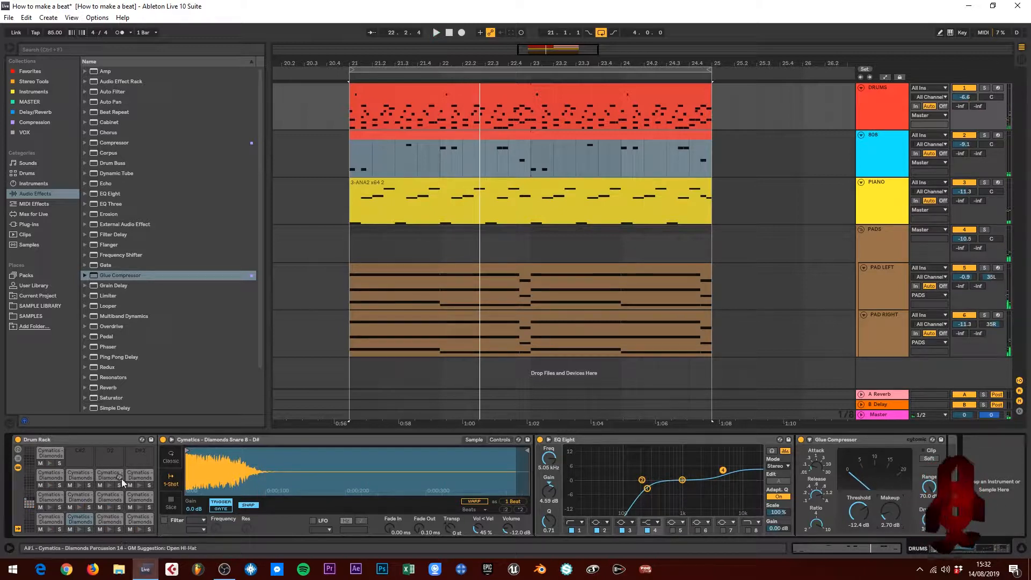
# Step: Set Clap 14's Glue Compressor threshold to -18.1 dB and makeup gain to 1.59 dB while listening in the full mix
pyautogui.click(141, 498)
pyautogui.click(140, 507)
pyautogui.click(140, 507)
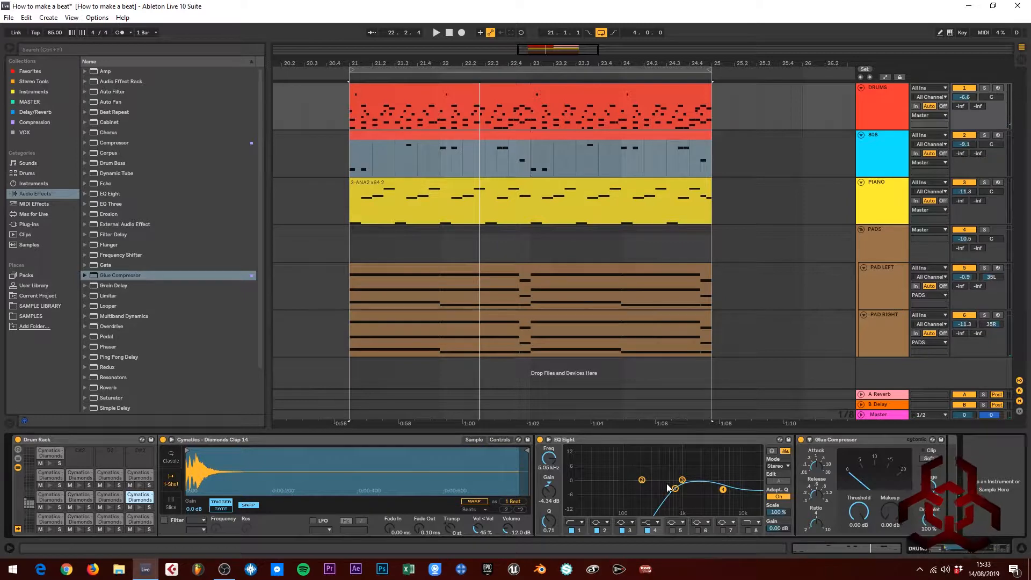
pyautogui.press('space')
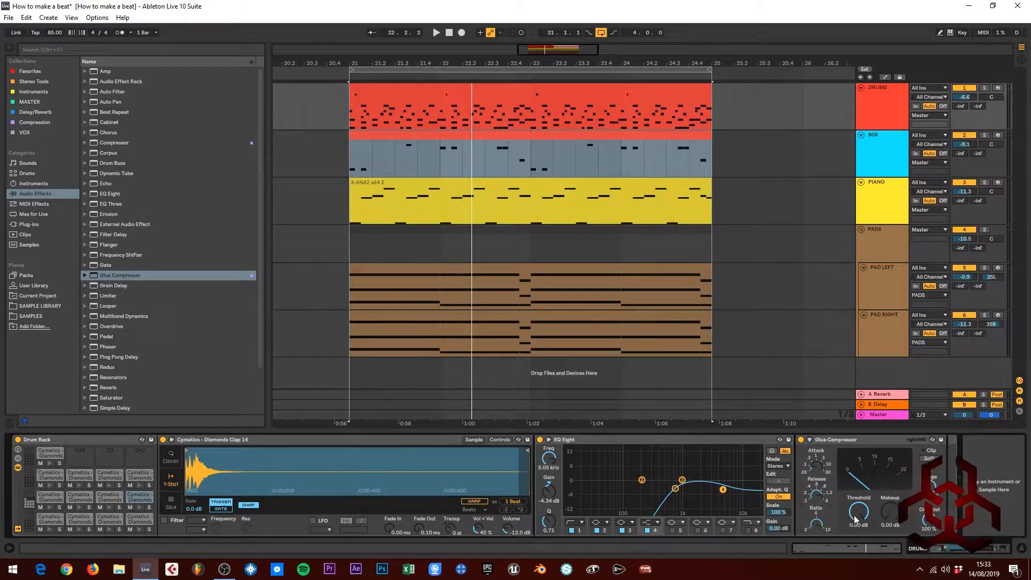
pyautogui.press('space')
pyautogui.moveTo(855, 515); pyautogui.dragTo(856, 553)
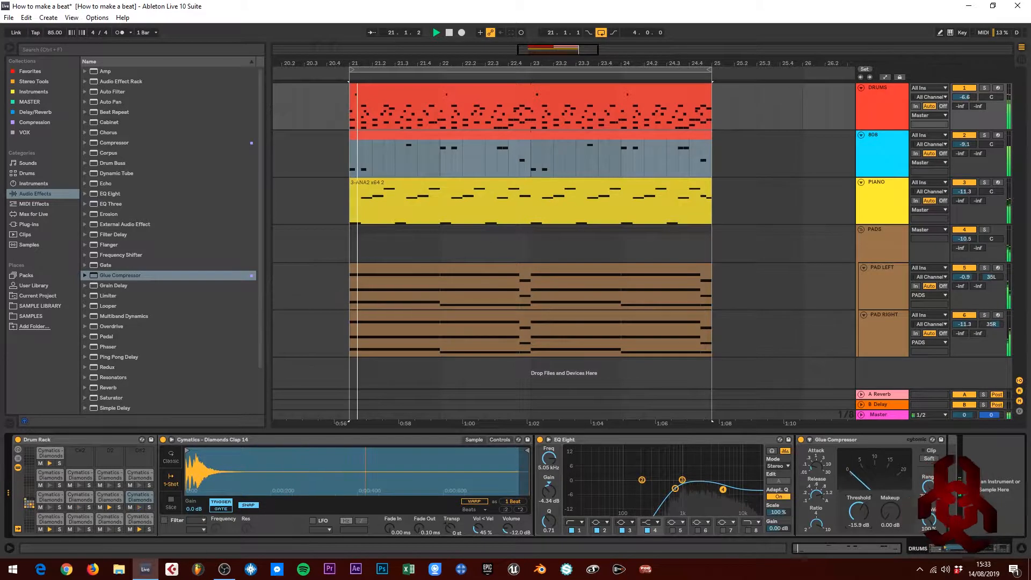
pyautogui.moveTo(859, 512); pyautogui.dragTo(858, 515)
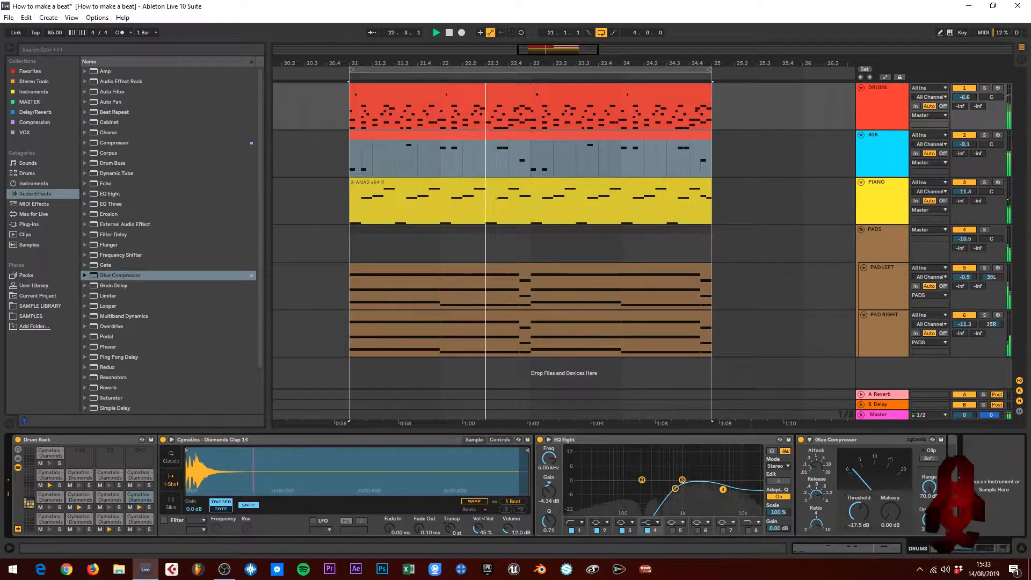
pyautogui.moveTo(859, 515); pyautogui.dragTo(885, 510)
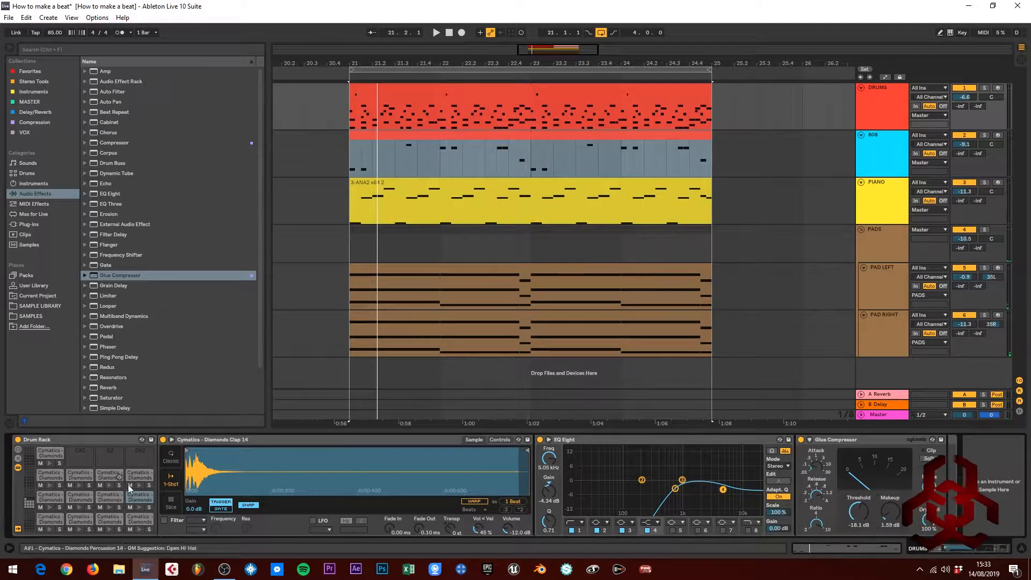
# Step: Audition the percussion pads in the Drum Rack and examine the drum clip for notes that use them
pyautogui.click(46, 477)
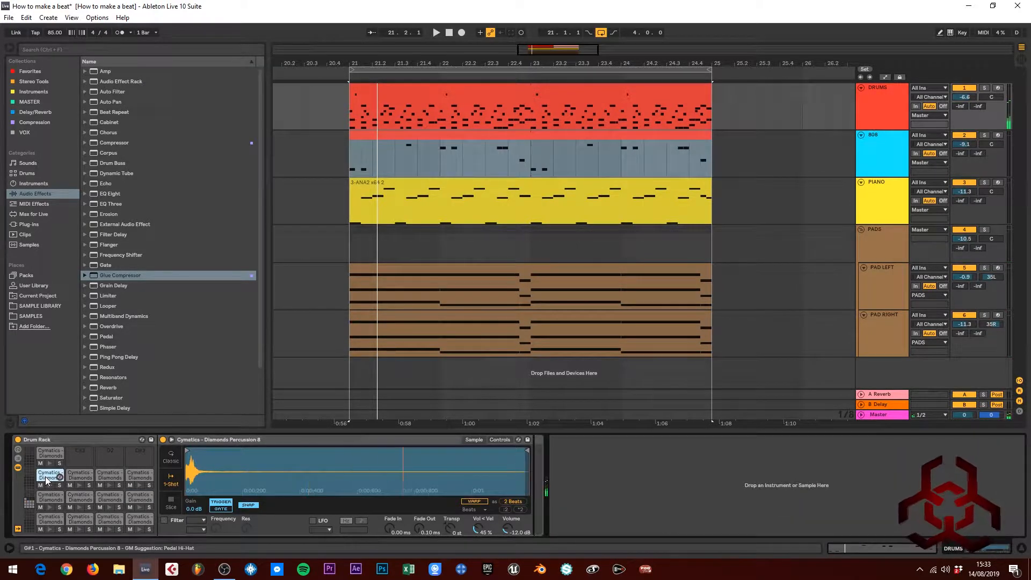
pyautogui.click(139, 477)
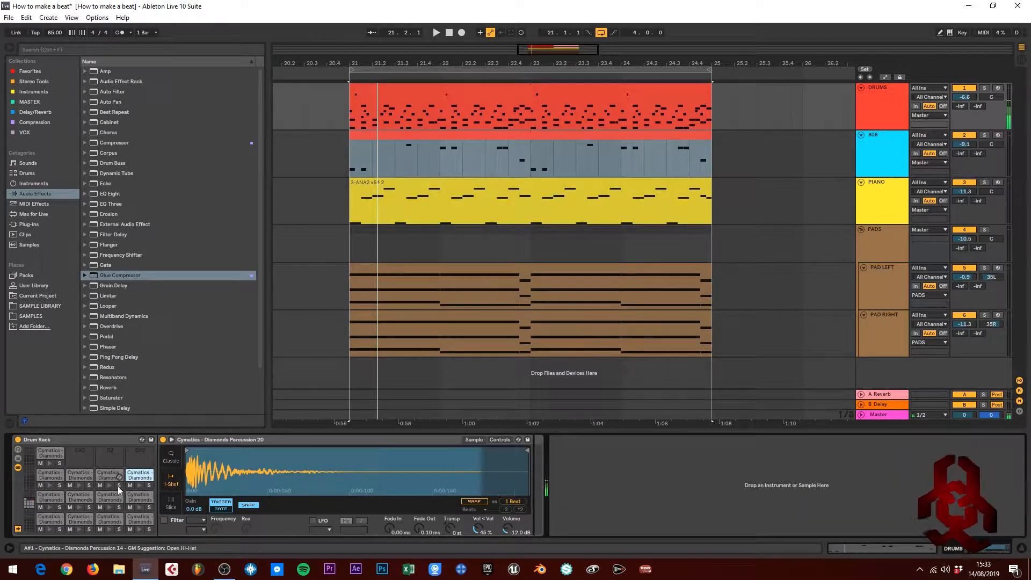
pyautogui.click(50, 475)
pyautogui.click(80, 475)
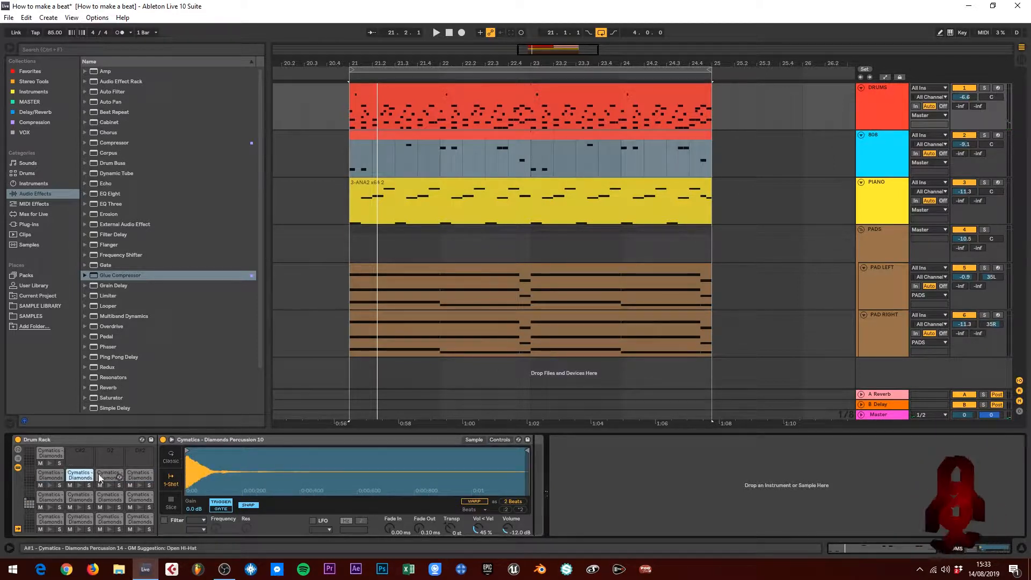
pyautogui.click(110, 476)
pyautogui.click(140, 474)
pyautogui.doubleClick(488, 93)
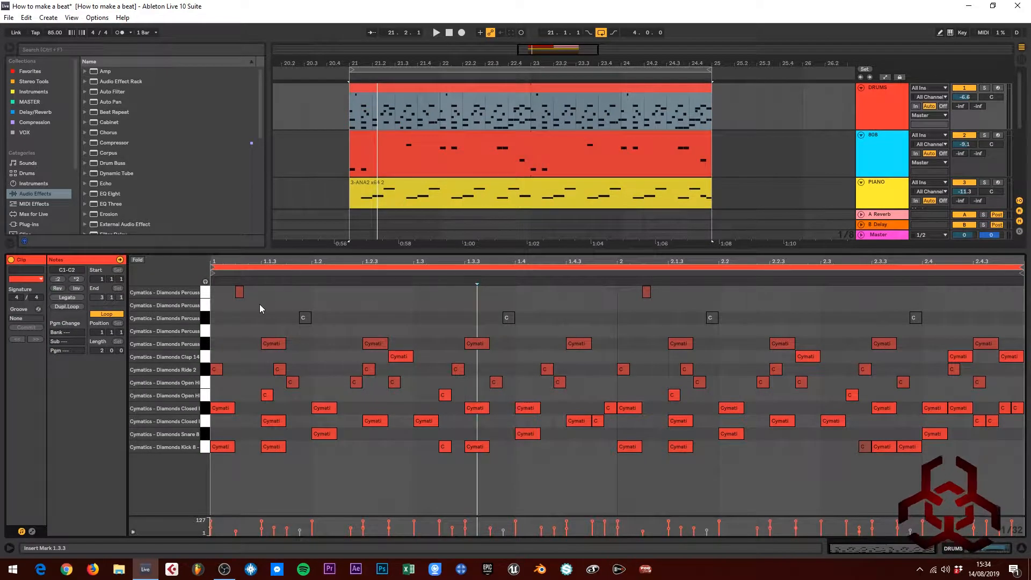
pyautogui.click(303, 317)
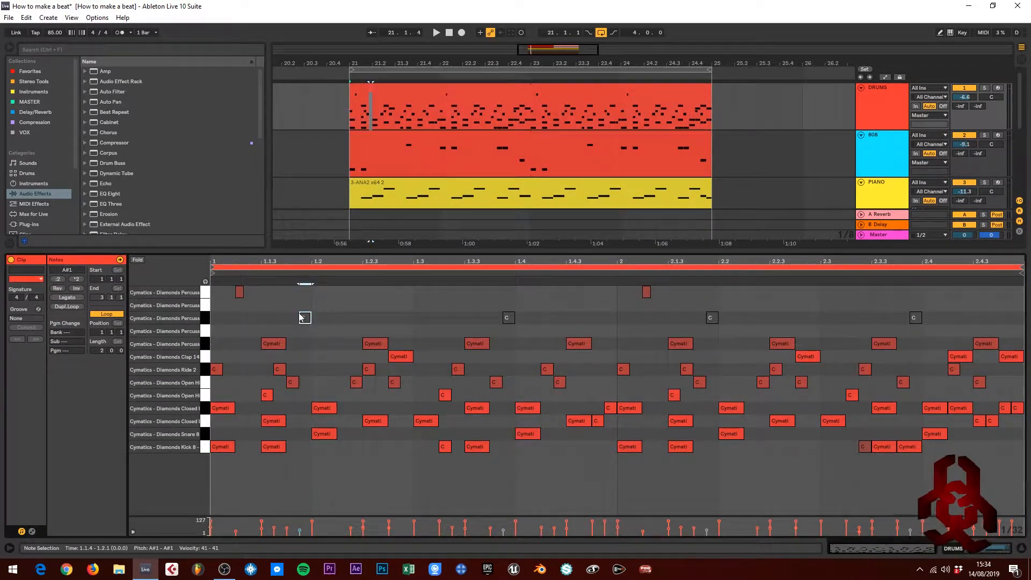
pyautogui.click(294, 310)
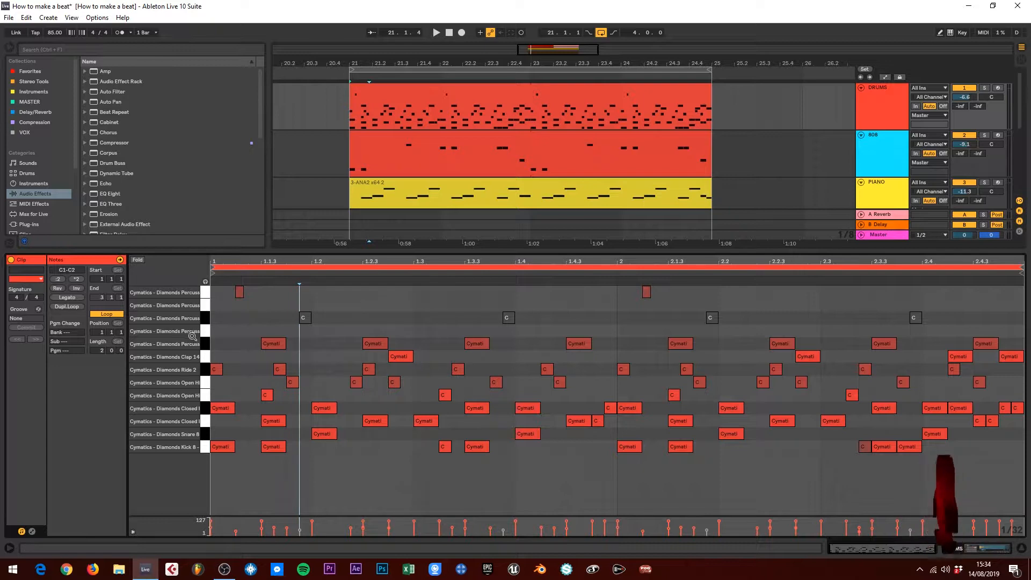
pyautogui.click(888, 90)
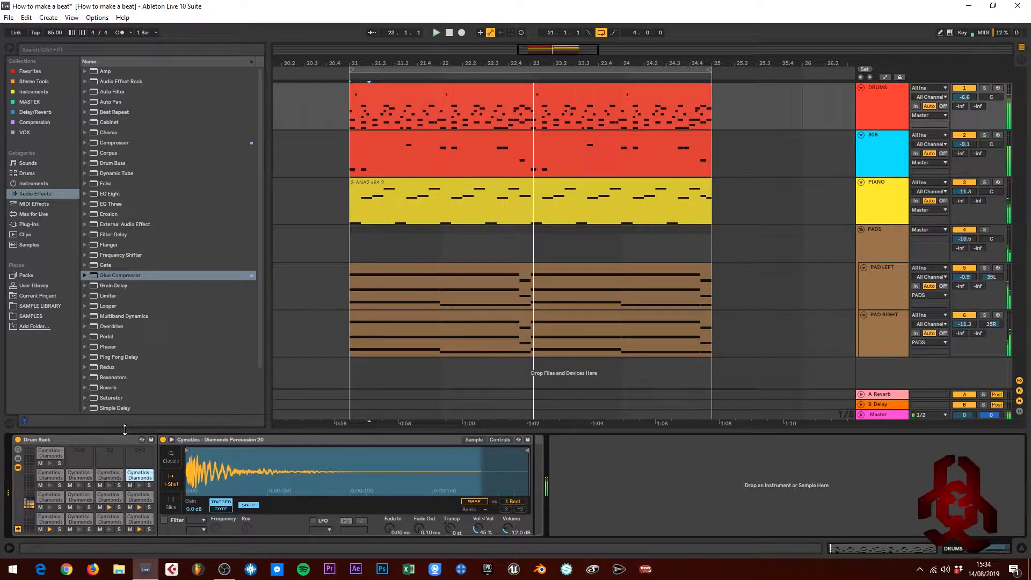
# Step: Delete the Percussion 10, Percussion 14 and Percussion 20 pads from the Drum Rack
pyautogui.click(80, 474)
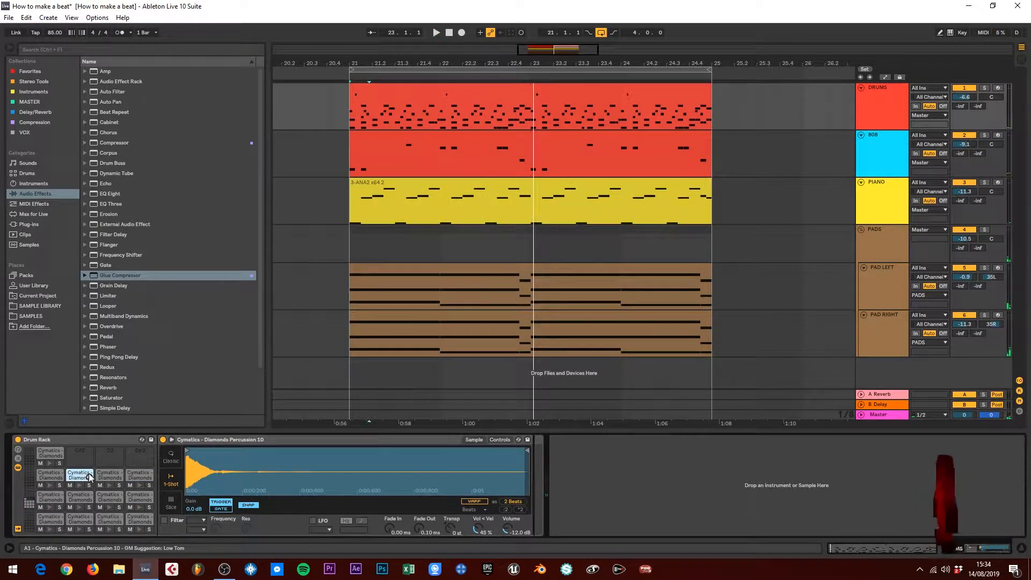
pyautogui.press('Delete')
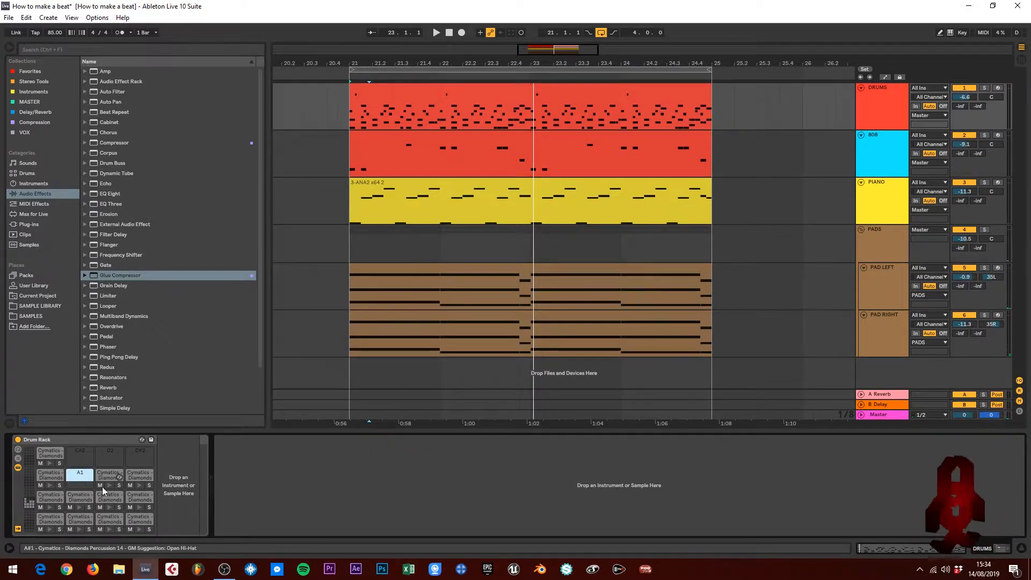
pyautogui.click(109, 477)
pyautogui.press('Delete')
pyautogui.click(140, 476)
pyautogui.press('Delete')
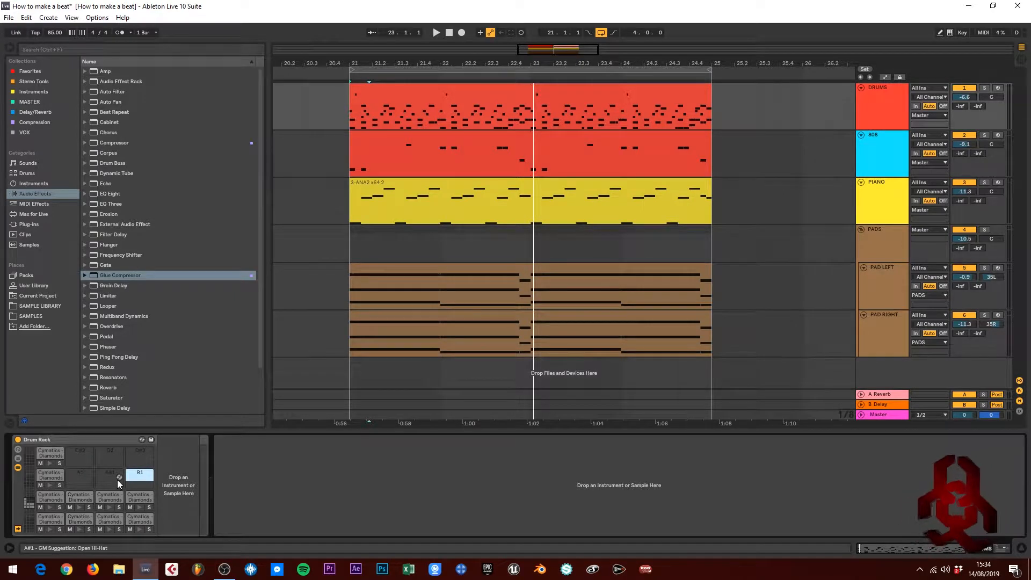
# Step: Check the two remaining percussion pads, and audition Percussion 8 with its pad and the DRUMS track soloed
pyautogui.click(47, 475)
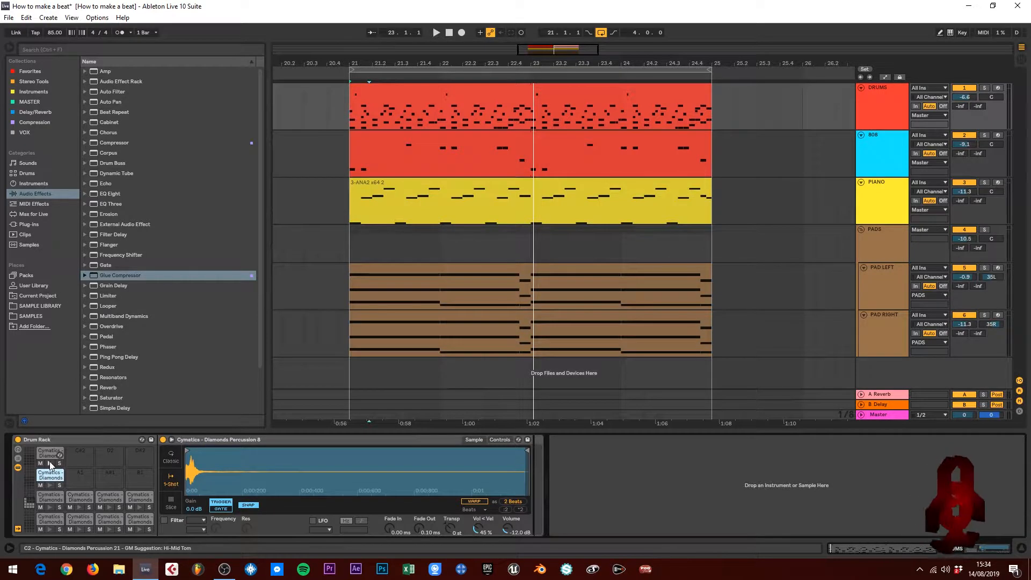
pyautogui.click(55, 456)
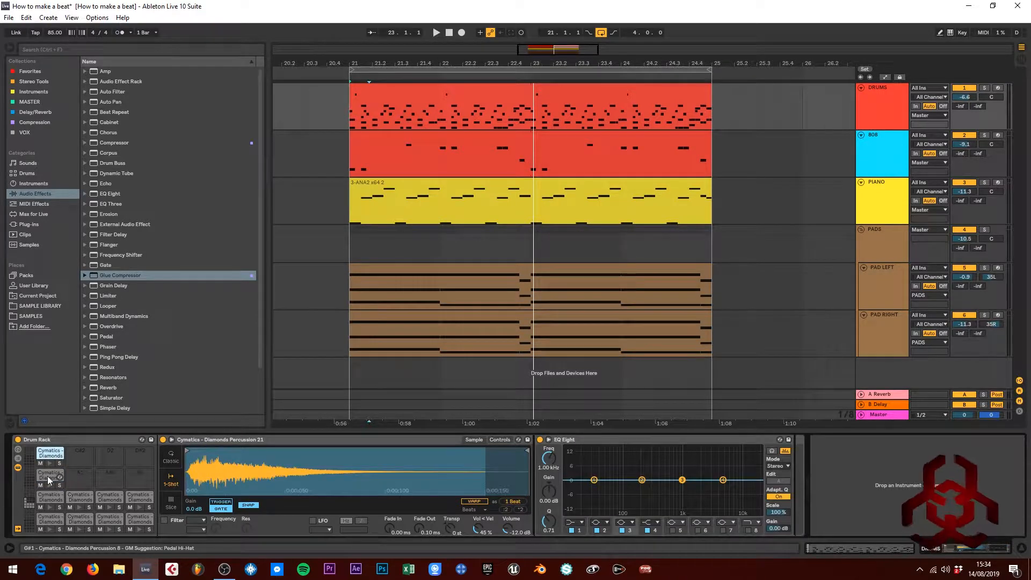
pyautogui.click(48, 478)
pyautogui.press('space')
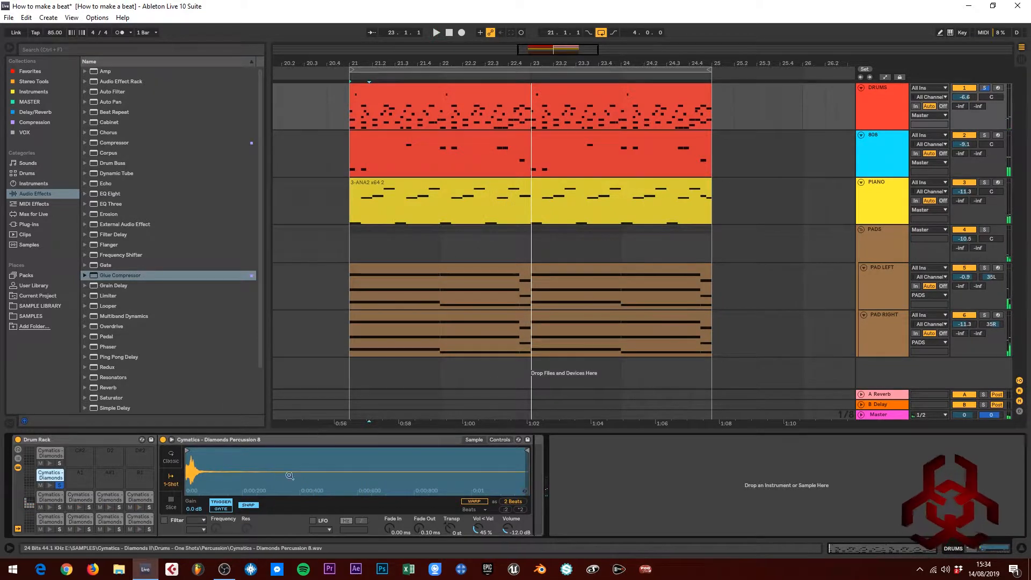
pyautogui.click(985, 89)
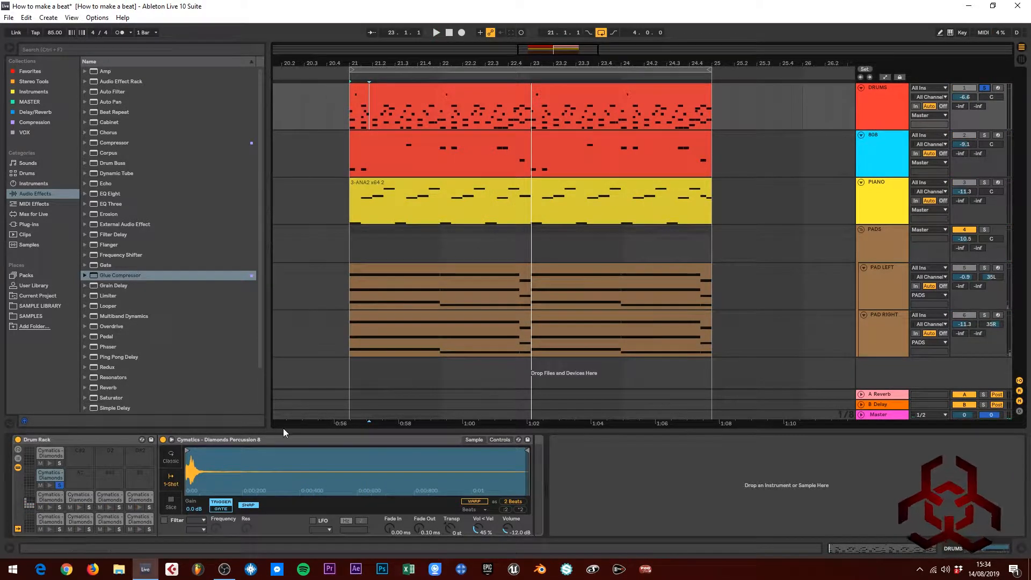
pyautogui.press('space')
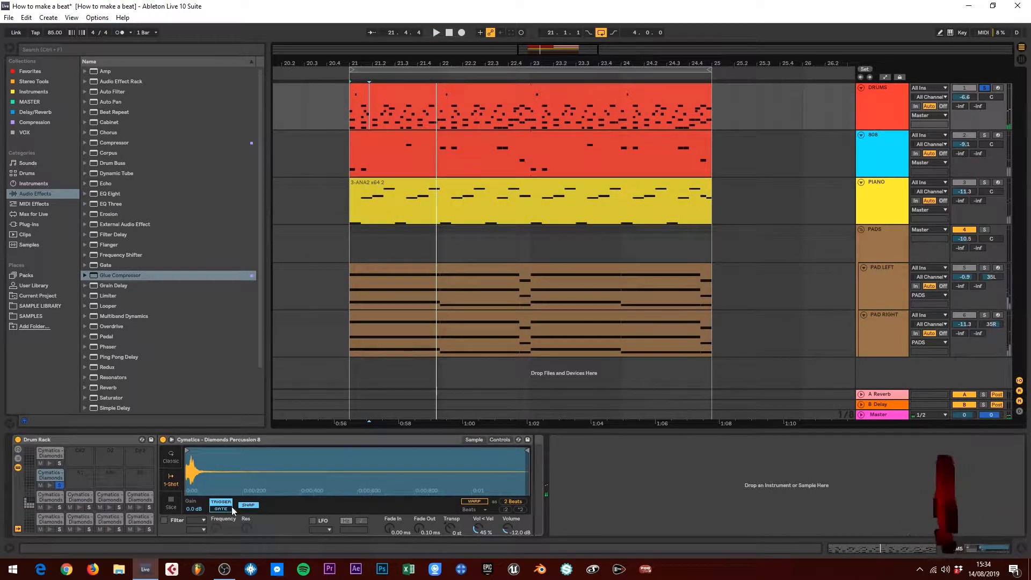
# Step: Add EQ Eight and Glue Compressor to the Percussion 8 chain and transpose its sample by +2 st
pyautogui.moveTo(104, 192); pyautogui.dragTo(143, 229)
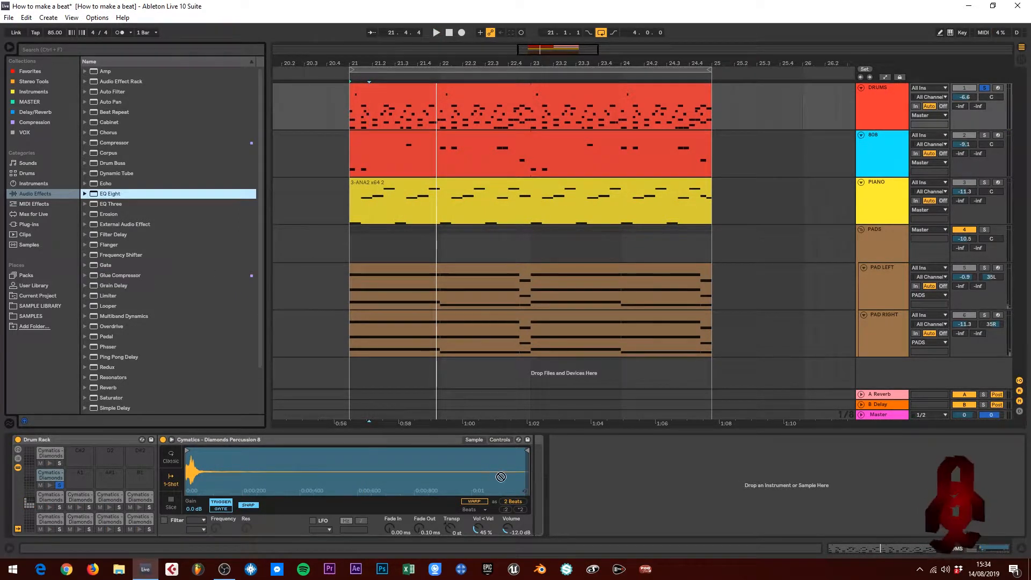
pyautogui.moveTo(533, 481); pyautogui.dragTo(534, 481)
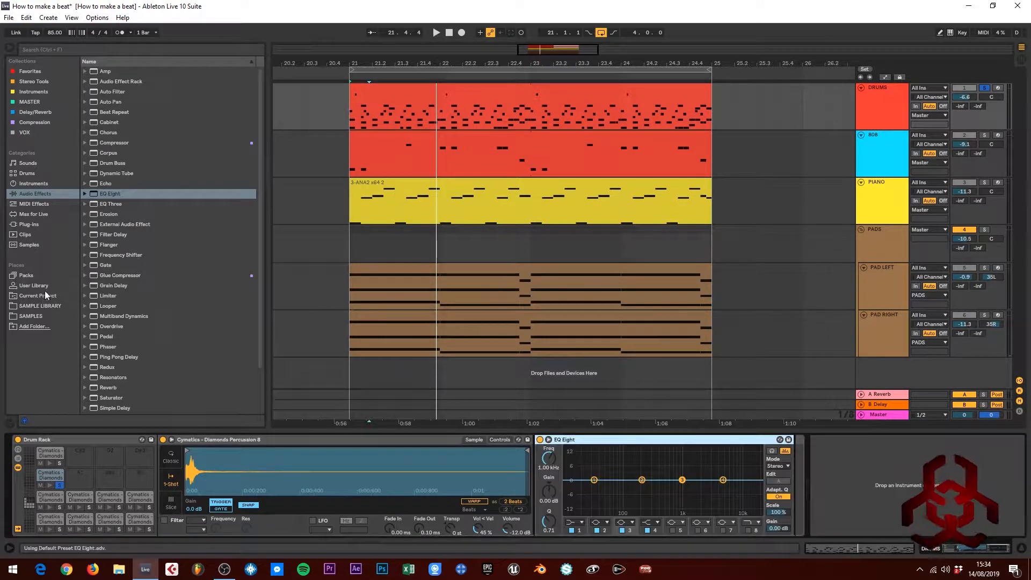
pyautogui.click(98, 277)
pyautogui.moveTo(795, 455); pyautogui.dragTo(795, 455)
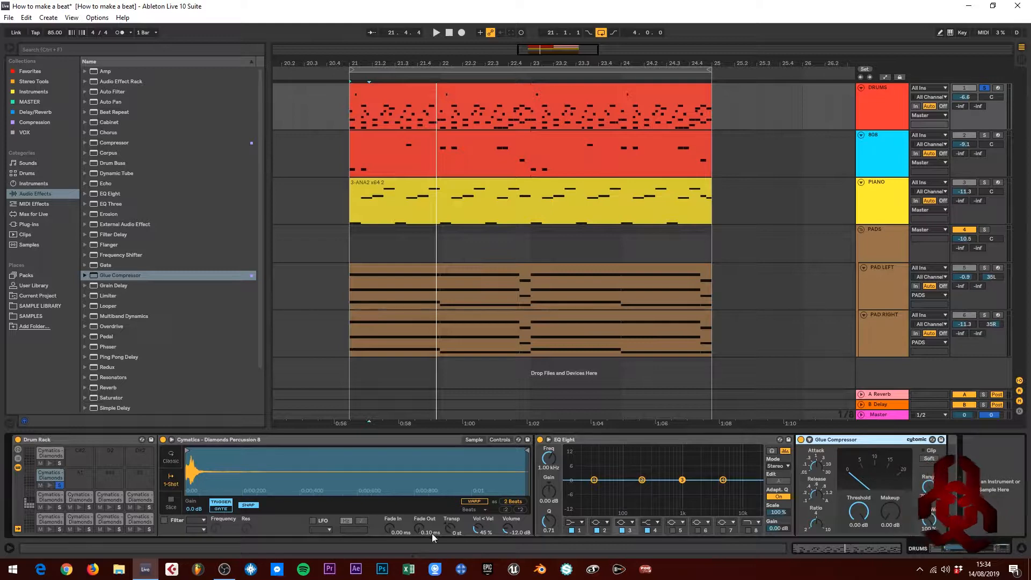
pyautogui.press('space')
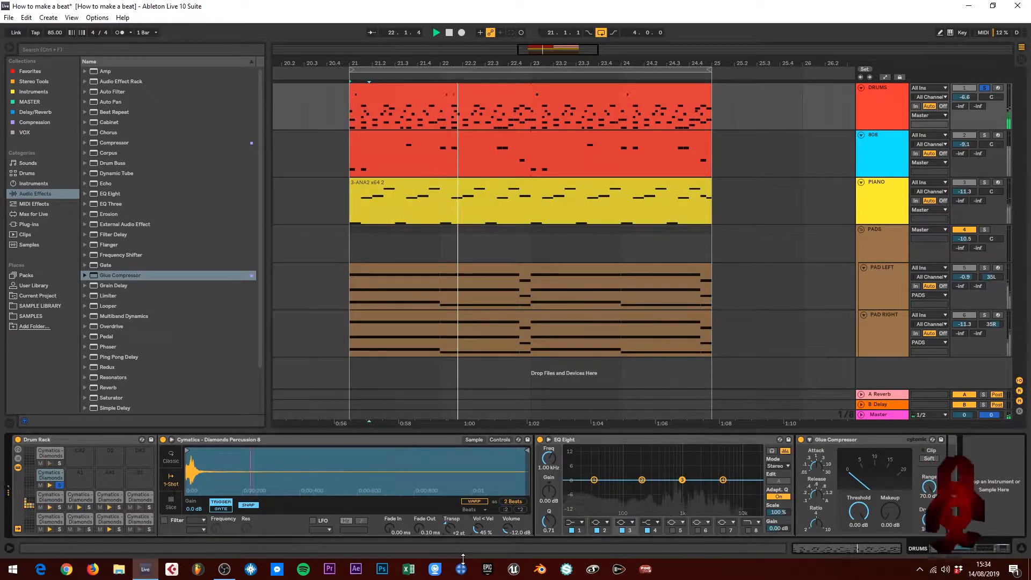
pyautogui.click(59, 485)
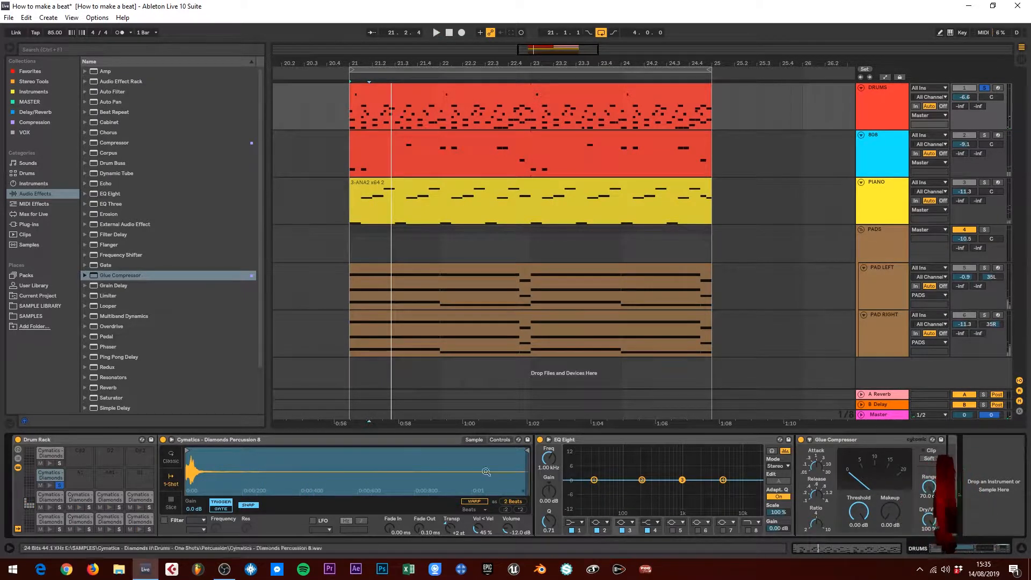
# Step: Shape Percussion 8's EQ Eight with a 344 Hz low cut and a 2.11 dB boost at 2.50 kHz, and set its Glue Compressor threshold to -26.0 dB
pyautogui.click(573, 521)
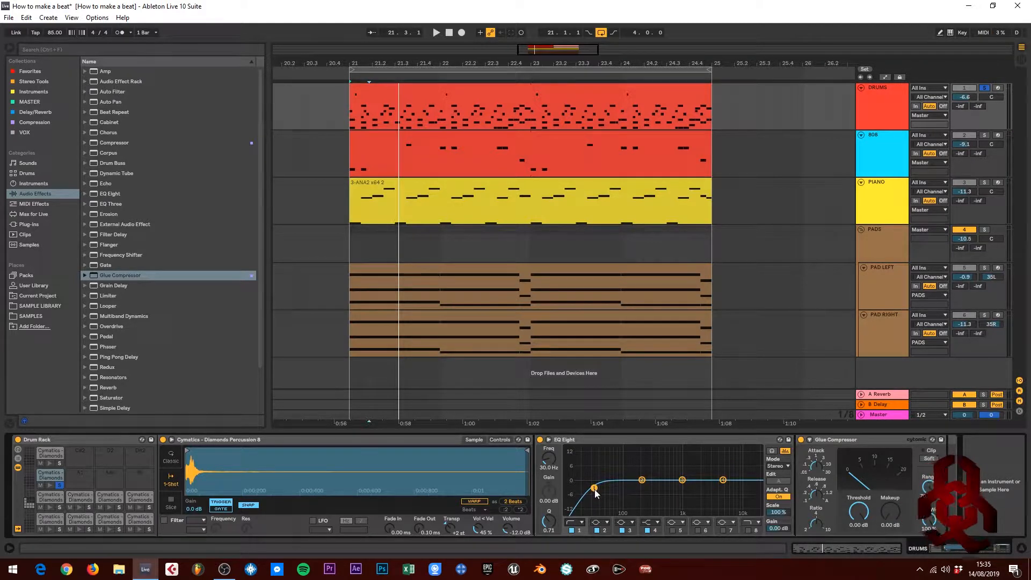
pyautogui.moveTo(593, 488); pyautogui.dragTo(656, 487)
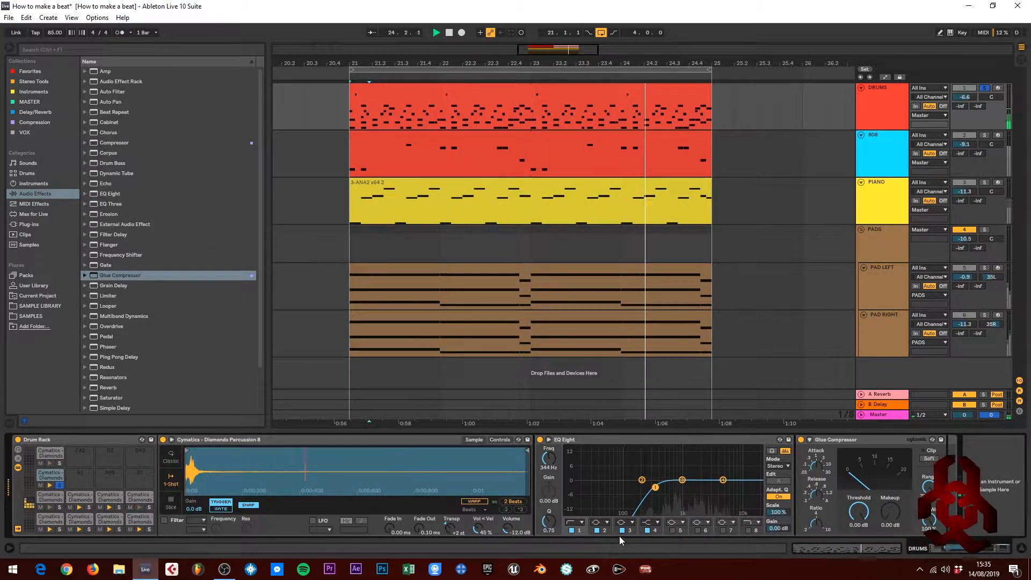
pyautogui.moveTo(723, 479)
pyautogui.mouseDown()
pyautogui.moveTo(728, 491)
pyautogui.moveTo(738, 486)
pyautogui.moveTo(690, 476)
pyautogui.moveTo(705, 477)
pyautogui.mouseUp()
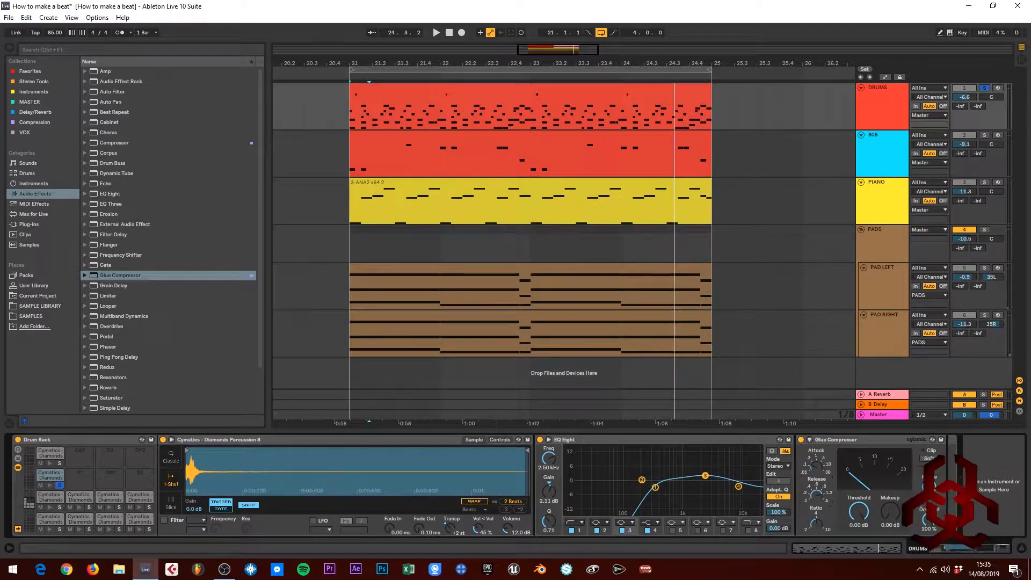
pyautogui.moveTo(857, 515); pyautogui.dragTo(857, 572)
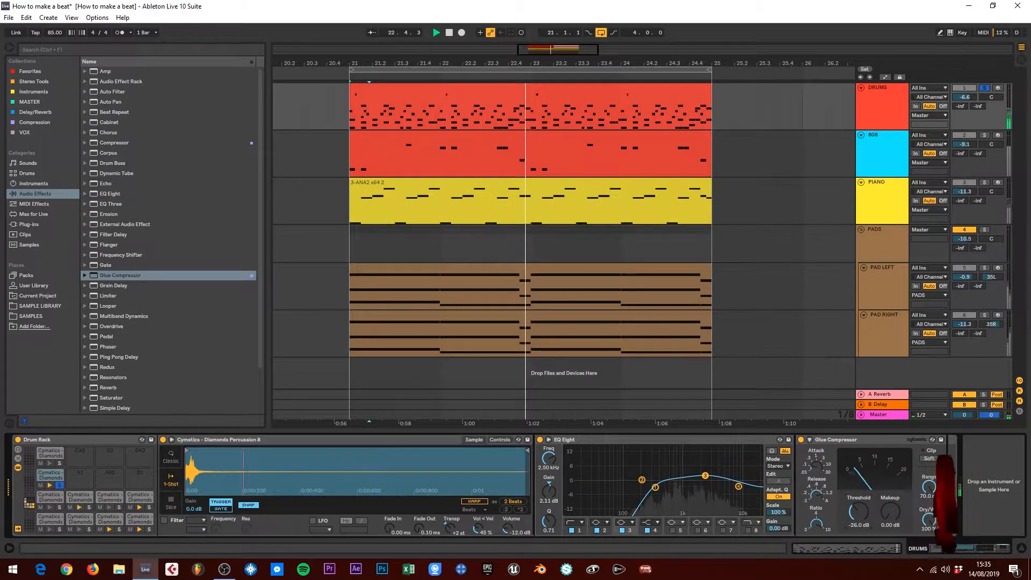
# Step: Set Percussion 8's Glue Compressor makeup to 1.75 dB, comparing it bypassed and within the full mix before soloing DRUMS again
pyautogui.moveTo(890, 512); pyautogui.dragTo(890, 503)
pyautogui.click(799, 440)
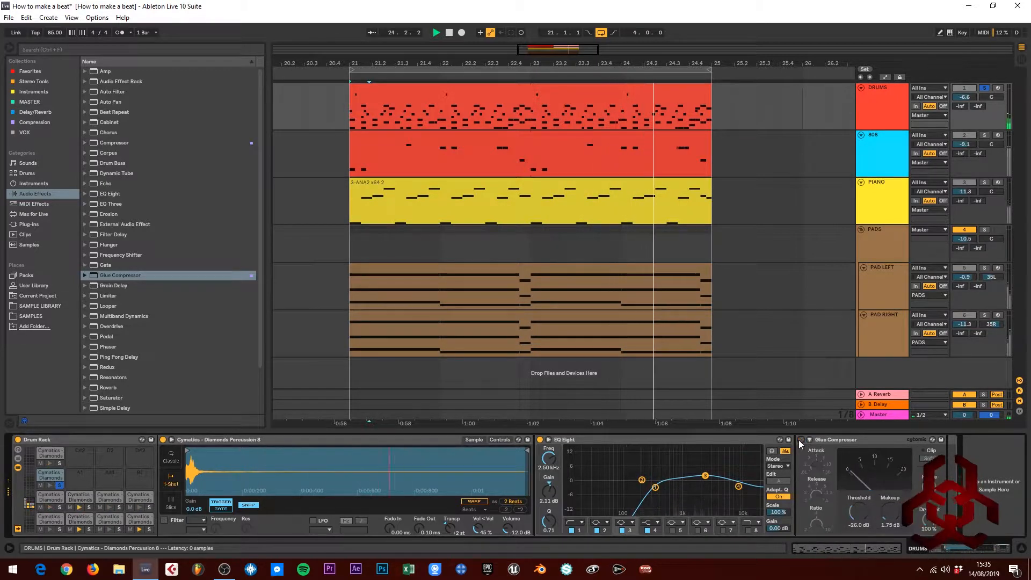
pyautogui.click(799, 439)
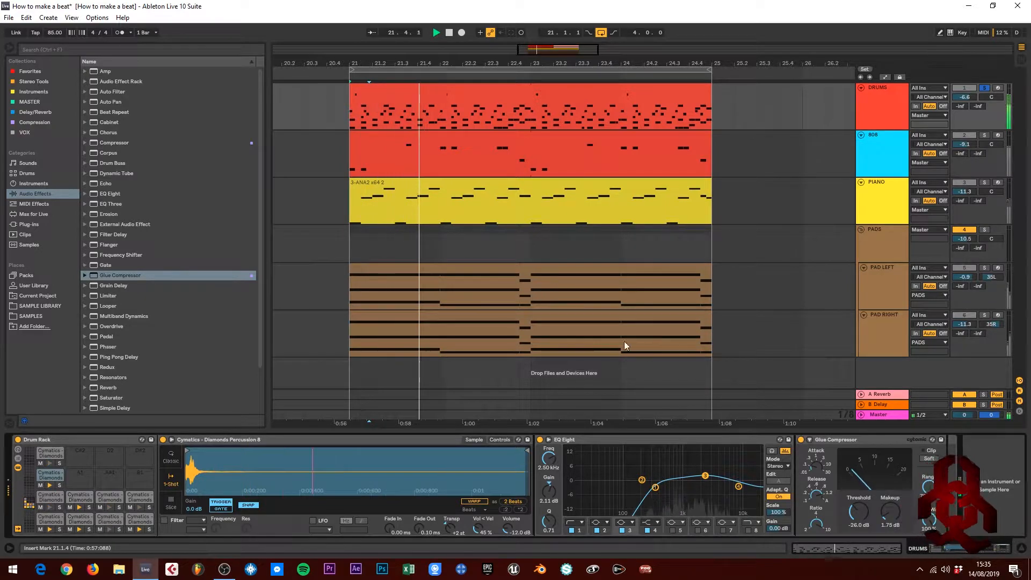
pyautogui.click(983, 88)
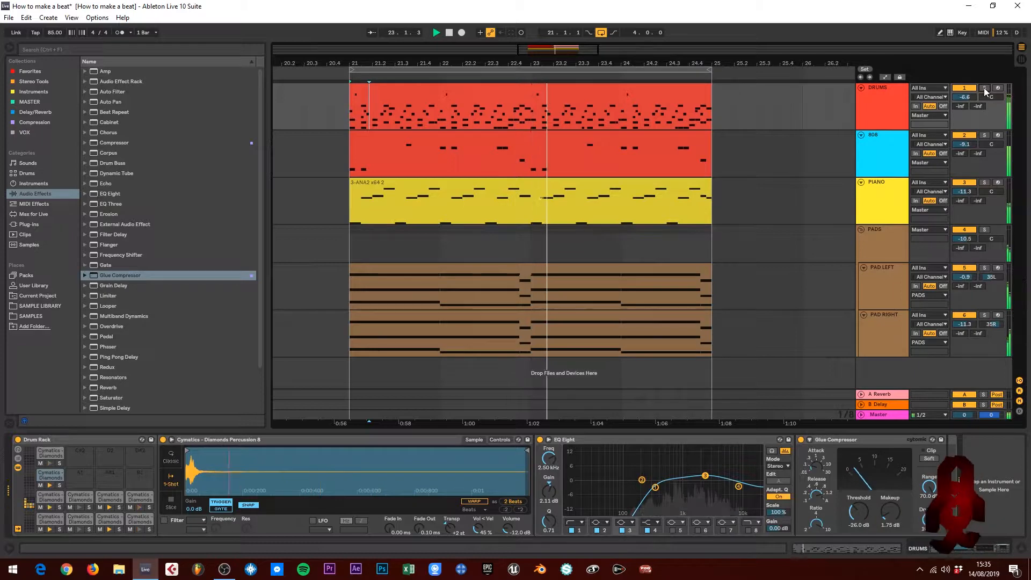
pyautogui.click(983, 88)
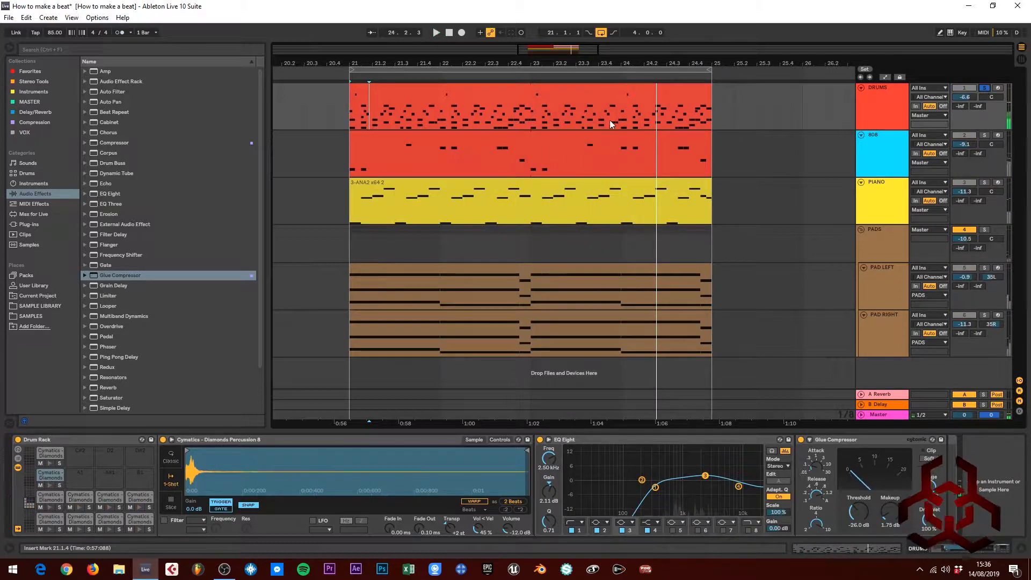
# Step: Solo the Percussion 21 pad in the Drum Rack and audition it from the start of the loop
pyautogui.click(43, 458)
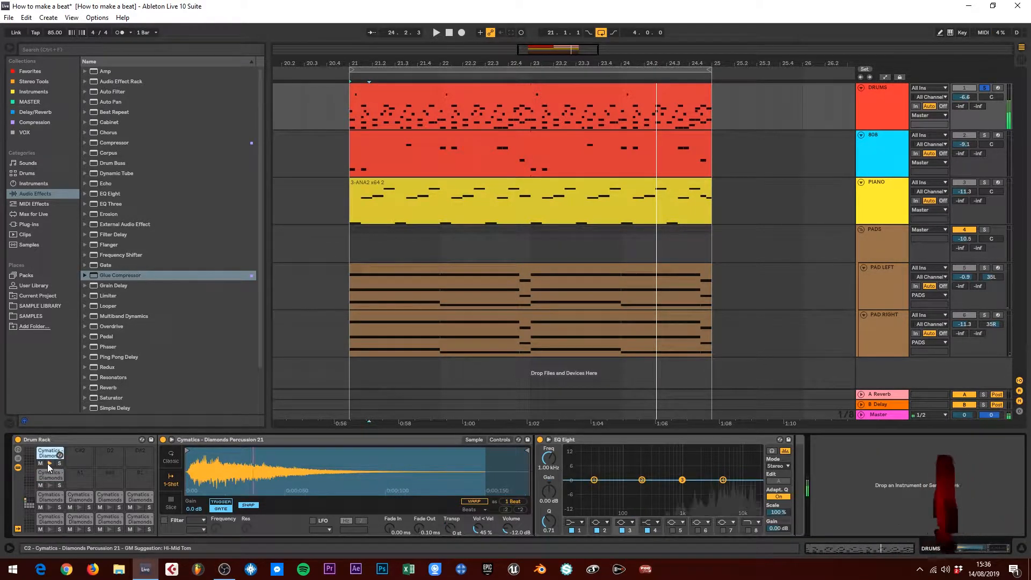
pyautogui.click(59, 463)
pyautogui.click(473, 69)
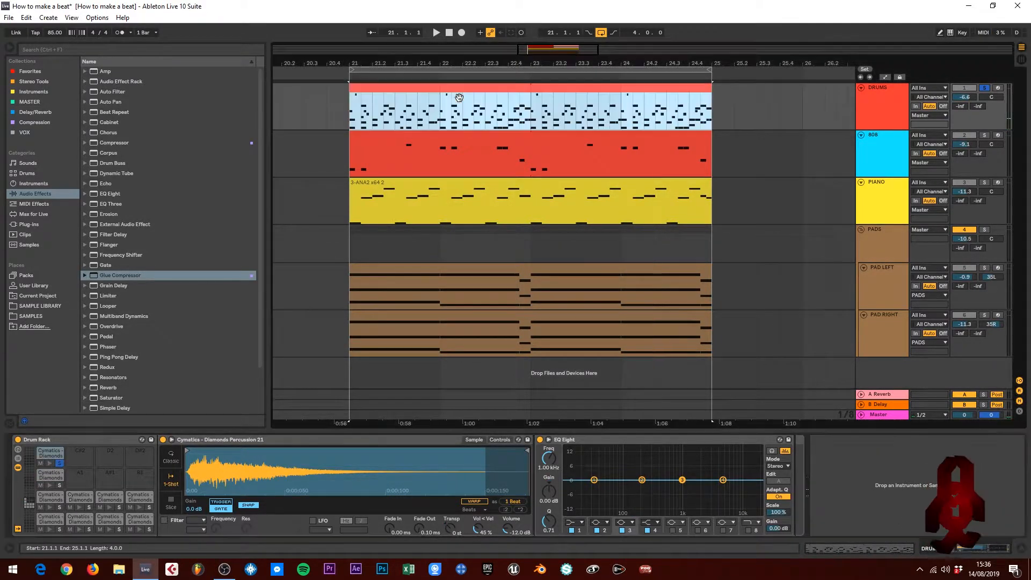
pyautogui.press('space')
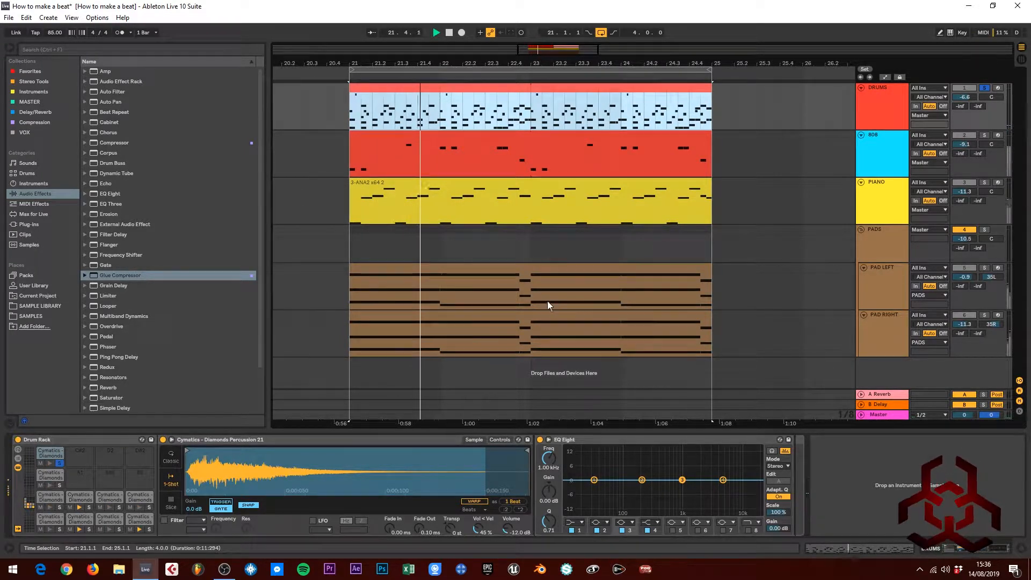
pyautogui.press('space')
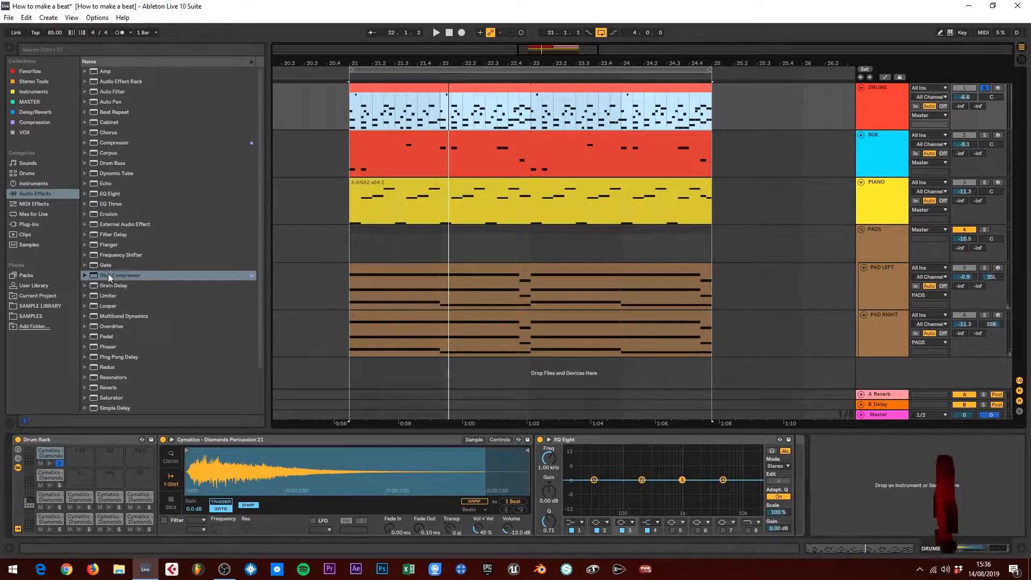
# Step: Add a Glue Compressor after EQ Eight on the Percussion 21 chain
pyautogui.moveTo(108, 274); pyautogui.dragTo(660, 449)
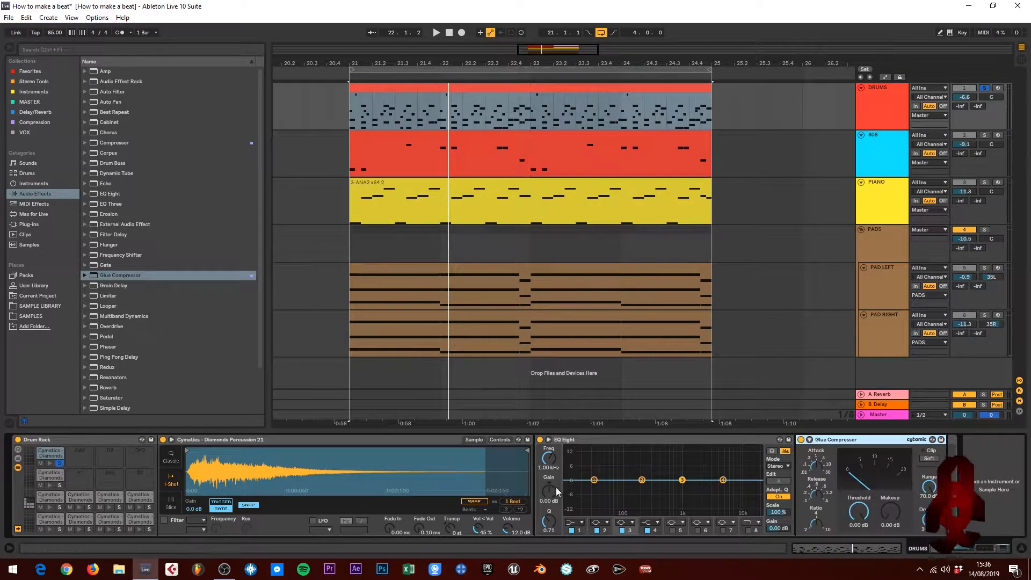
pyautogui.click(710, 440)
pyautogui.click(889, 440)
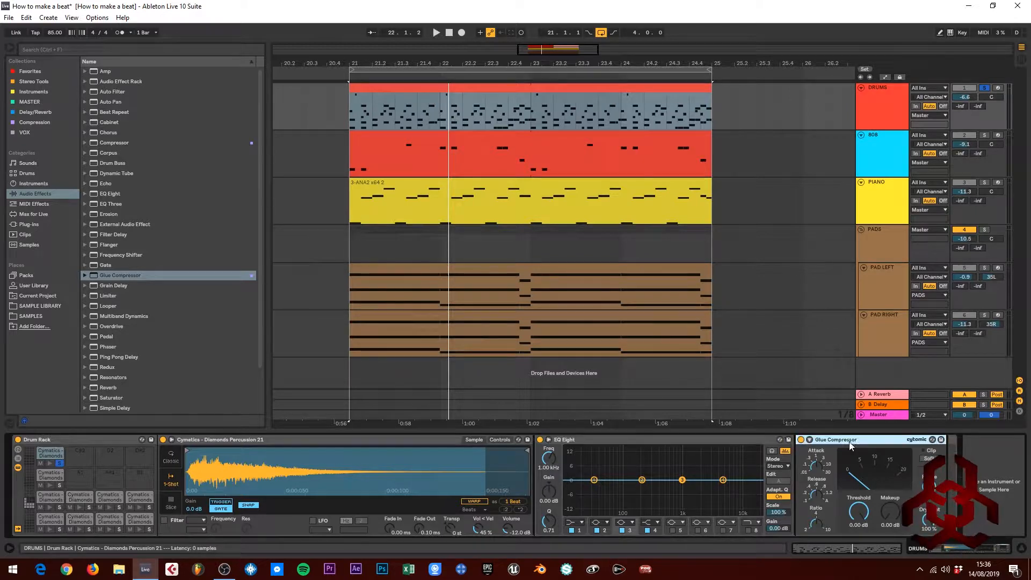
pyautogui.click(746, 439)
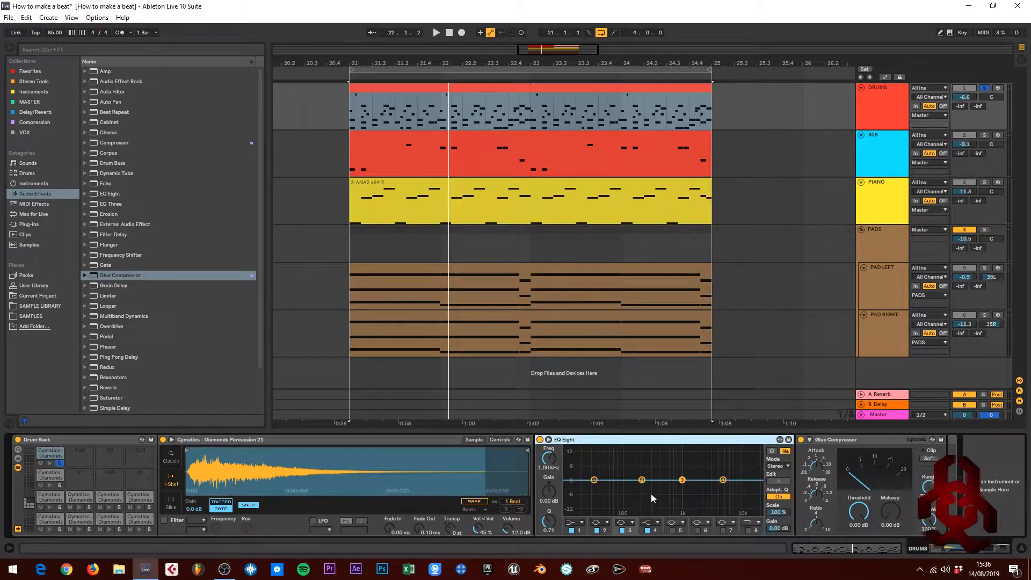
# Step: Audition Percussion 21 soloed and together with the other drums, replaying the start of the loop
pyautogui.press('space')
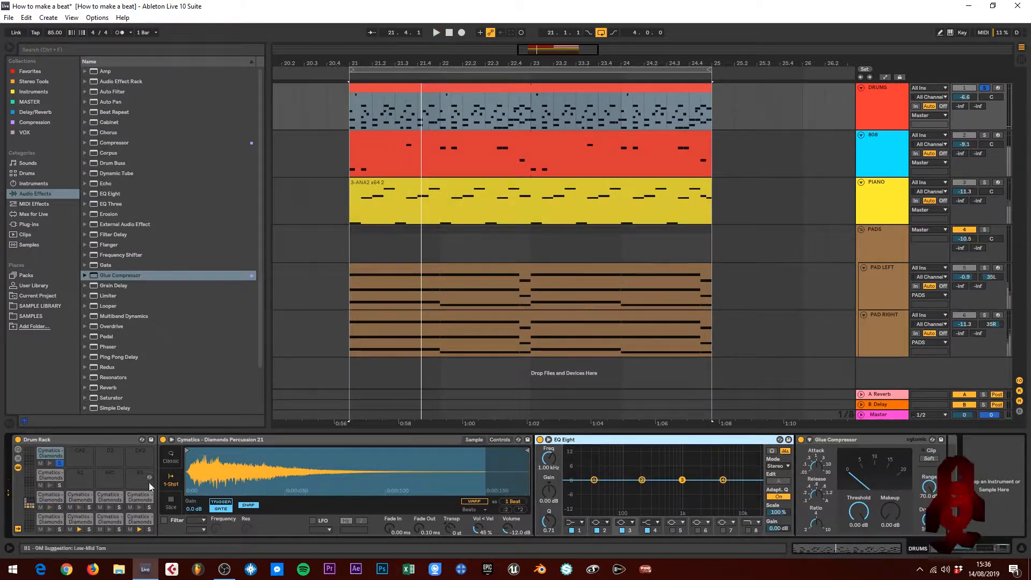
pyautogui.press('space')
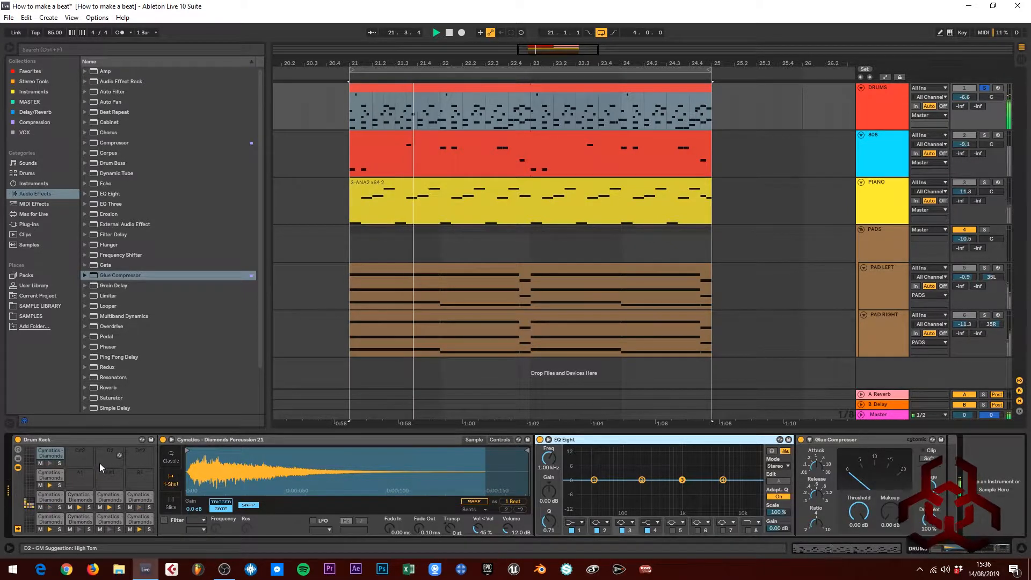
pyautogui.press('space')
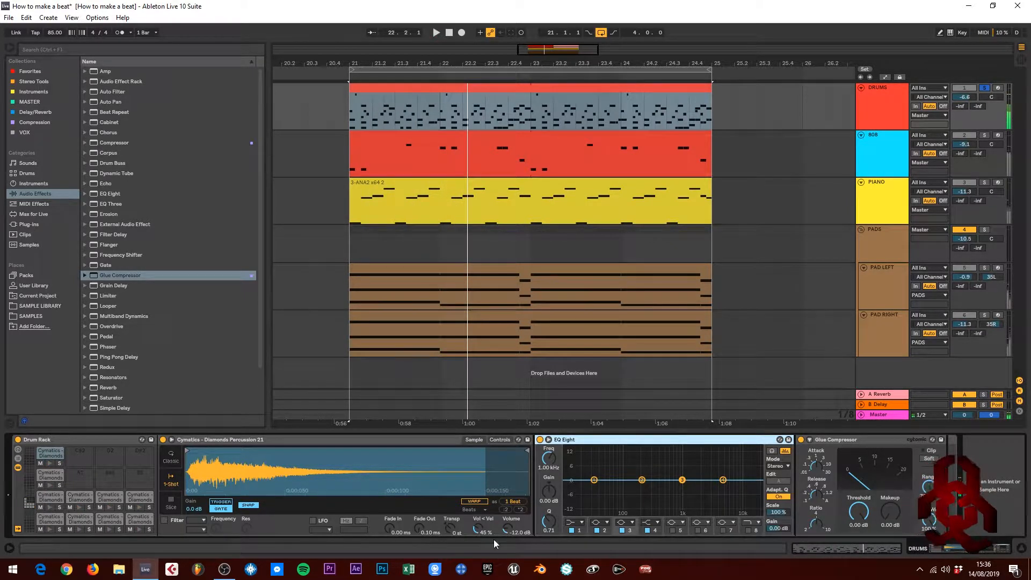
pyautogui.press('space')
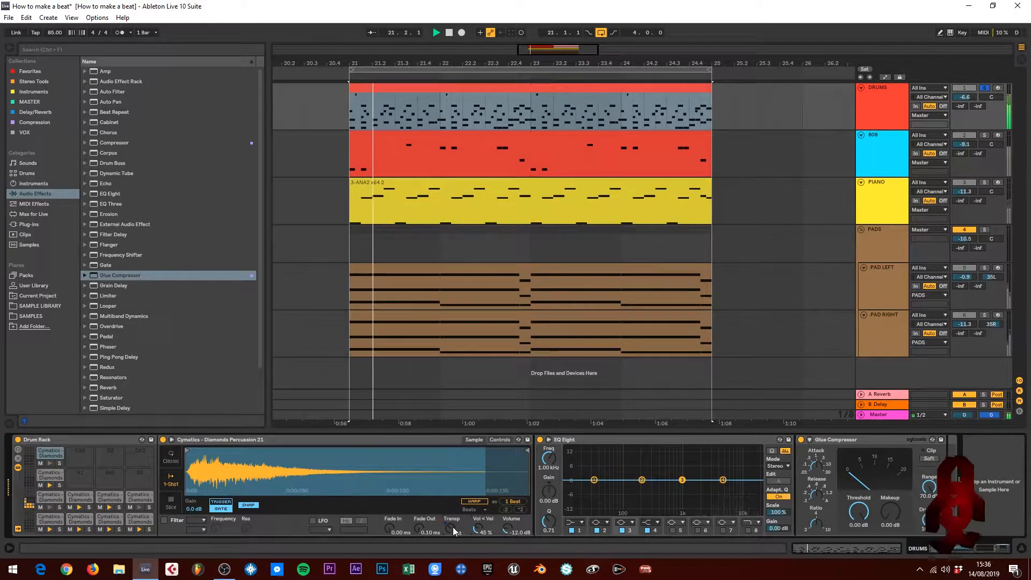
pyautogui.press('space')
pyautogui.press('space')
pyautogui.press('space')
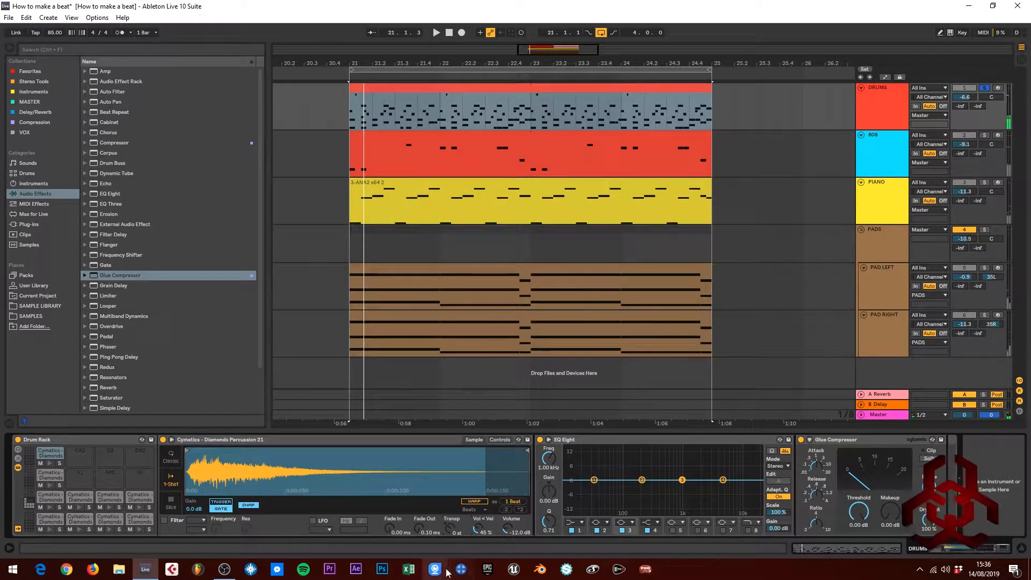
pyautogui.press('space')
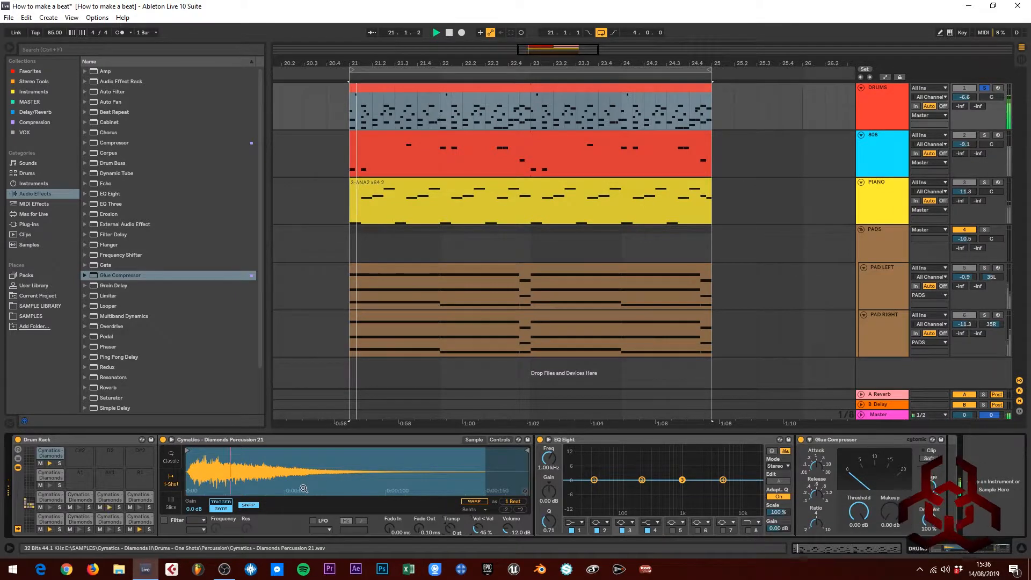
# Step: Turn band 1 of Percussion 21's EQ Eight into a low cut at 5.62 kHz with a Q of 0.75, checking it during playback
pyautogui.click(571, 522)
pyautogui.click(576, 467)
pyautogui.press('space')
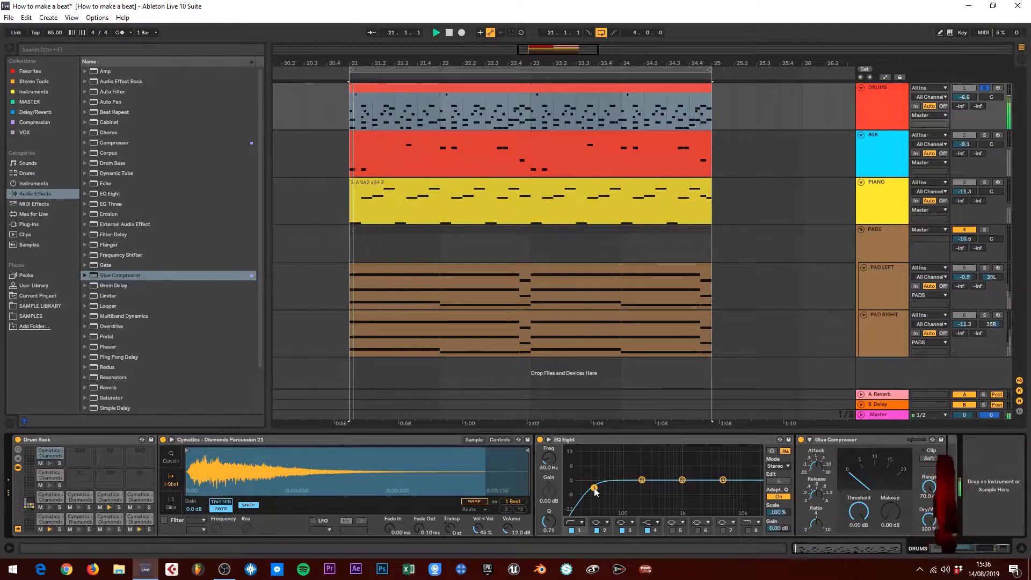
pyautogui.moveTo(594, 488); pyautogui.dragTo(725, 487)
pyautogui.press('space')
pyautogui.press('space')
pyautogui.press('space')
pyautogui.press('space')
pyautogui.press('space')
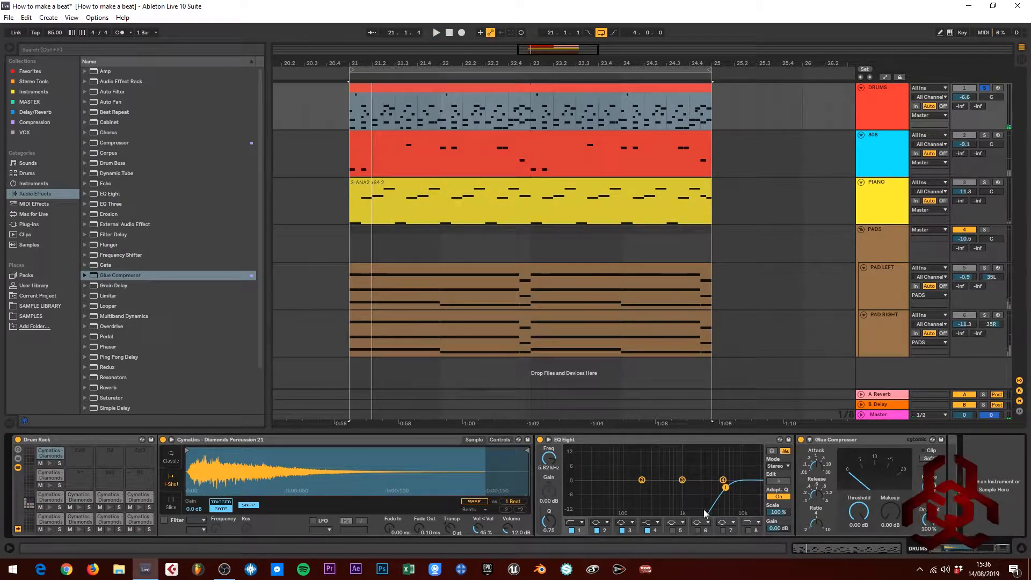
pyautogui.press('space')
pyautogui.press('space')
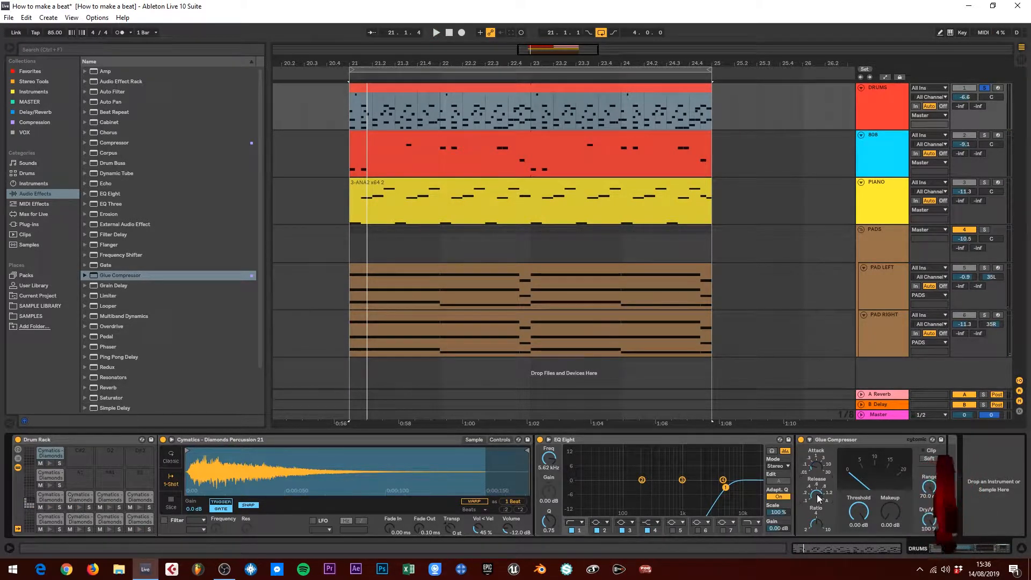
# Step: Set Percussion 21's Glue Compressor threshold to -31.4 dB and makeup to 3.97 dB, and compare the sound with it bypassed
pyautogui.press('space')
pyautogui.moveTo(854, 510); pyautogui.dragTo(858, 542)
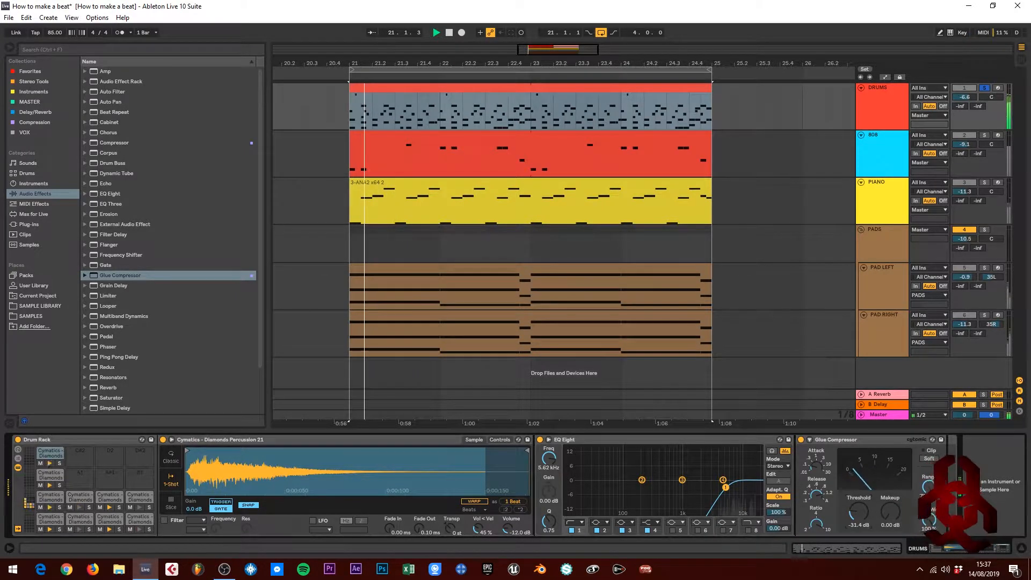
pyautogui.moveTo(887, 510); pyautogui.dragTo(887, 491)
pyautogui.press('space')
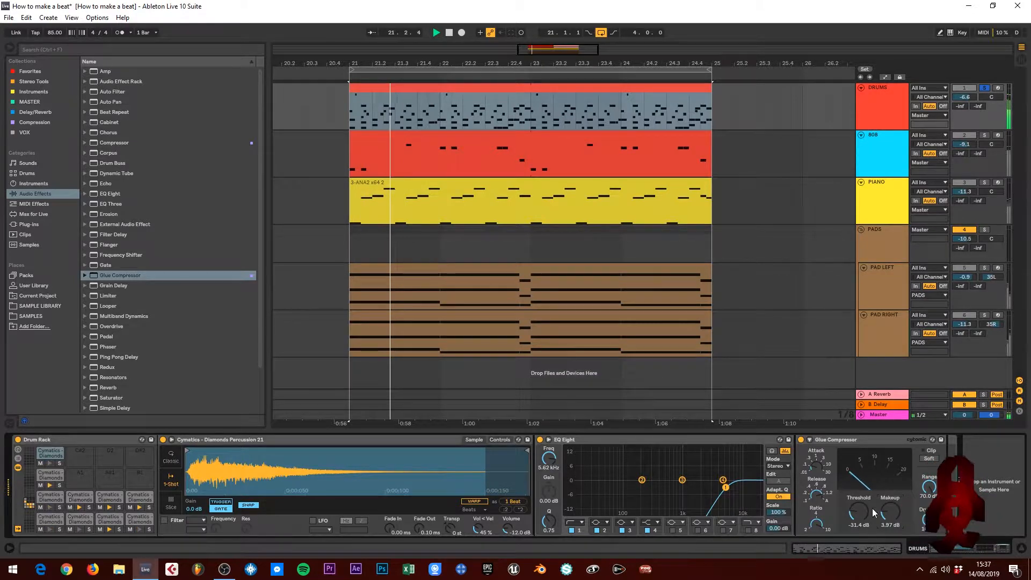
pyautogui.click(801, 440)
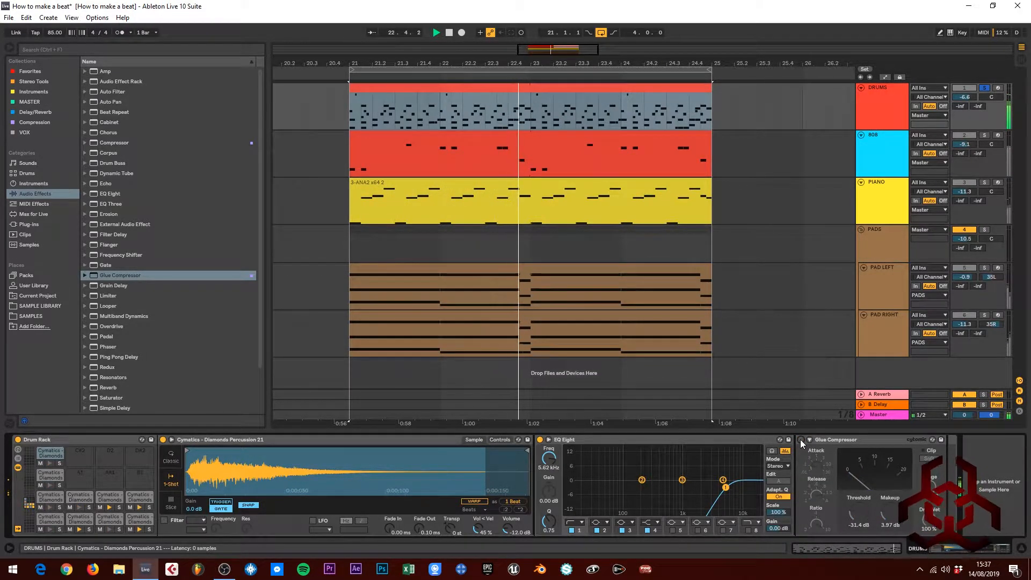
pyautogui.click(800, 440)
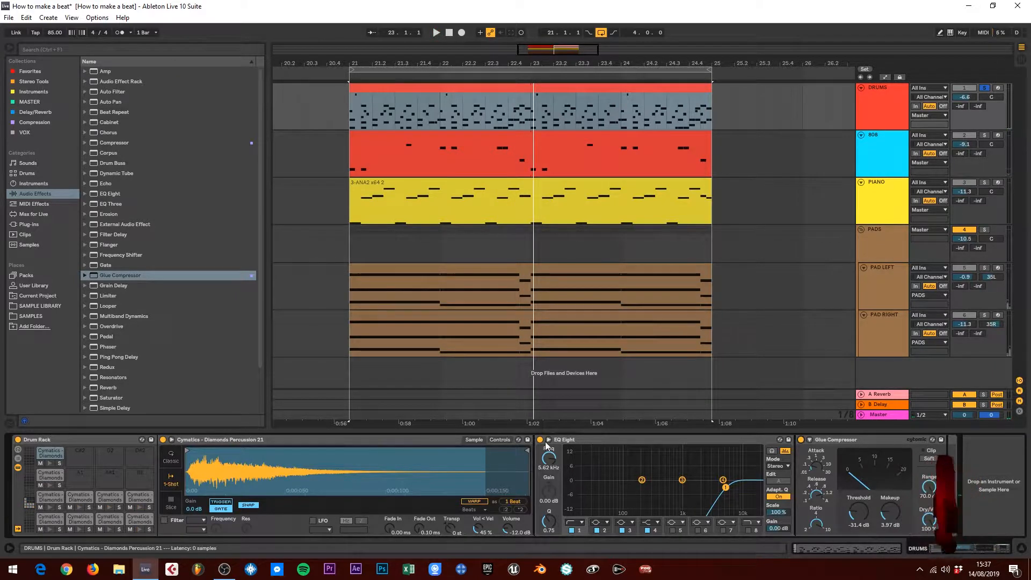
# Step: Show the chain list of the DRUMS track's Drum Rack from its first chain
pyautogui.click(881, 112)
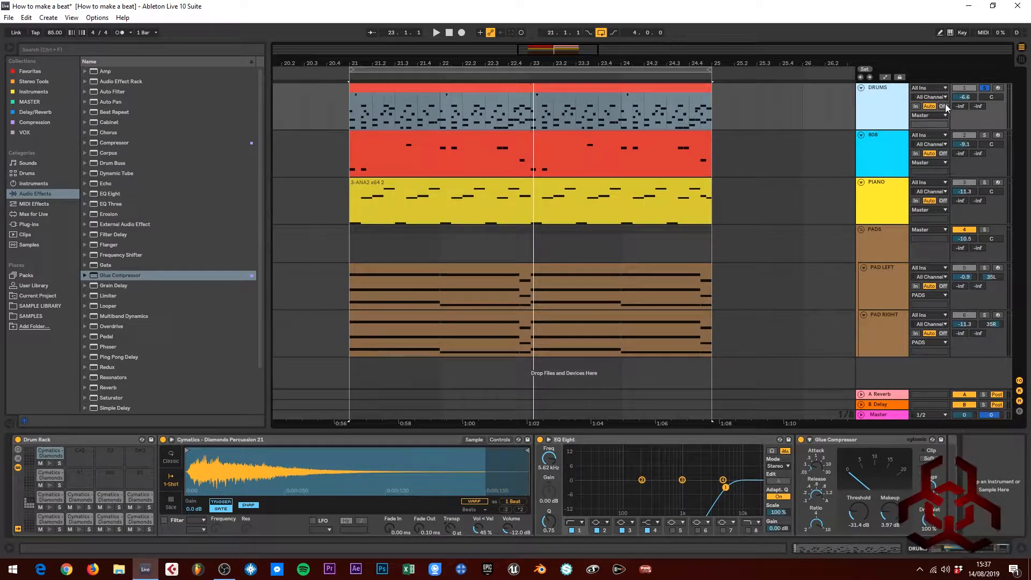
pyautogui.click(885, 89)
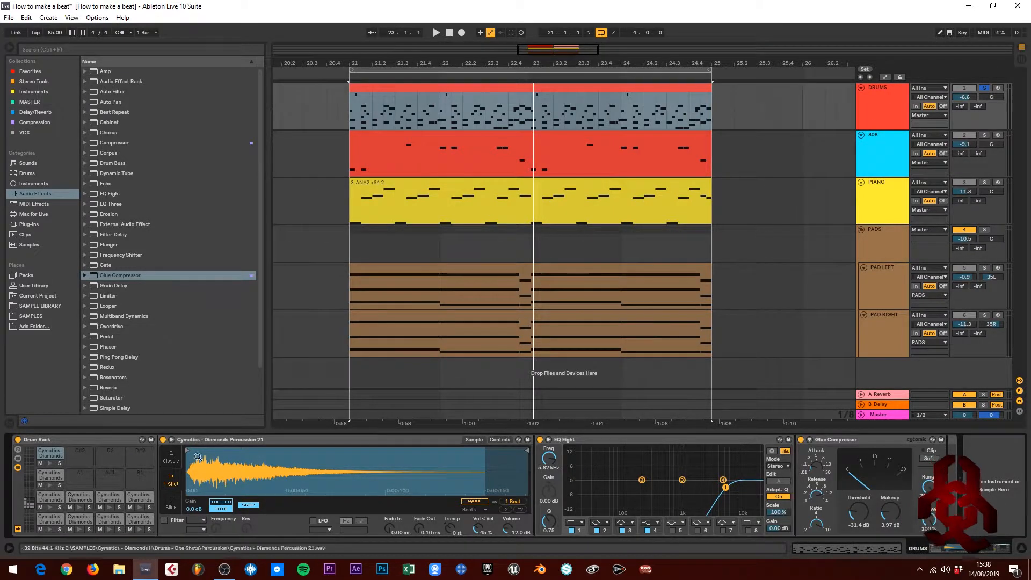
pyautogui.click(19, 460)
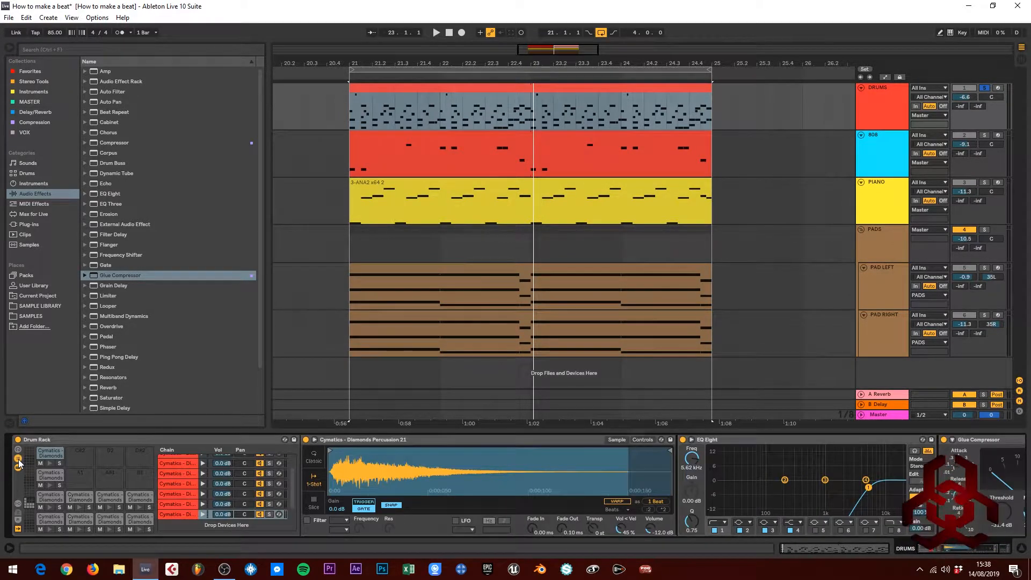
pyautogui.scroll(3, 200, 475)
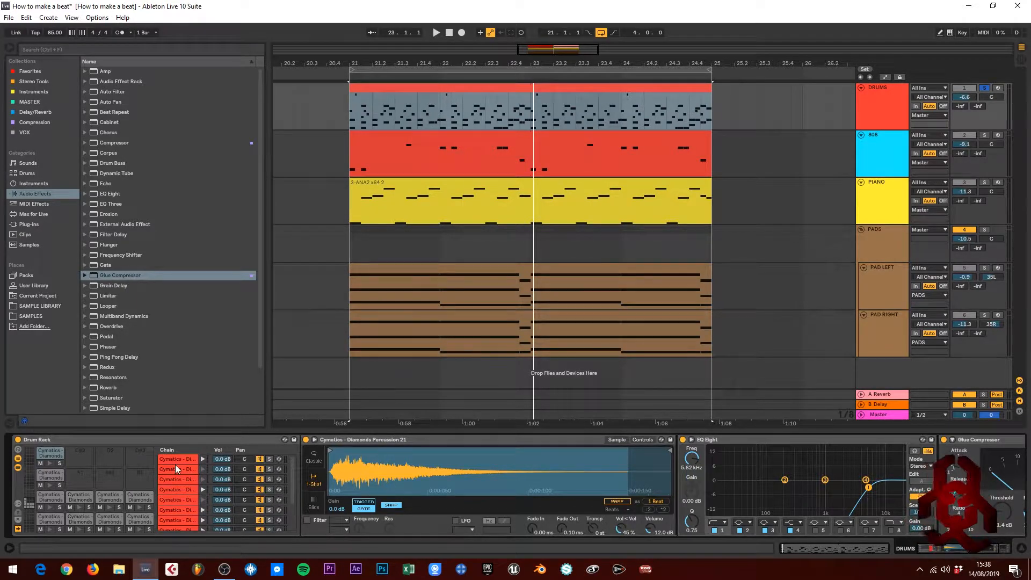
# Step: Check the pan settings of the first three Drum Rack chains and audition the kick chain
pyautogui.click(244, 460)
pyautogui.click(246, 469)
pyautogui.click(246, 480)
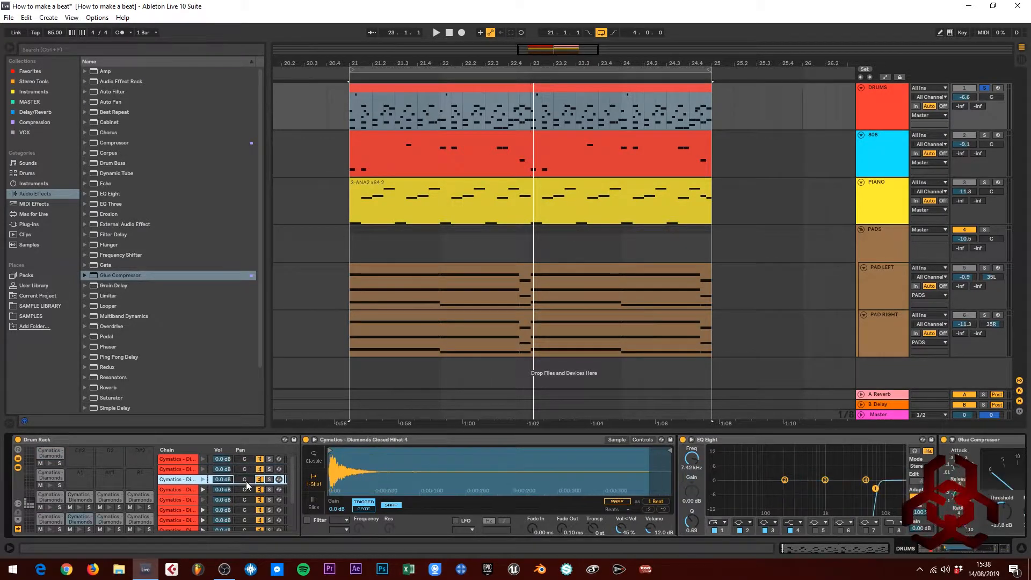
pyautogui.click(245, 471)
pyautogui.click(246, 460)
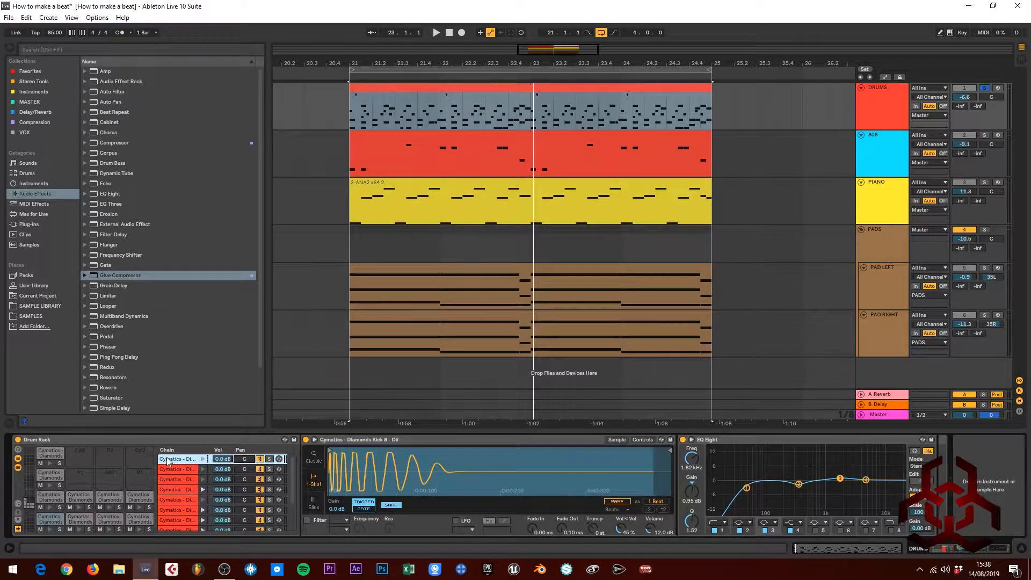
pyautogui.click(202, 459)
pyautogui.click(202, 459)
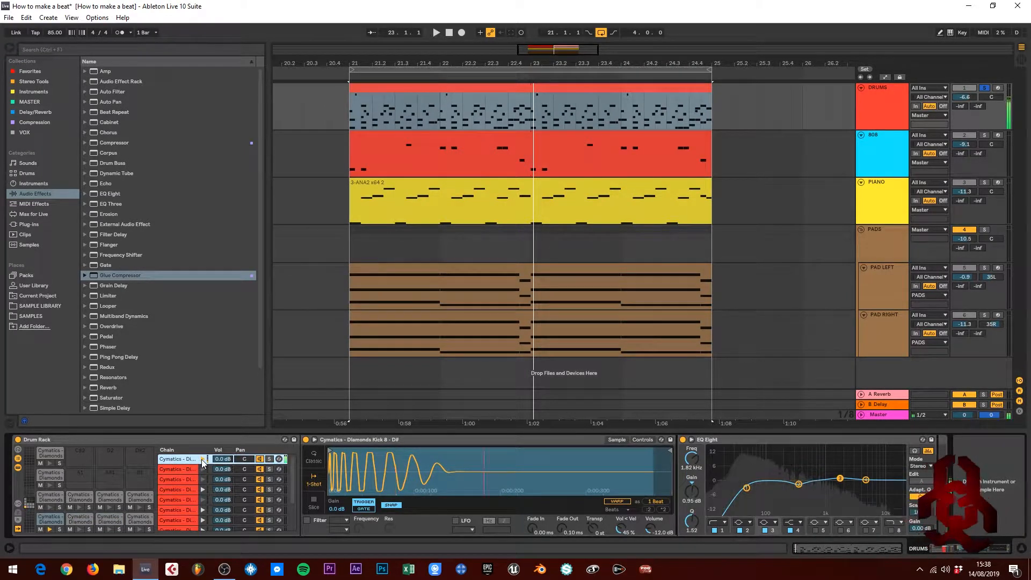
# Step: Pan the Diamonds Snare 8 chain in the drum rack to 7R and check it against loop playback
pyautogui.click(202, 460)
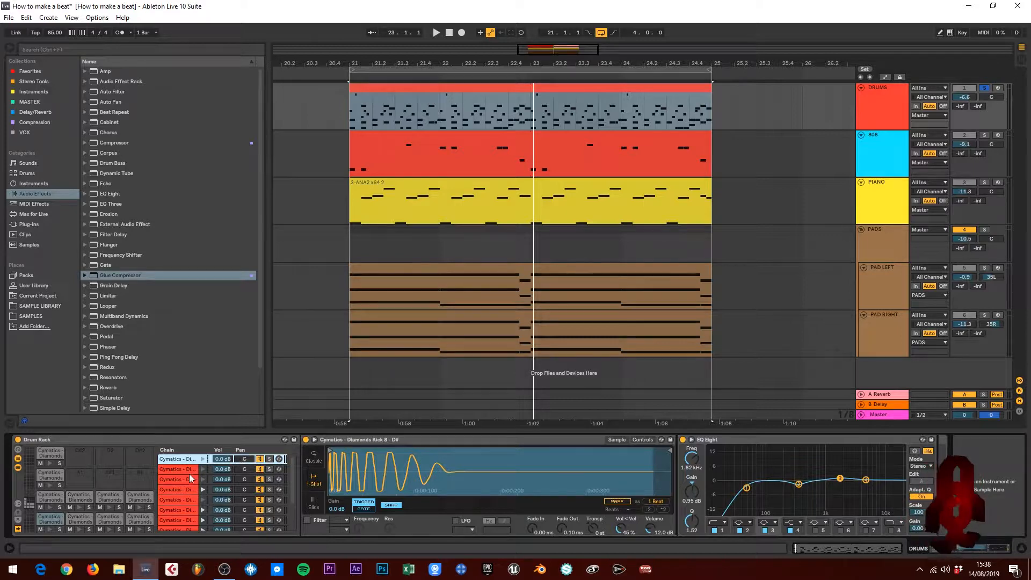
pyautogui.click(173, 469)
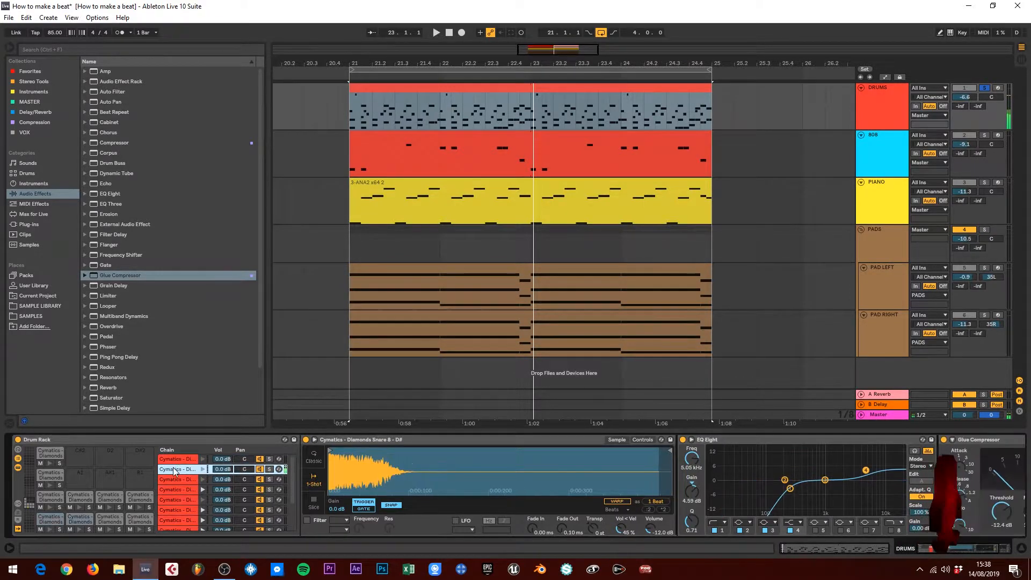
pyautogui.click(245, 472)
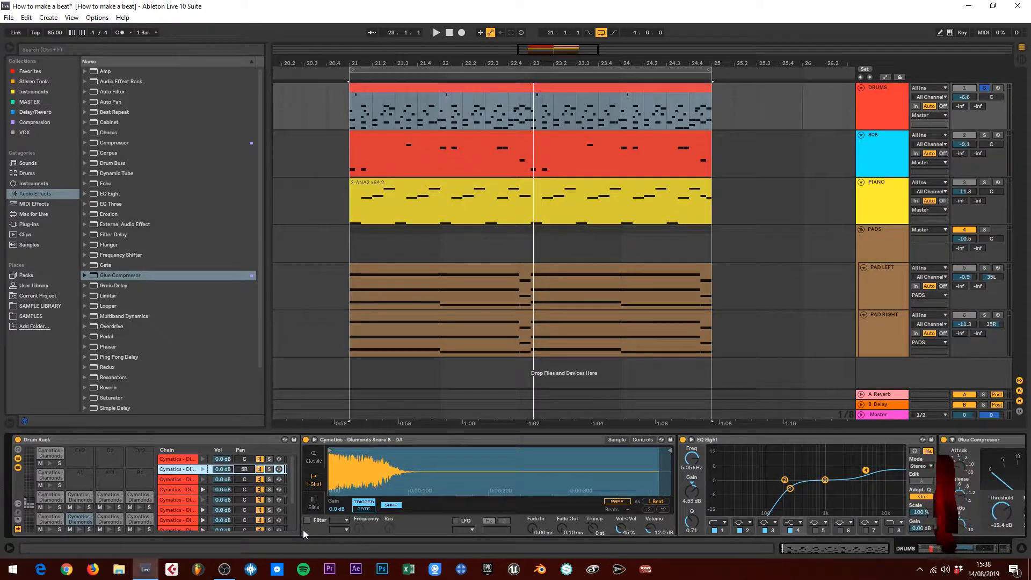
pyautogui.press('space')
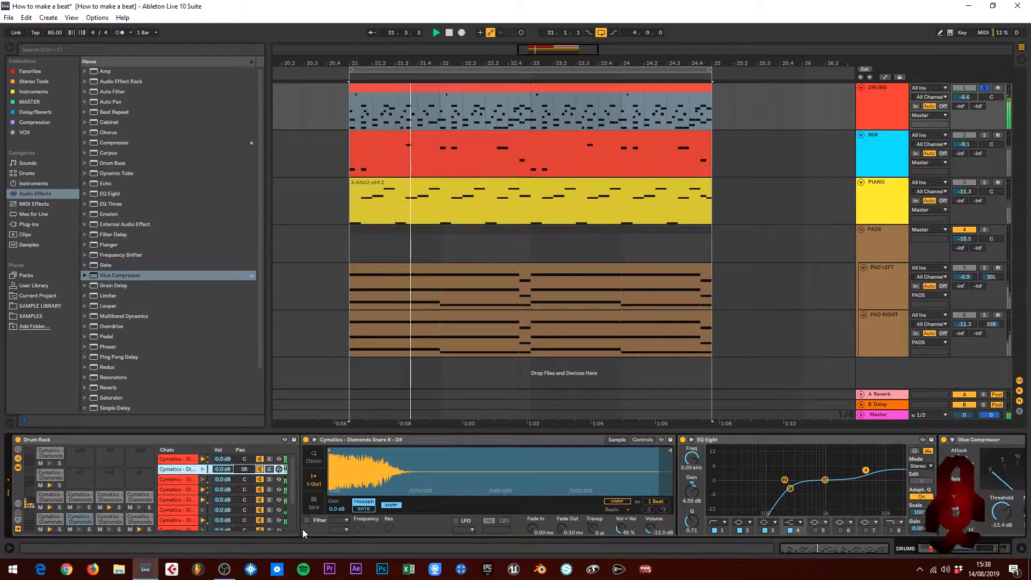
pyautogui.doubleClick(248, 470)
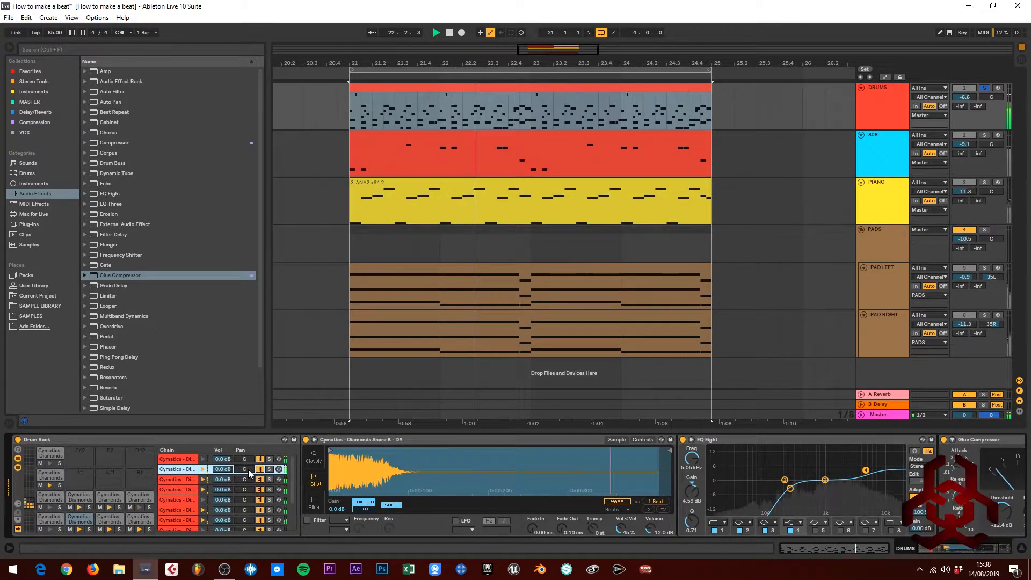
pyautogui.moveTo(248, 469); pyautogui.dragTo(248, 469)
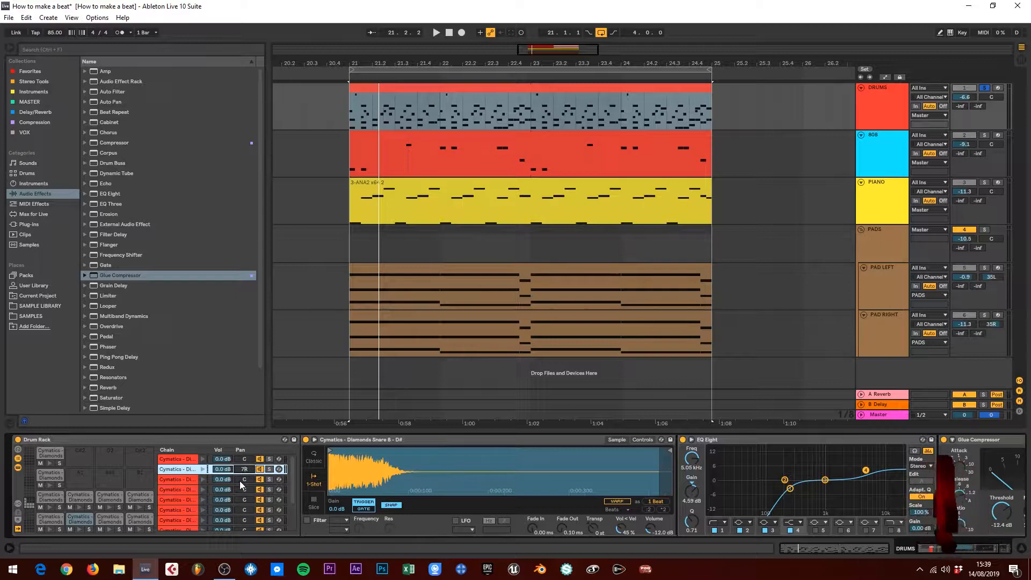
pyautogui.press('space')
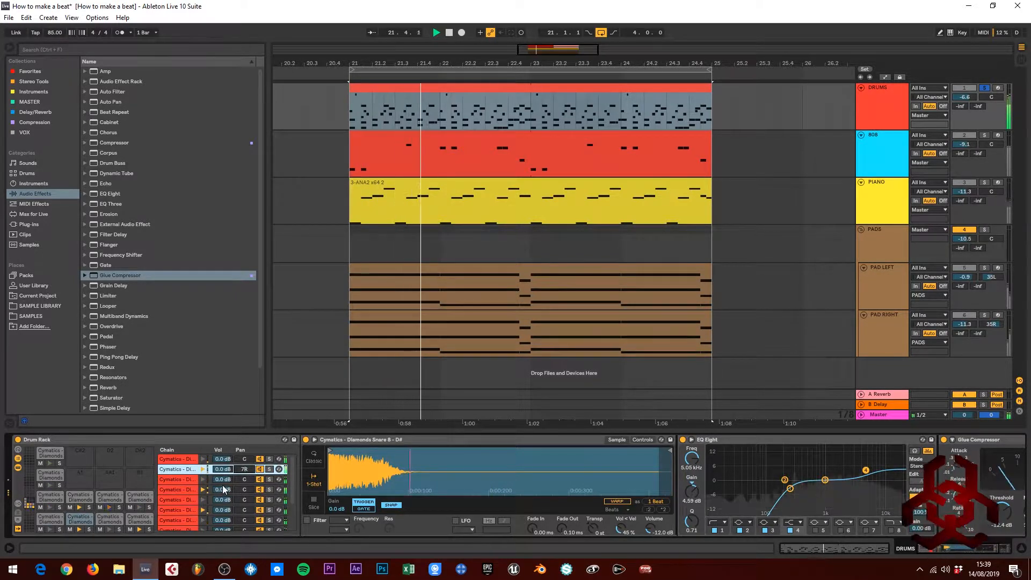
# Step: Solo the Closed Hihat 4 and Closed Hihat 11 chains during playback to hear them alone, and clear the solos
pyautogui.click(185, 481)
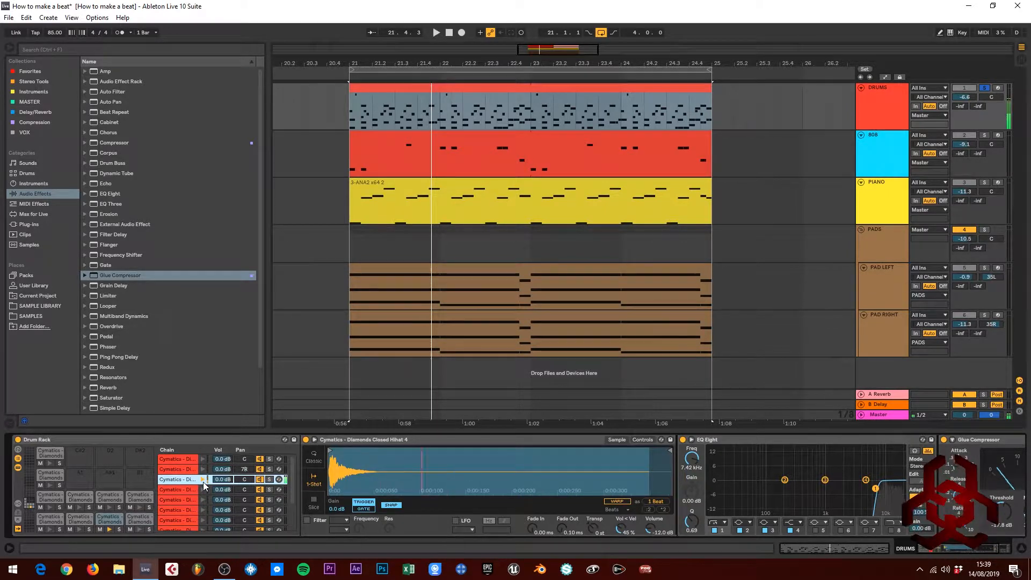
pyautogui.click(270, 488)
pyautogui.press('space')
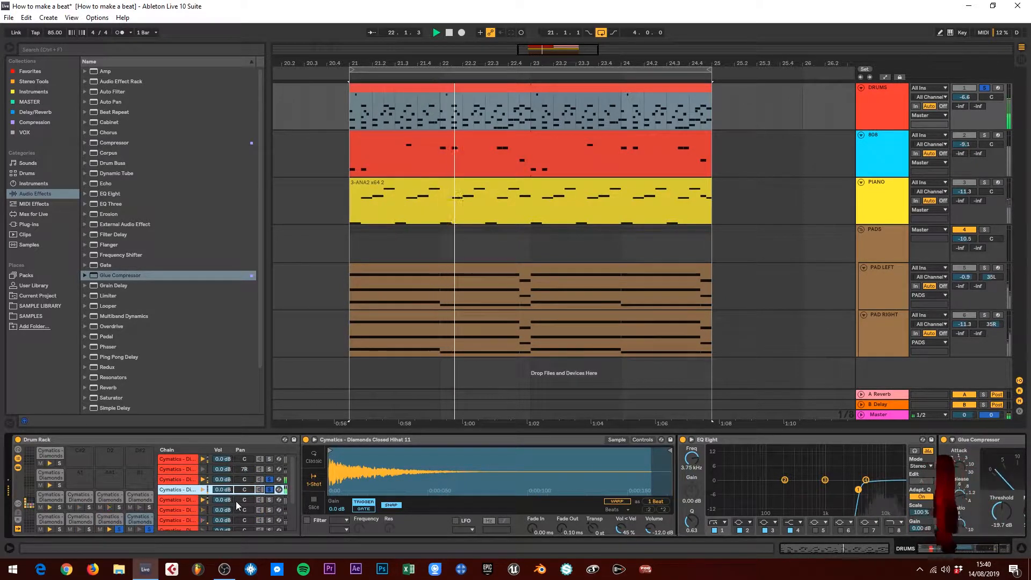
pyautogui.click(270, 480)
pyautogui.click(269, 490)
pyautogui.click(270, 489)
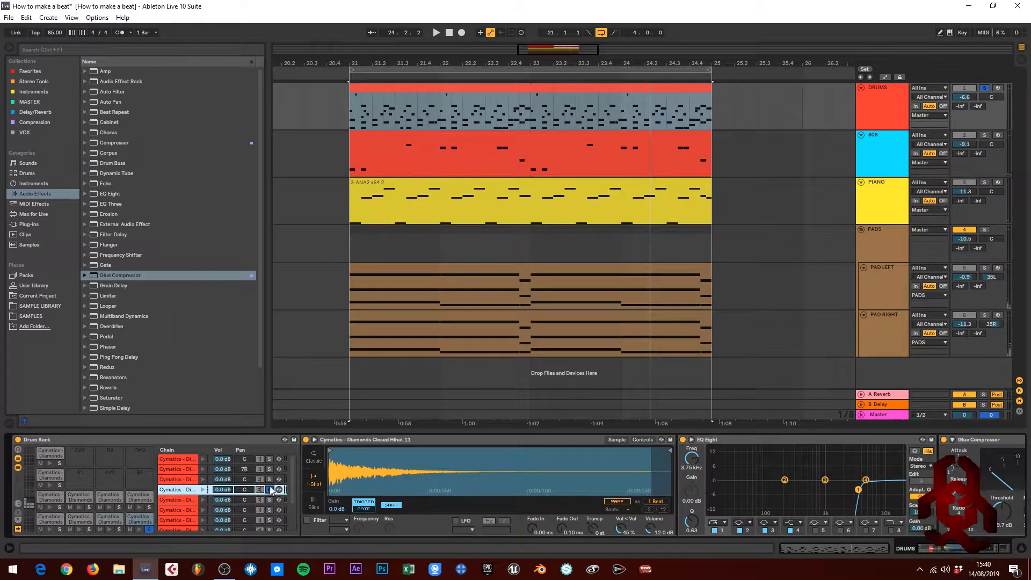
pyautogui.click(270, 487)
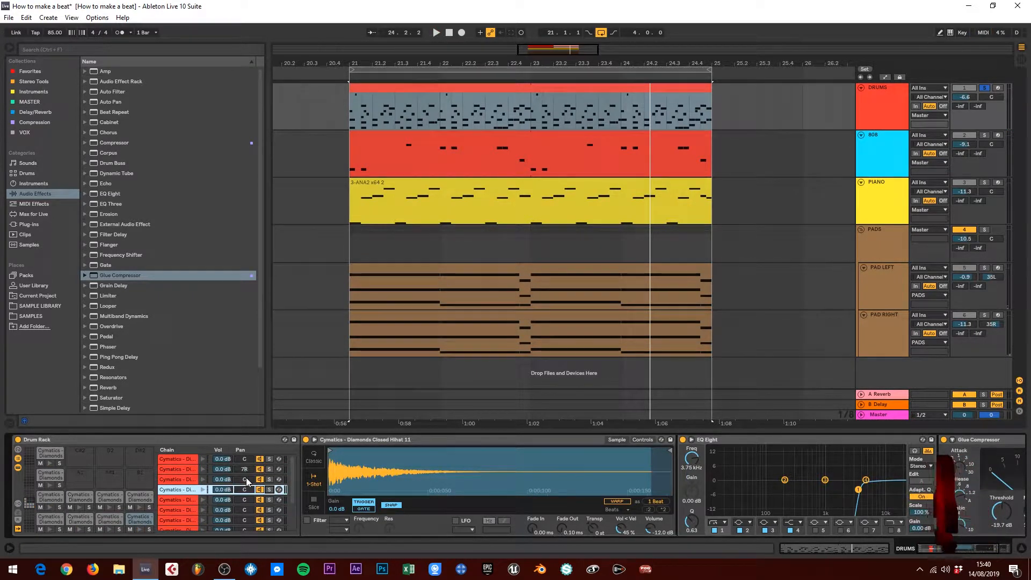
# Step: Pan the Closed Hihat 4 chain to 23L and the Closed Hihat 11 chain to 16L, checking the balance in playback
pyautogui.moveTo(246, 479); pyautogui.dragTo(246, 489)
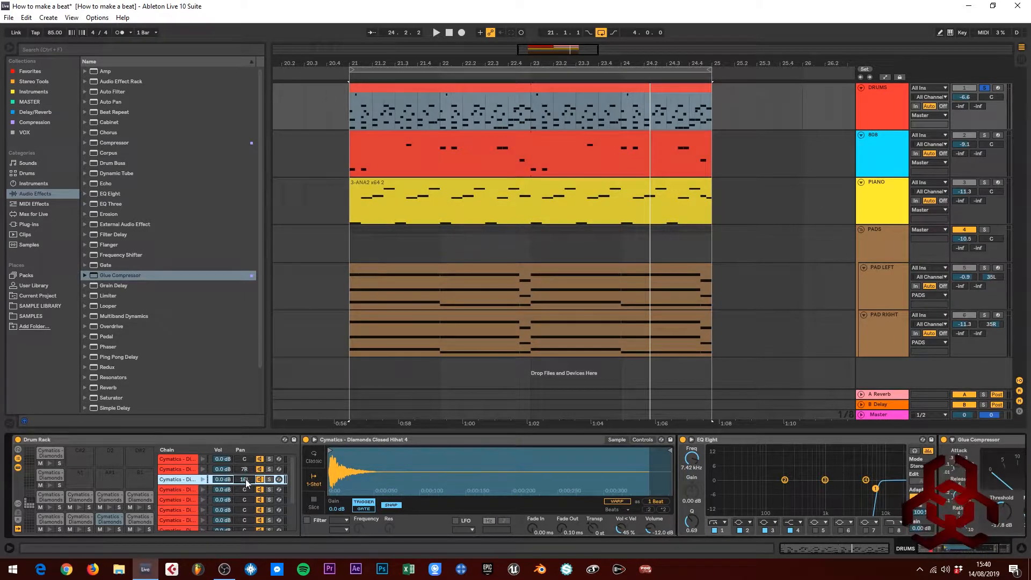
pyautogui.moveTo(243, 489); pyautogui.dragTo(244, 496)
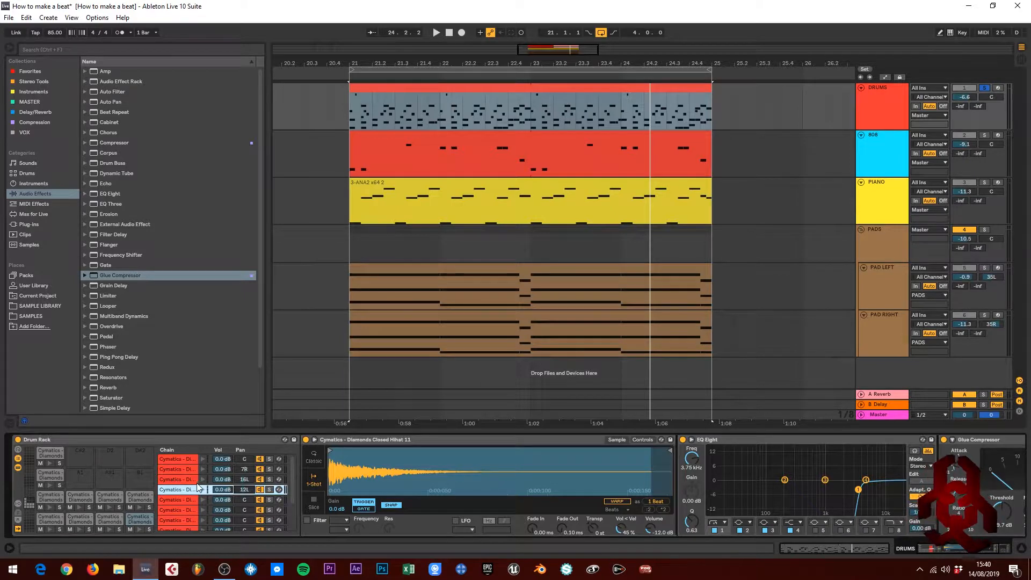
pyautogui.press('space')
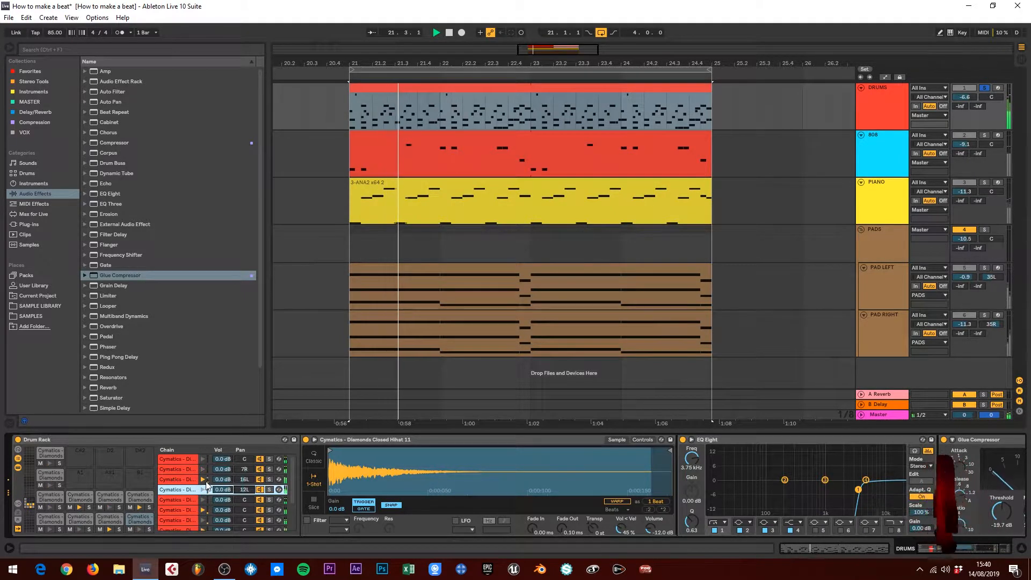
pyautogui.press('space')
pyautogui.moveTo(244, 479); pyautogui.dragTo(245, 489)
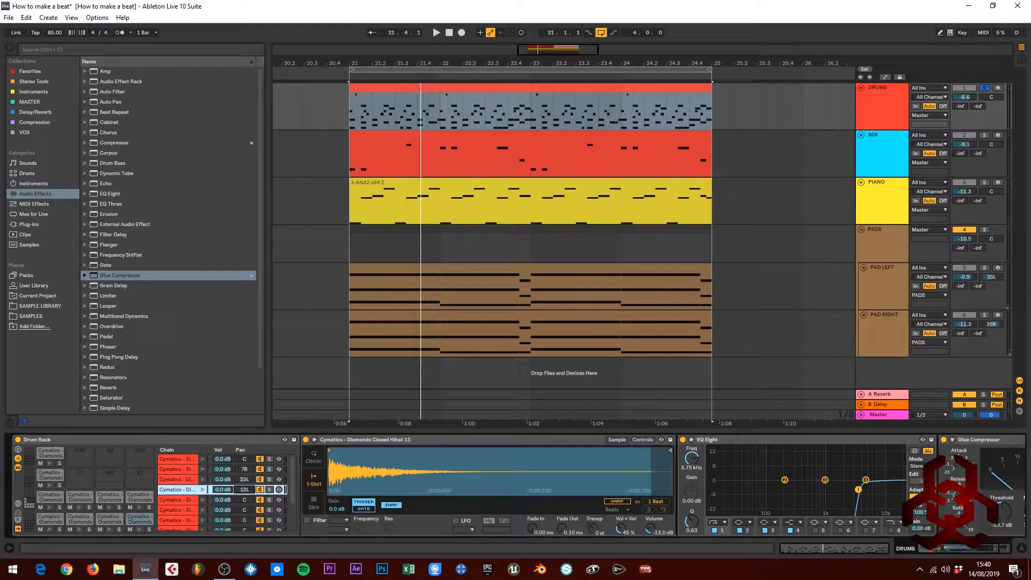
pyautogui.press('space')
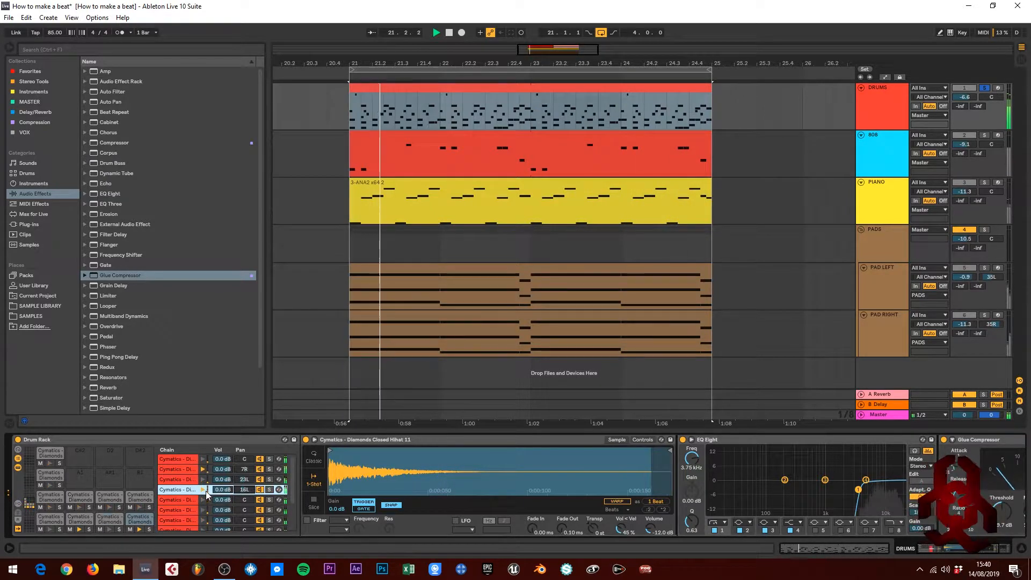
pyautogui.press('space')
# Step: Try panning the Open Hihat 4 chain to 23R and the Open Hihat 5 chain to 9R, and play the loop
pyautogui.scroll(-1, 208, 494)
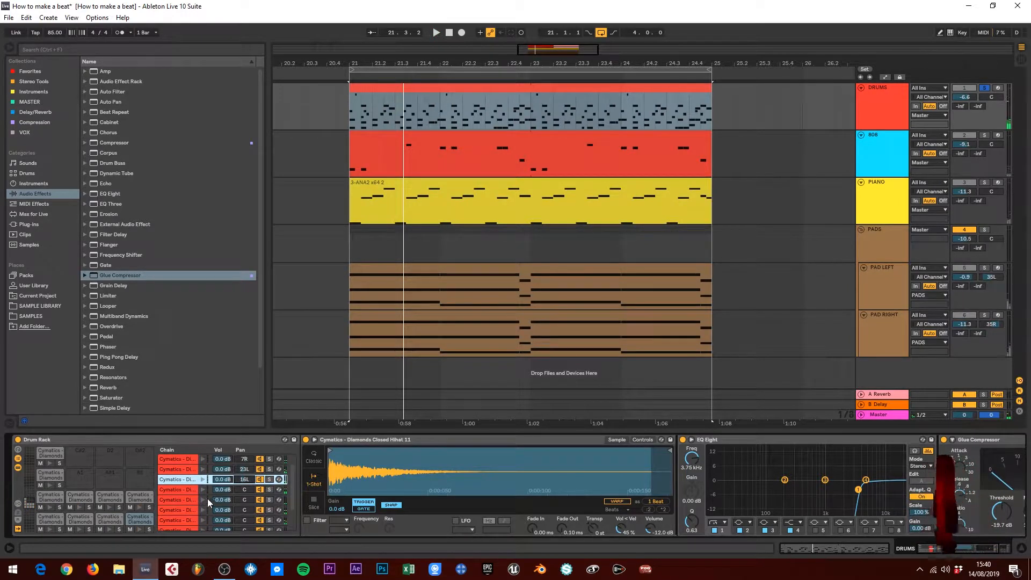
pyautogui.click(249, 490)
pyautogui.moveTo(249, 489); pyautogui.dragTo(249, 485)
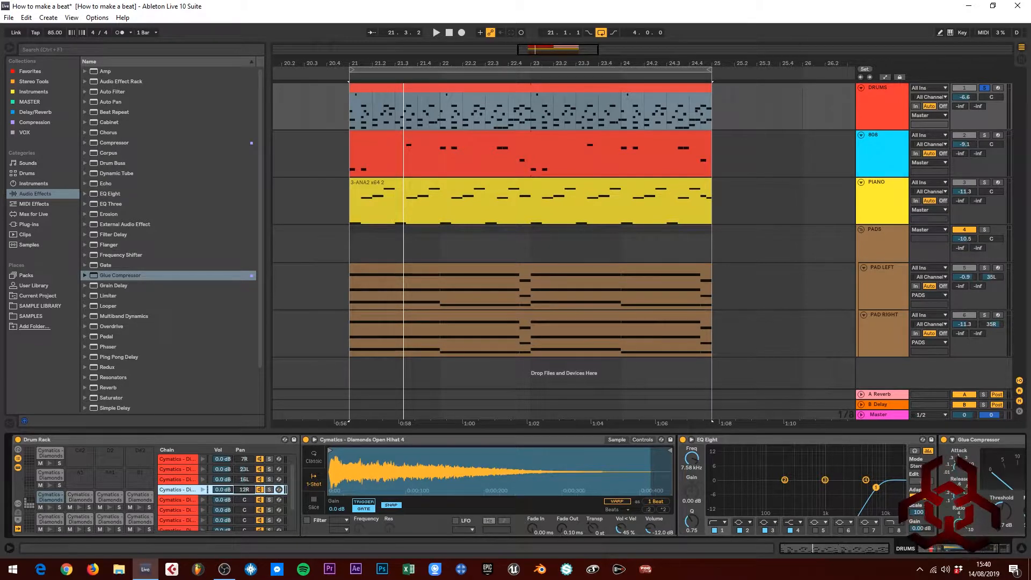
pyautogui.moveTo(244, 490); pyautogui.dragTo(244, 490)
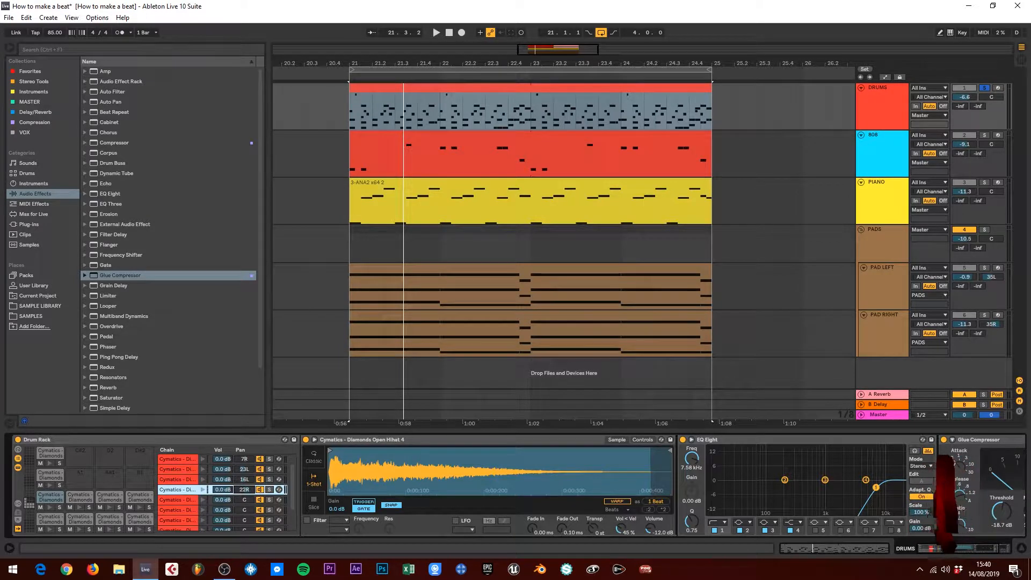
pyautogui.click(203, 500)
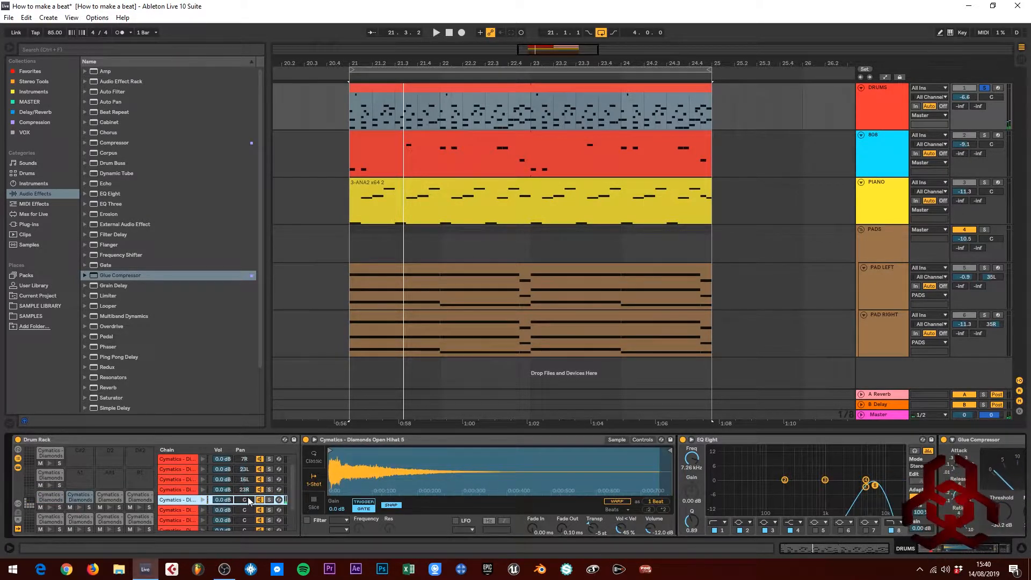
pyautogui.moveTo(246, 497); pyautogui.dragTo(244, 501)
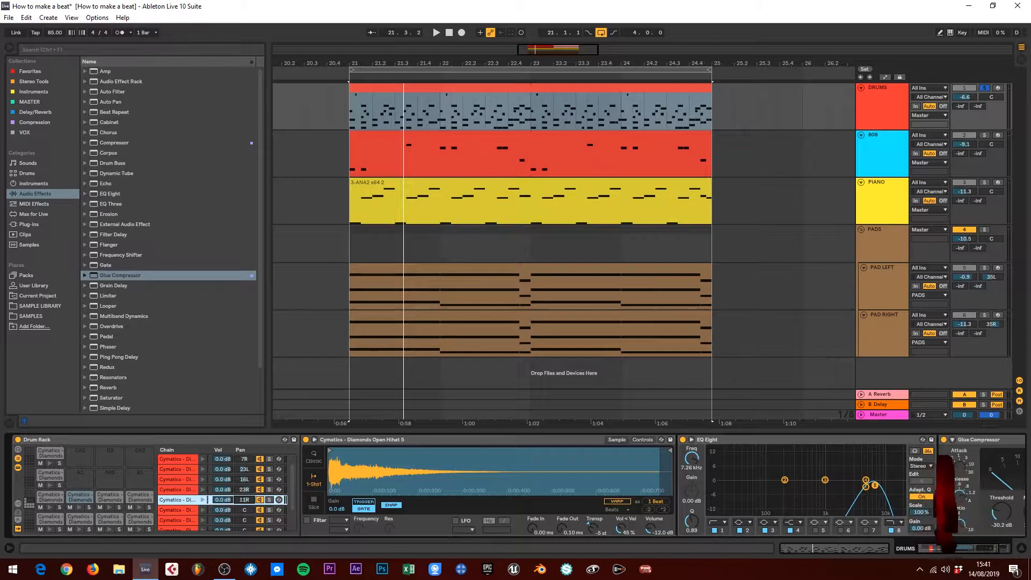
pyautogui.moveTo(245, 499); pyautogui.dragTo(245, 501)
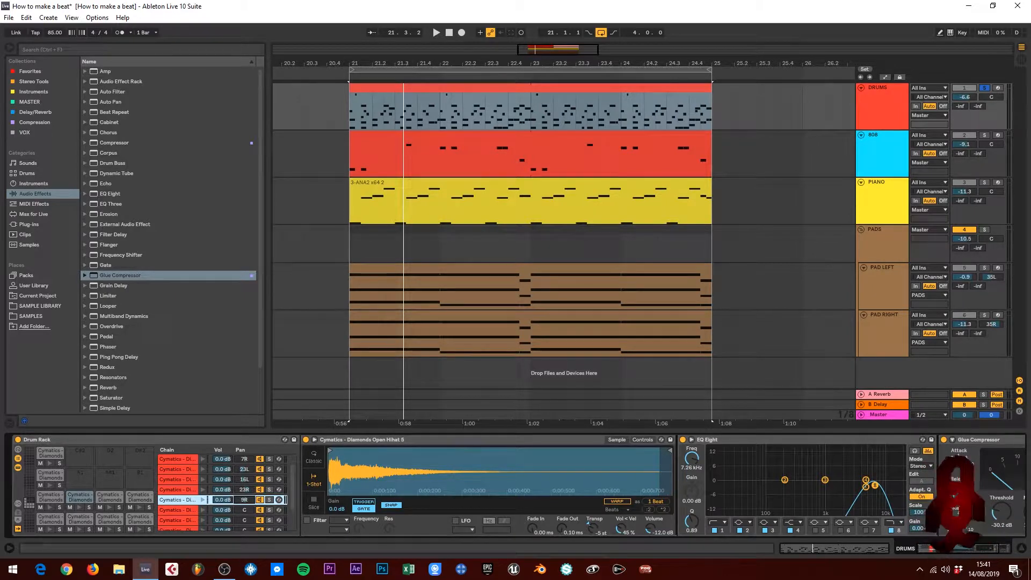
pyautogui.press('space')
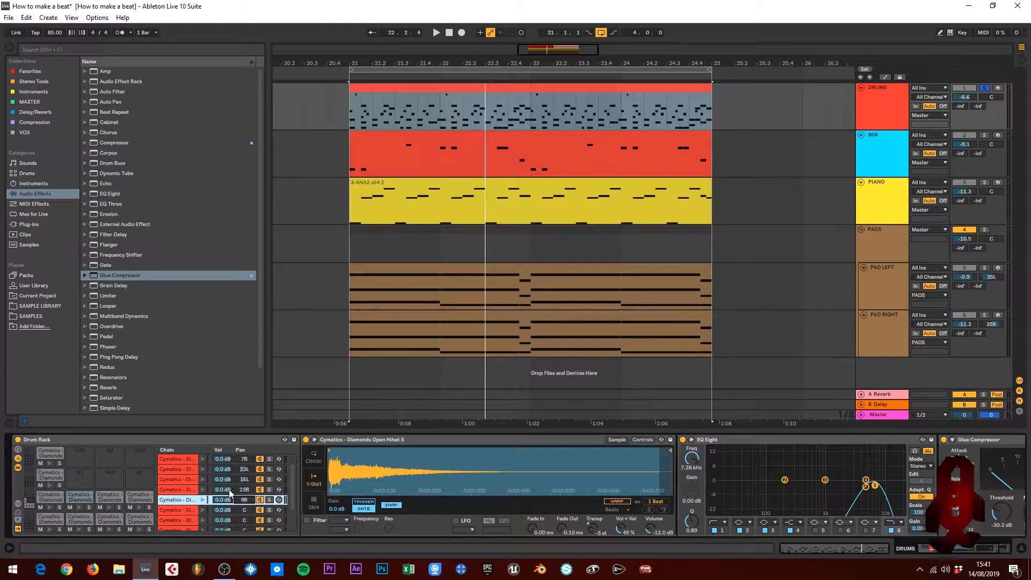
# Step: Pan the open hi-hats to the left side, with Open Hihat 4 at 26L and Open Hihat 5 at 13L, and listen to the loop
pyautogui.moveTo(244, 490); pyautogui.dragTo(246, 502)
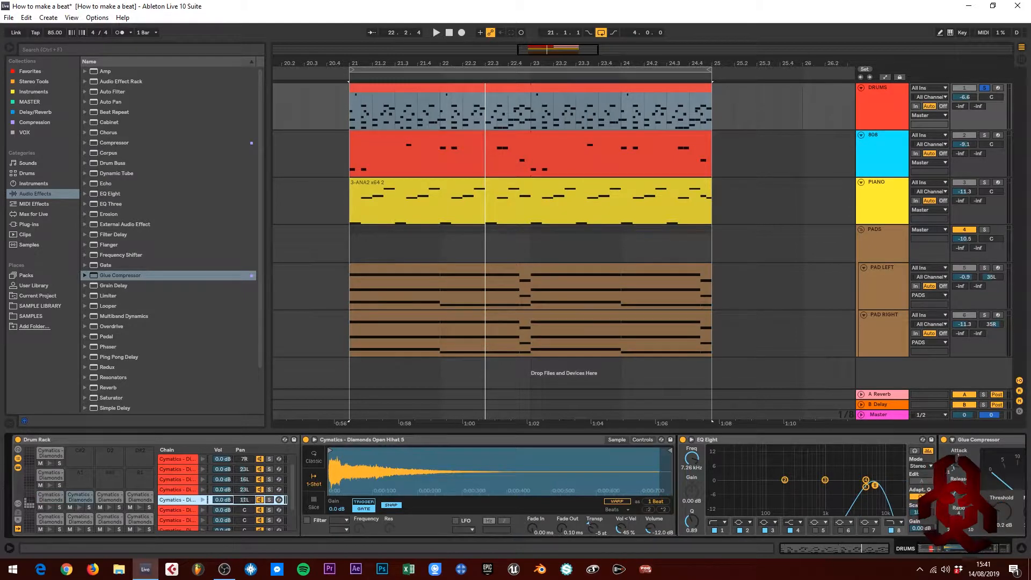
pyautogui.press('space')
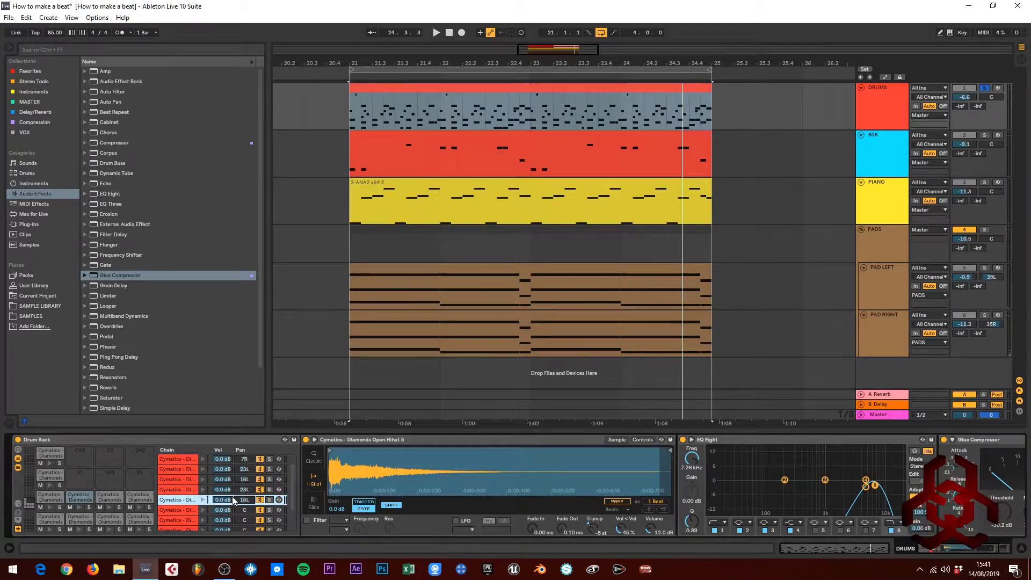
pyautogui.moveTo(244, 490); pyautogui.dragTo(241, 503)
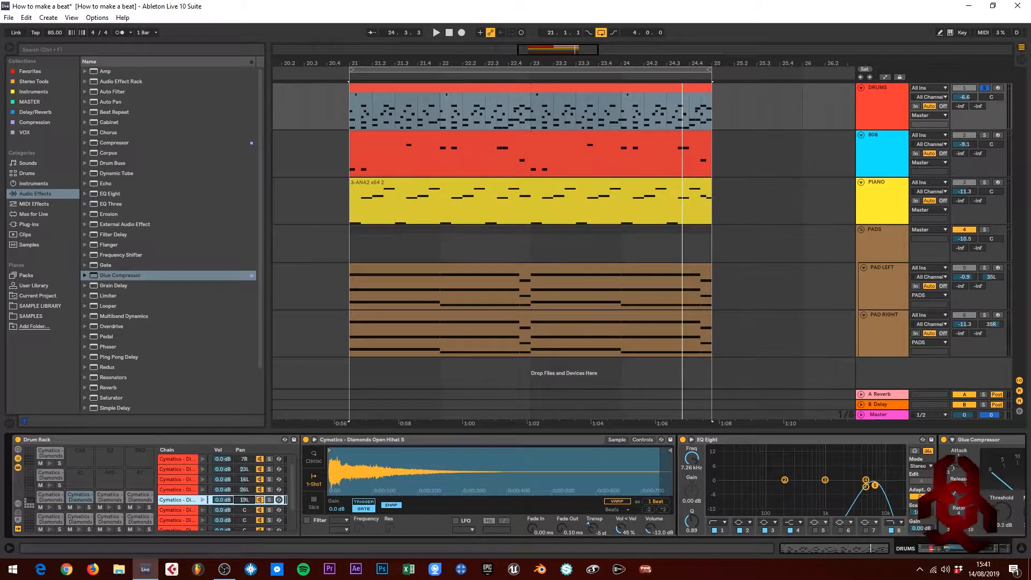
pyautogui.press('space')
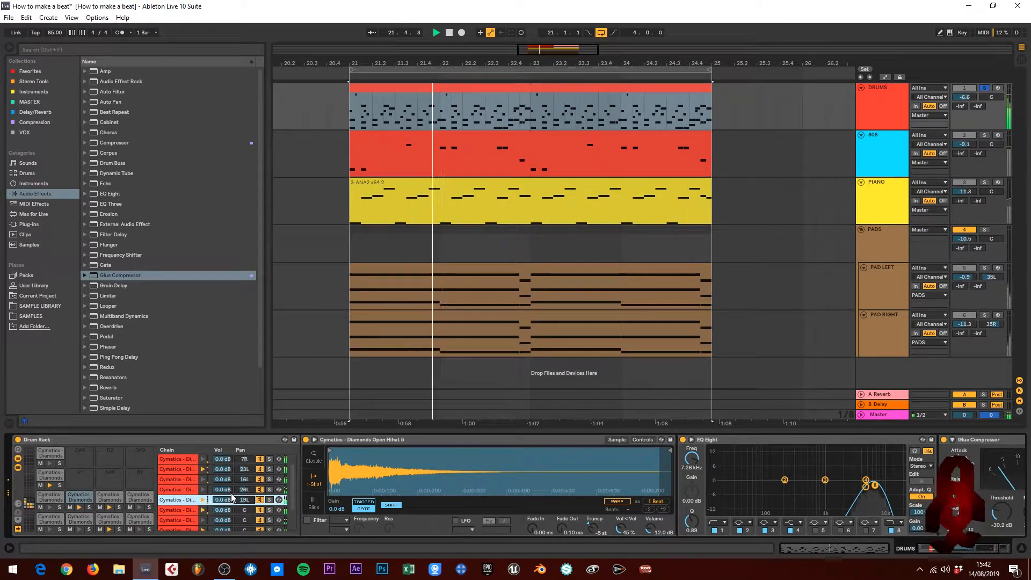
pyautogui.press('space')
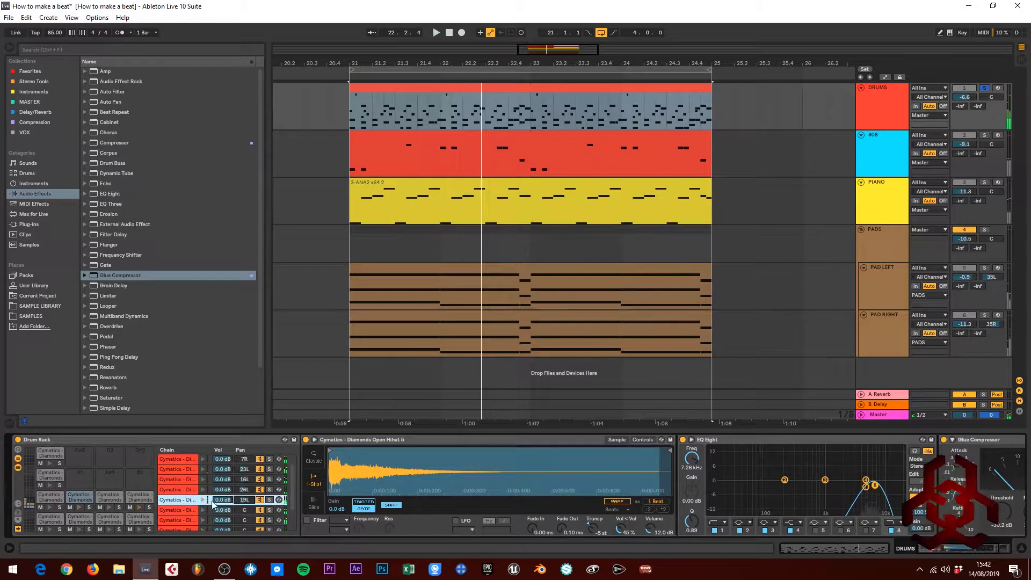
# Step: Try panning the Diamonds Ride 2 chain to 24R and solo it briefly during playback to hear its position
pyautogui.scroll(-2, 211, 502)
pyautogui.click(201, 491)
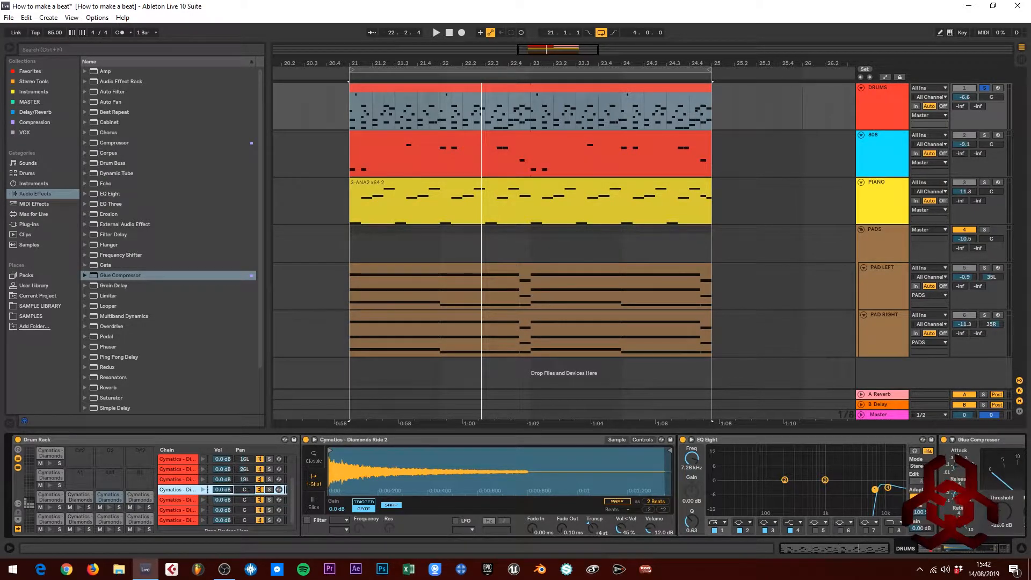
pyautogui.press('space')
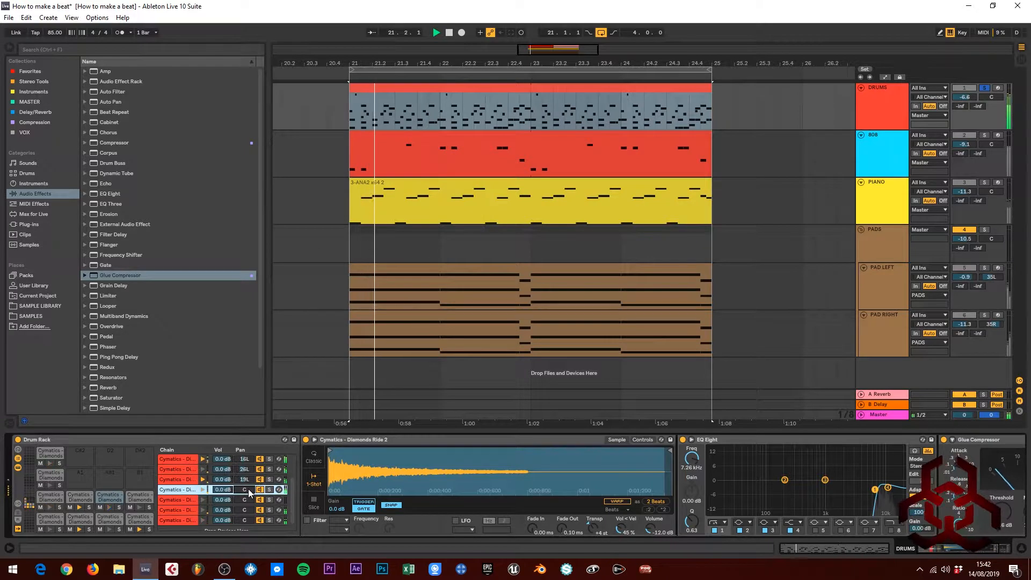
pyautogui.moveTo(246, 490); pyautogui.dragTo(247, 483)
pyautogui.click(270, 490)
pyautogui.press('space')
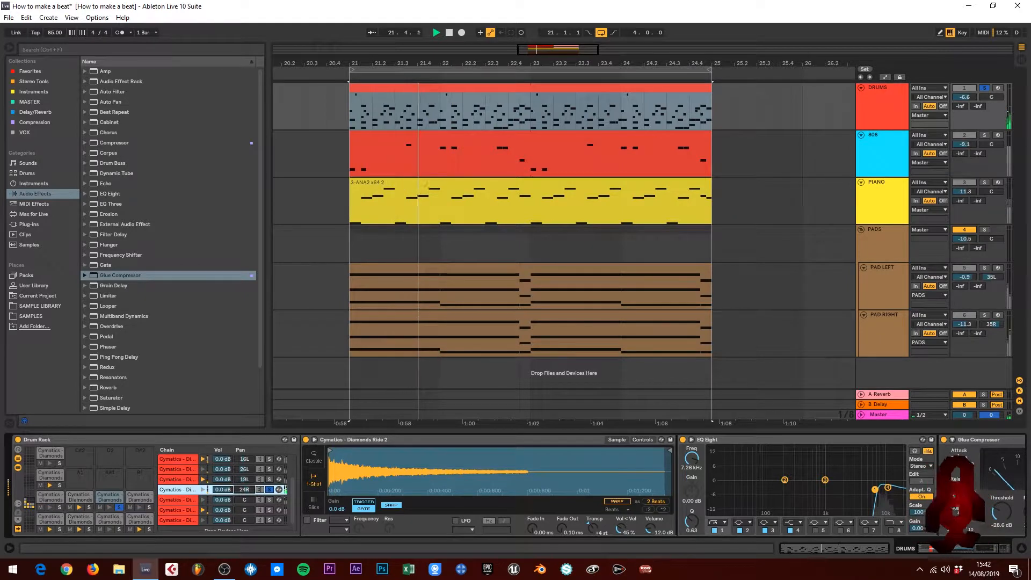
pyautogui.click(268, 490)
pyautogui.press('space')
# Step: Set the Ride 2 chain's pan to 14R and play the loop to check the drum panning
pyautogui.press('space')
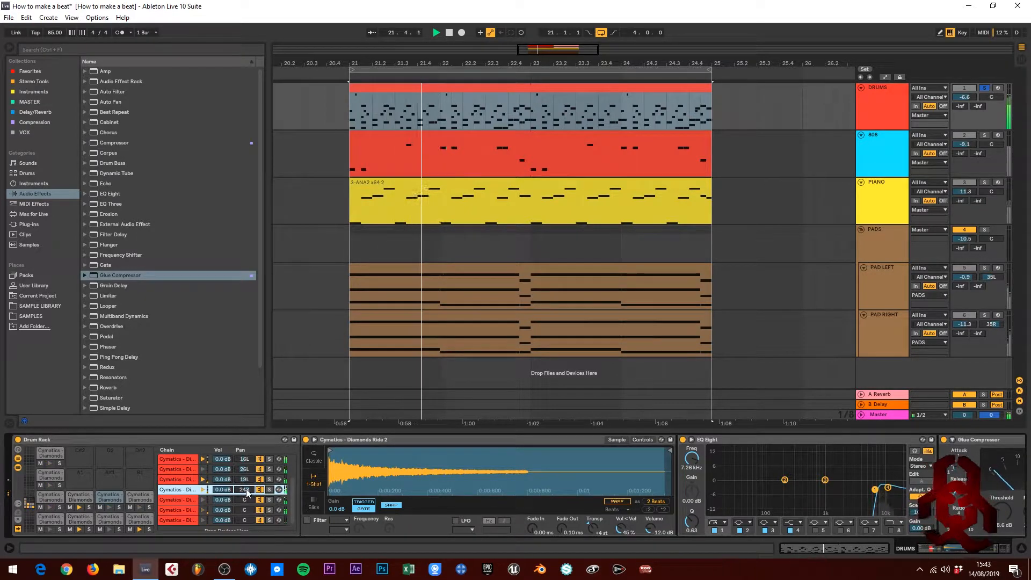
pyautogui.moveTo(246, 489); pyautogui.dragTo(246, 494)
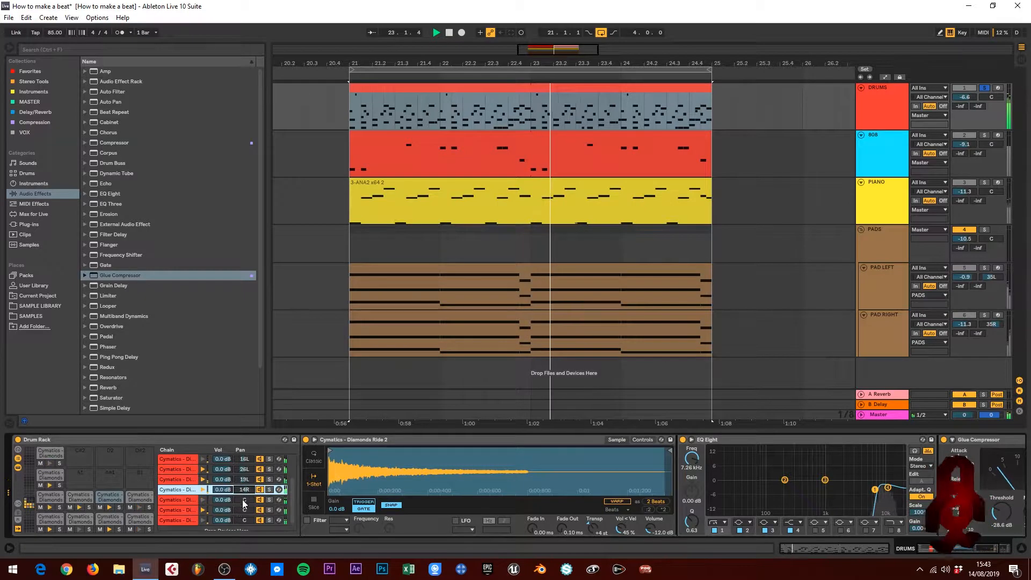
pyautogui.scroll(2, 231, 494)
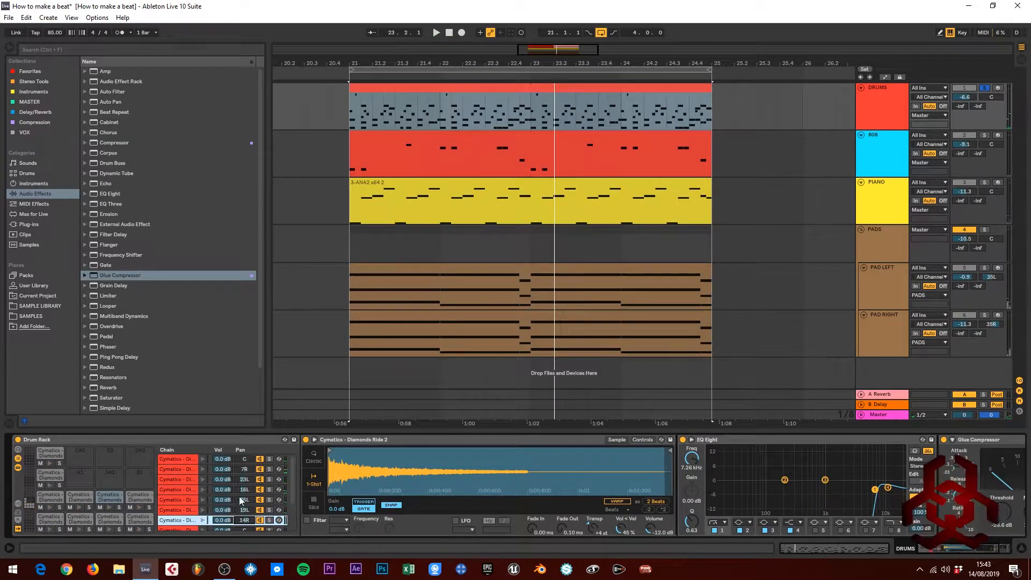
pyautogui.scroll(-2, 239, 496)
pyautogui.press('space')
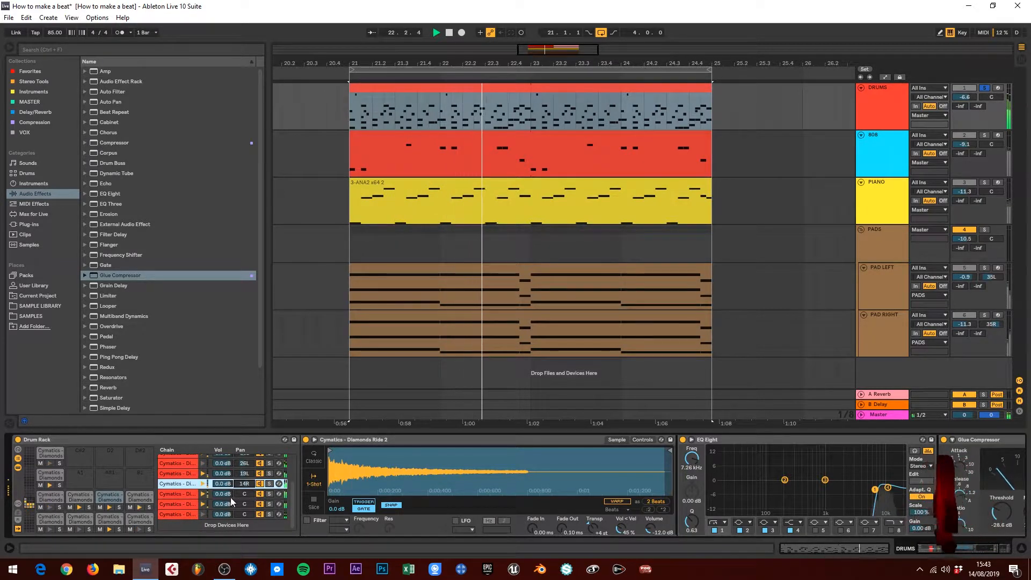
# Step: Pan the Diamonds Clap 14 chain to 23R while playing the loop to judge its position
pyautogui.click(179, 495)
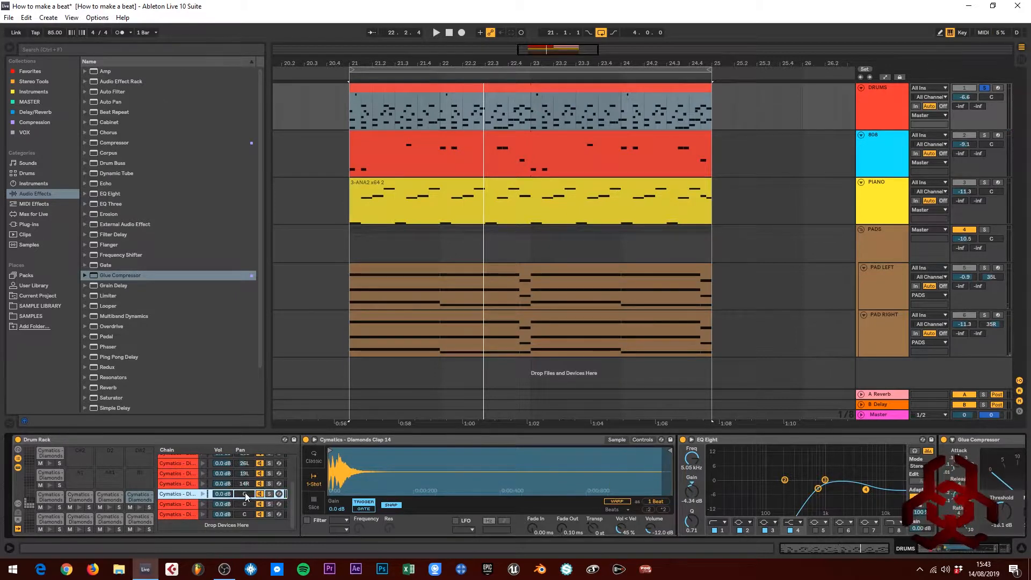
pyautogui.moveTo(244, 494)
pyautogui.mouseDown()
pyautogui.moveTo(245, 484)
pyautogui.moveTo(247, 491)
pyautogui.mouseUp()
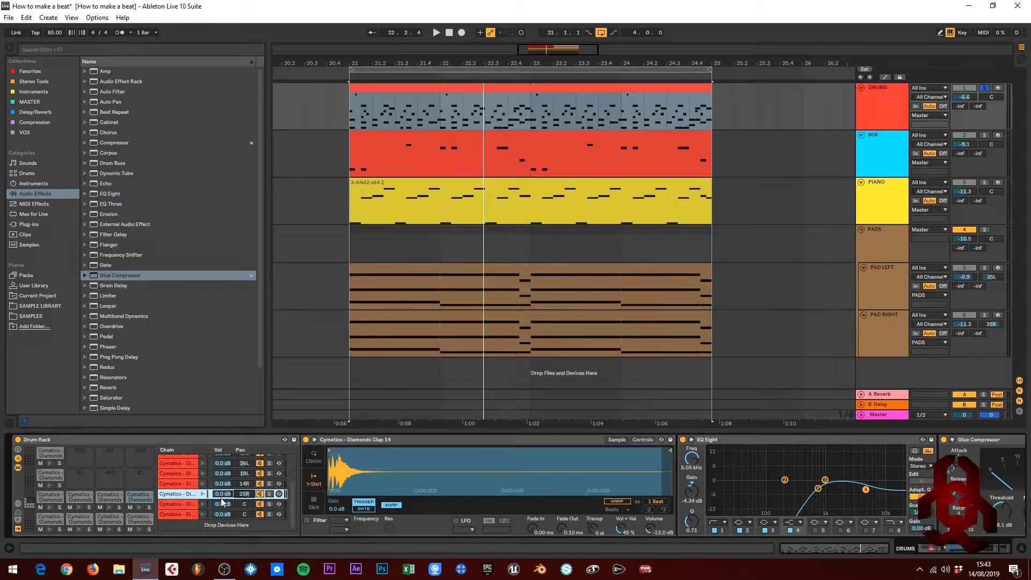
pyautogui.moveTo(249, 494); pyautogui.dragTo(246, 494)
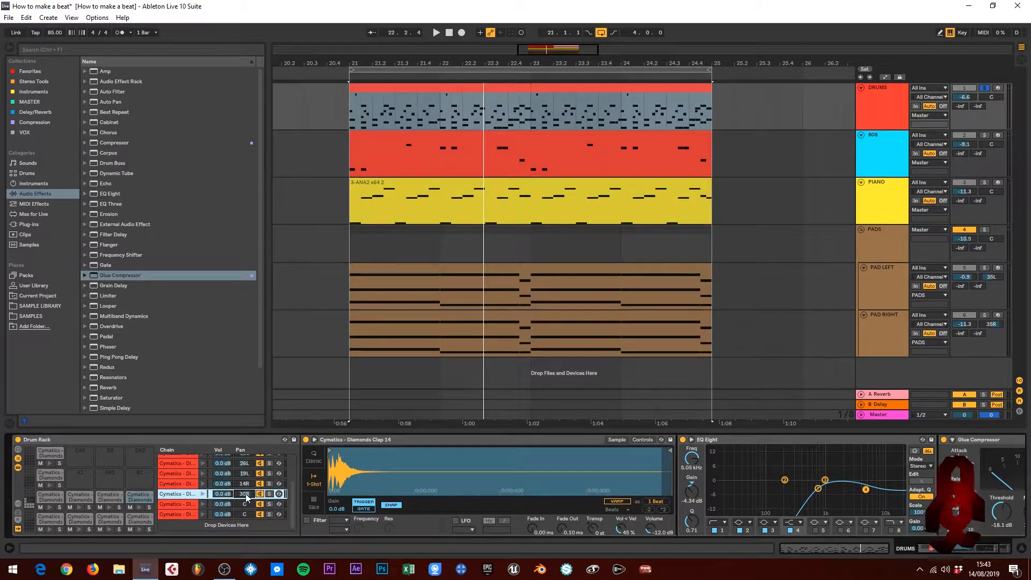
pyautogui.press('space')
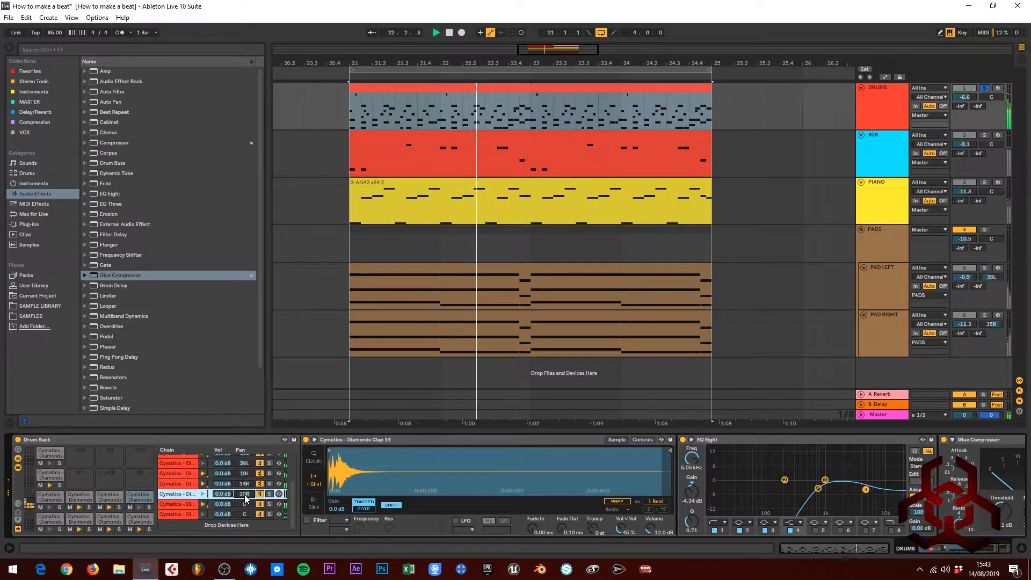
pyautogui.moveTo(247, 494); pyautogui.dragTo(247, 498)
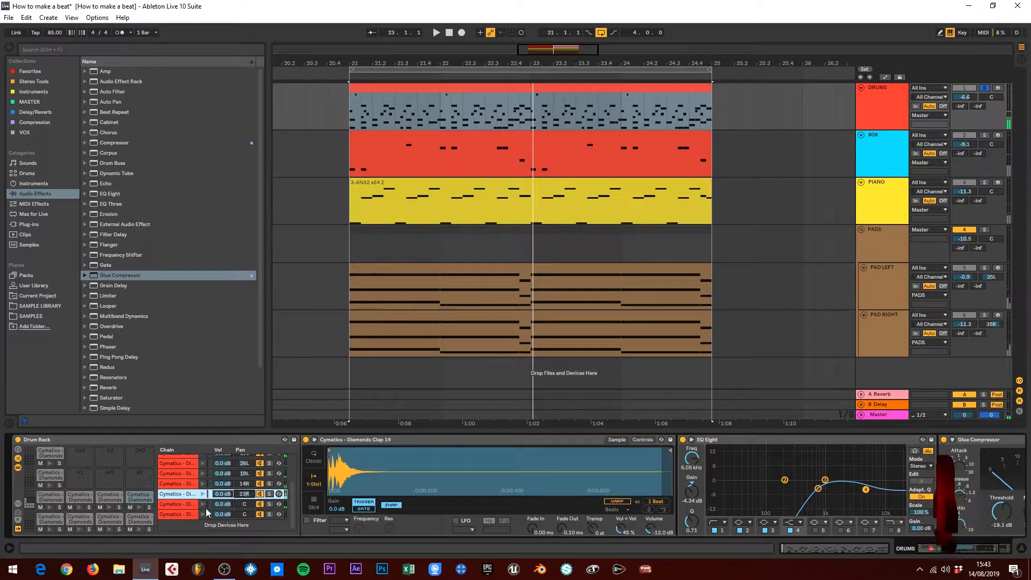
# Step: Pan the Diamonds Percussion 8 chain to 29L and compare it with the pan settings of the other drum chains
pyautogui.click(250, 504)
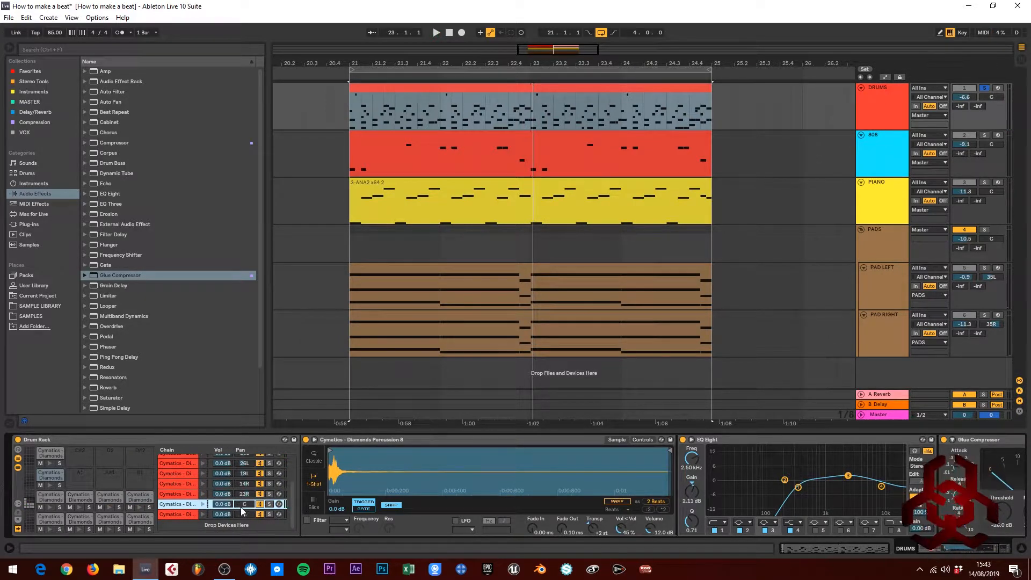
pyautogui.moveTo(245, 507); pyautogui.dragTo(244, 513)
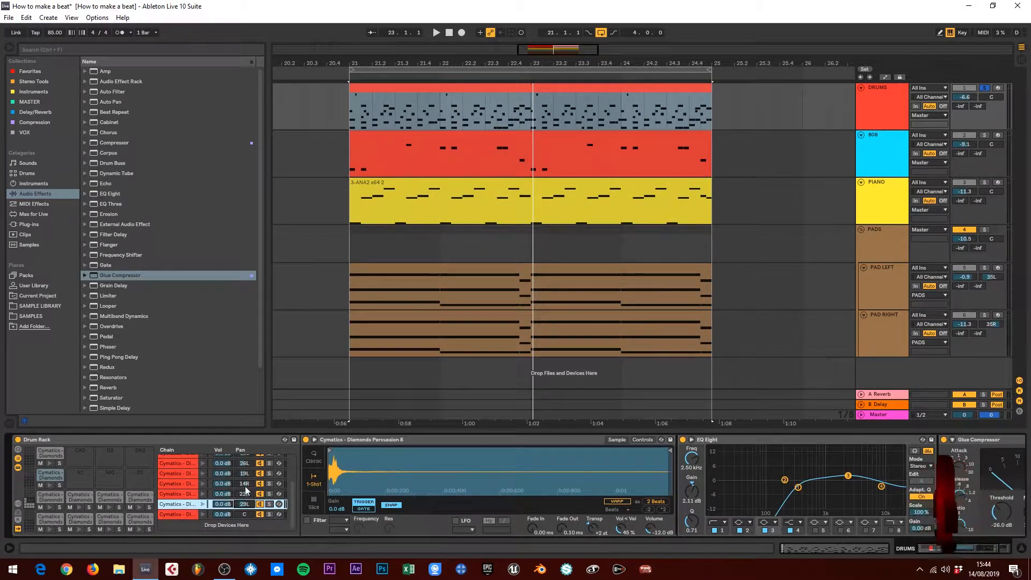
pyautogui.scroll(3, 245, 487)
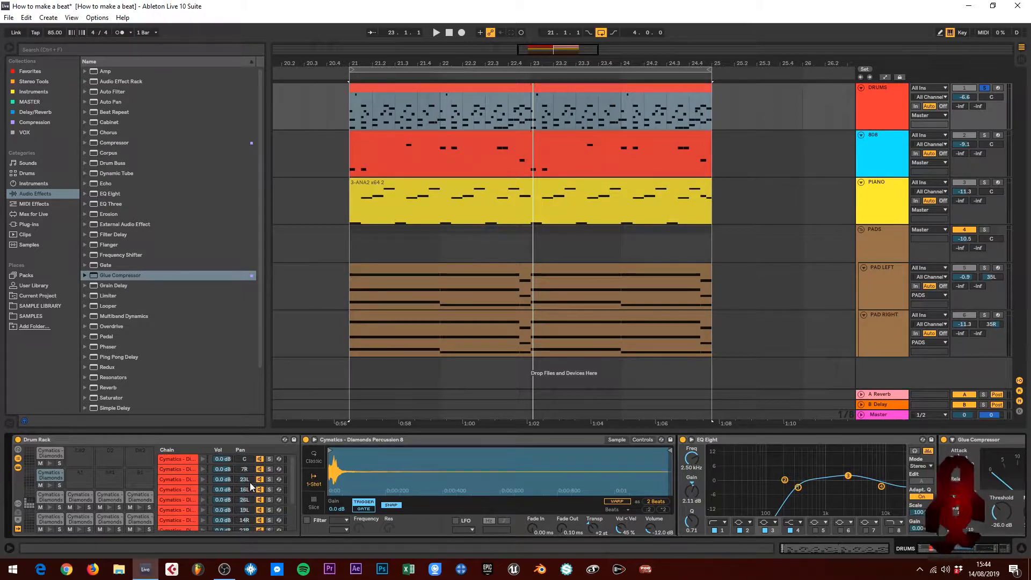
pyautogui.scroll(-1, 250, 483)
pyautogui.scroll(-1, 244, 486)
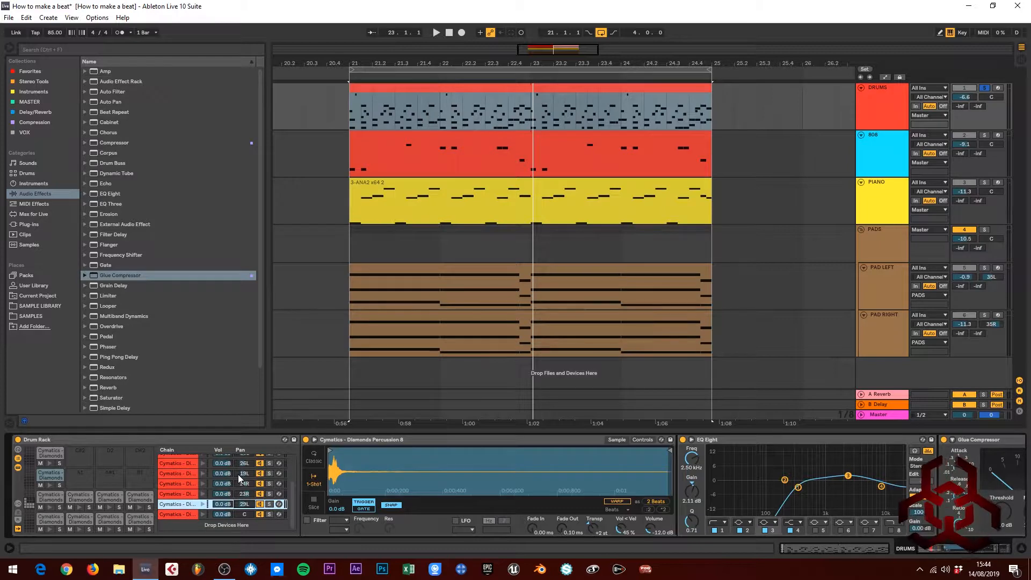
# Step: Pan the Diamonds Percussion 21 chain to 29R and play the loop
pyautogui.click(243, 514)
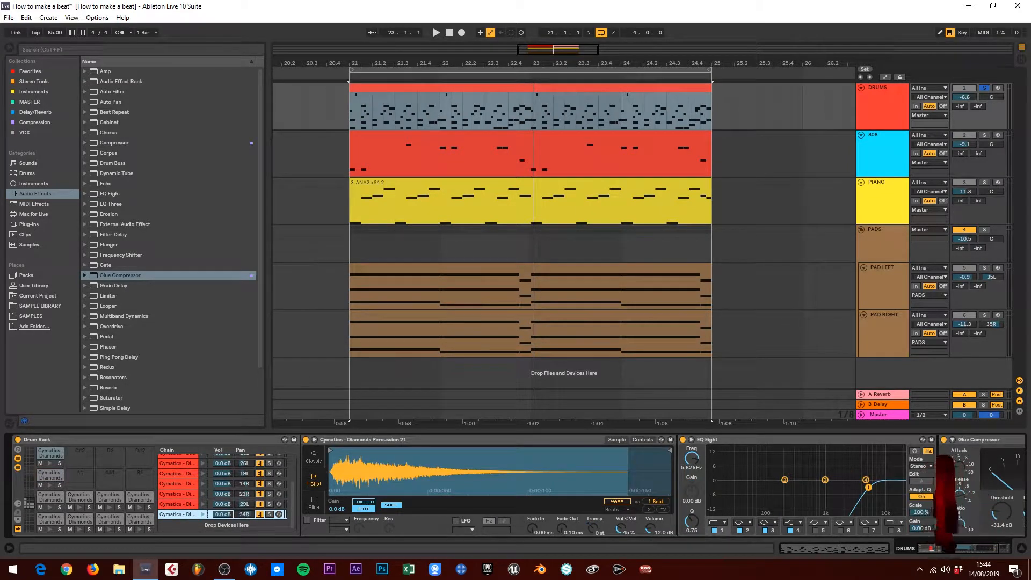
pyautogui.moveTo(244, 515); pyautogui.dragTo(244, 514)
pyautogui.press('space')
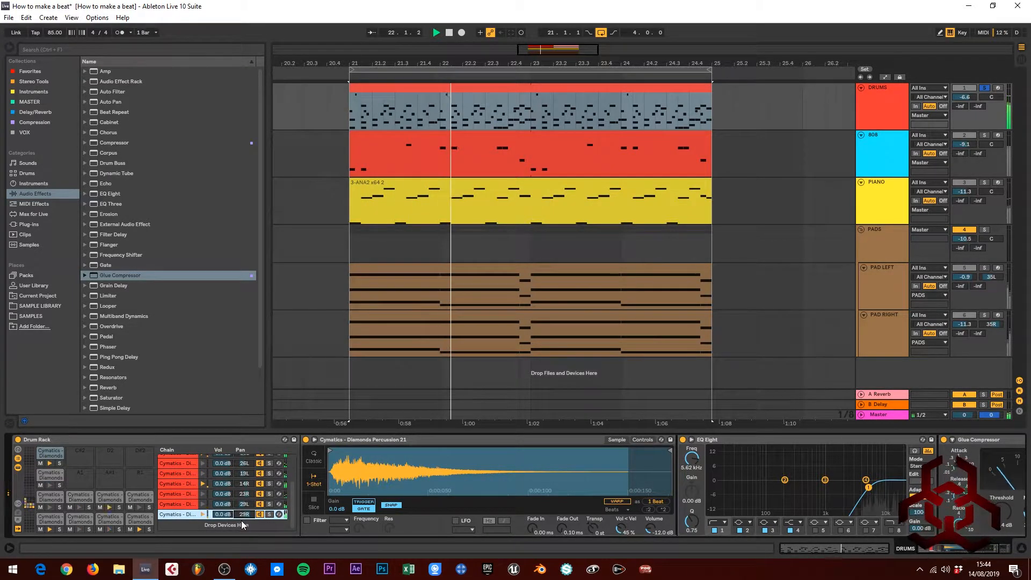
# Step: Lower the Percussion 8 chain's volume to -2.4 dB and listen to the loop
pyautogui.click(189, 504)
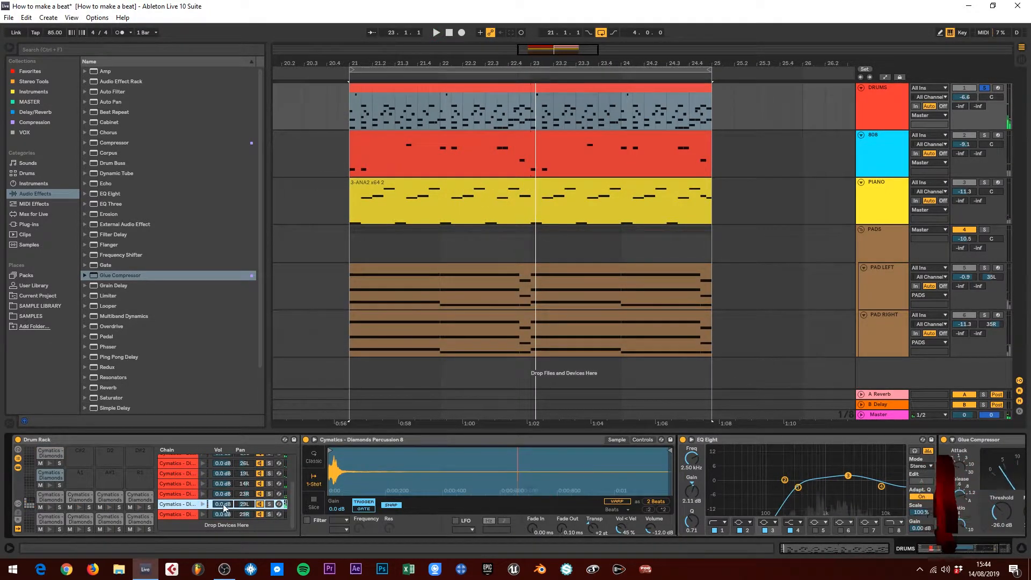
pyautogui.moveTo(223, 504); pyautogui.dragTo(224, 516)
pyautogui.press('space')
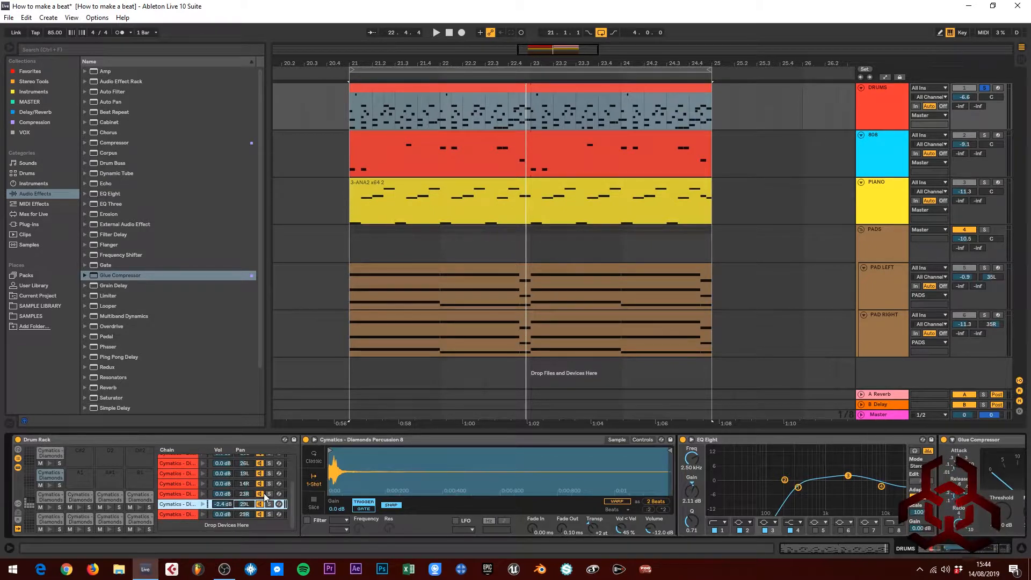
pyautogui.press('space')
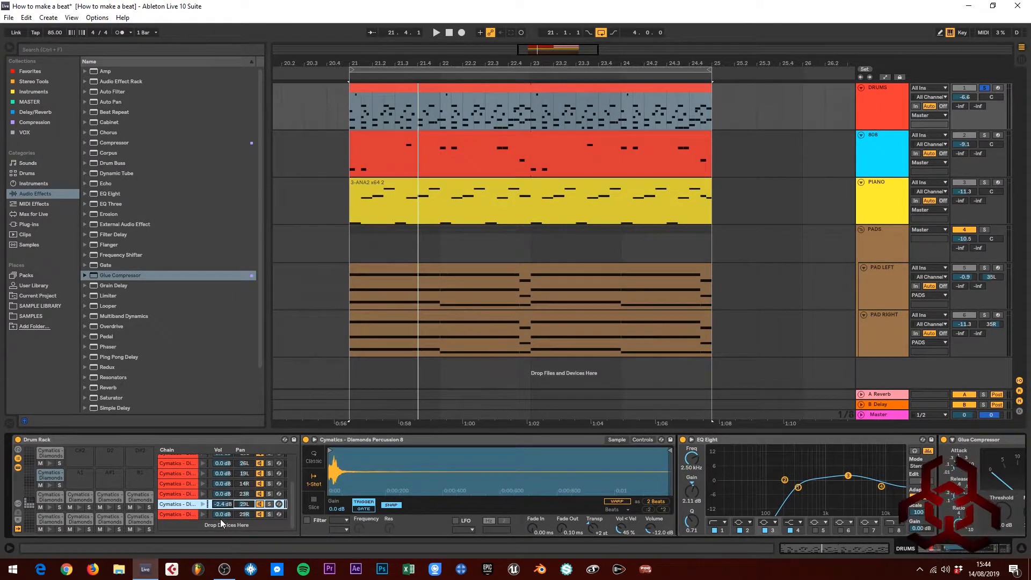
pyautogui.press('space')
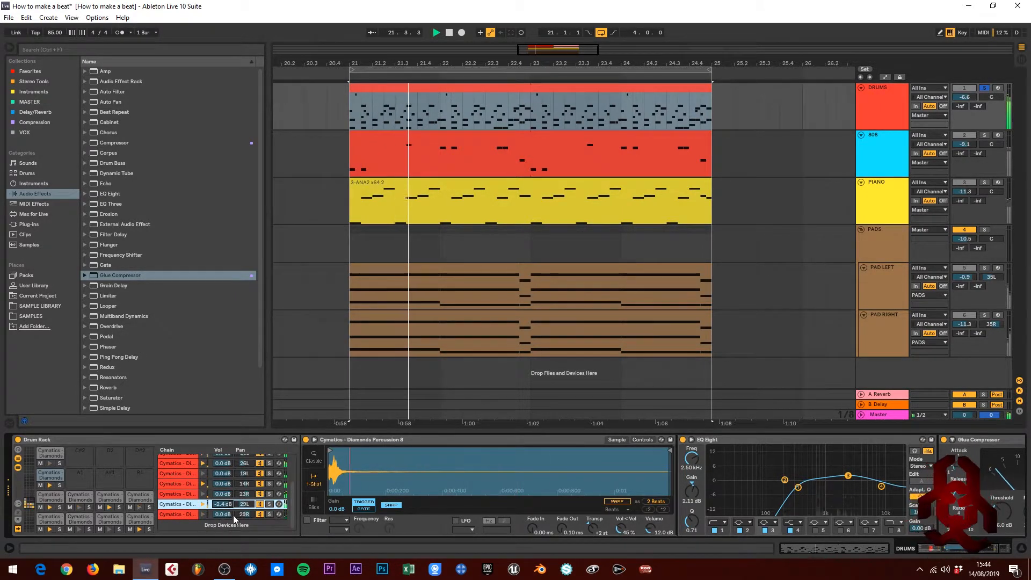
# Step: Lower the Clap 14 chain's volume to -3.0 dB while checking the balance in playback
pyautogui.click(243, 514)
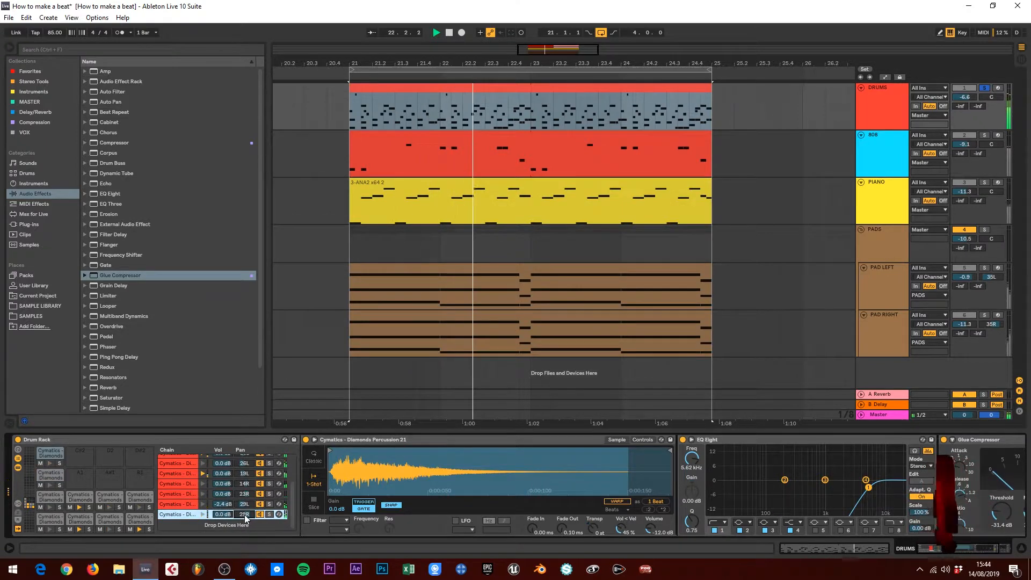
pyautogui.scroll(1, 243, 514)
pyautogui.scroll(1, 242, 514)
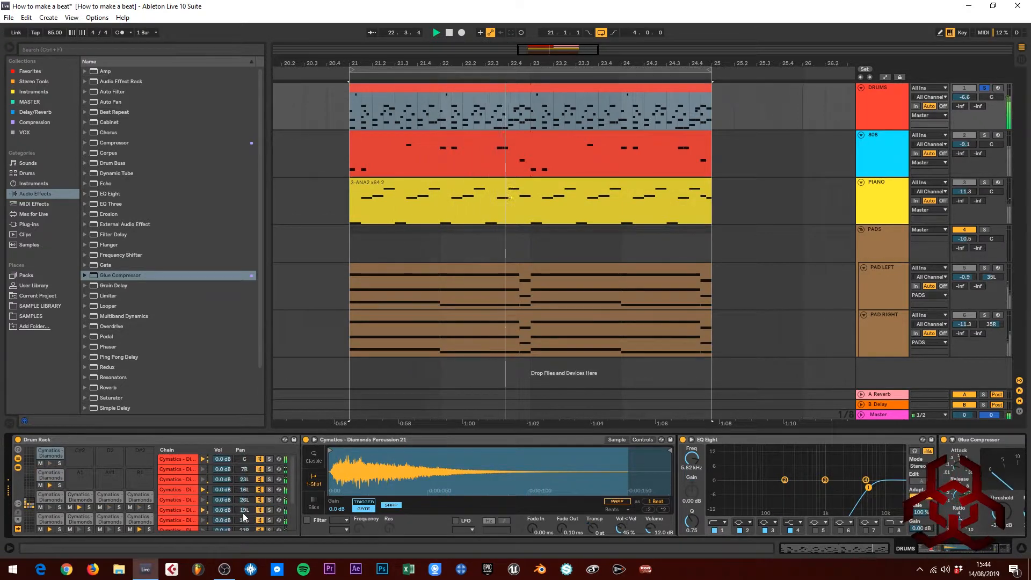
pyautogui.scroll(-1, 203, 521)
pyautogui.click(203, 511)
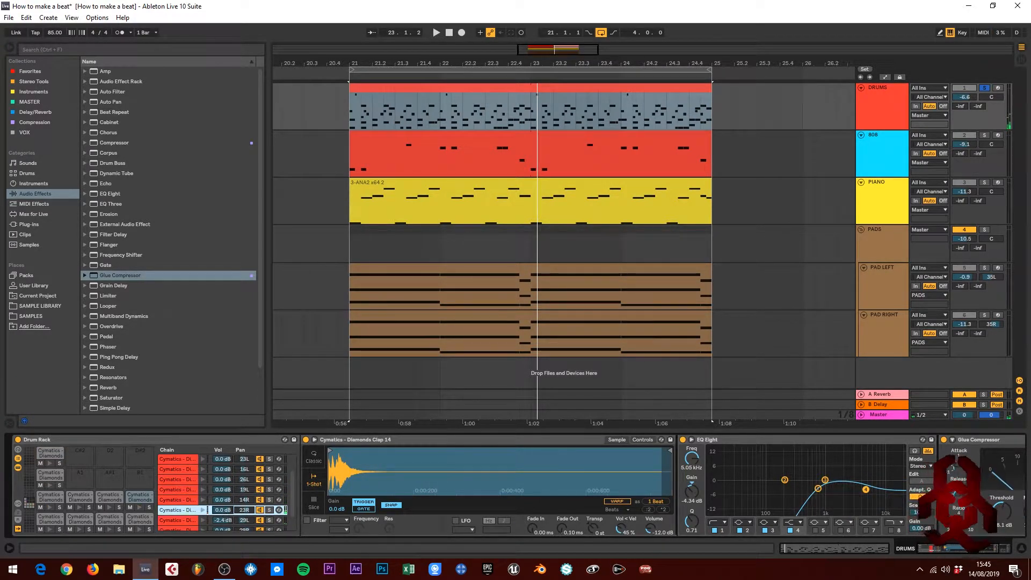
pyautogui.moveTo(223, 510); pyautogui.dragTo(222, 520)
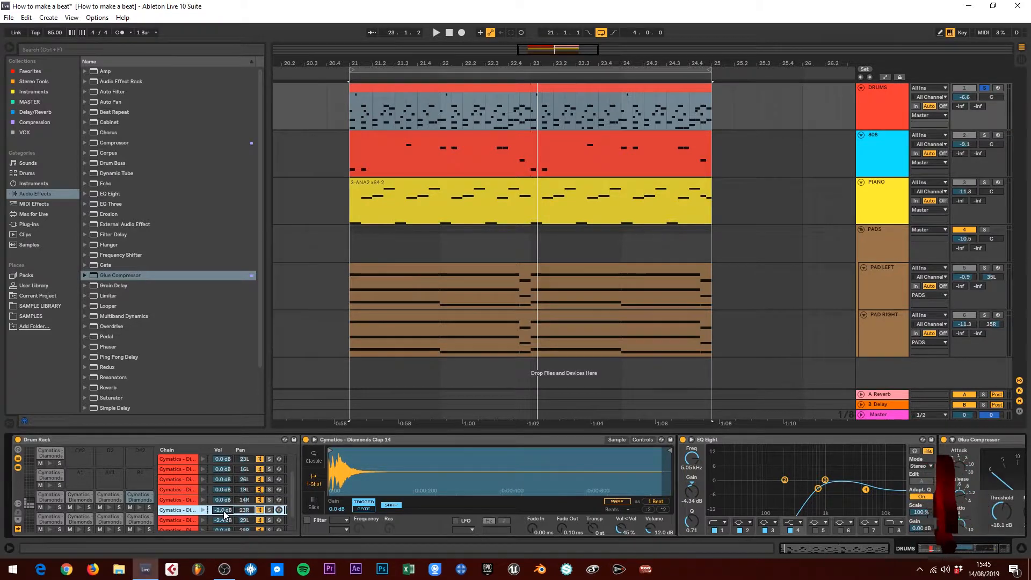
pyautogui.press('space')
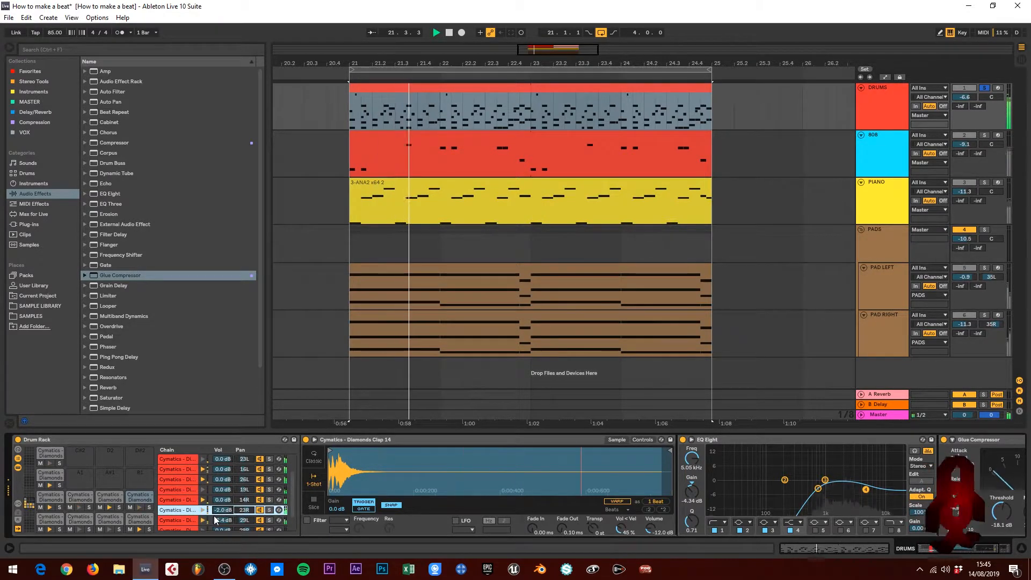
pyautogui.moveTo(221, 510); pyautogui.dragTo(221, 515)
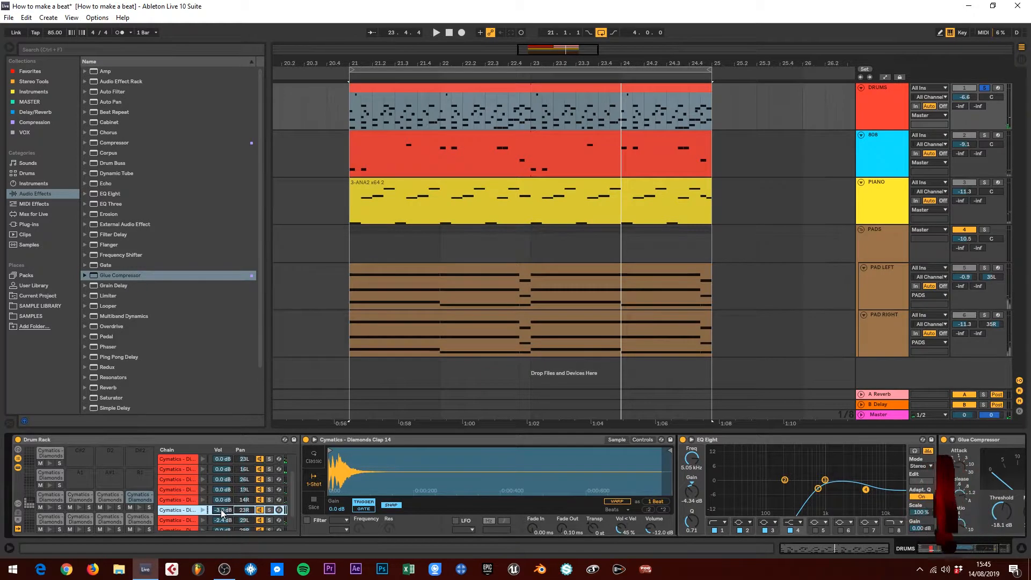
# Step: Review the drum rack's chains, play the loop and unsolo the DRUMS track to hear the full mix
pyautogui.scroll(-2, 225, 502)
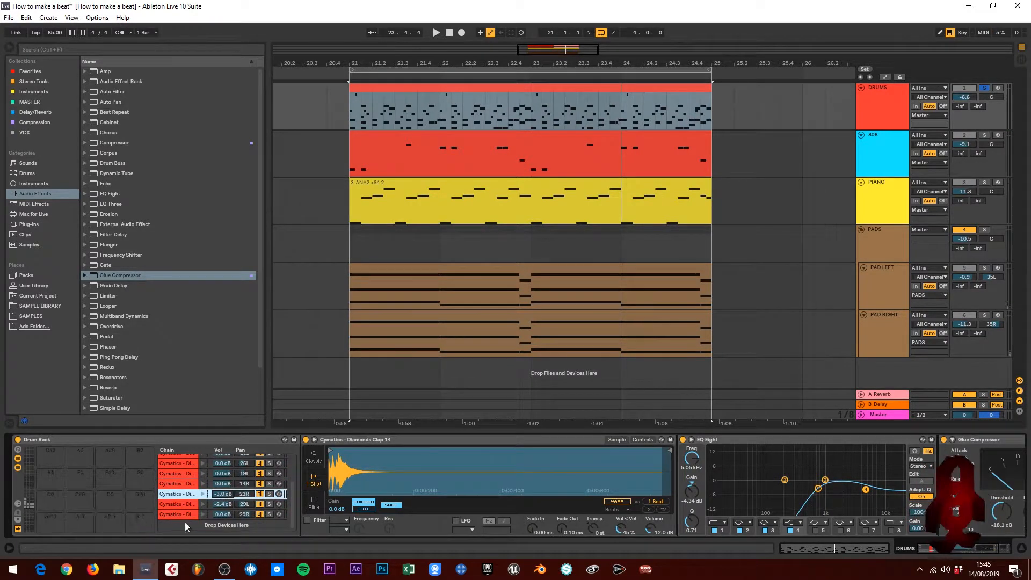
pyautogui.scroll(1, 165, 513)
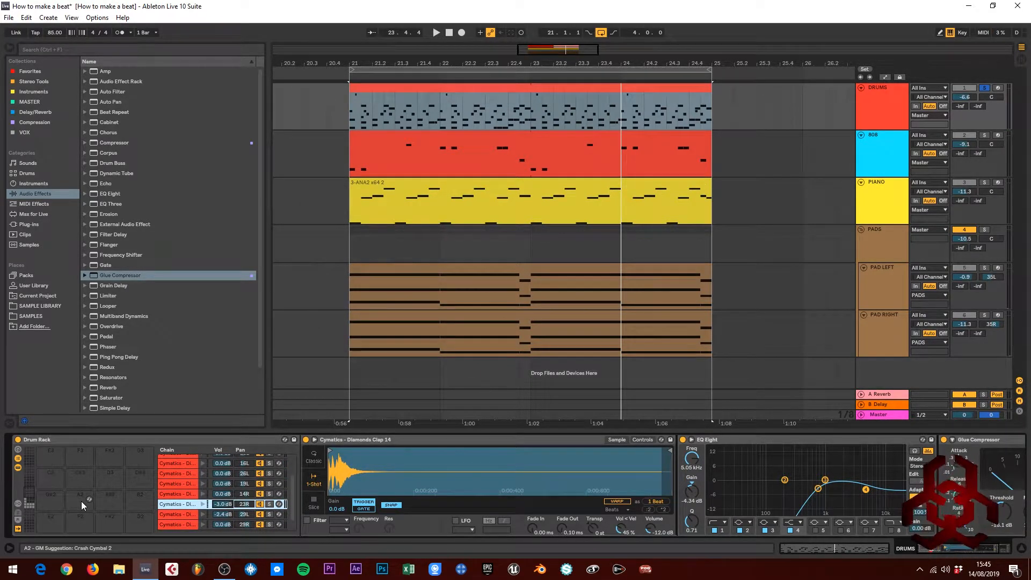
pyautogui.scroll(3, 82, 501)
pyautogui.scroll(-1, 214, 513)
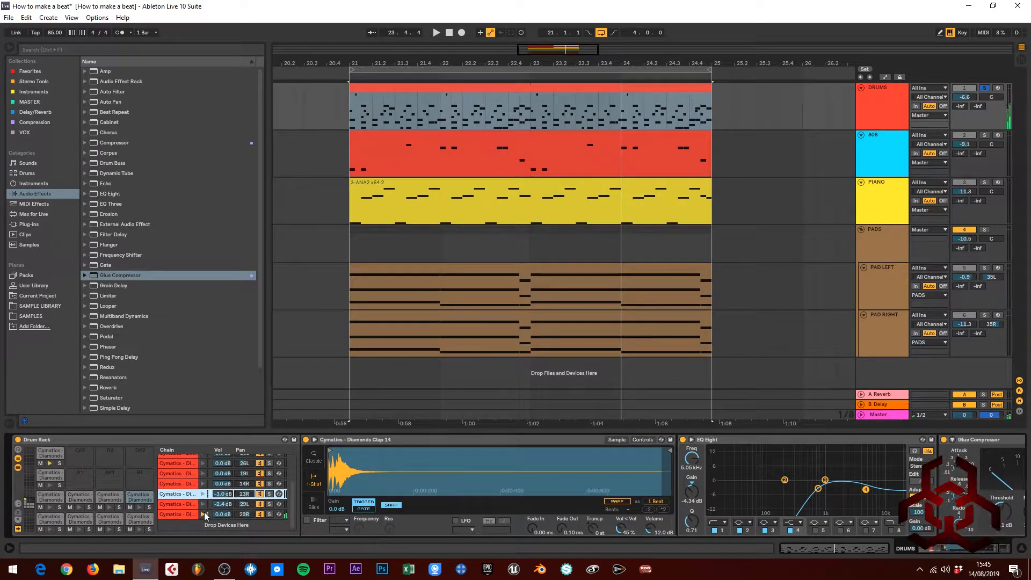
pyautogui.press('space')
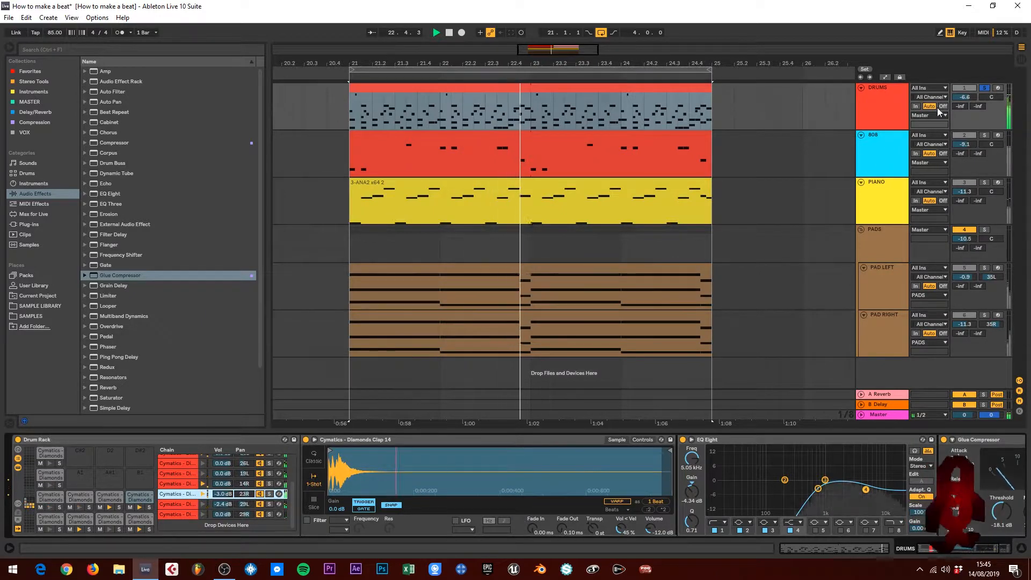
pyautogui.click(983, 88)
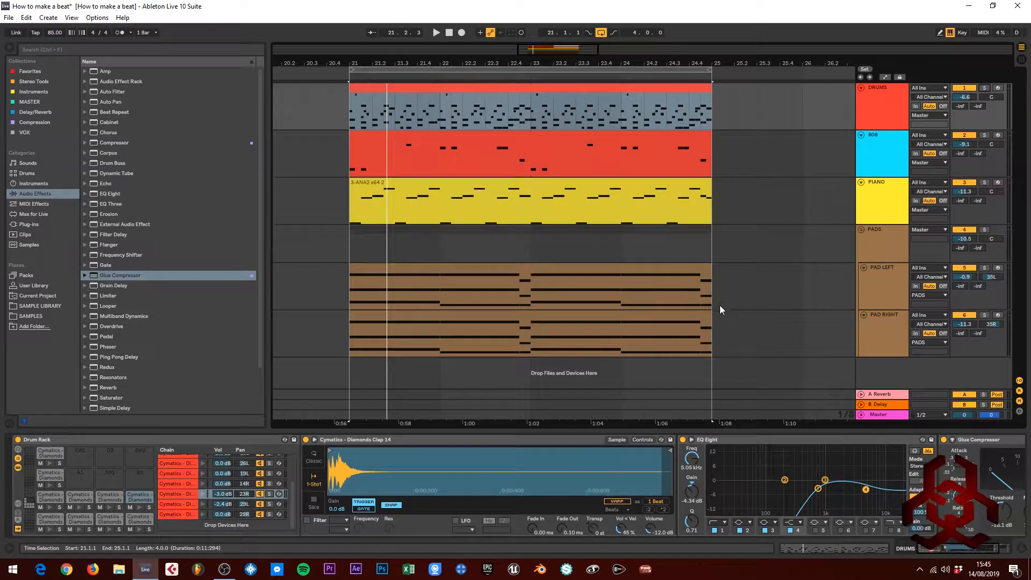
# Step: Duplicate the DRUMS track
pyautogui.click(878, 99)
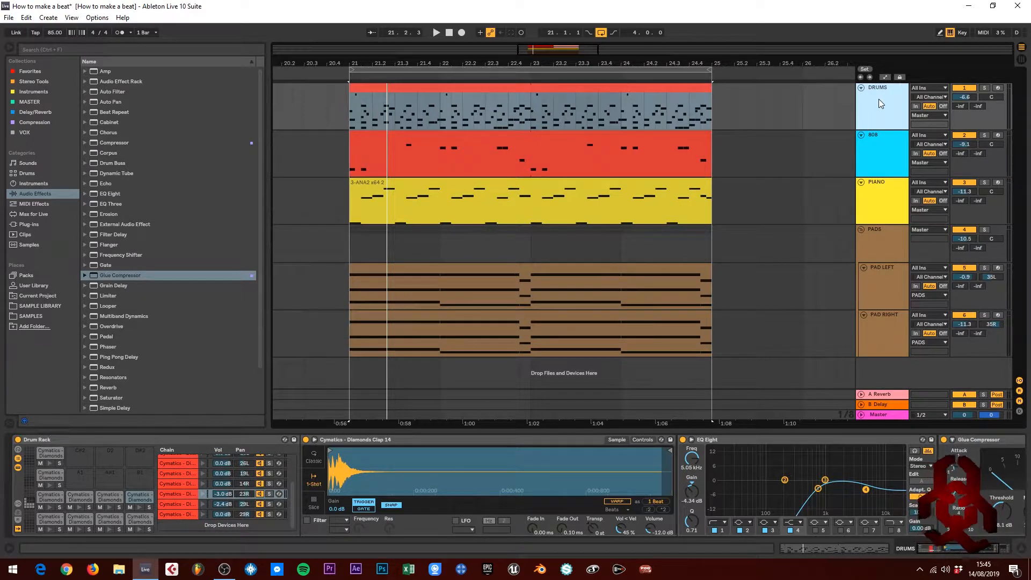
pyautogui.doubleClick(885, 91)
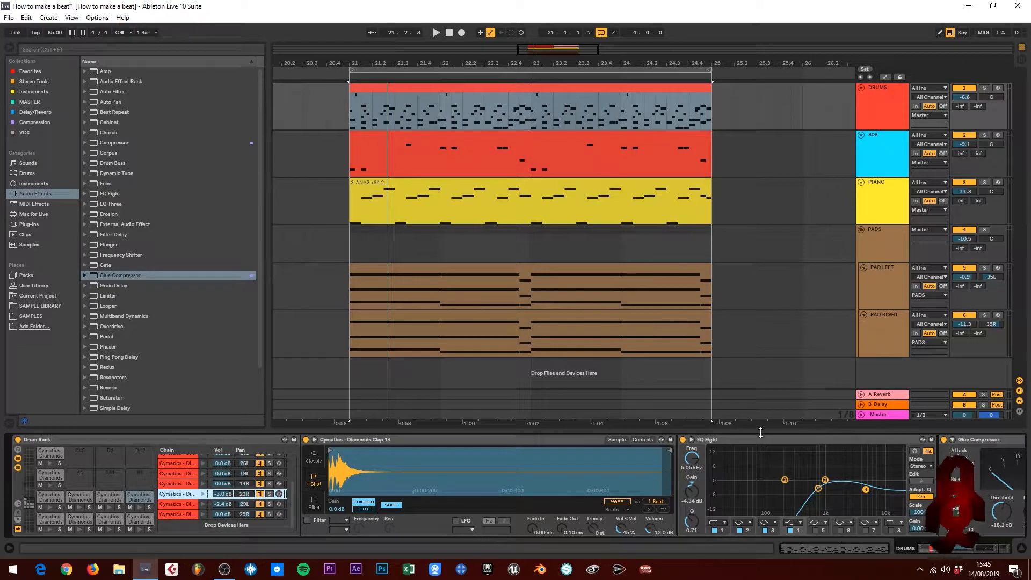
pyautogui.click(887, 89)
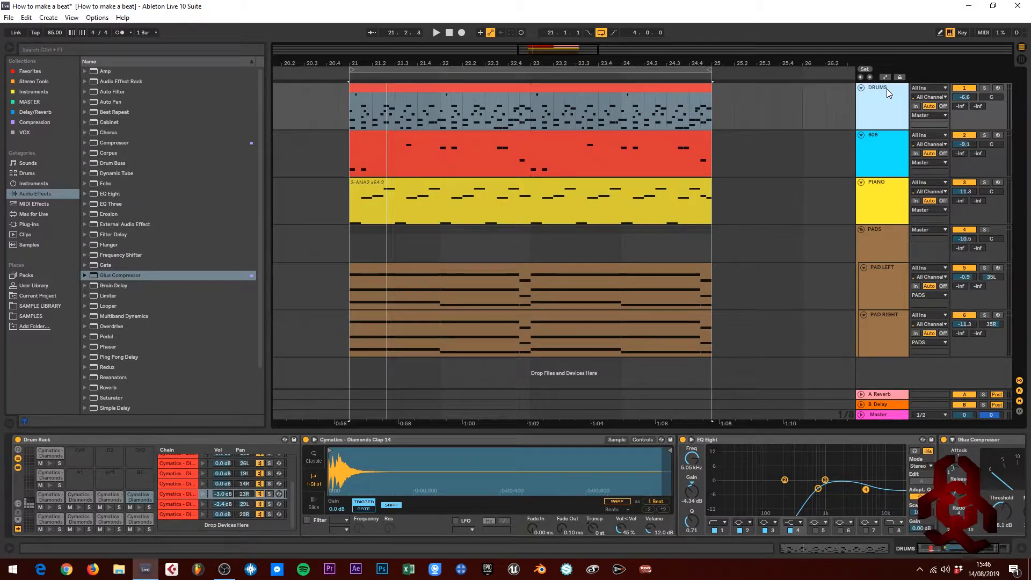
pyautogui.rightClick(887, 89)
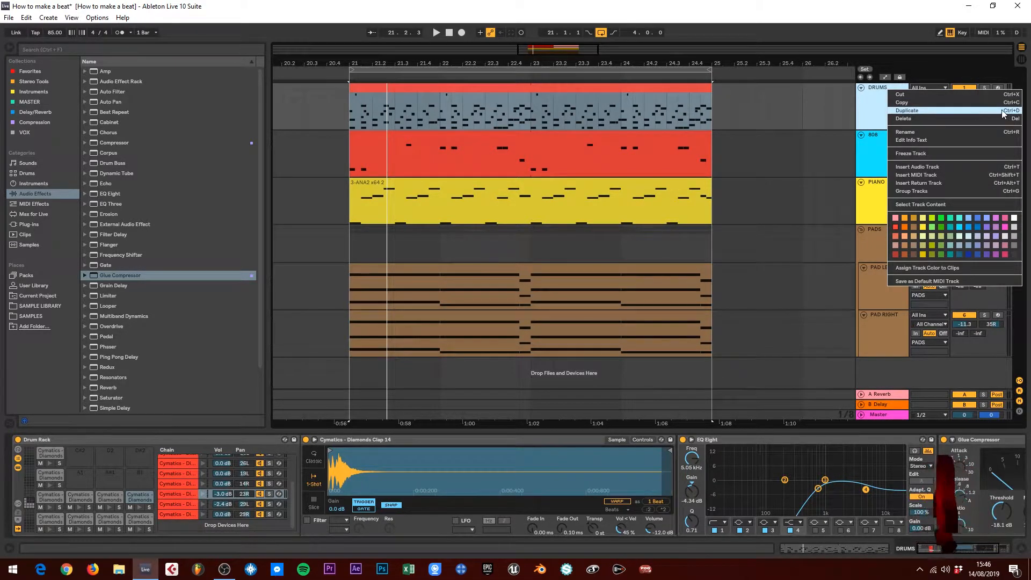
pyautogui.click(917, 112)
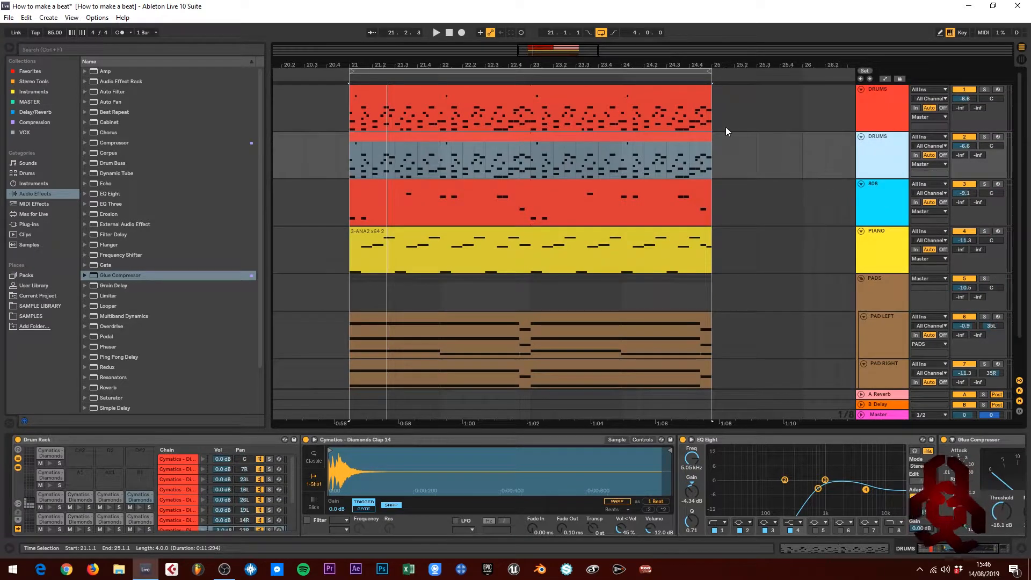
# Step: Rename the first of the two DRUMS tracks as KICK
pyautogui.rightClick(881, 95)
pyautogui.click(901, 133)
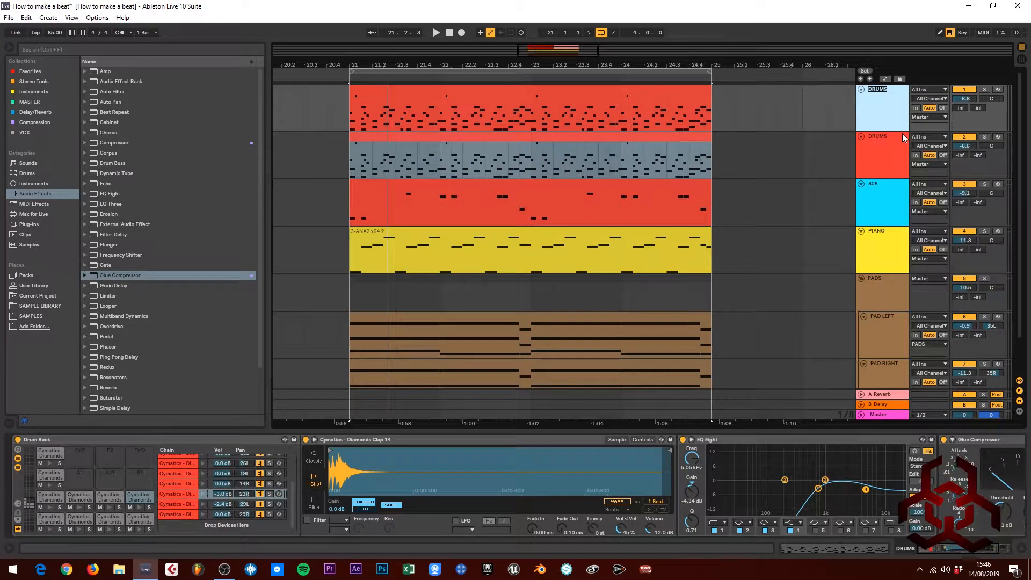
pyautogui.write('K')
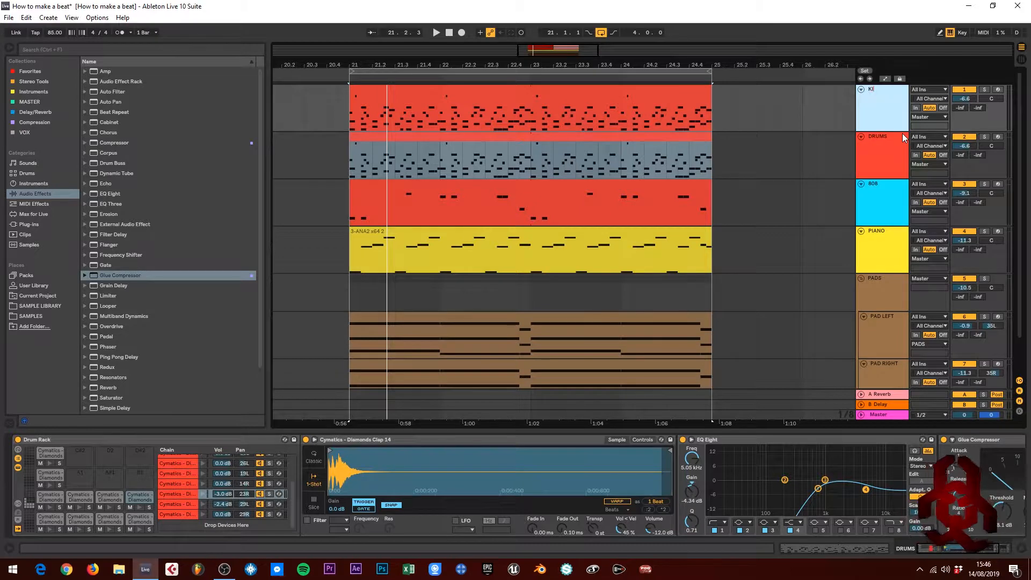
pyautogui.write('ick')
pyautogui.press('BackSpace')
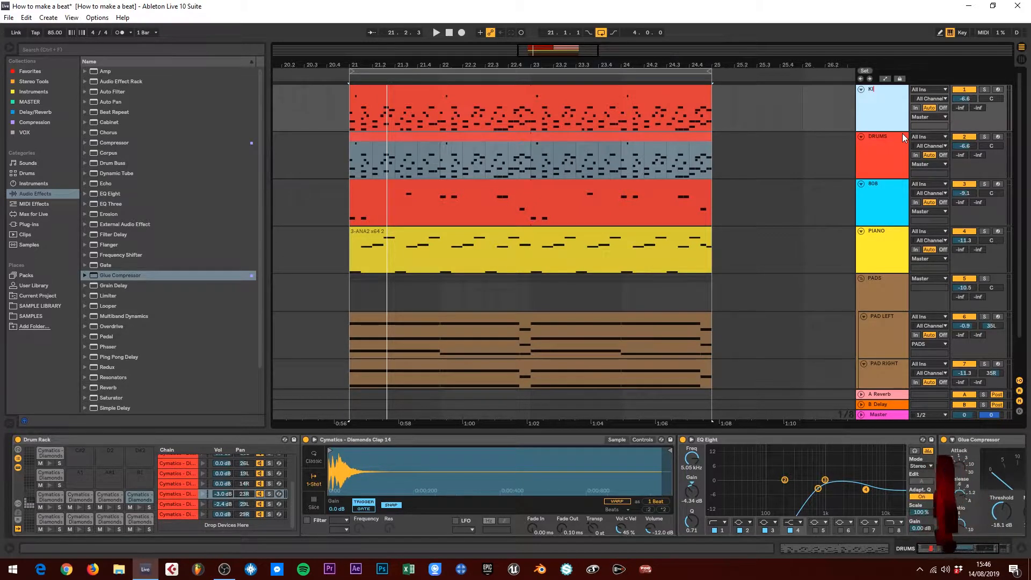
pyautogui.write('CK')
pyautogui.press('Return')
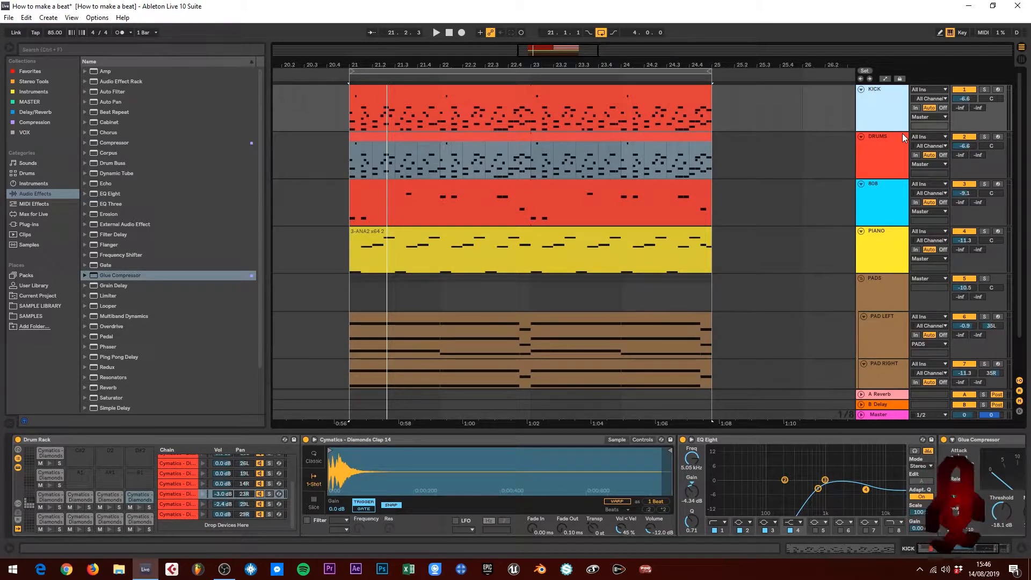
# Step: Duplicate the DRUMS track and rename the first of the two DRUMS tracks as SNARE
pyautogui.click(876, 138)
pyautogui.rightClick(876, 139)
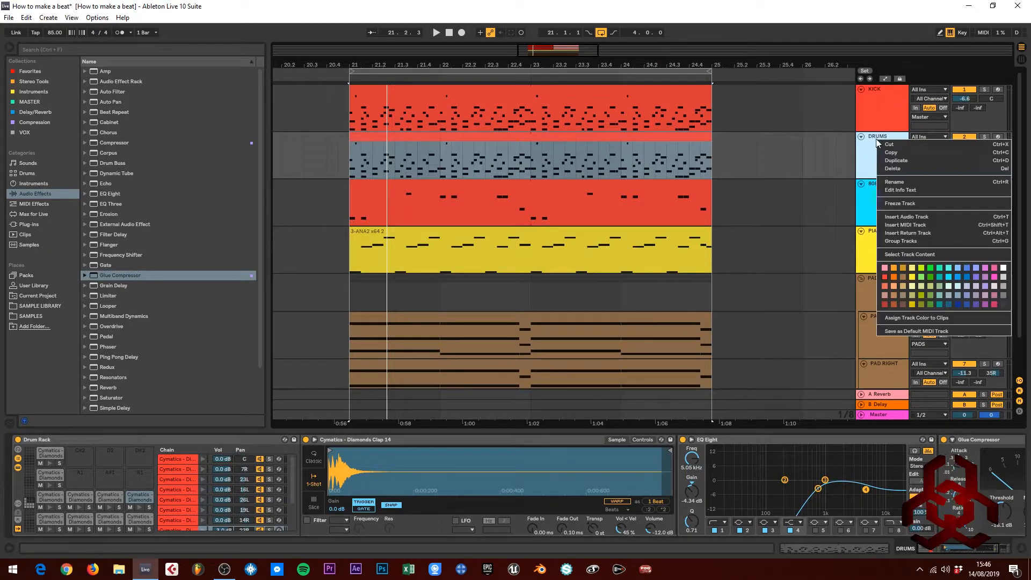
pyautogui.click(887, 160)
pyautogui.click(880, 143)
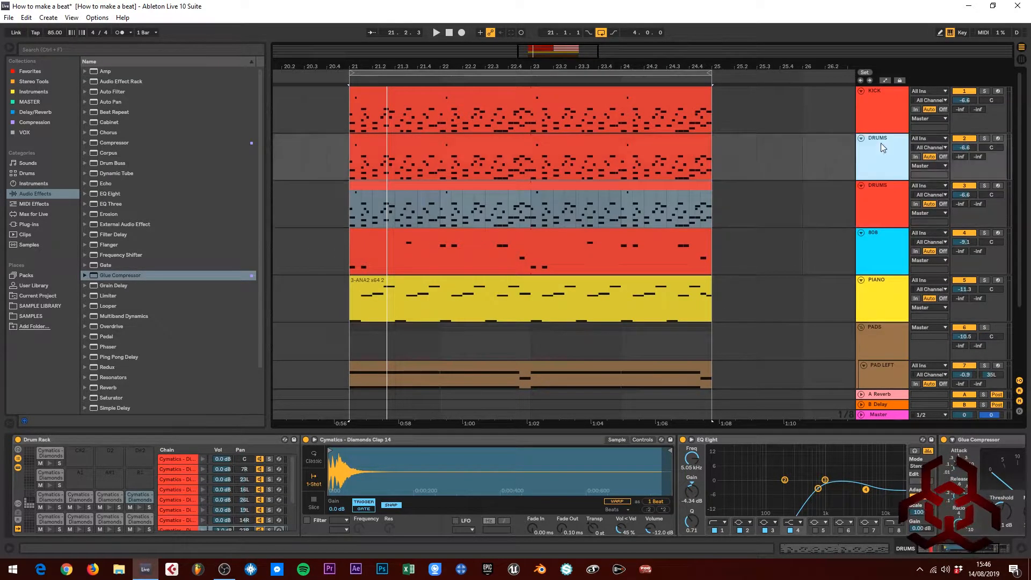
pyautogui.rightClick(881, 143)
pyautogui.click(901, 183)
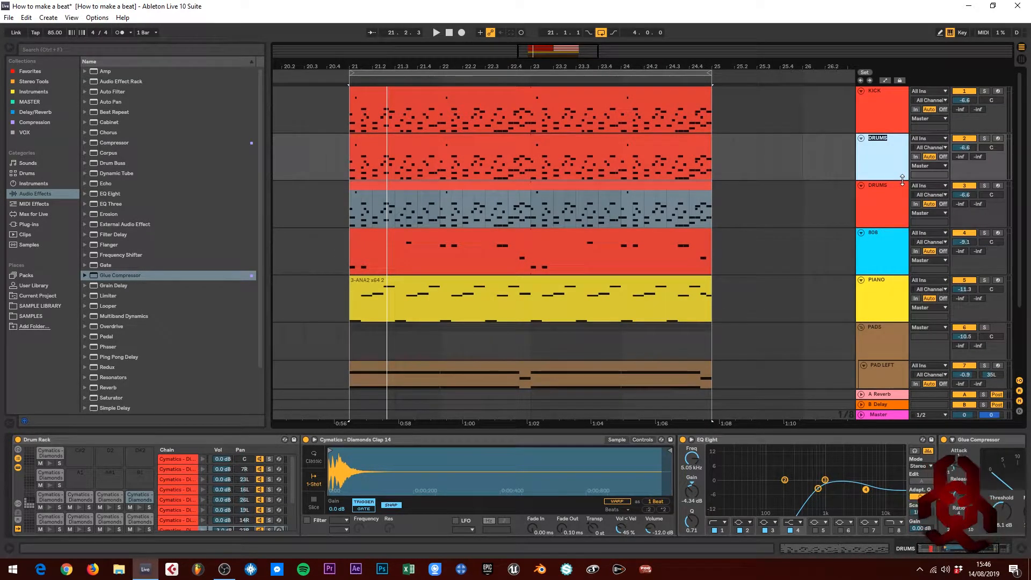
pyautogui.write('SNARE')
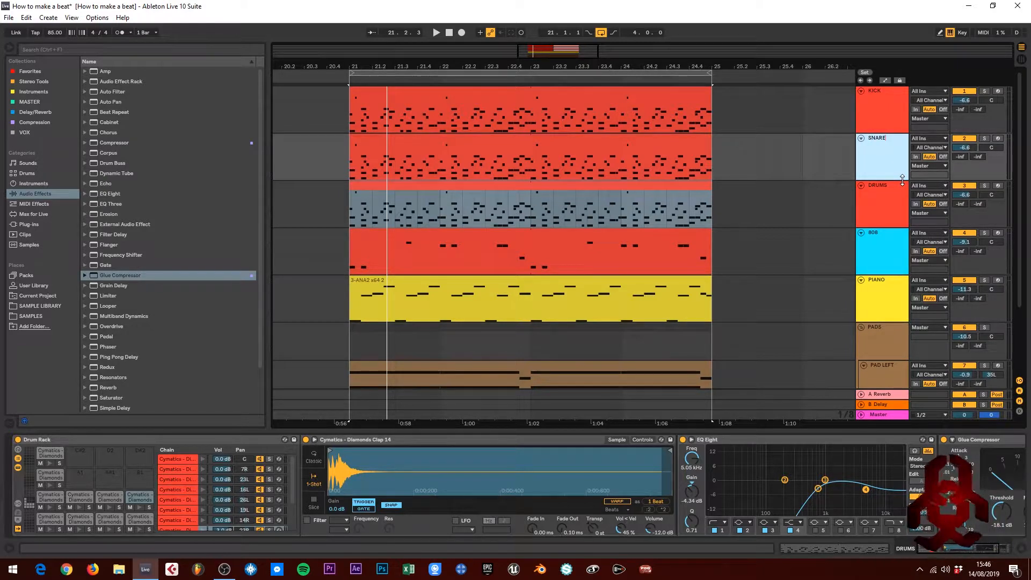
pyautogui.press('Return')
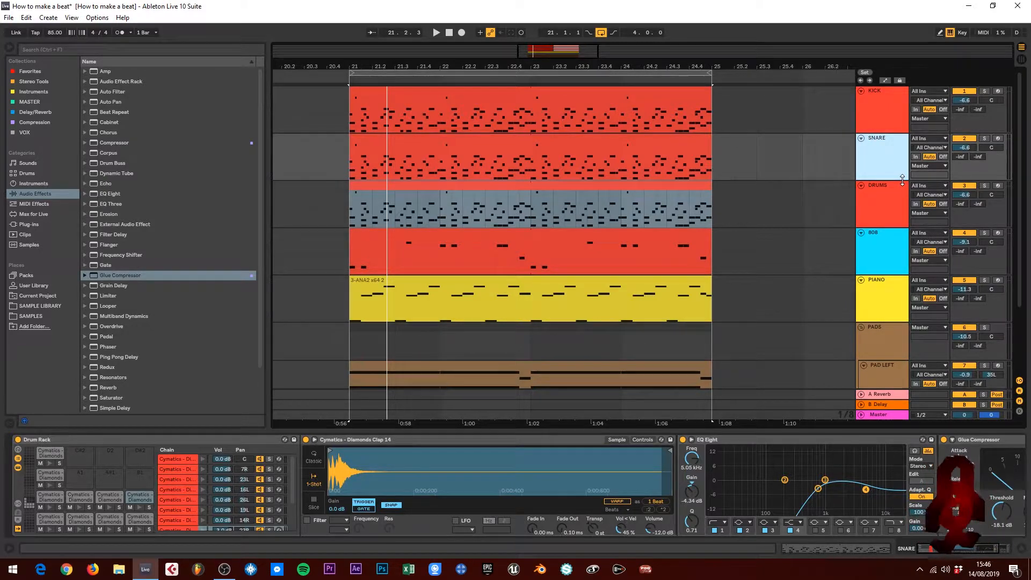
pyautogui.rightClick(895, 147)
pyautogui.click(913, 188)
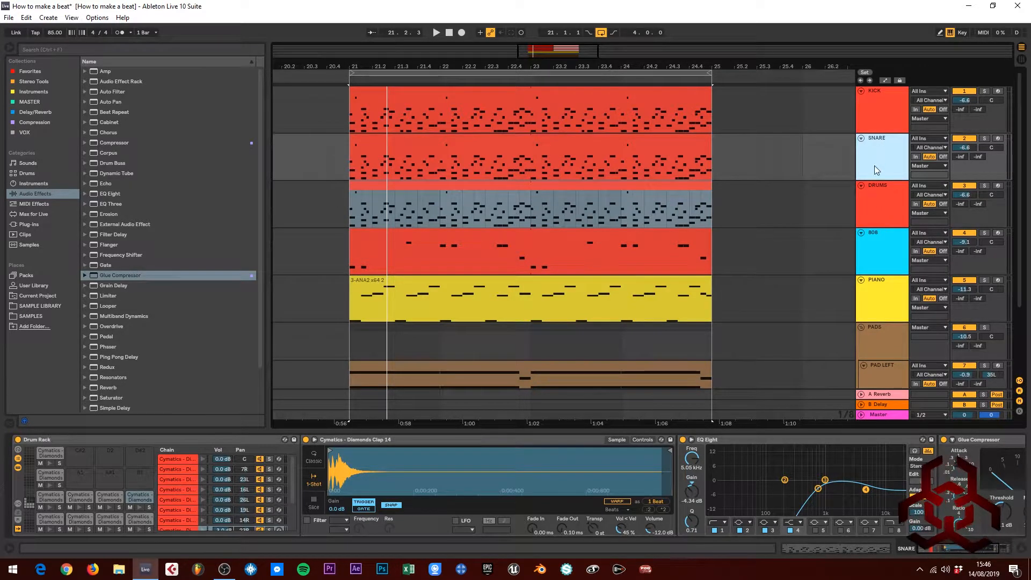
pyautogui.click(893, 200)
pyautogui.click(885, 144)
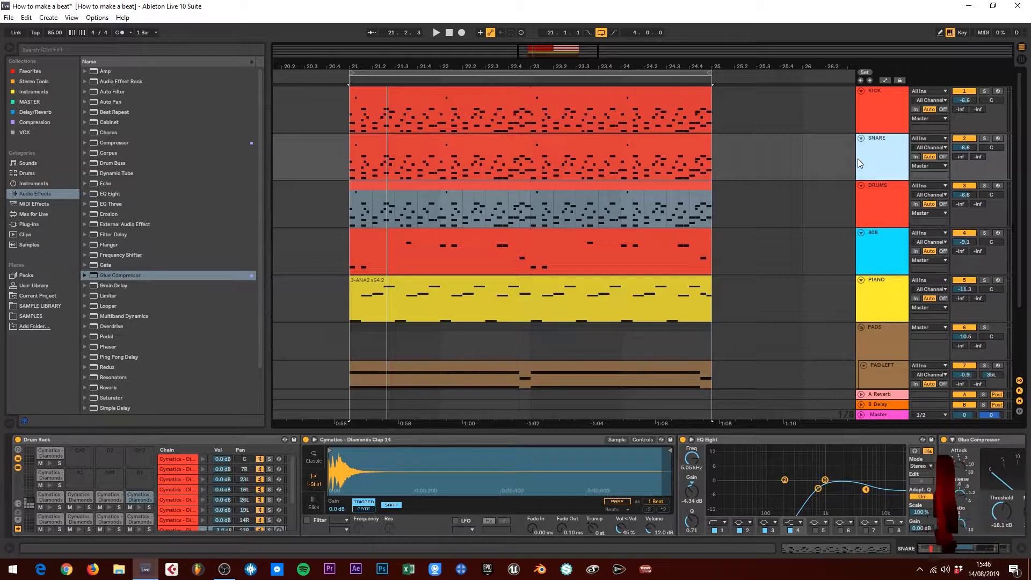
# Step: Rename the remaining DRUMS track as PERC
pyautogui.rightClick(882, 189)
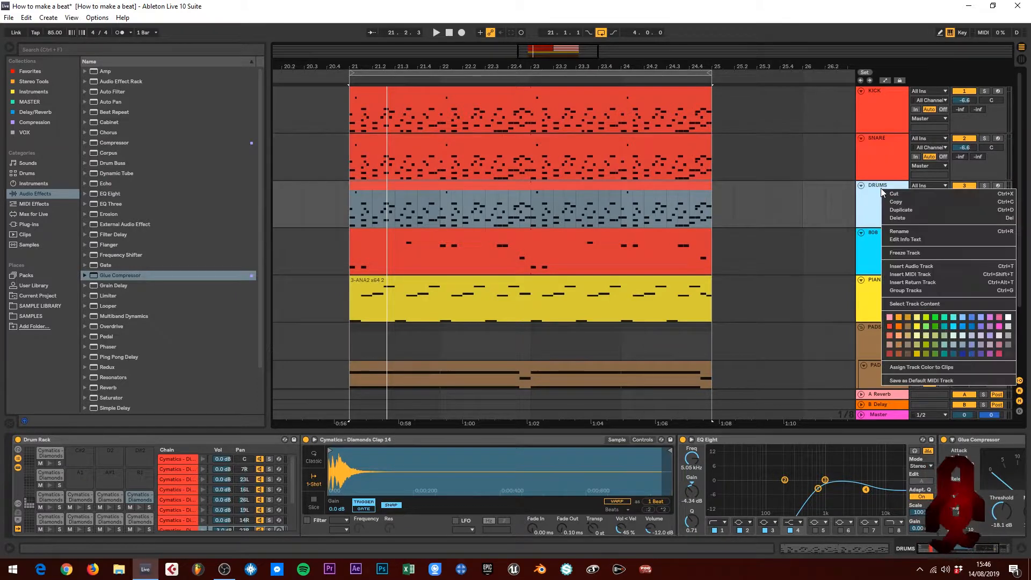
pyautogui.click(898, 234)
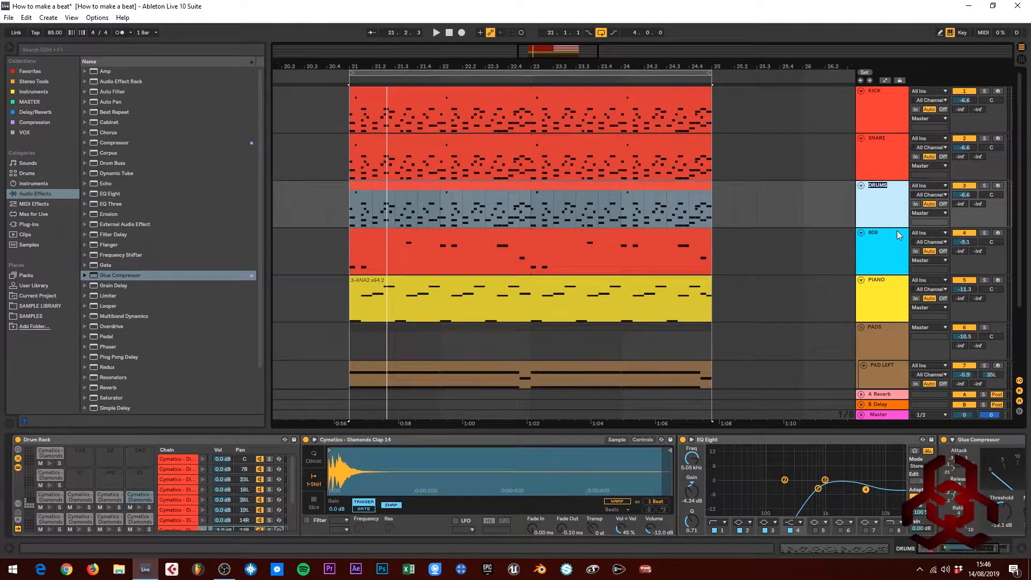
pyautogui.write('PER')
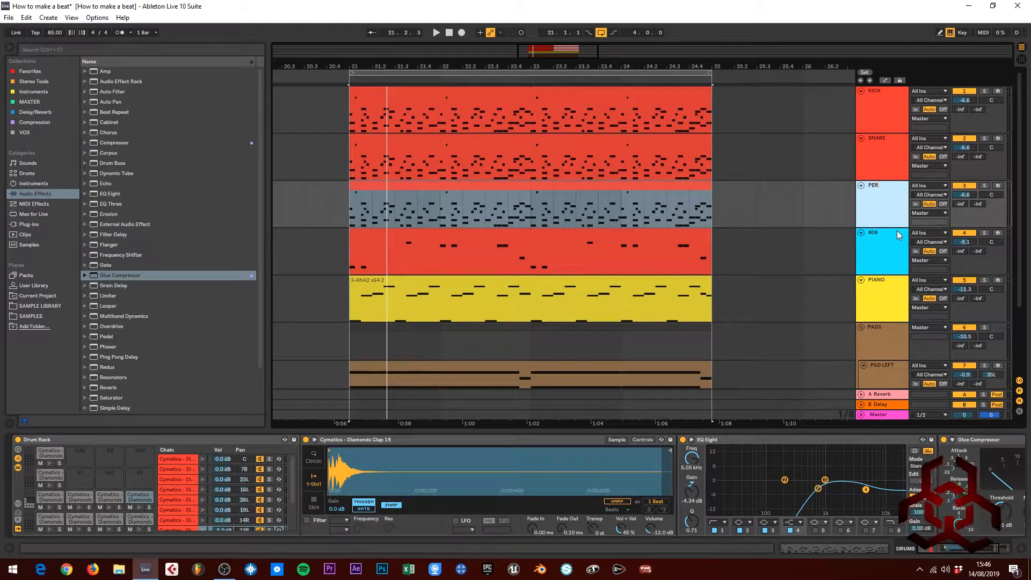
pyautogui.write('C')
pyautogui.press('Return')
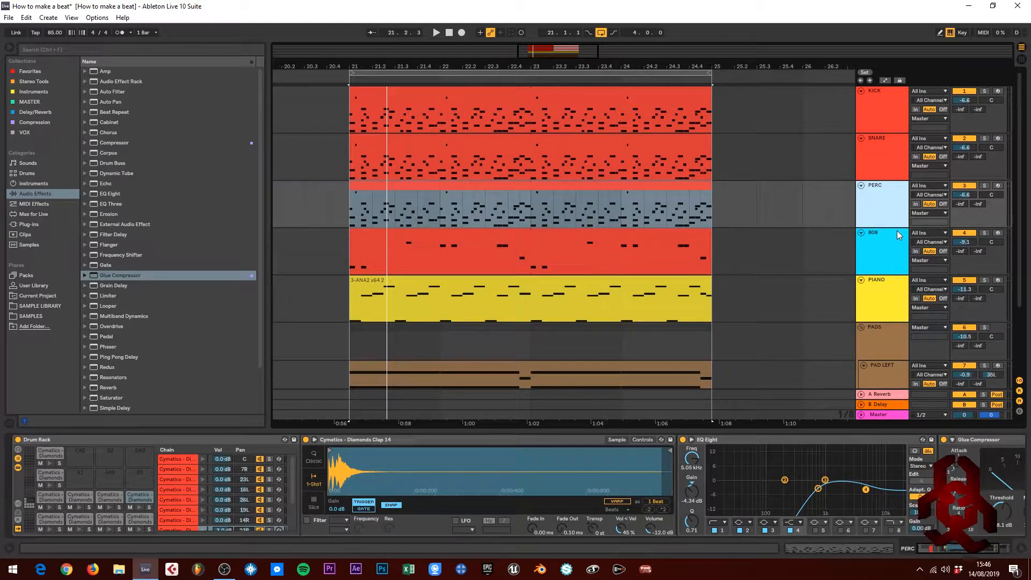
# Step: Duplicate the PERC track and rename the second of the two PERC tracks as HATS
pyautogui.rightClick(885, 185)
pyautogui.click(905, 207)
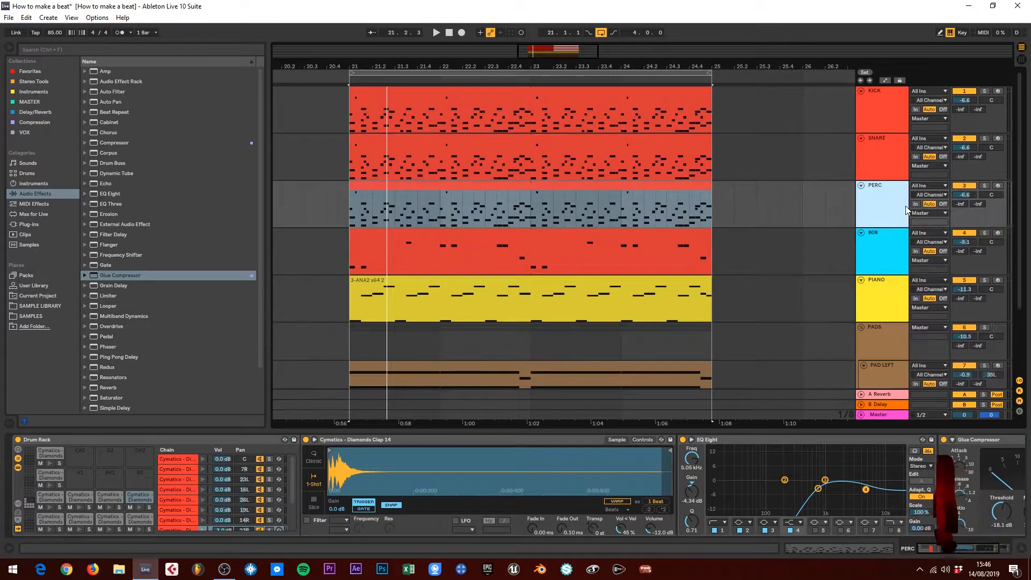
pyautogui.rightClick(880, 238)
pyautogui.click(905, 281)
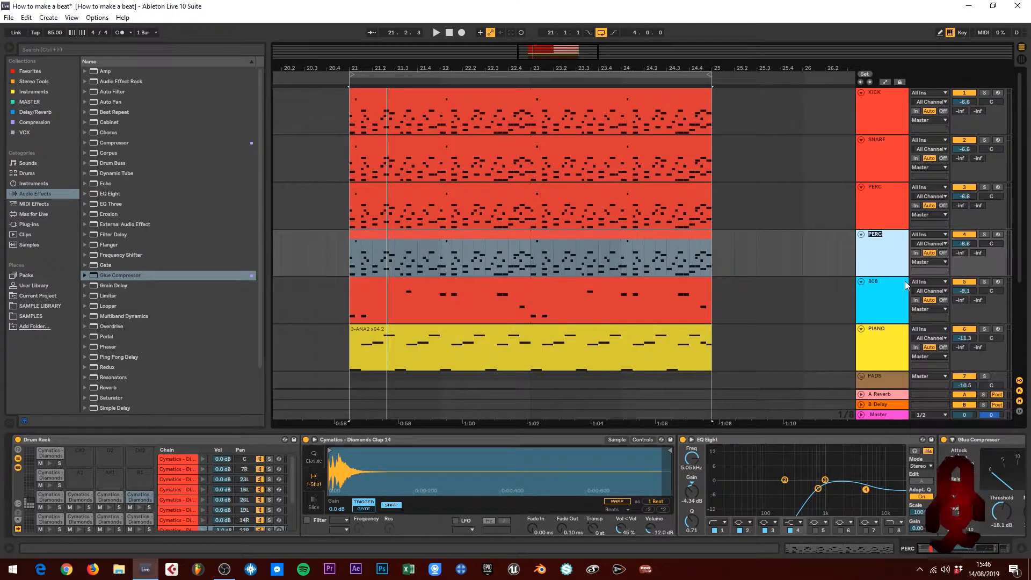
pyautogui.write('HAT')
pyautogui.press('Return')
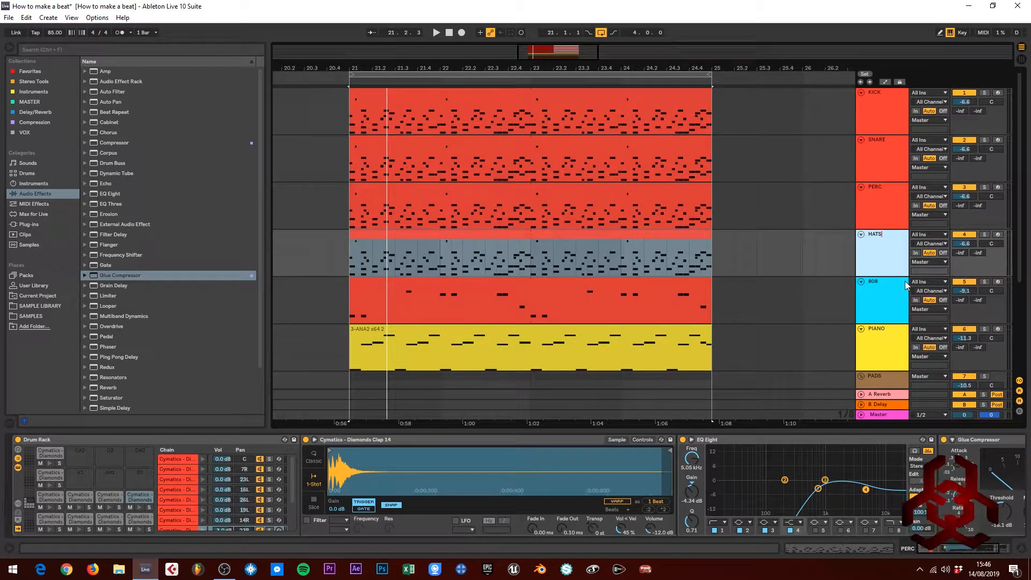
pyautogui.press('Return')
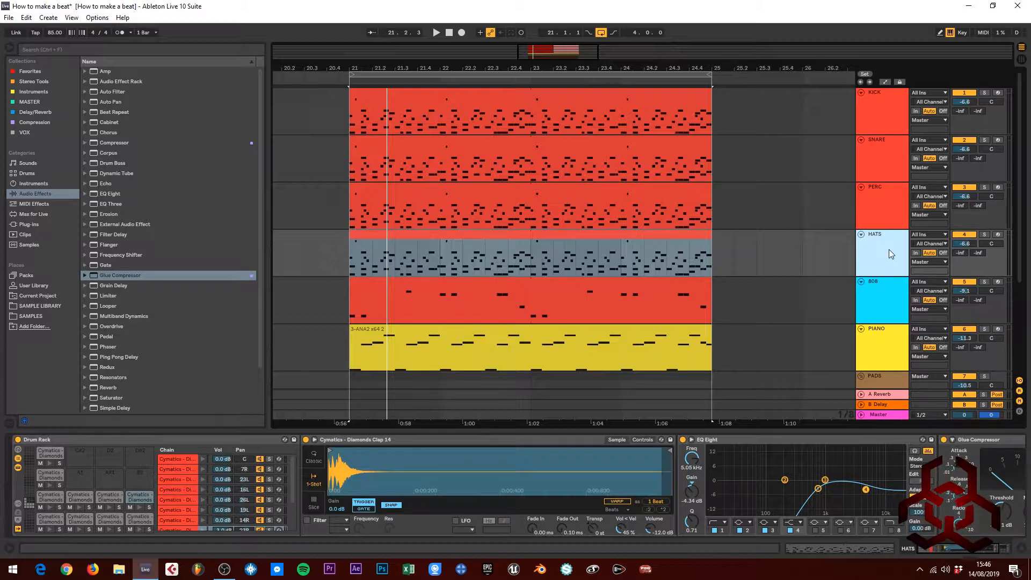
pyautogui.click(693, 235)
pyautogui.click(889, 238)
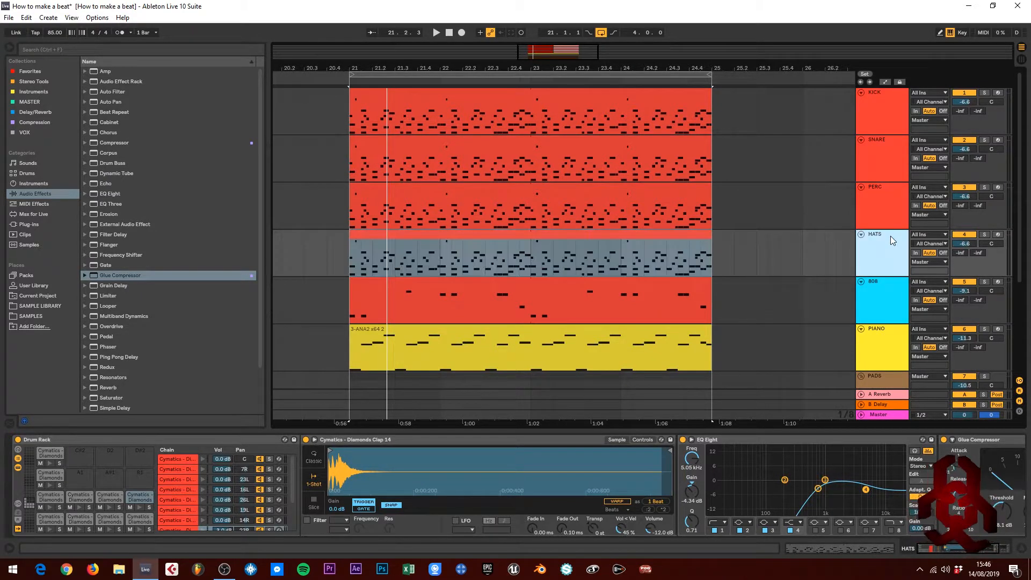
pyautogui.click(547, 234)
pyautogui.click(494, 188)
pyautogui.click(878, 147)
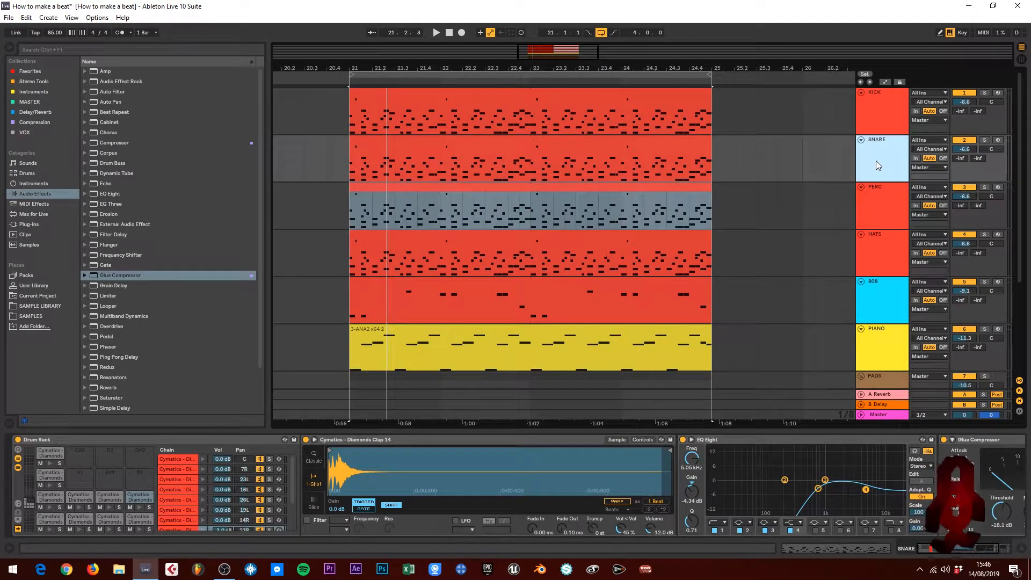
# Step: Delete the percussion, clap and open hi-hat chains from the KICK track's drum rack, keeping only pads C1 to D#1
pyautogui.click(881, 102)
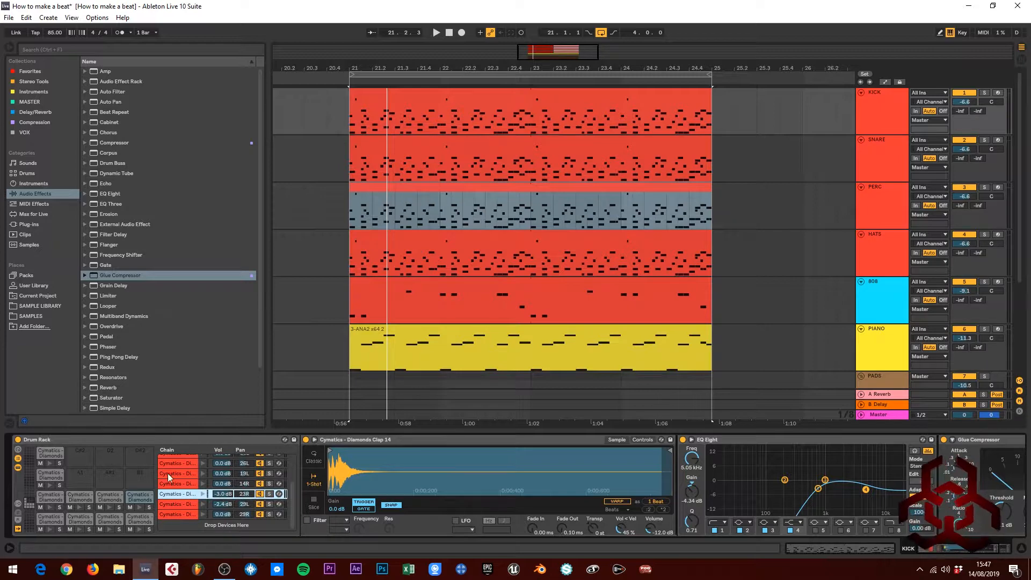
pyautogui.scroll(3, 172, 475)
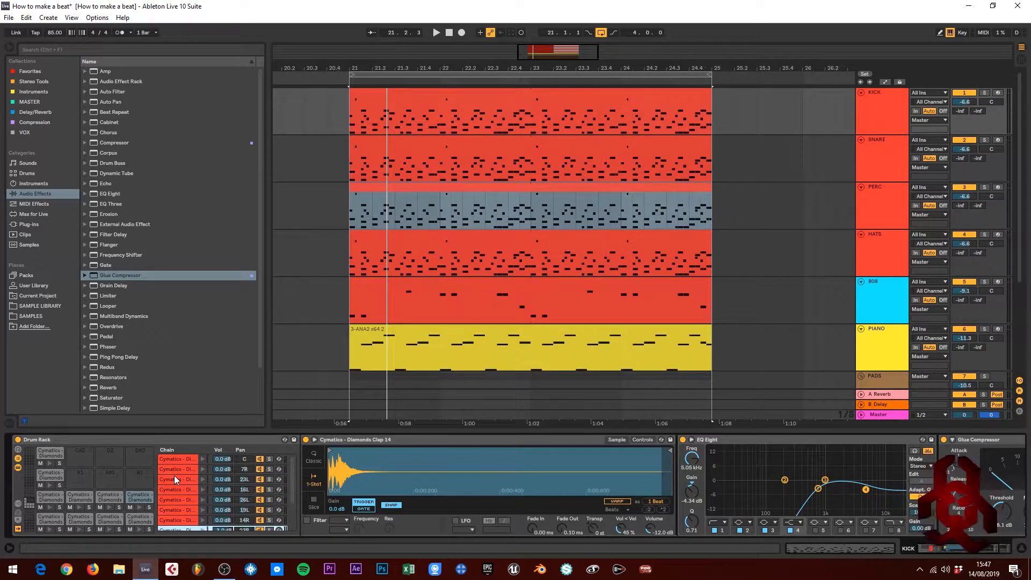
pyautogui.scroll(-3, 174, 475)
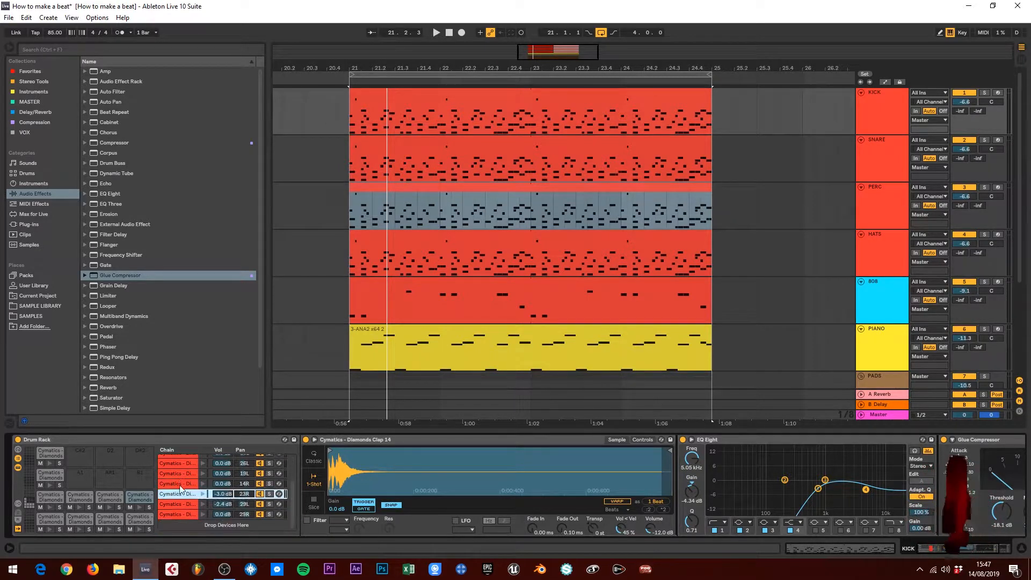
pyautogui.click(180, 514)
pyautogui.press('Delete')
pyautogui.press('Delete')
pyautogui.press('Delete')
pyautogui.press('Delete')
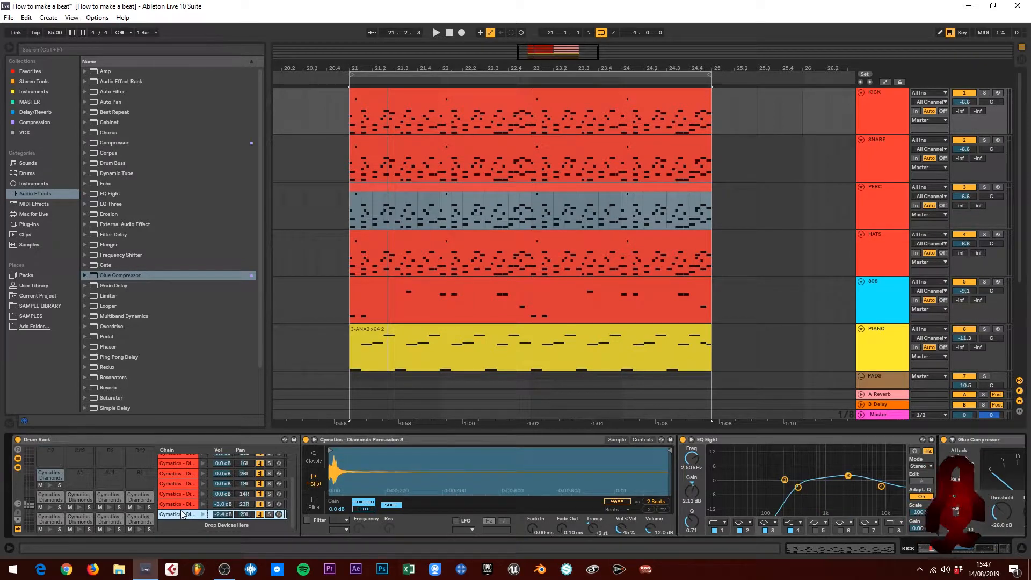
pyautogui.press('Delete')
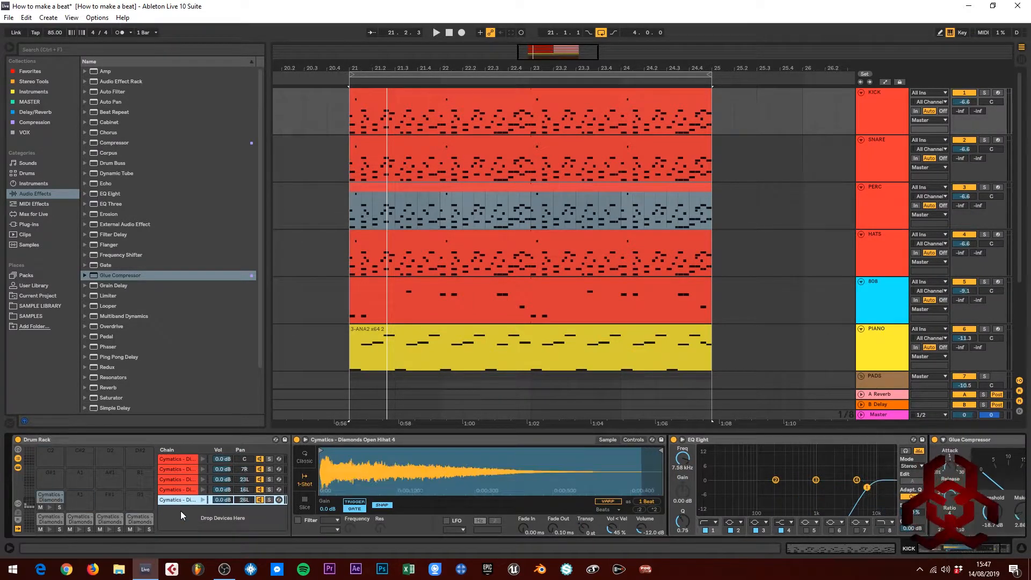
pyautogui.press('Delete')
# Step: Delete the C#1, D1 and D#1 pads from the KICK track's drum rack and select the remaining Kick 8 chain
pyautogui.click(86, 521)
pyautogui.press('Delete')
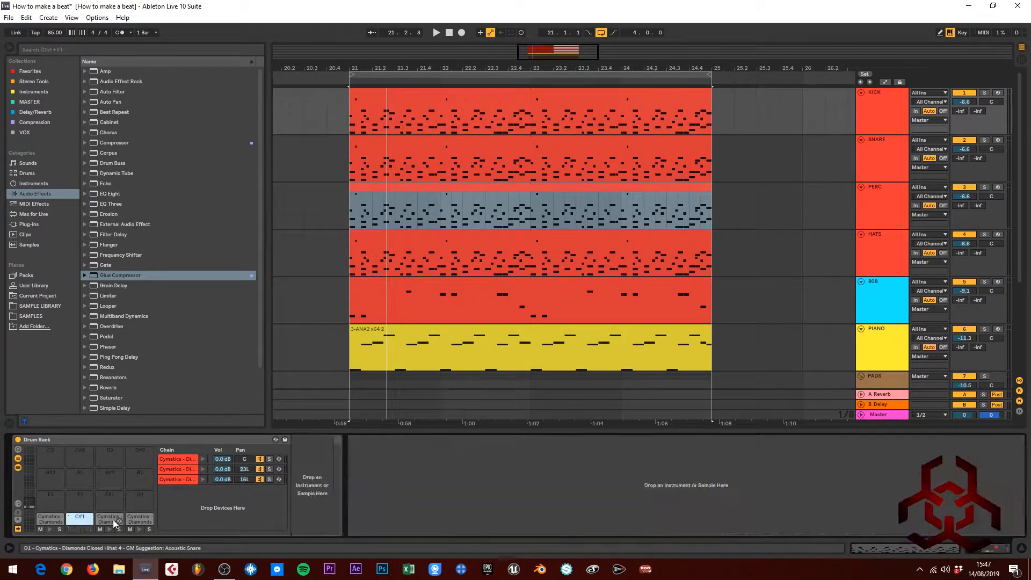
pyautogui.click(113, 522)
pyautogui.press('Delete')
pyautogui.click(140, 522)
pyautogui.press('Delete')
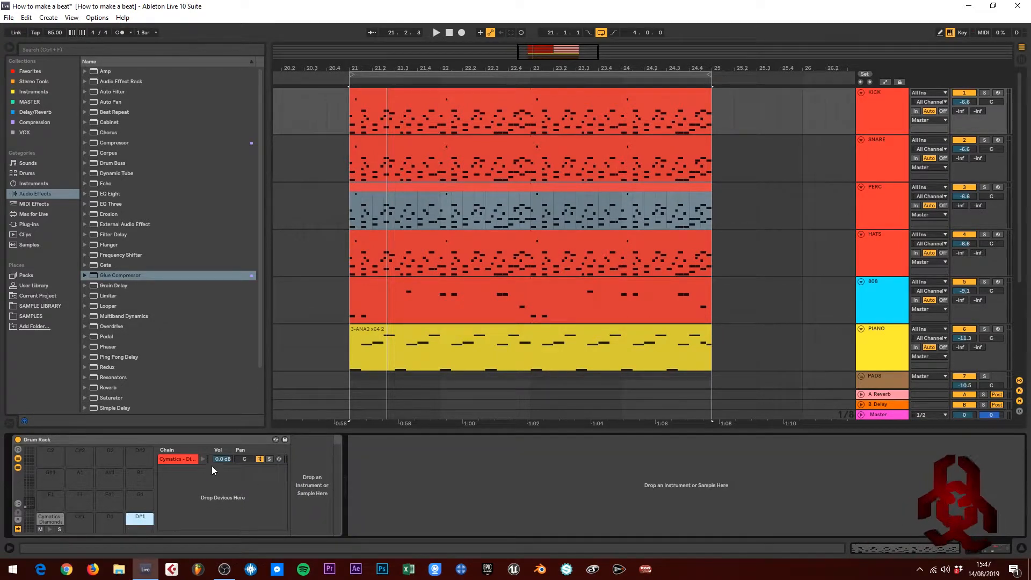
pyautogui.click(184, 459)
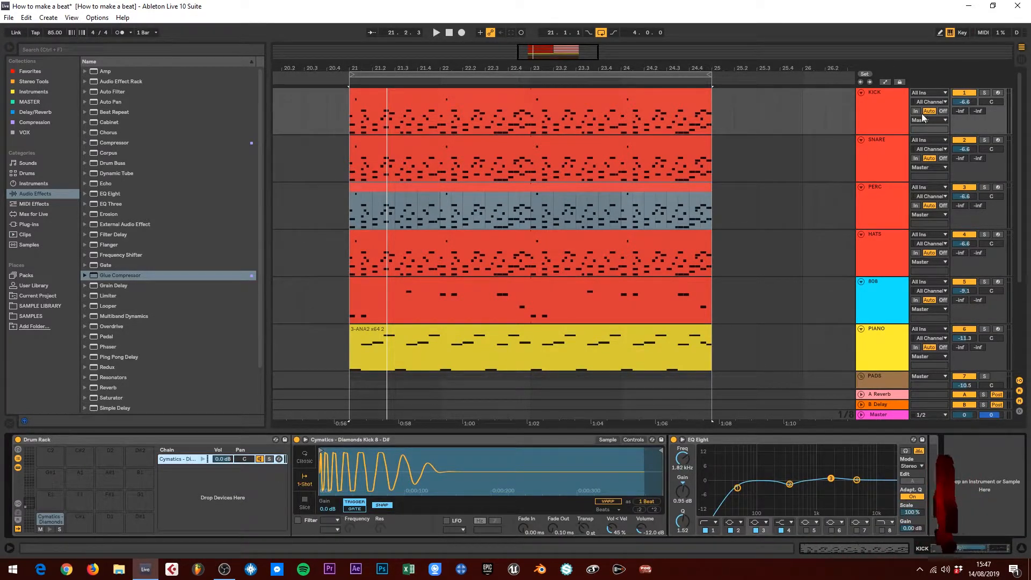
# Step: Delete the C2, G#1, E1, F1 and F#1 pads from the SNARE track's drum rack
pyautogui.click(881, 153)
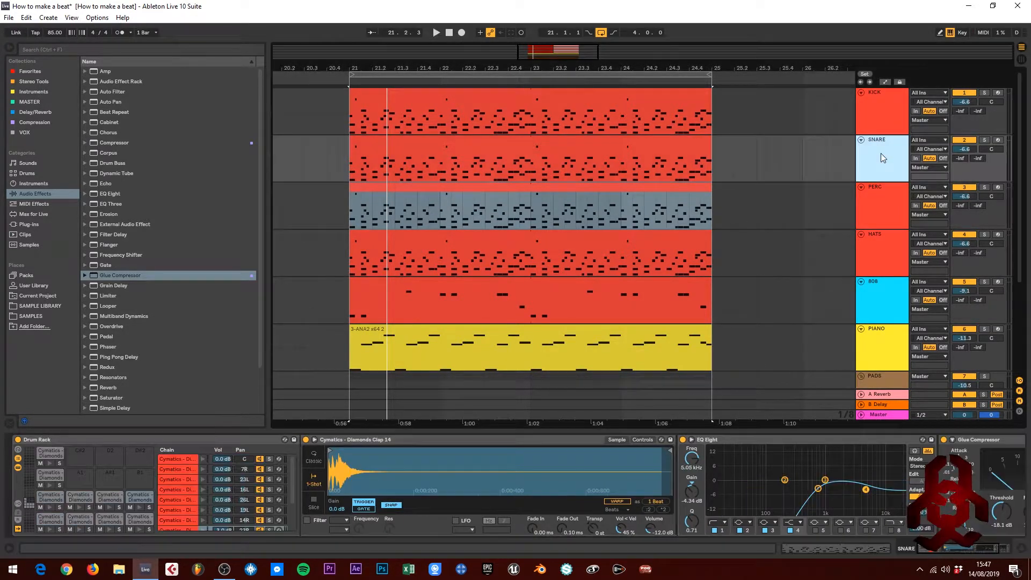
pyautogui.click(53, 451)
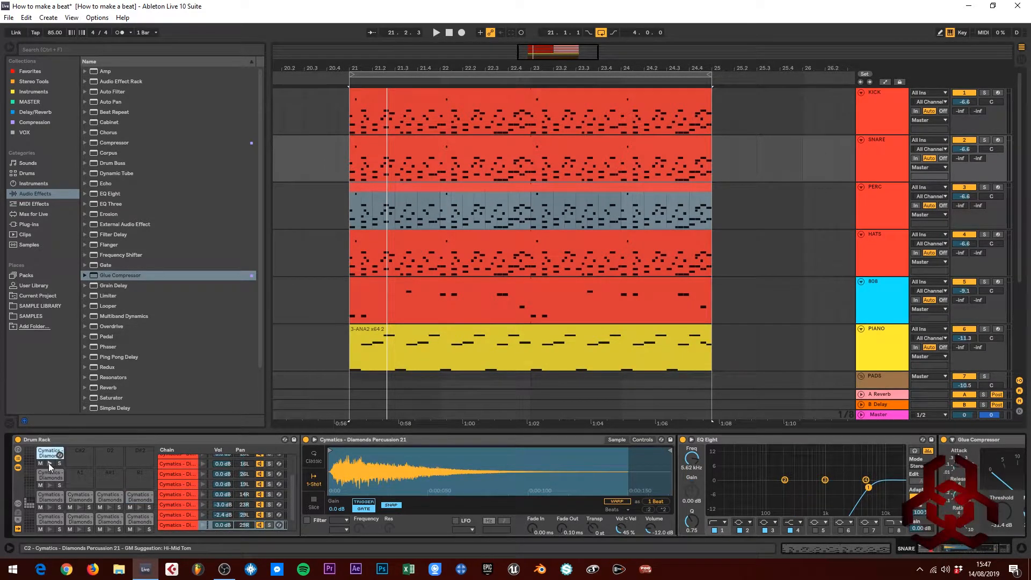
pyautogui.press('Delete')
pyautogui.click(47, 474)
pyautogui.press('Delete')
pyautogui.click(47, 507)
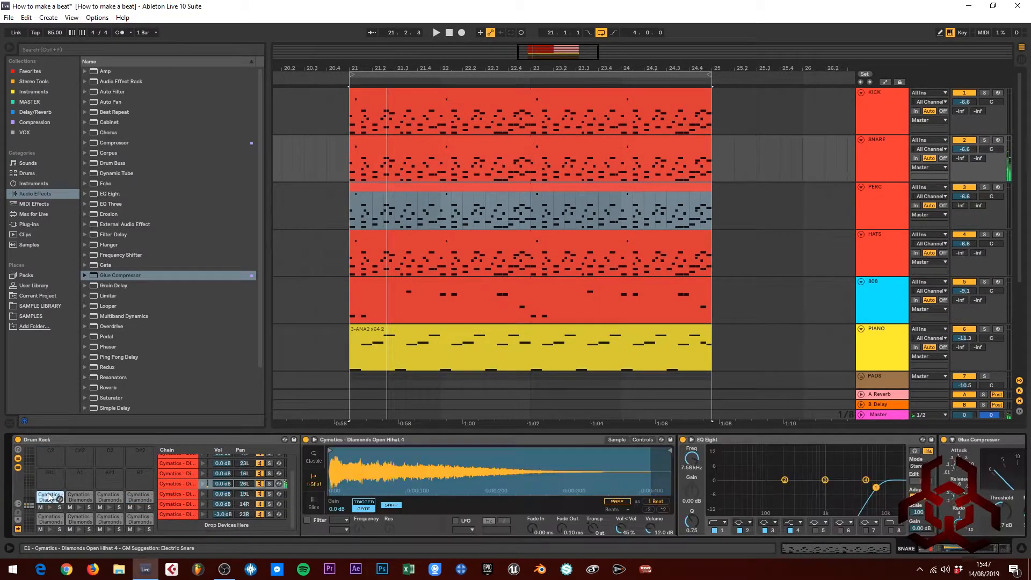
pyautogui.press('Delete')
pyautogui.click(76, 497)
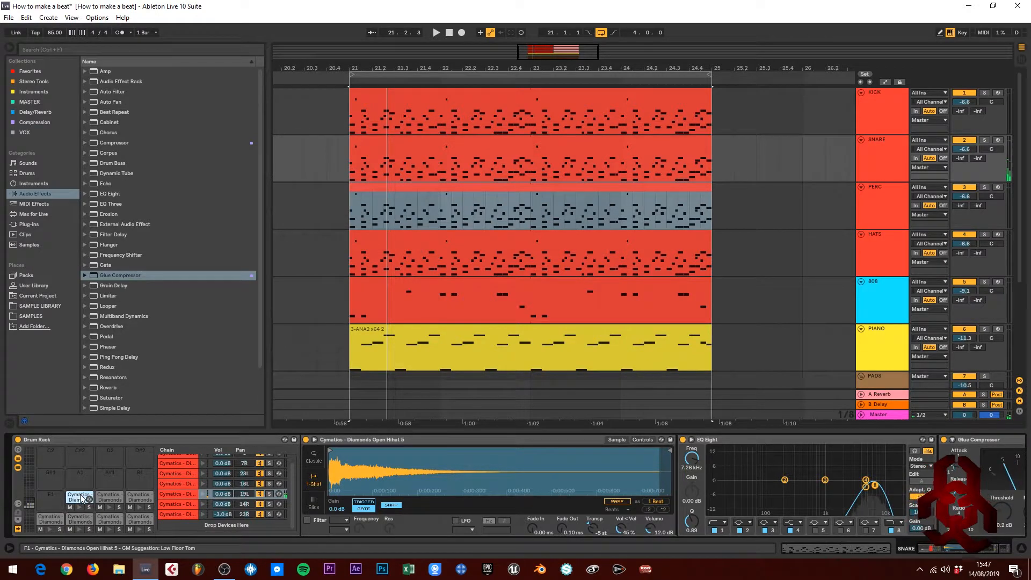
pyautogui.press('Delete')
pyautogui.click(115, 502)
pyautogui.press('Delete')
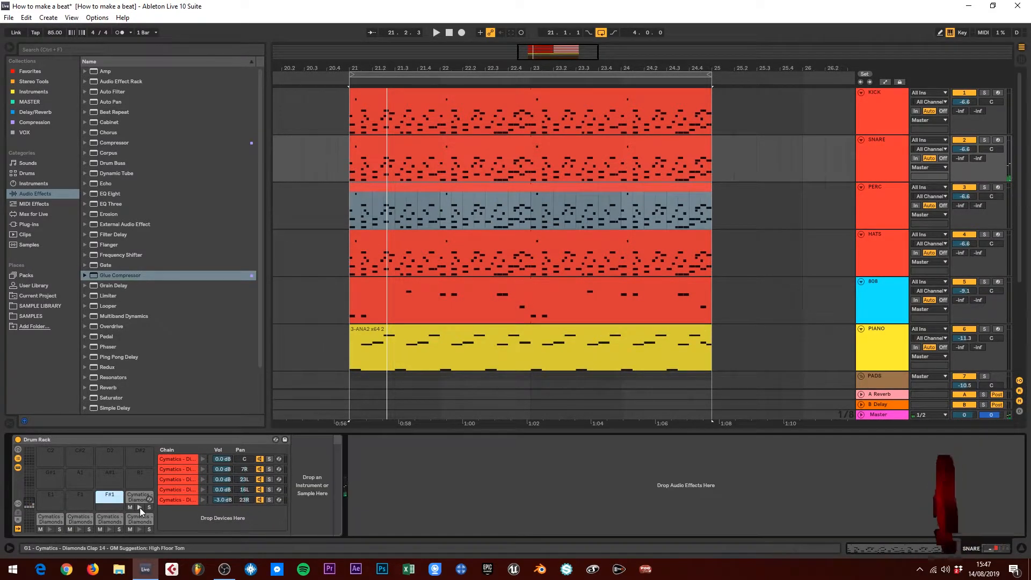
# Step: Delete the D#1, D1 and C1 pads from the SNARE track's drum rack, keeping only Snare 8 and Clap 14
pyautogui.click(139, 520)
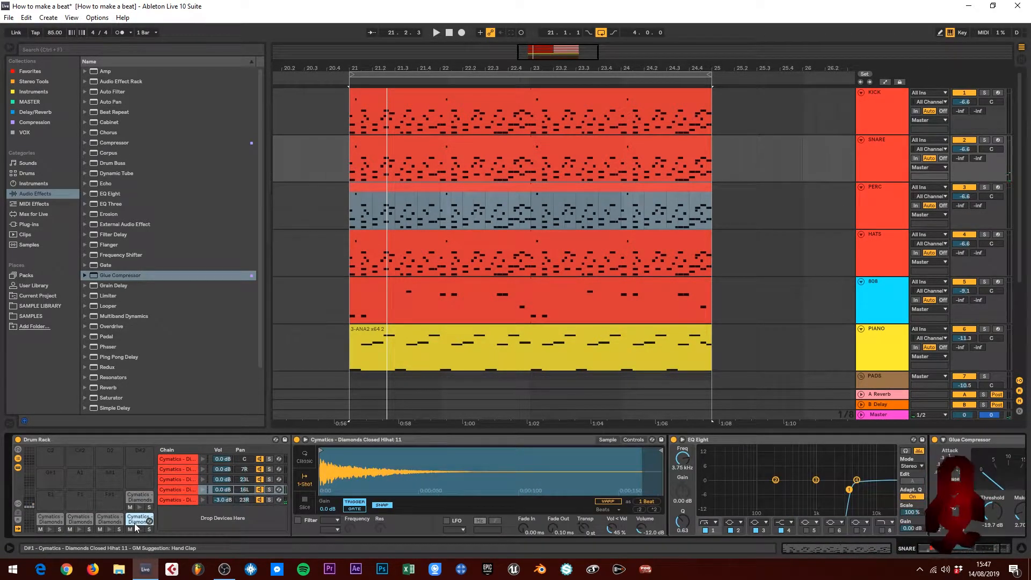
pyautogui.press('Delete')
pyautogui.click(115, 517)
pyautogui.press('Delete')
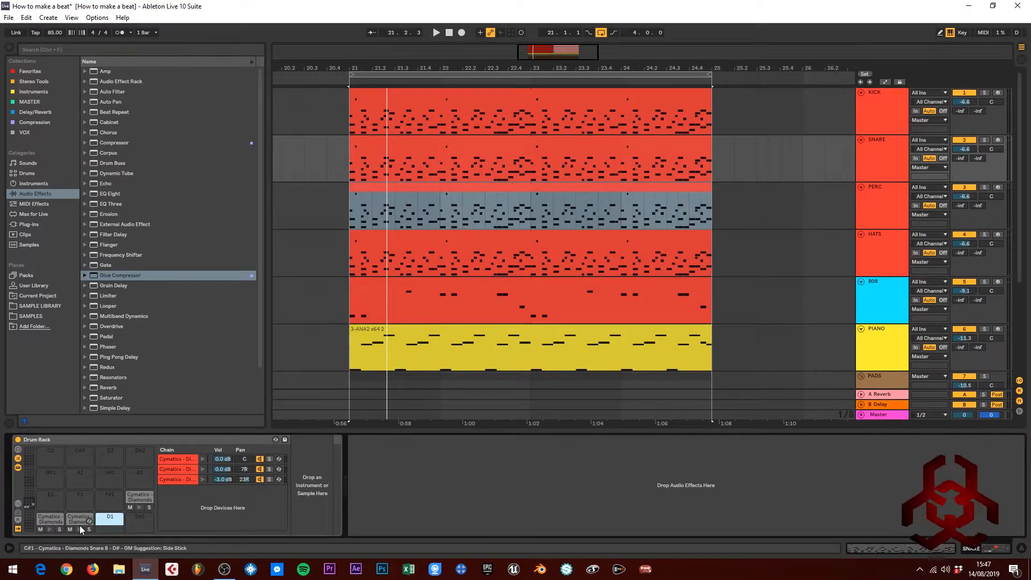
pyautogui.click(79, 524)
pyautogui.press('Delete')
pyautogui.click(51, 519)
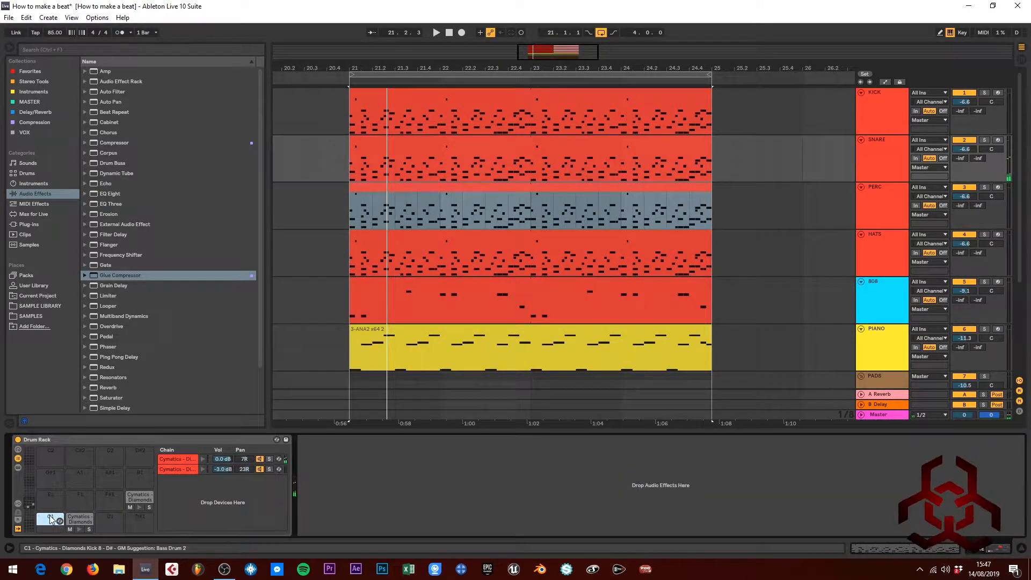
# Step: Delete the C1, C#1, D1 and D#1 pads from the PERC track's drum rack
pyautogui.click(900, 191)
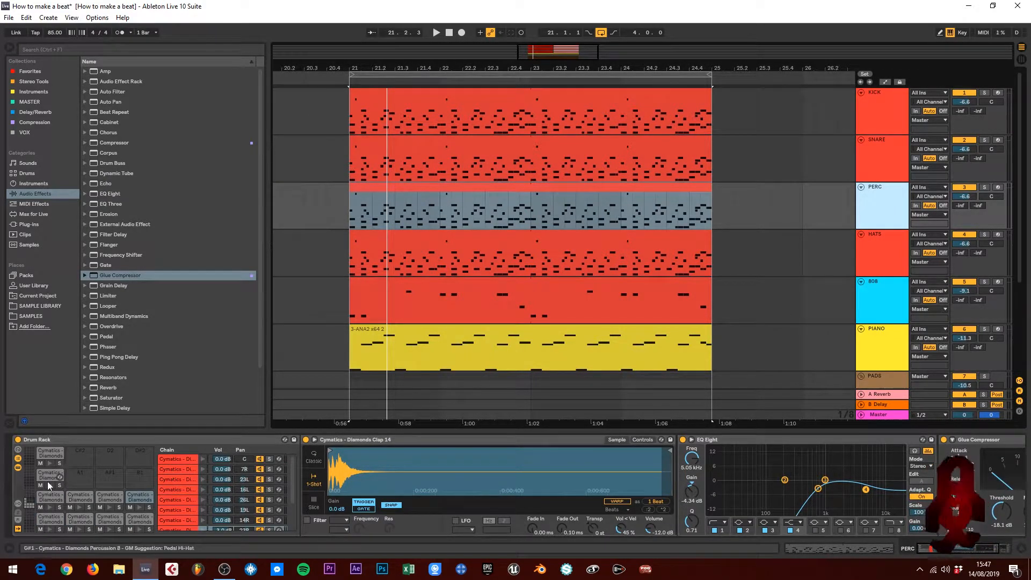
pyautogui.click(53, 517)
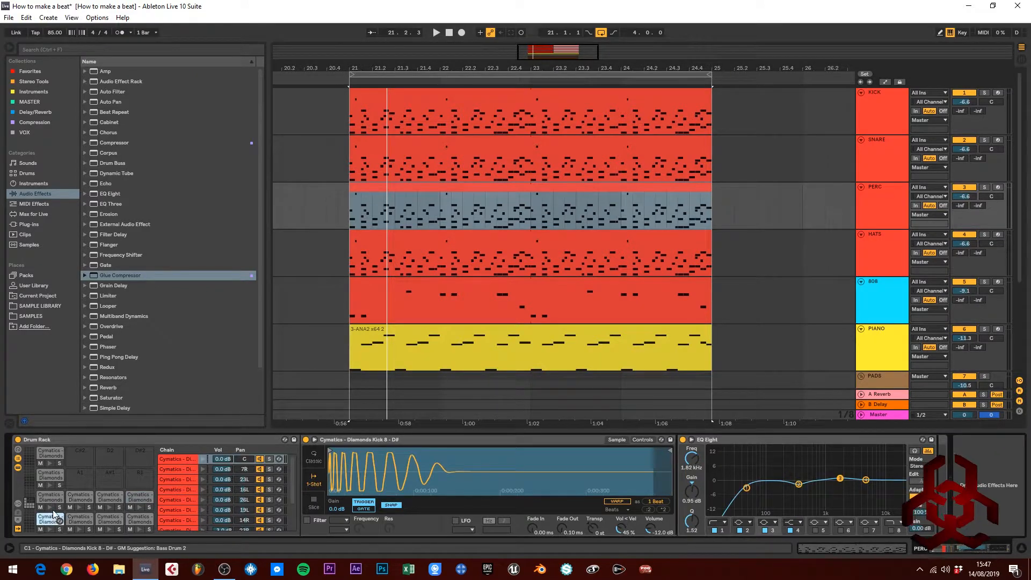
pyautogui.press('Delete')
pyautogui.click(79, 517)
pyautogui.press('Delete')
pyautogui.click(109, 518)
pyautogui.press('Delete')
pyautogui.click(138, 518)
pyautogui.press('Delete')
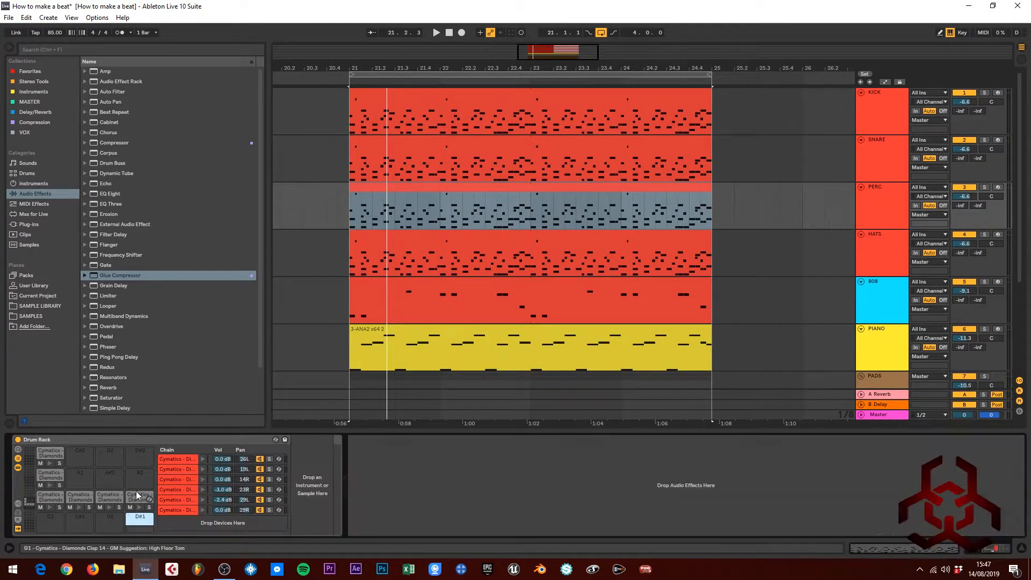
# Step: Delete the G1, F#1, F1 and E1 pads from the PERC track's drum rack, keeping only the two percussion pads
pyautogui.click(137, 495)
pyautogui.press('Delete')
pyautogui.click(108, 495)
pyautogui.press('Delete')
pyautogui.click(80, 497)
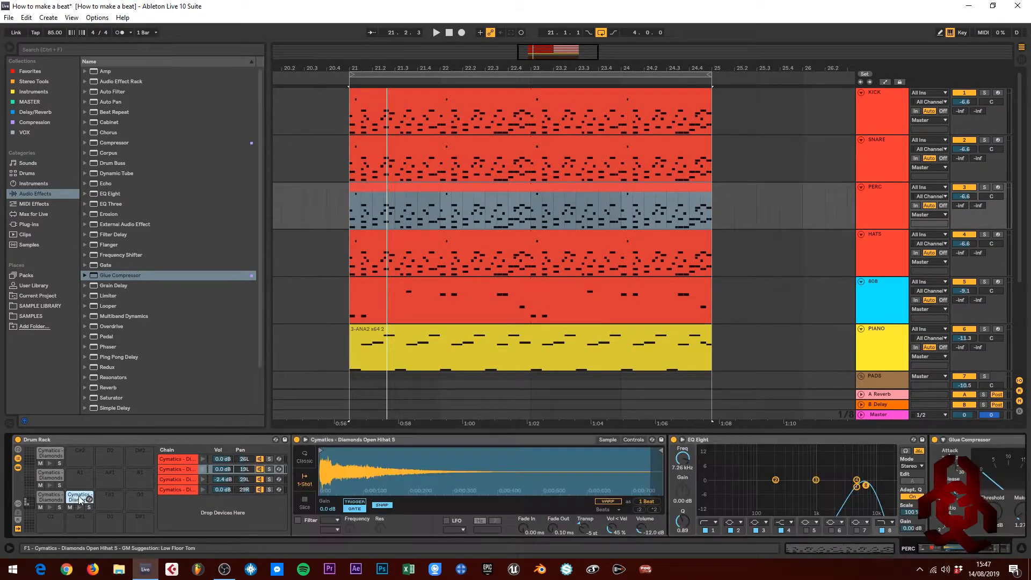
pyautogui.press('Delete')
pyautogui.click(56, 495)
pyautogui.press('Delete')
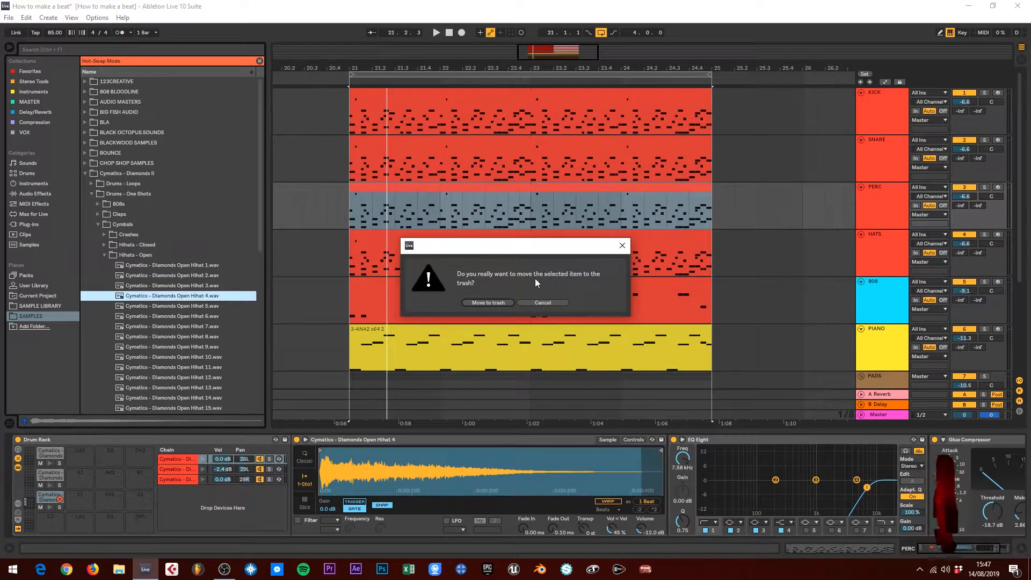
pyautogui.click(535, 303)
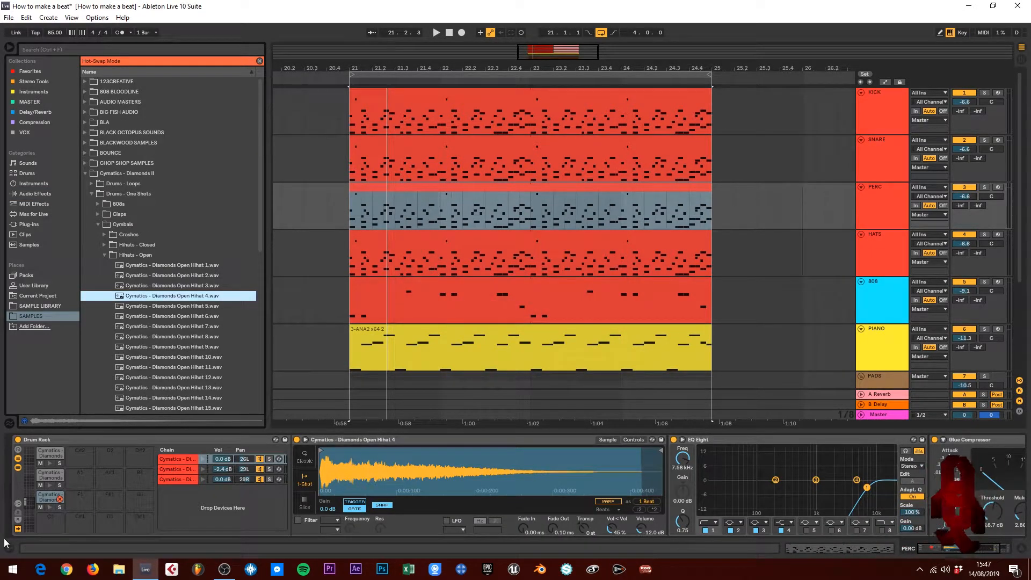
pyautogui.click(59, 500)
pyautogui.press('Delete')
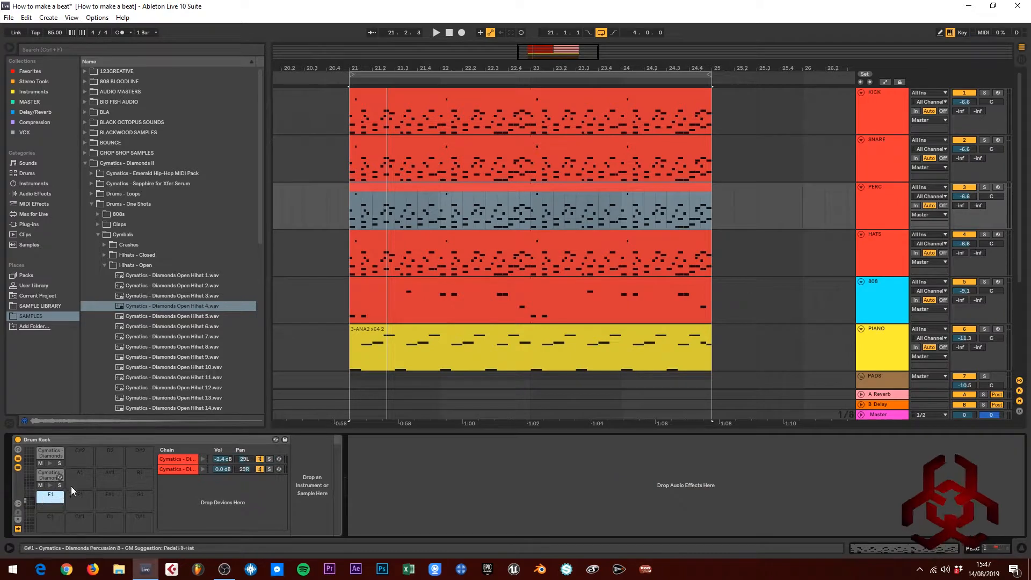
# Step: Delete the C2 and G#1 percussion pads from the HATS track's drum rack
pyautogui.click(881, 241)
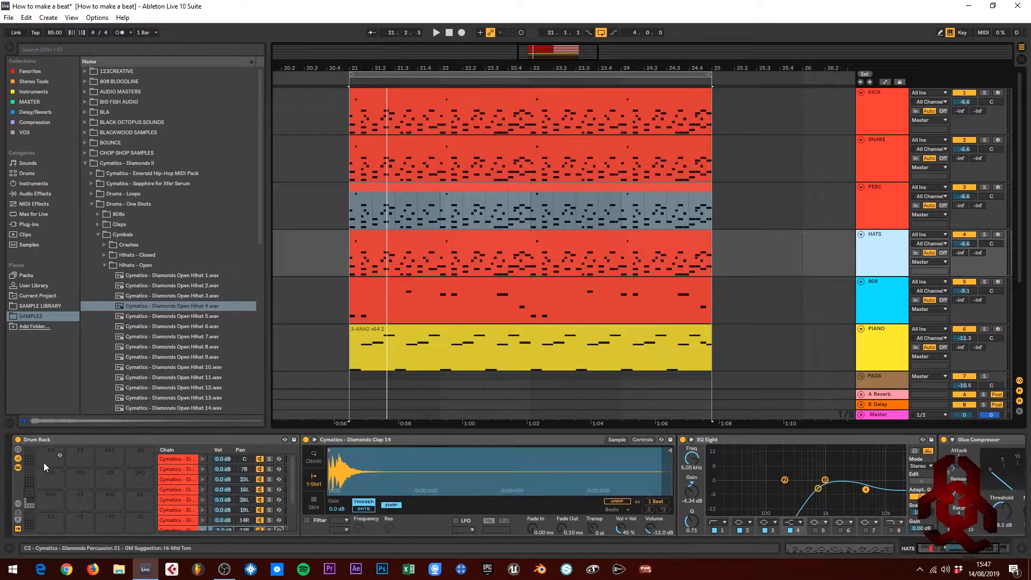
pyautogui.click(50, 463)
pyautogui.click(49, 456)
pyautogui.press('Delete')
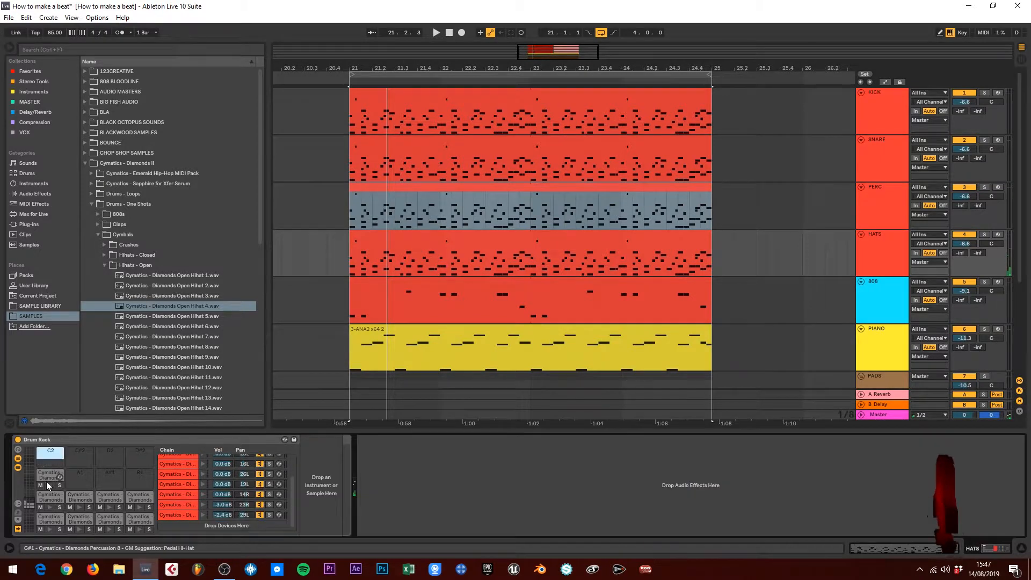
pyautogui.click(49, 484)
pyautogui.click(50, 475)
pyautogui.press('Delete')
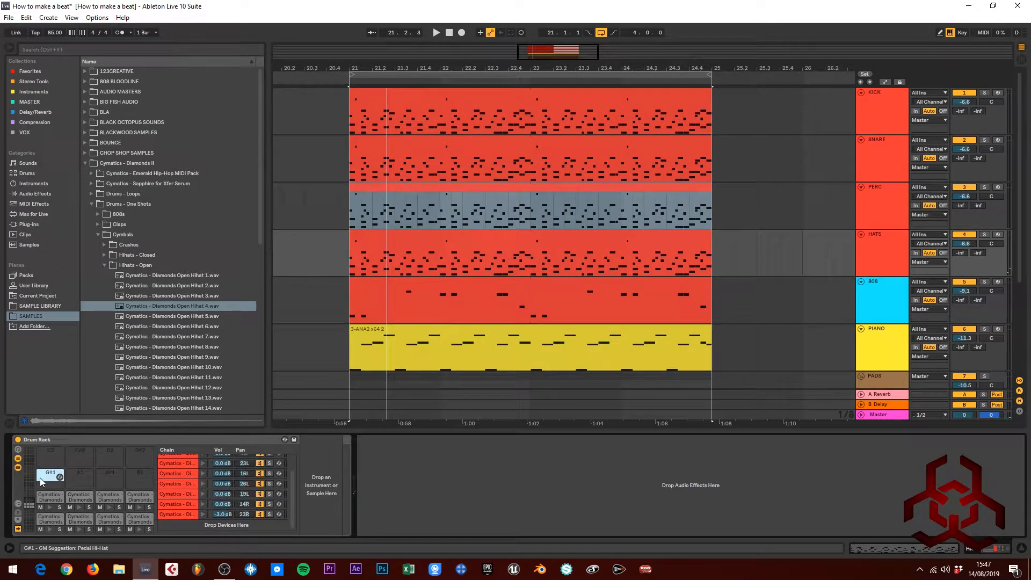
# Step: Delete the G1, C#1 and C1 pads from the HATS track's drum rack, keeping only the hi-hat pads
pyautogui.click(53, 508)
pyautogui.click(137, 497)
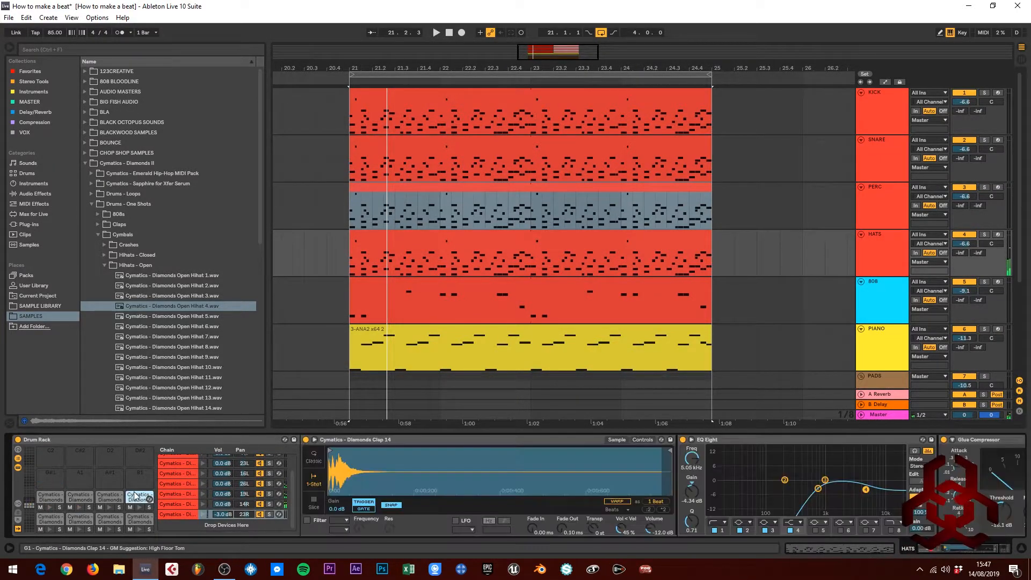
pyautogui.press('Delete')
pyautogui.click(108, 528)
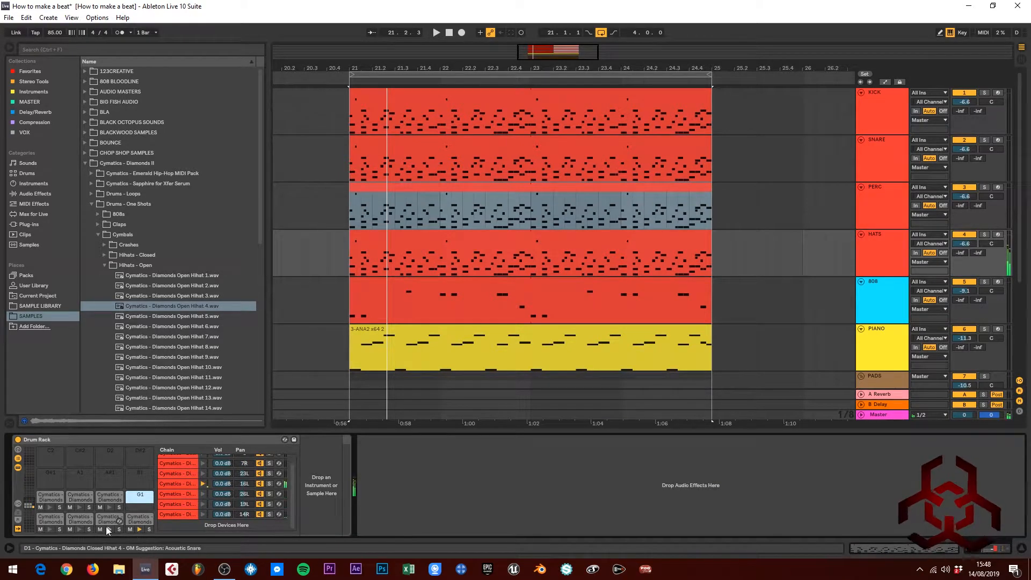
pyautogui.click(50, 519)
pyautogui.press('Delete')
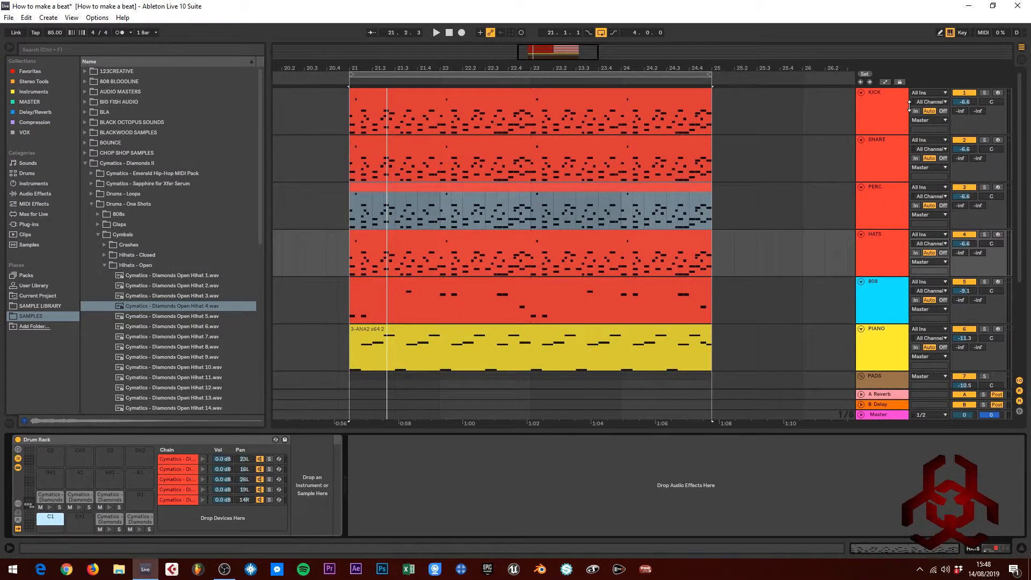
# Step: Check the drum racks of the KICK, SNARE, PERC and HATS tracks in turn
pyautogui.click(891, 121)
pyautogui.click(885, 156)
pyautogui.click(881, 204)
pyautogui.click(878, 241)
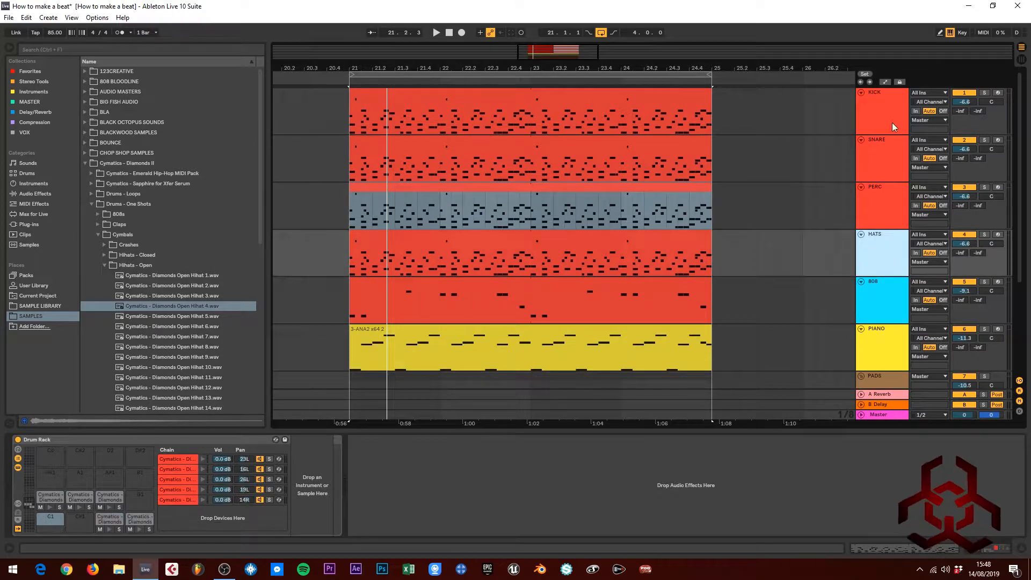
pyautogui.click(891, 118)
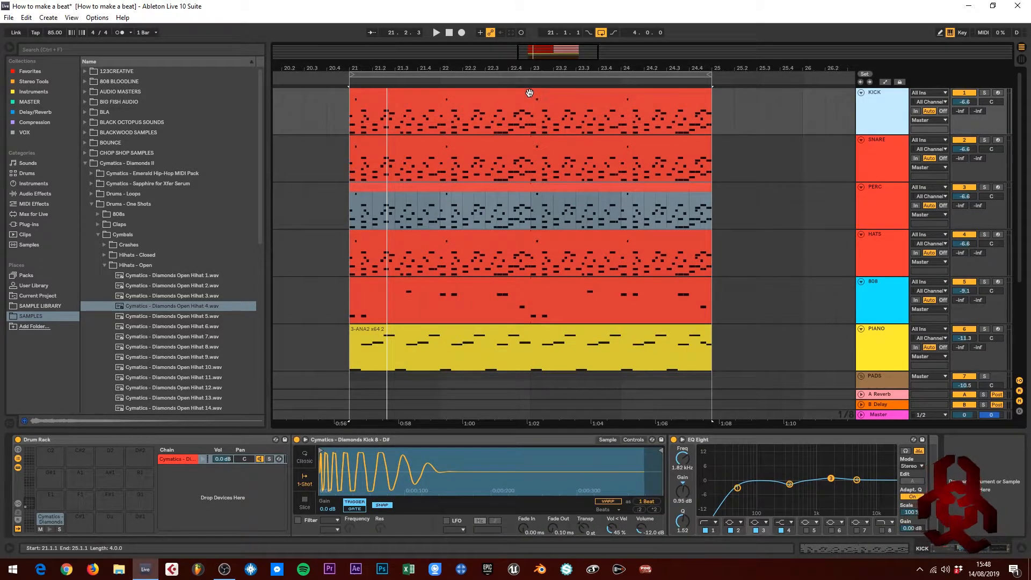
# Step: Solo the KICK track and play back its clip from bar 21
pyautogui.click(879, 124)
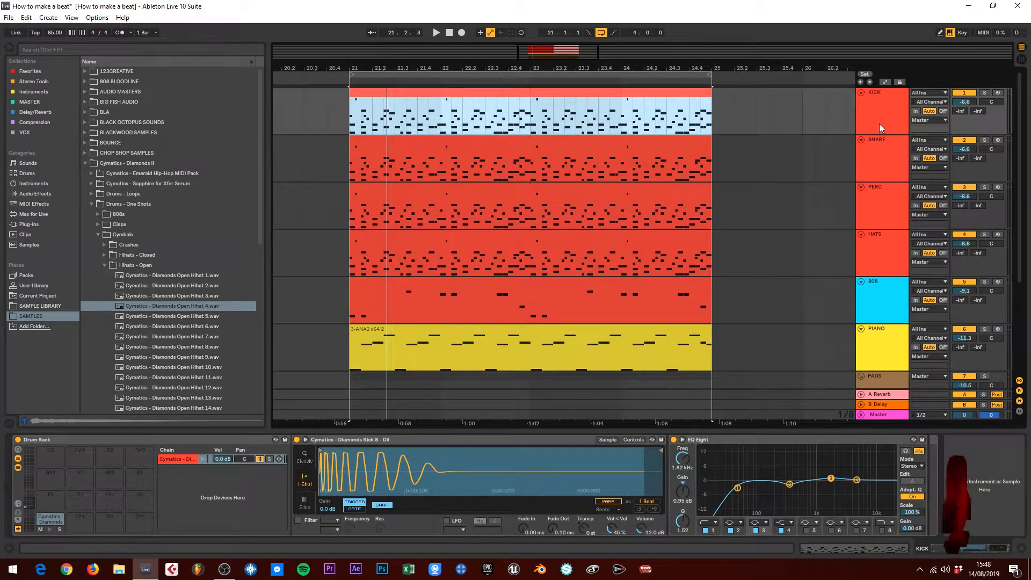
pyautogui.click(894, 94)
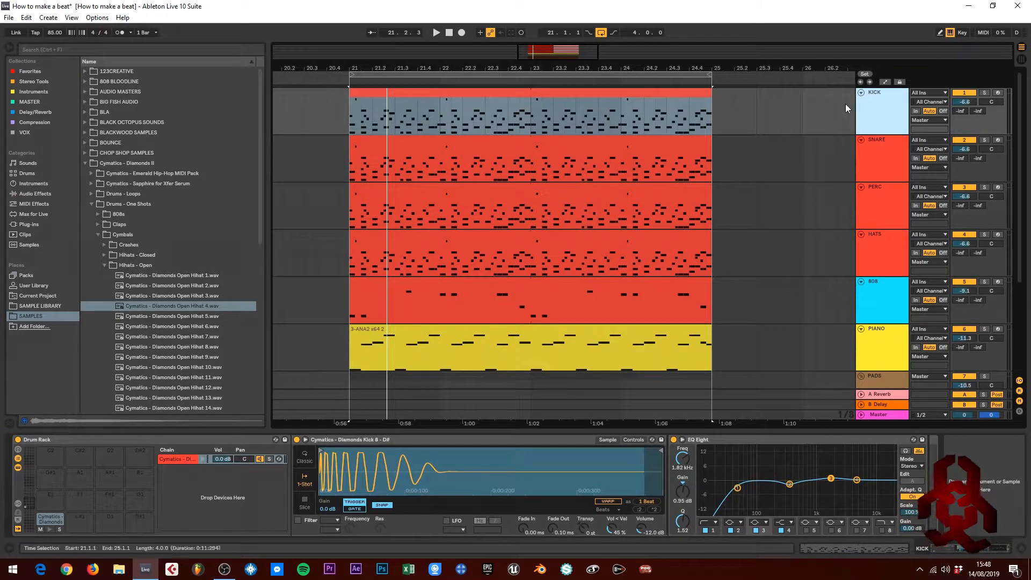
pyautogui.click(486, 96)
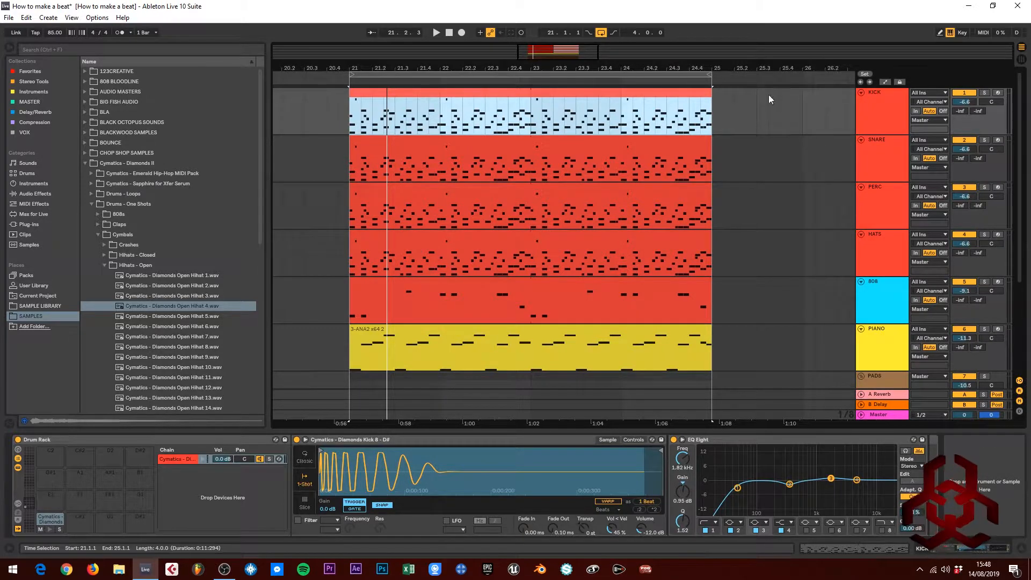
pyautogui.click(873, 95)
pyautogui.click(983, 92)
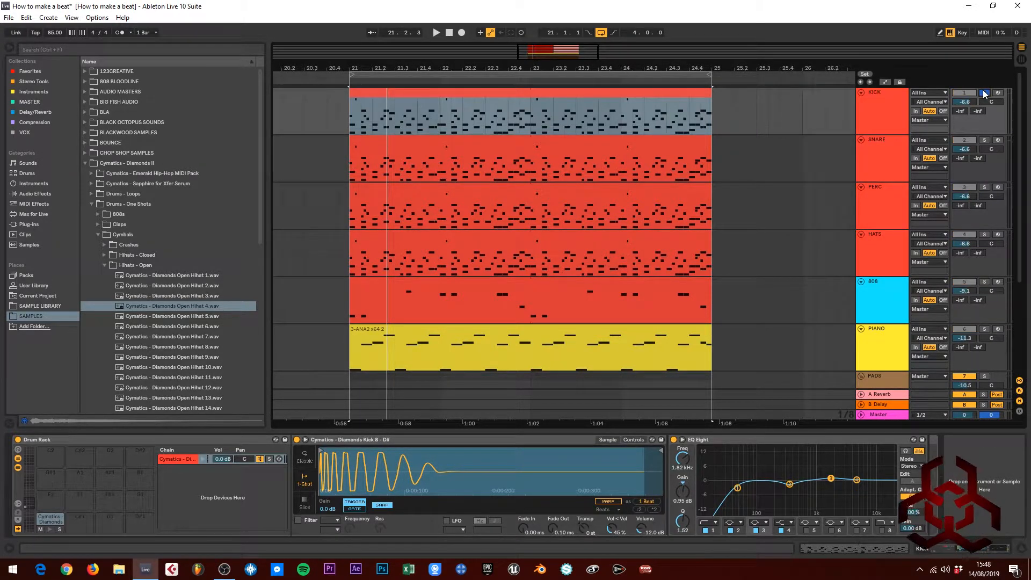
pyautogui.press('space')
pyautogui.click(889, 99)
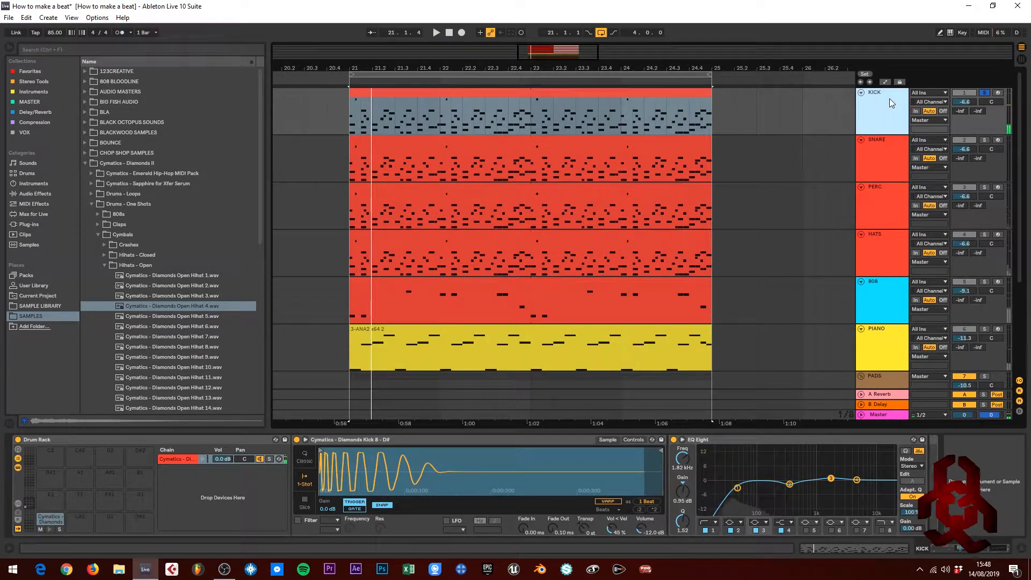
# Step: Delete all notes from C#1 to C2 in the KICK clip, keeping only the Kick 8 notes on C1
pyautogui.doubleClick(543, 110)
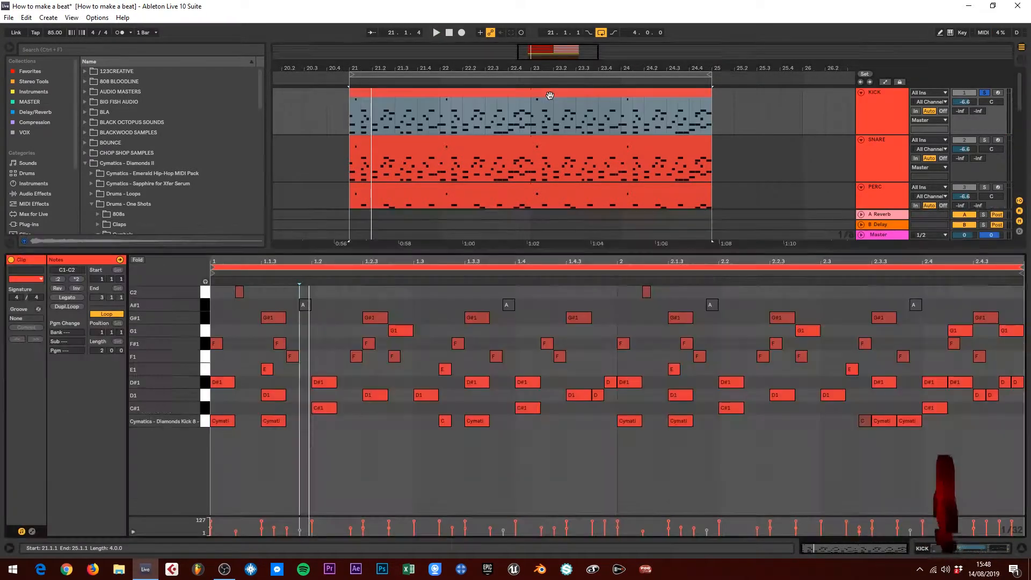
pyautogui.click(216, 409)
pyautogui.hotkey('ctrl', 'a')
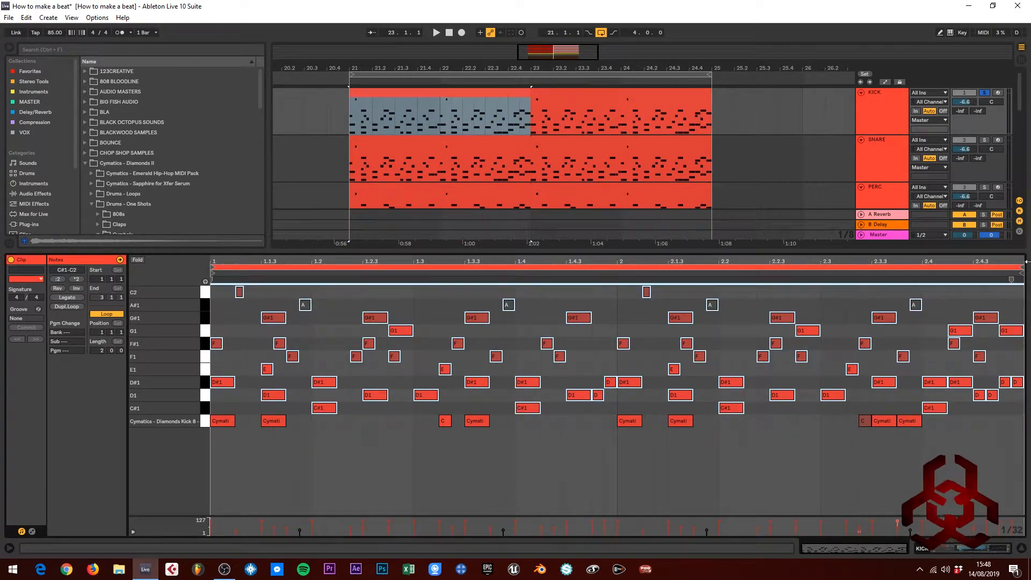
pyautogui.press('Delete')
pyautogui.doubleClick(642, 250)
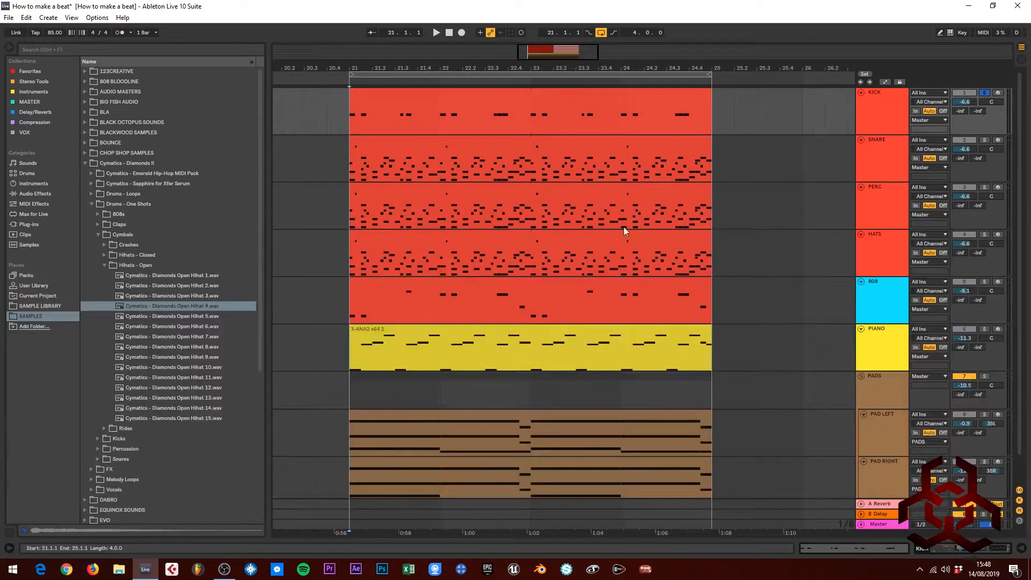
# Step: Delete the C1, G#1, A#1 and C2 notes from the SNARE clip
pyautogui.doubleClick(619, 166)
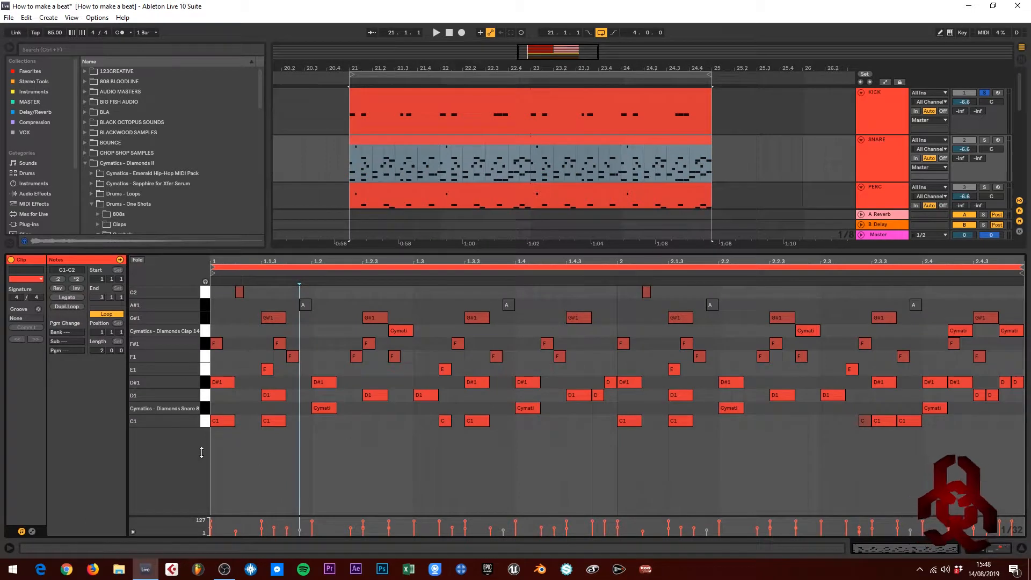
pyautogui.moveTo(209, 445); pyautogui.dragTo(1020, 417)
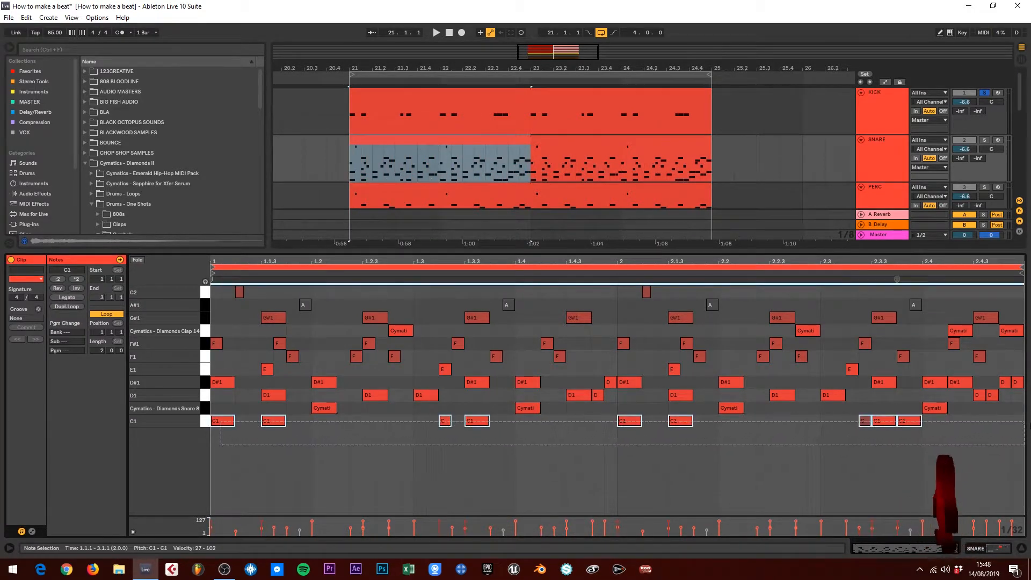
pyautogui.press('Delete')
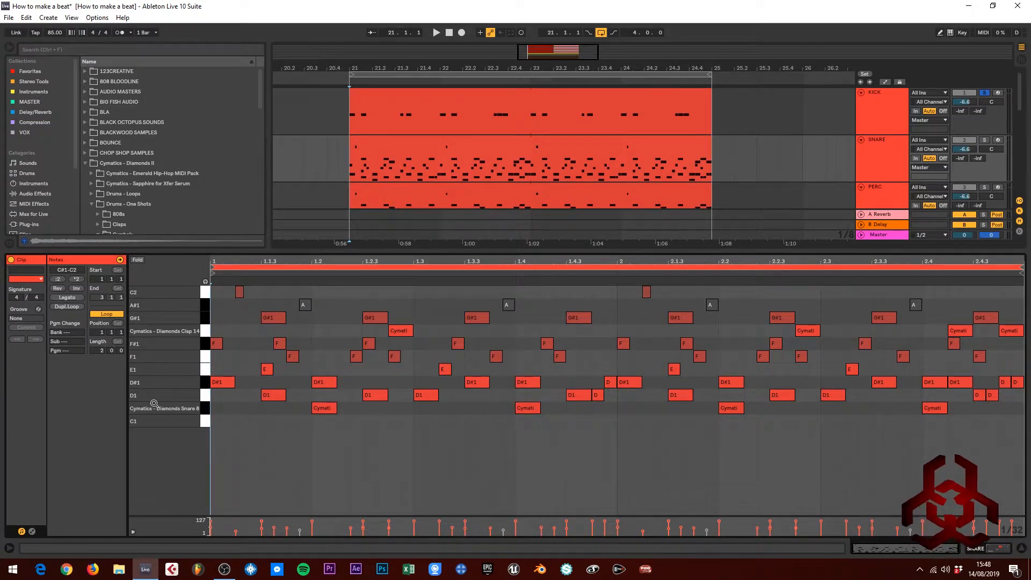
pyautogui.click(220, 292)
pyautogui.moveTo(229, 302); pyautogui.dragTo(1023, 322)
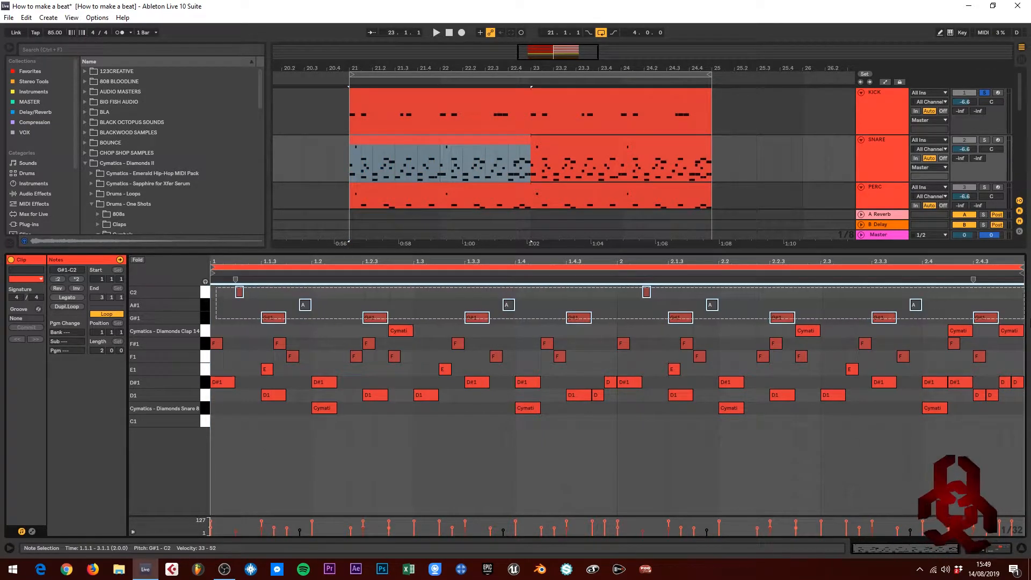
pyautogui.press('Delete')
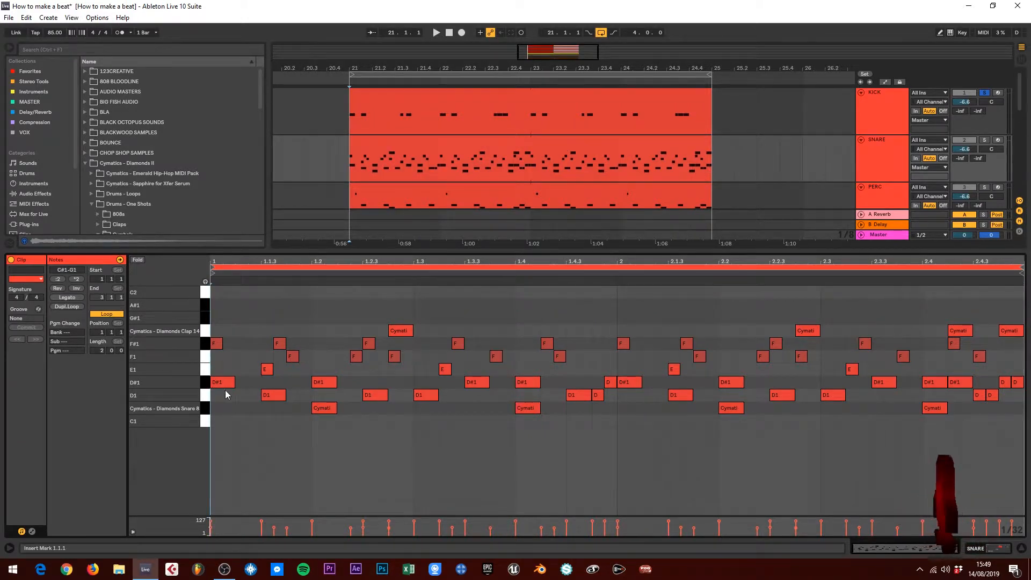
# Step: Delete the notes from D1 to F#1 in the SNARE clip, keeping only the snare and clap notes
pyautogui.moveTo(216, 396); pyautogui.dragTo(1028, 347)
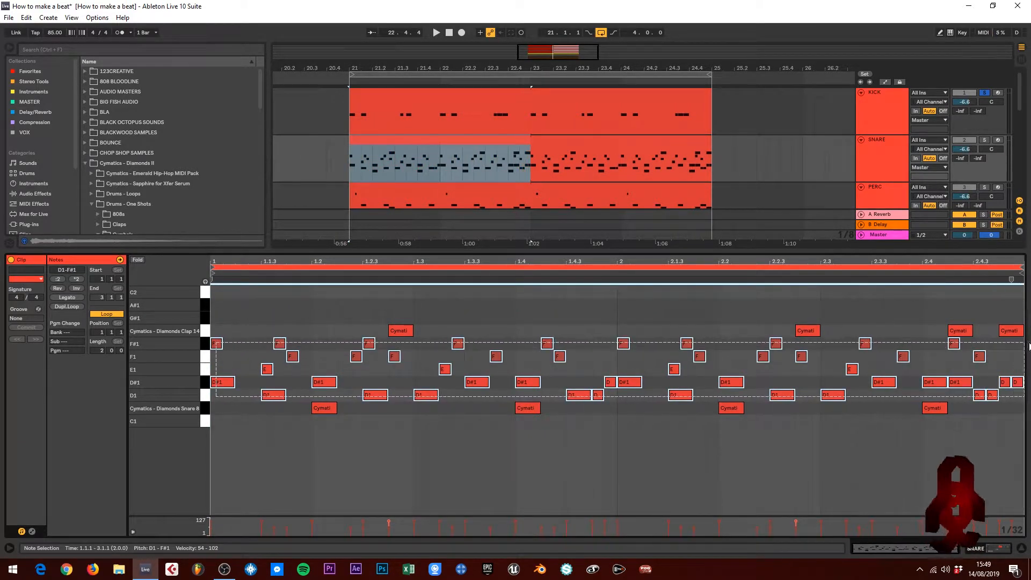
pyautogui.press('Delete')
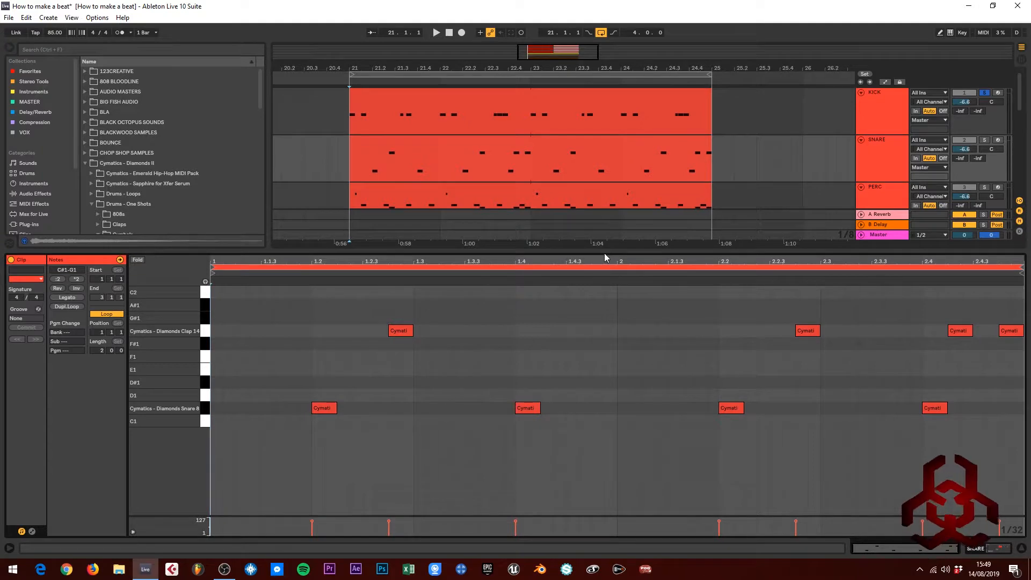
pyautogui.hotkey('ctrl', 'alt', 'l')
# Step: Delete the notes from C1 to G1 and on A#1 in the PERC clip, keeping only the percussion notes on G#1 and C2
pyautogui.doubleClick(617, 210)
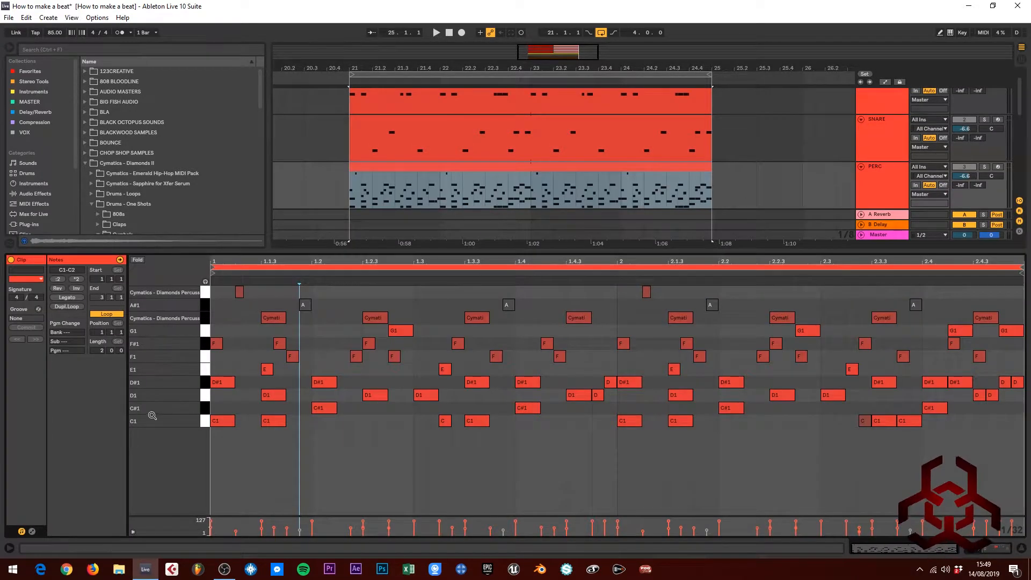
pyautogui.moveTo(224, 473); pyautogui.dragTo(1027, 336)
pyautogui.press('Delete')
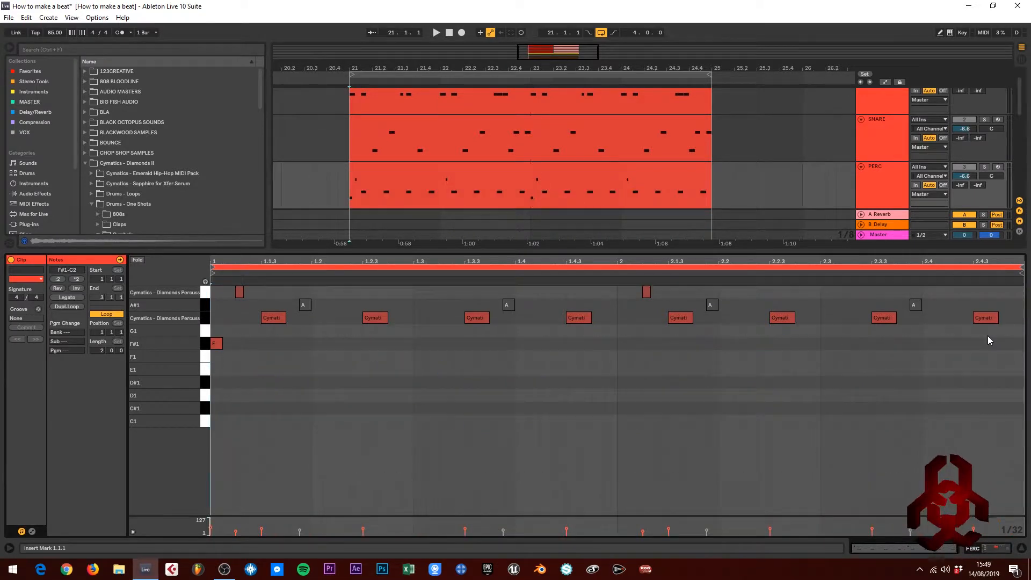
pyautogui.doubleClick(215, 344)
pyautogui.click(214, 305)
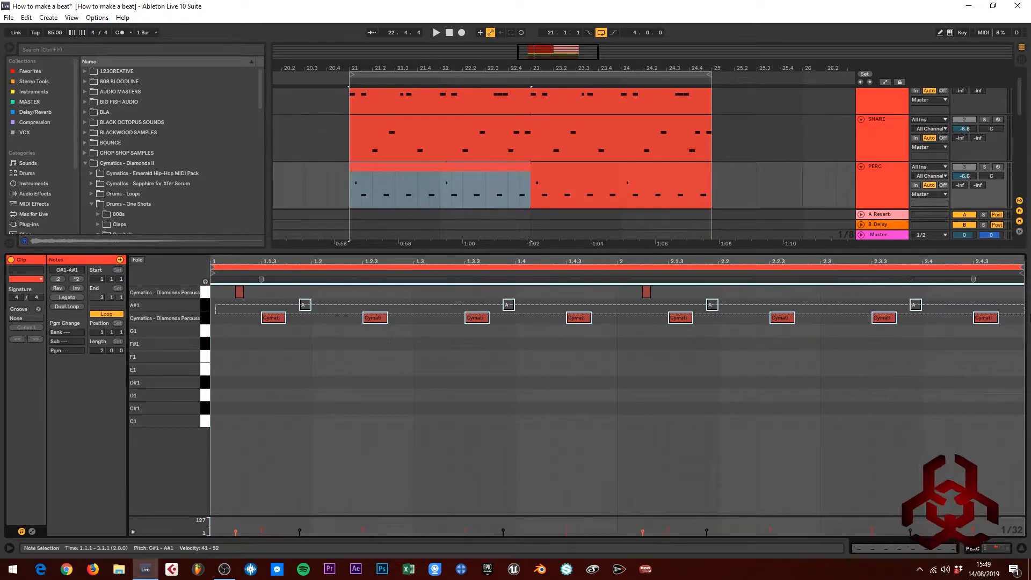
pyautogui.press('Delete')
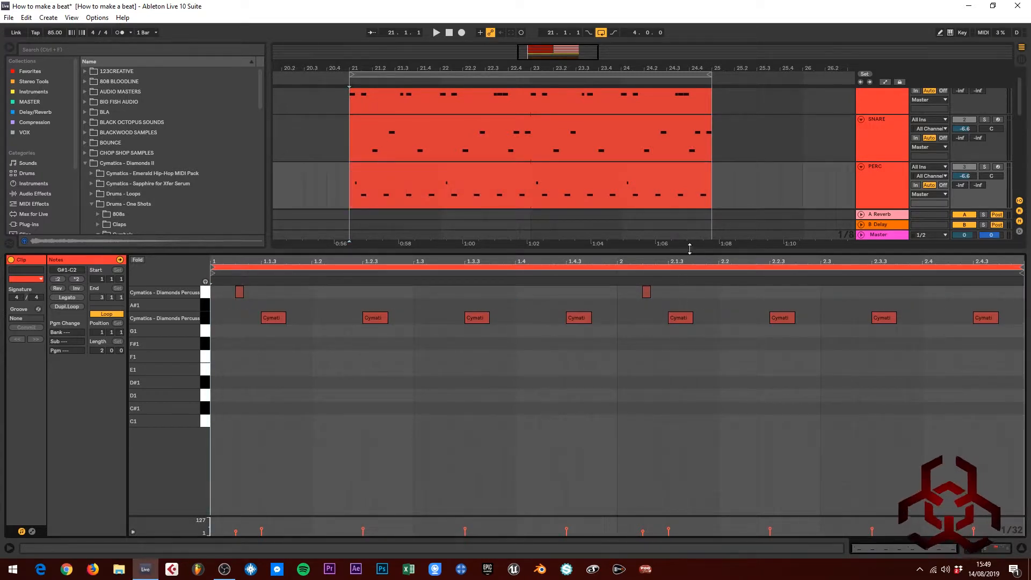
# Step: Delete the notes on C1, C#1 and G1 to C2 from the HATS clip, keeping only the hi-hat and ride notes
pyautogui.hotkey('ctrl', 'alt', 'l')
pyautogui.click(889, 218)
pyautogui.hotkey('ctrl', 'alt', 'l')
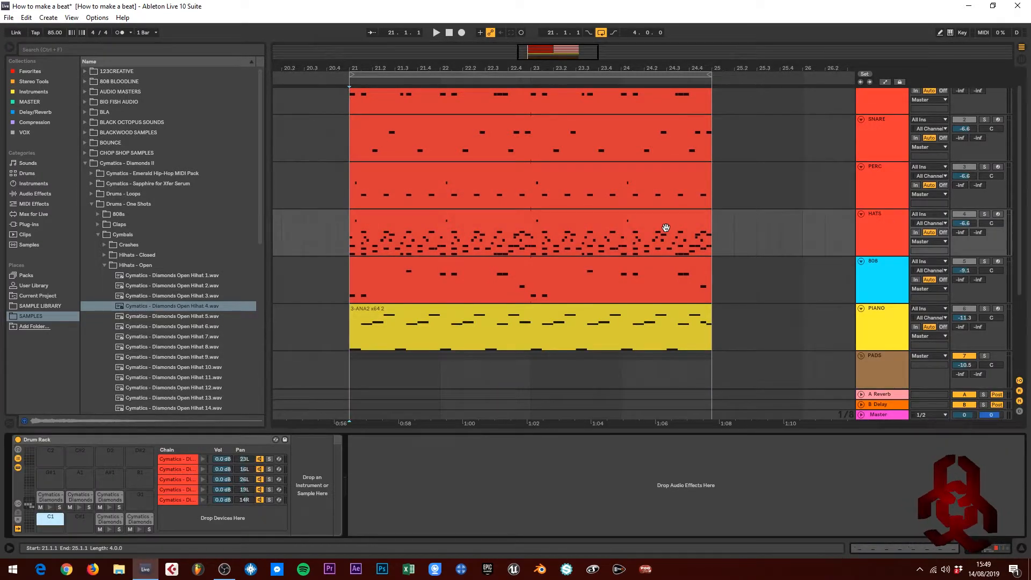
pyautogui.doubleClick(665, 229)
pyautogui.moveTo(217, 445); pyautogui.dragTo(1024, 409)
pyautogui.press('Delete')
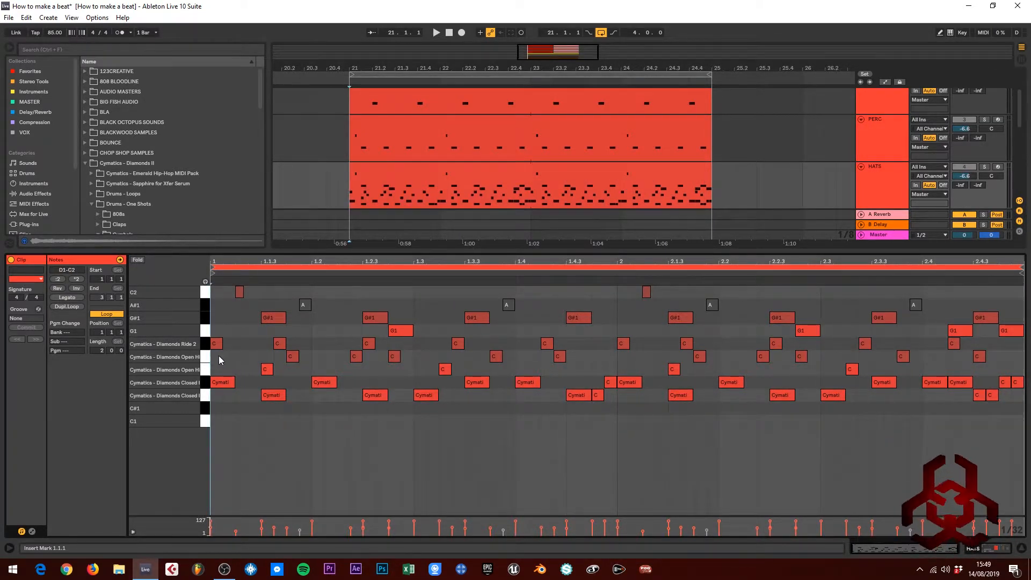
pyautogui.moveTo(219, 331); pyautogui.dragTo(1023, 289)
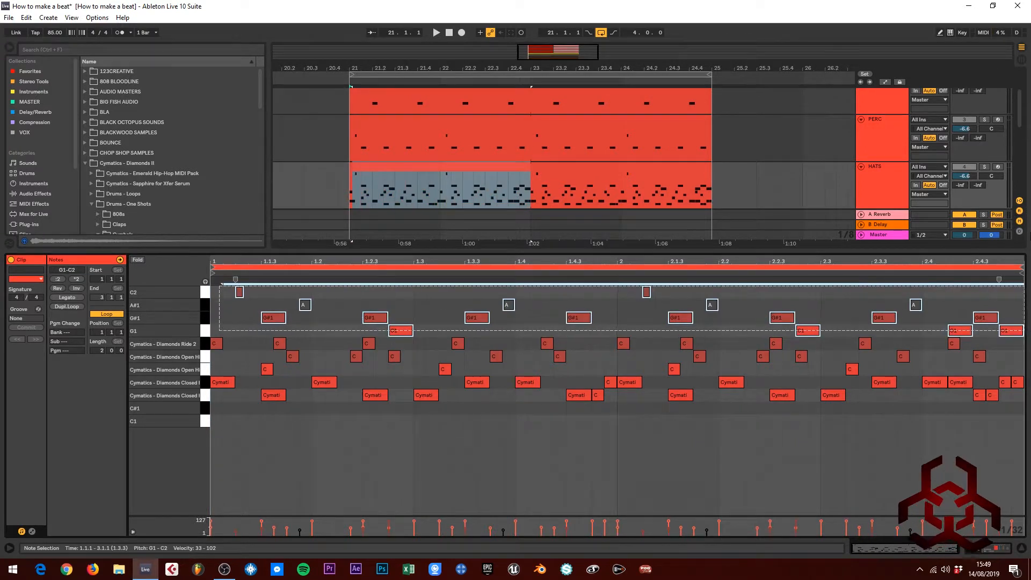
pyautogui.press('Delete')
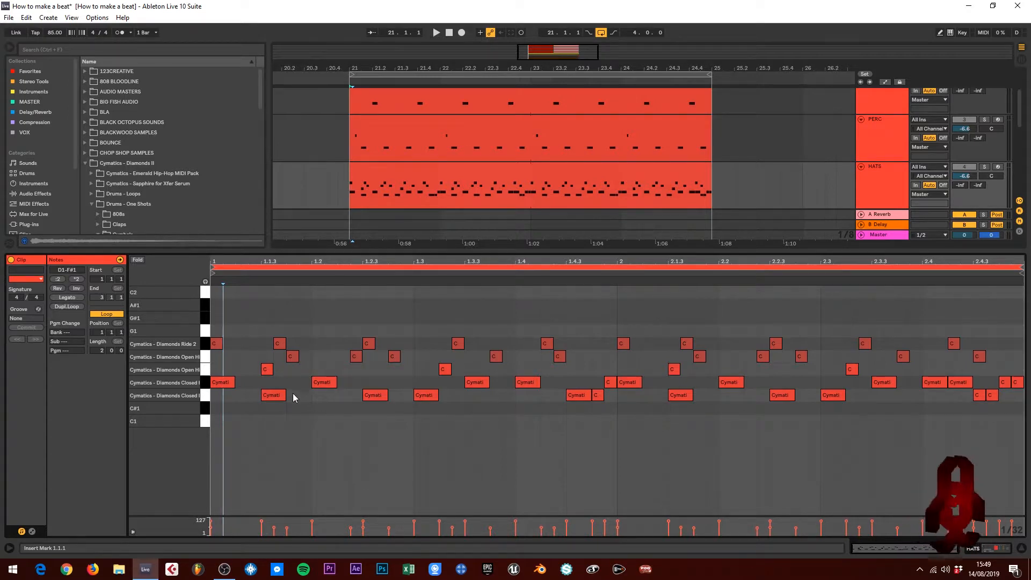
pyautogui.doubleClick(656, 253)
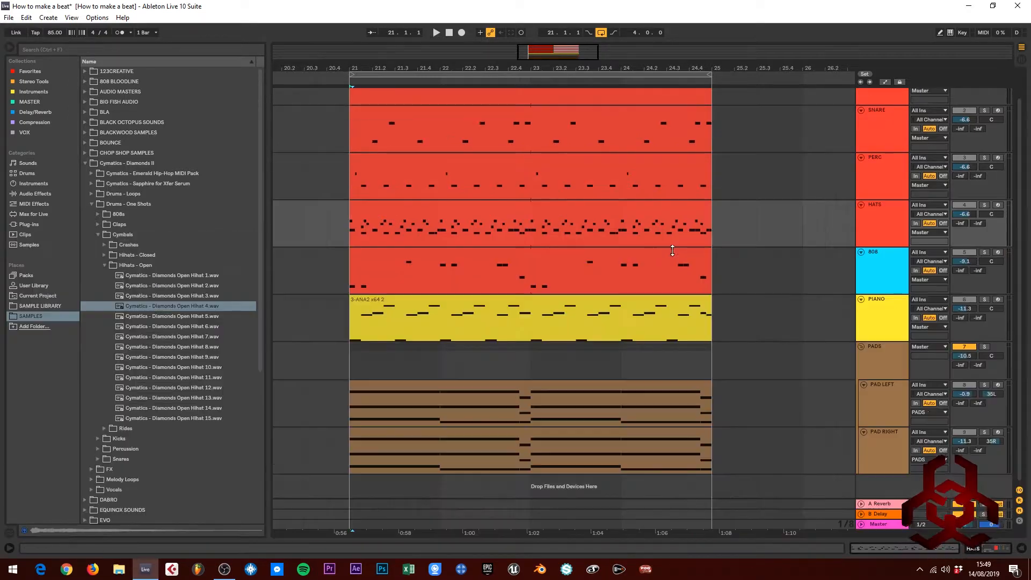
# Step: Solo the HATS track instead of KICK and play the loop to hear the hats alone
pyautogui.scroll(2, 639, 278)
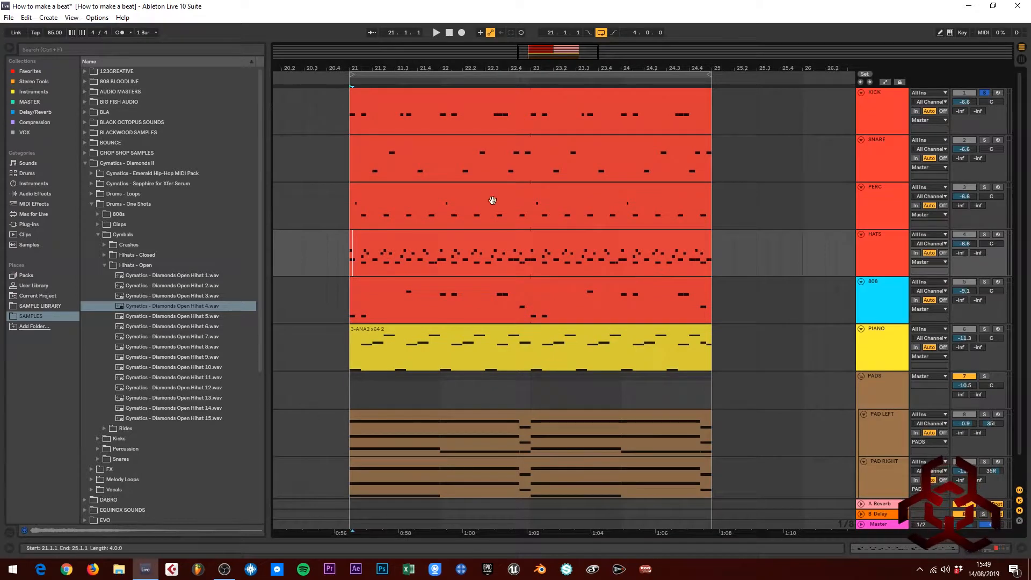
pyautogui.click(492, 106)
pyautogui.click(489, 155)
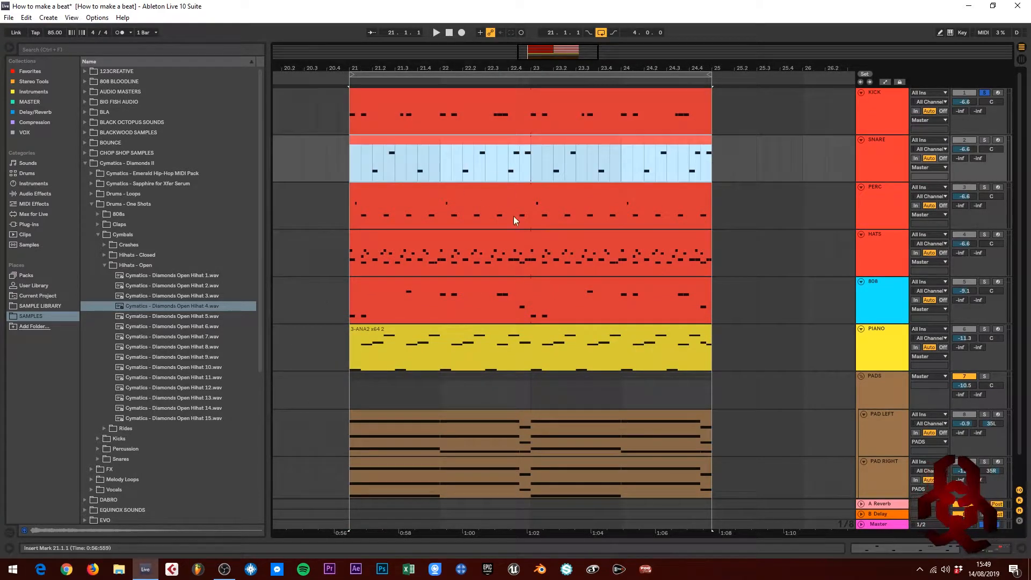
pyautogui.click(523, 258)
pyautogui.click(467, 100)
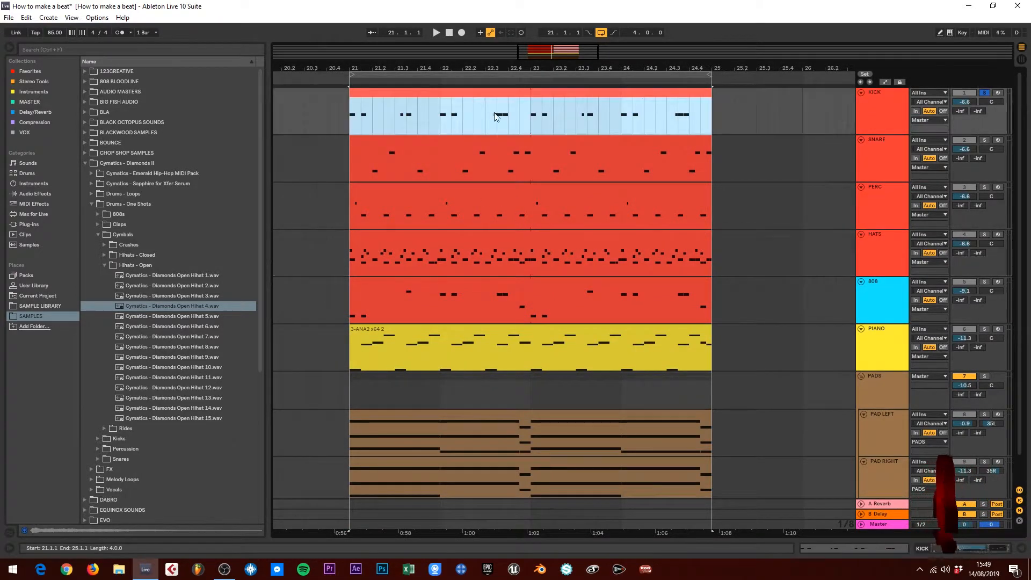
pyautogui.click(591, 252)
pyautogui.click(984, 234)
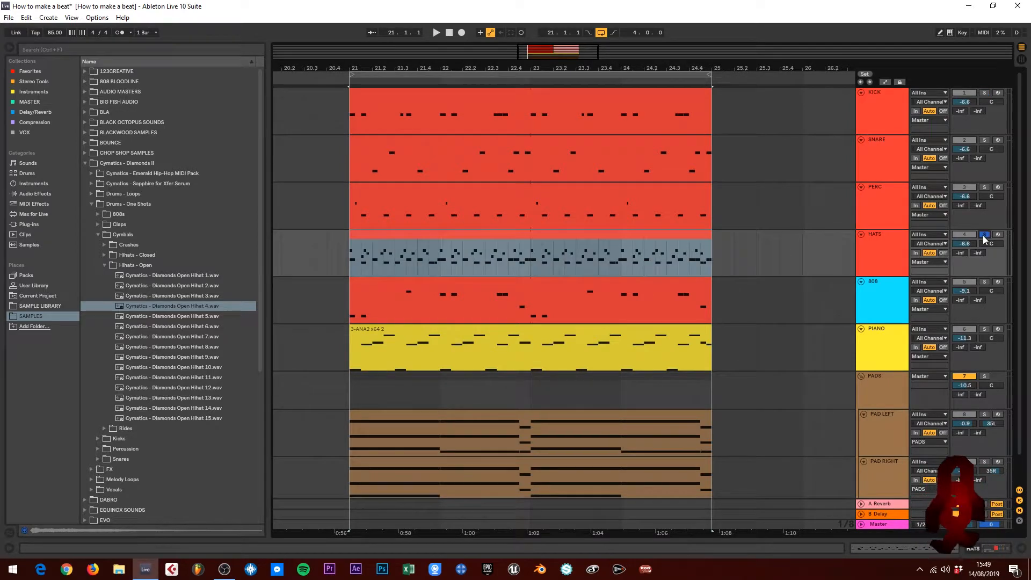
pyautogui.press('space')
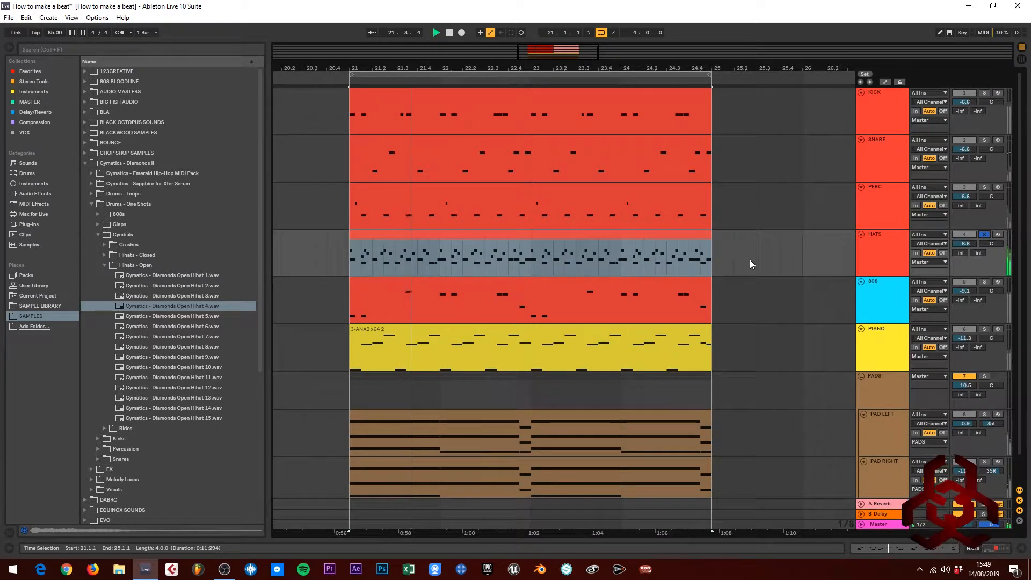
# Step: Add an EQ Eight after the Drum Rack on the HATS track and play the loop
pyautogui.doubleClick(893, 241)
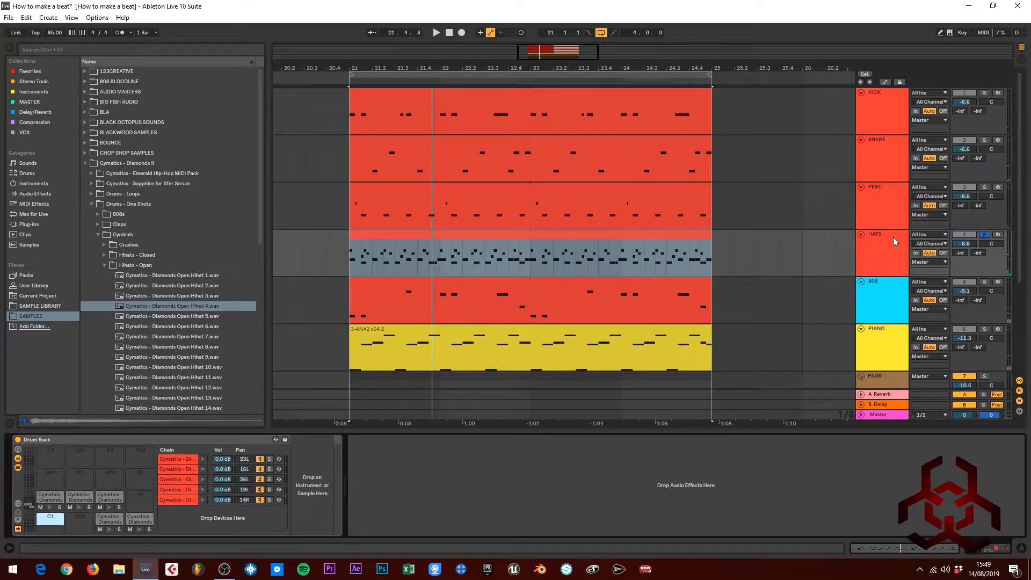
pyautogui.click(890, 246)
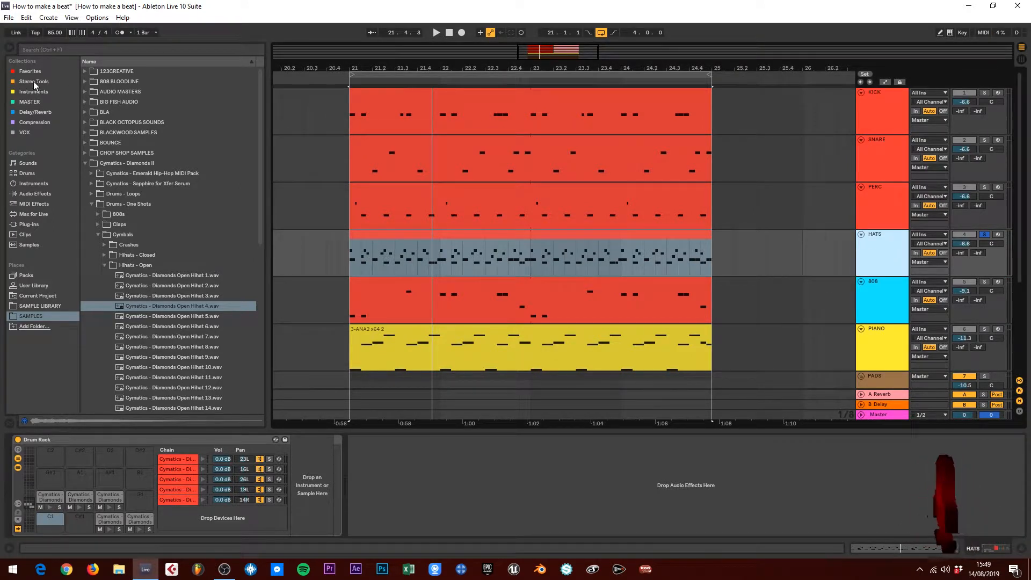
pyautogui.click(28, 194)
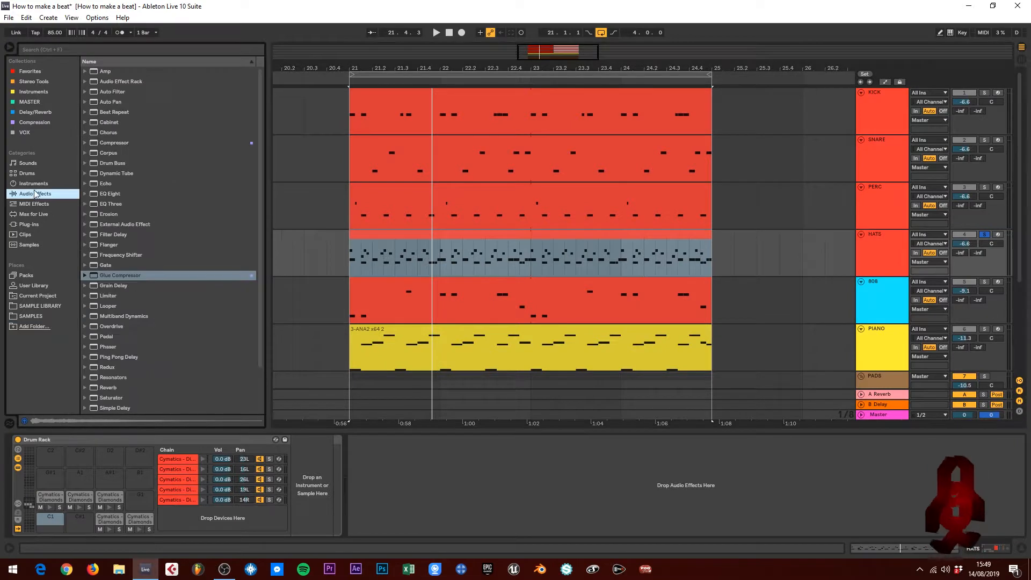
pyautogui.moveTo(100, 194); pyautogui.dragTo(433, 469)
pyautogui.press('space')
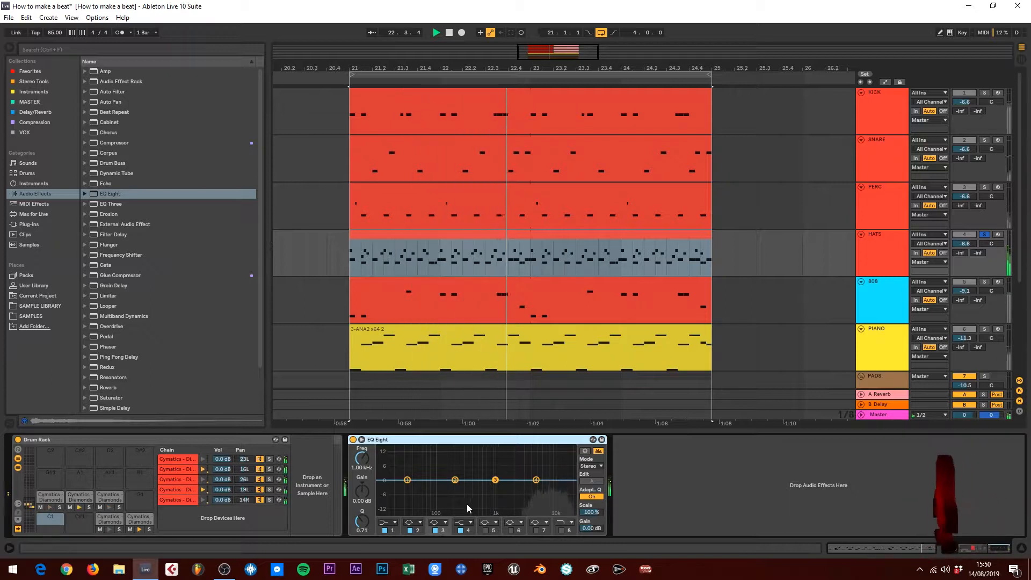
# Step: Make EQ Eight's band 1 on the HATS track a low cut at about 2.45 kHz
pyautogui.click(387, 522)
pyautogui.click(389, 471)
pyautogui.moveTo(407, 485); pyautogui.dragTo(518, 487)
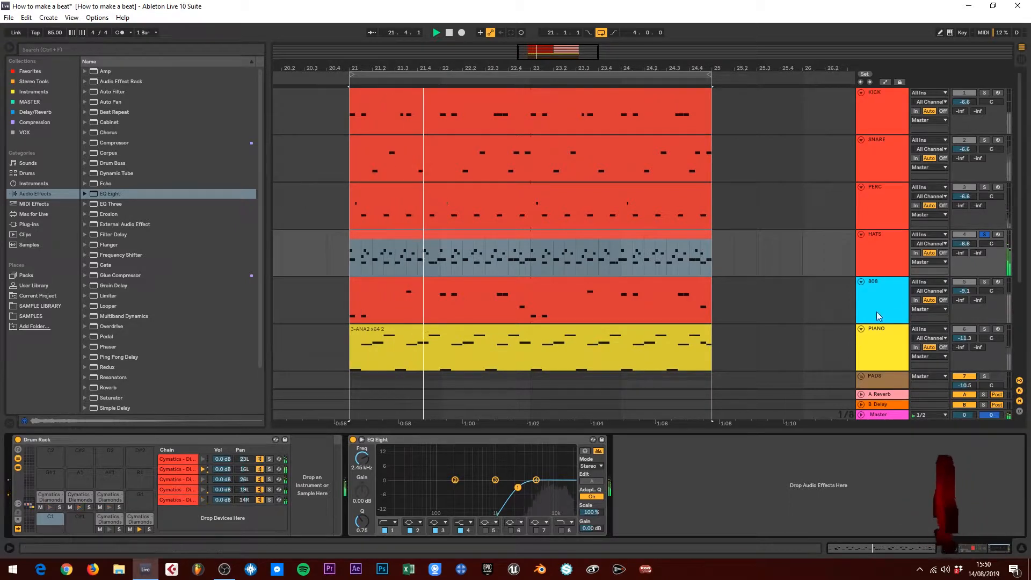
pyautogui.click(897, 234)
pyautogui.press('space')
# Step: Add the Reverb audio effect after EQ Eight on the HATS track and play the loop
pyautogui.click(702, 465)
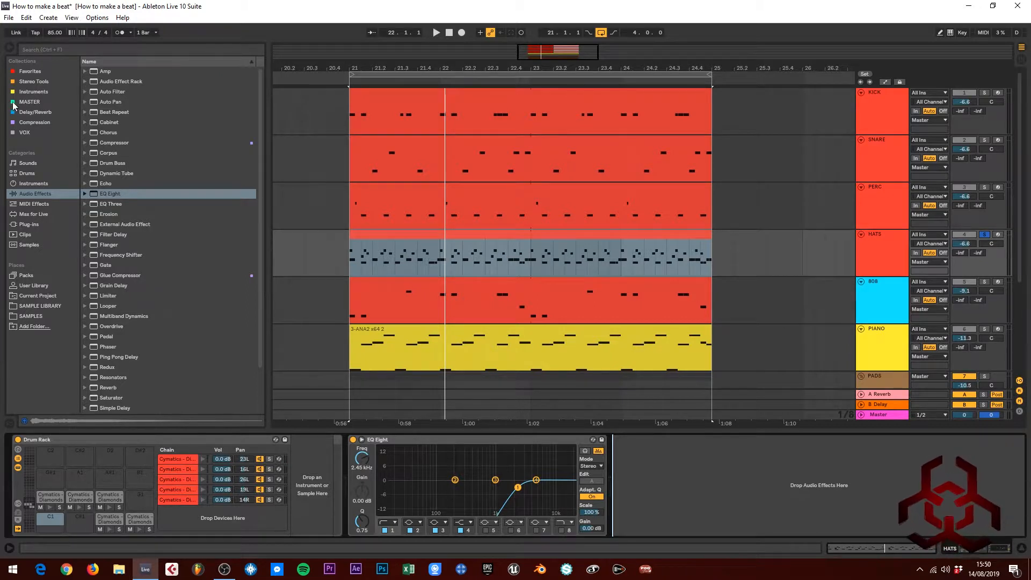
pyautogui.scroll(-2, 124, 229)
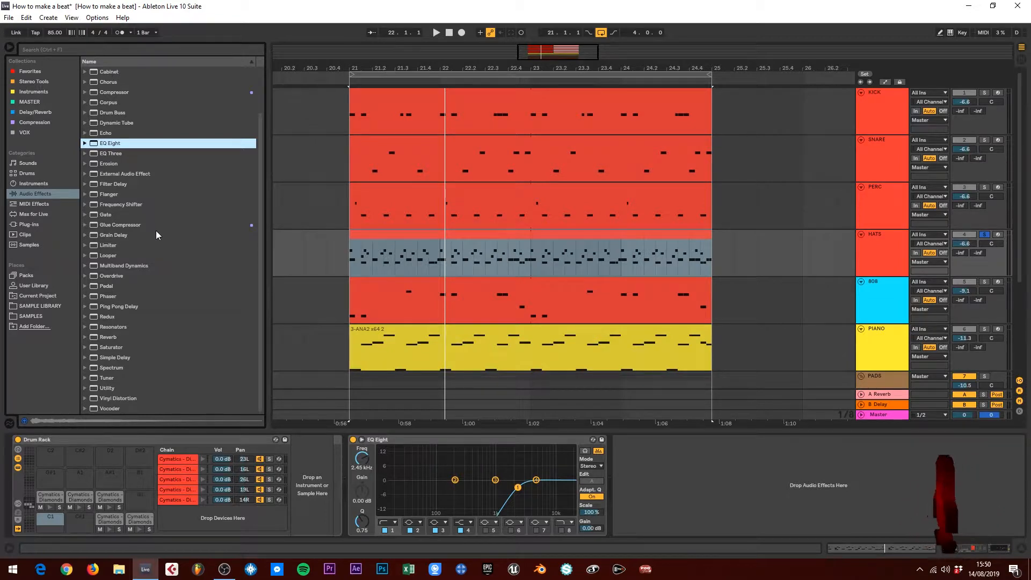
pyautogui.scroll(2, 157, 230)
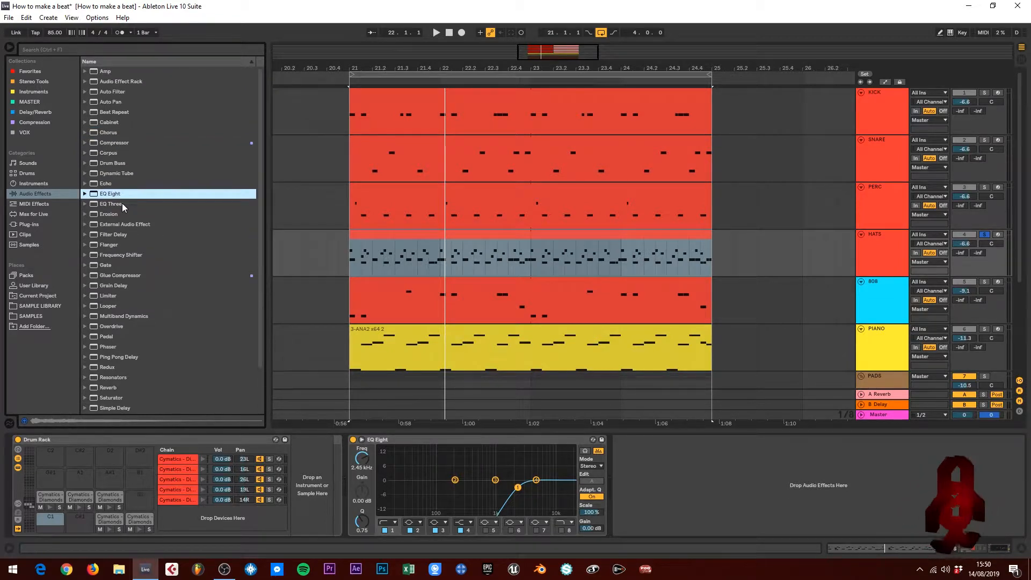
pyautogui.scroll(-2, 137, 205)
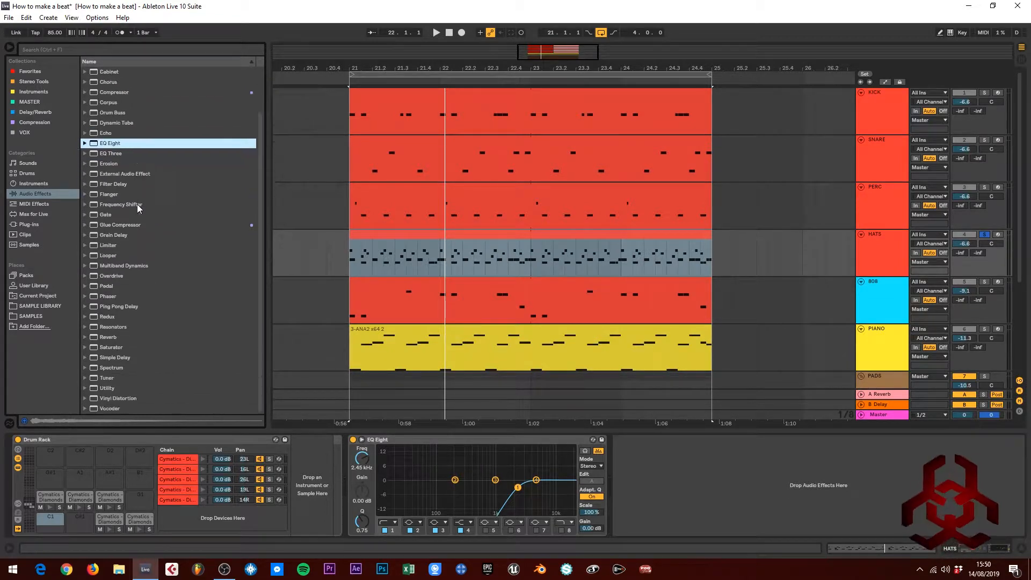
pyautogui.click(94, 338)
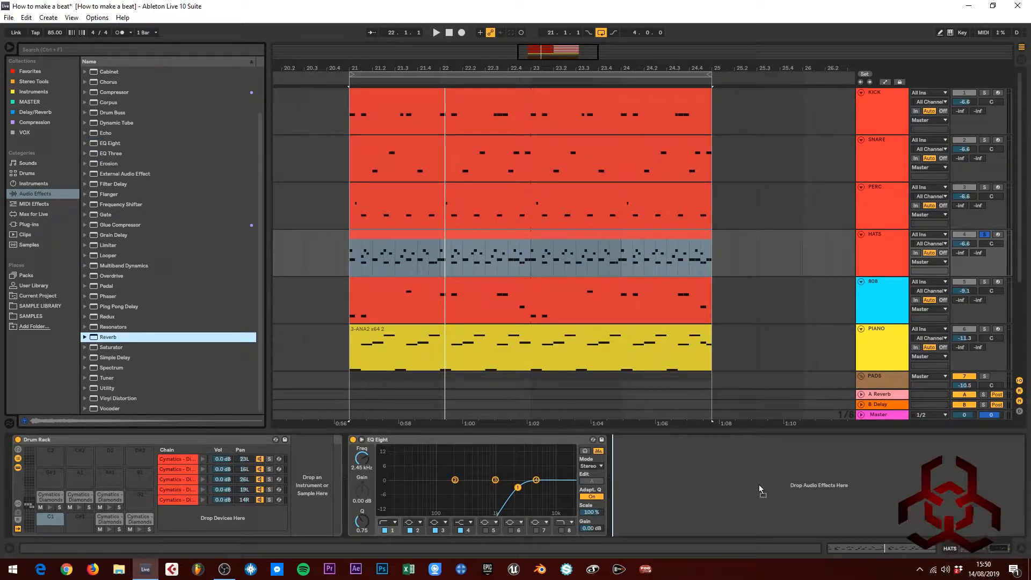
pyautogui.moveTo(759, 488); pyautogui.dragTo(753, 484)
pyautogui.press('space')
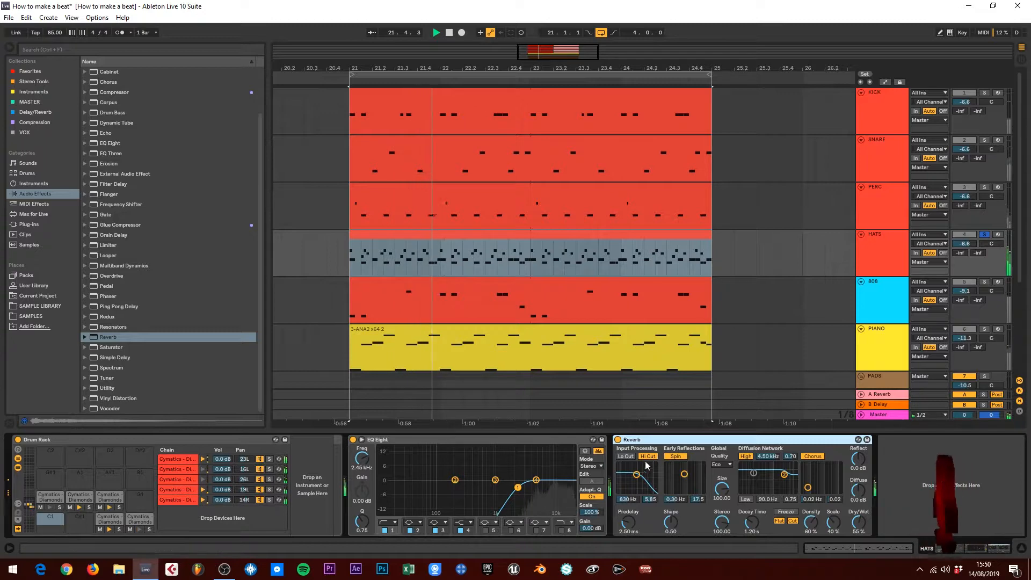
# Step: Set the Reverb's input Hi Cut to about 1.04 kHz and turn off Spin, Chorus and the High diffusion filter
pyautogui.moveTo(636, 474); pyautogui.dragTo(637, 473)
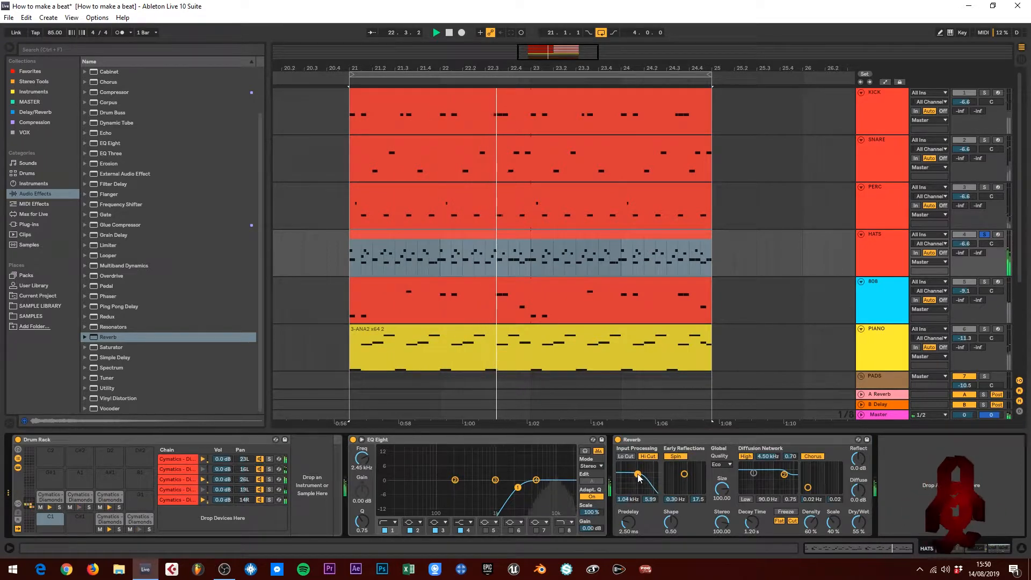
pyautogui.click(673, 456)
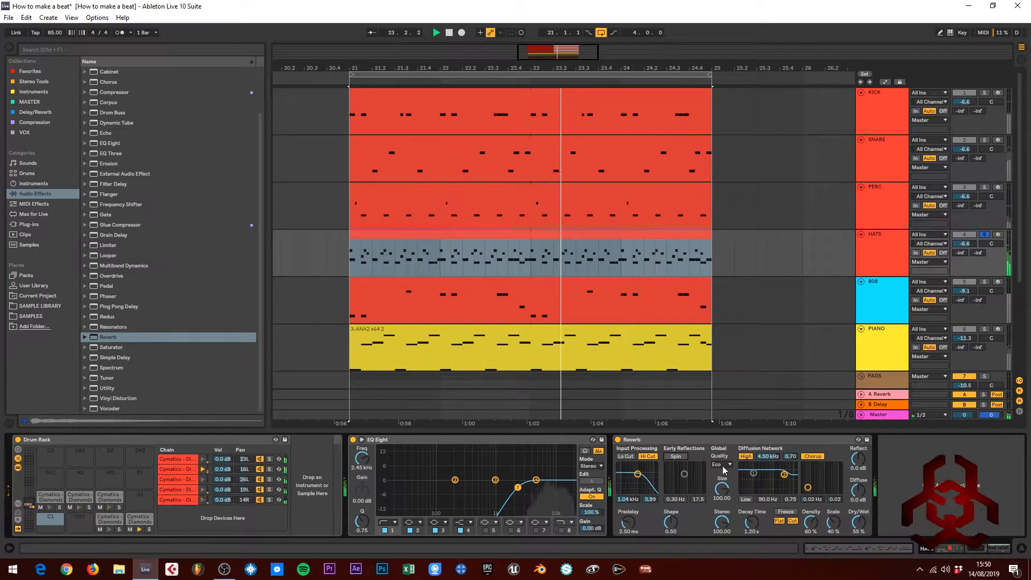
pyautogui.click(812, 456)
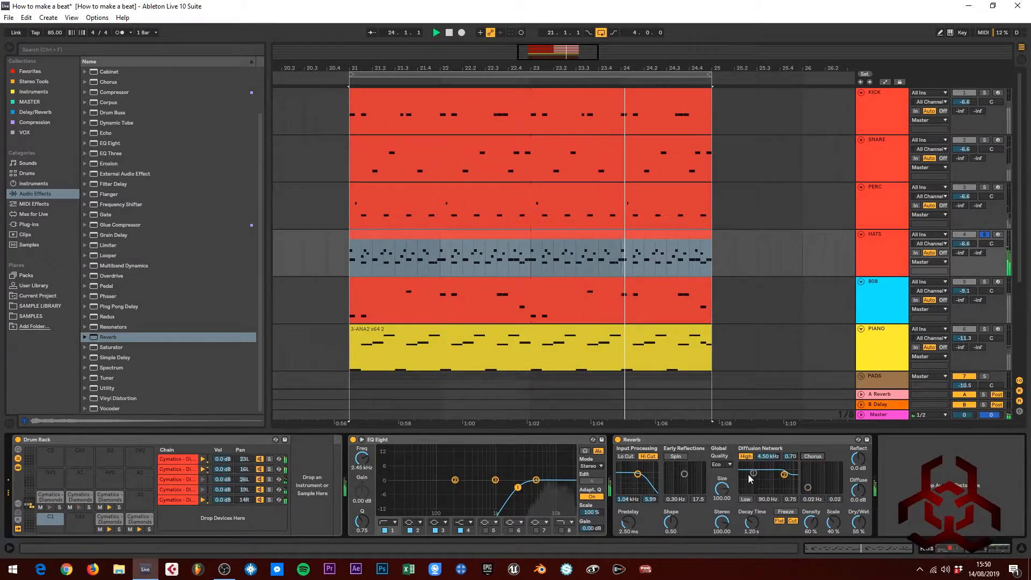
pyautogui.click(746, 457)
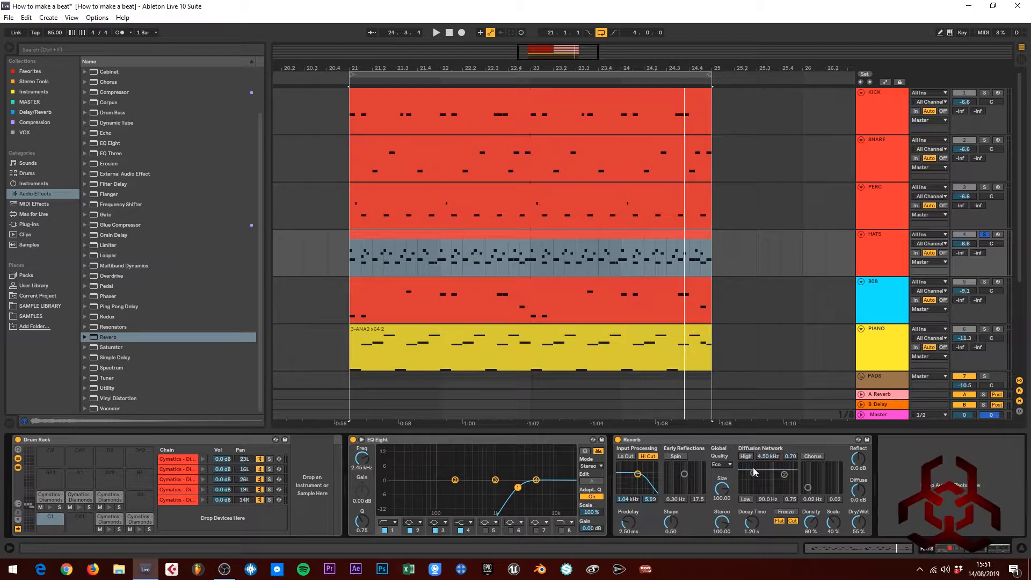
# Step: Shorten the Reverb's decay time to about 891 ms and reduce its size to about 45.84 during playback
pyautogui.press('space')
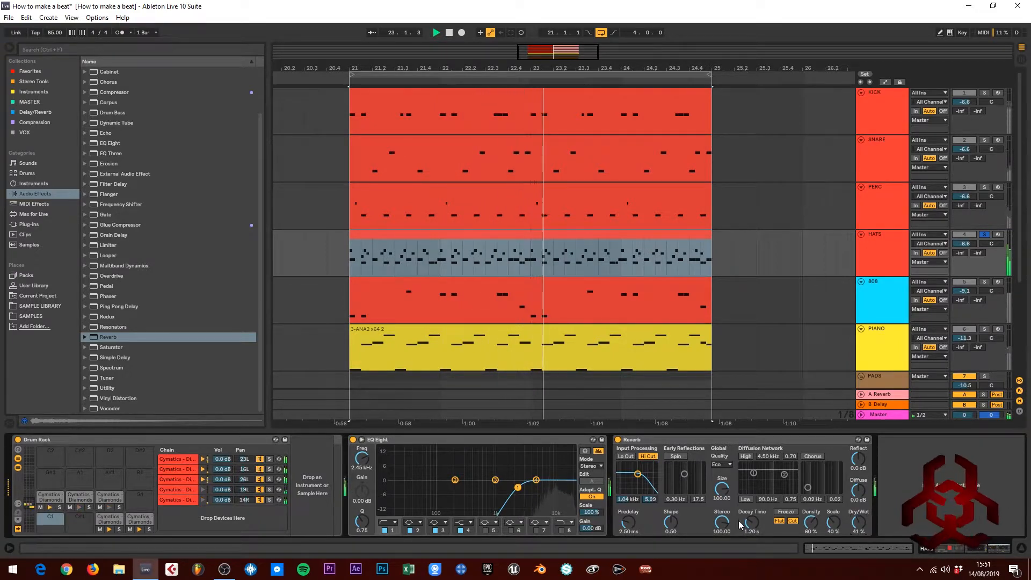
pyautogui.moveTo(748, 522); pyautogui.dragTo(751, 526)
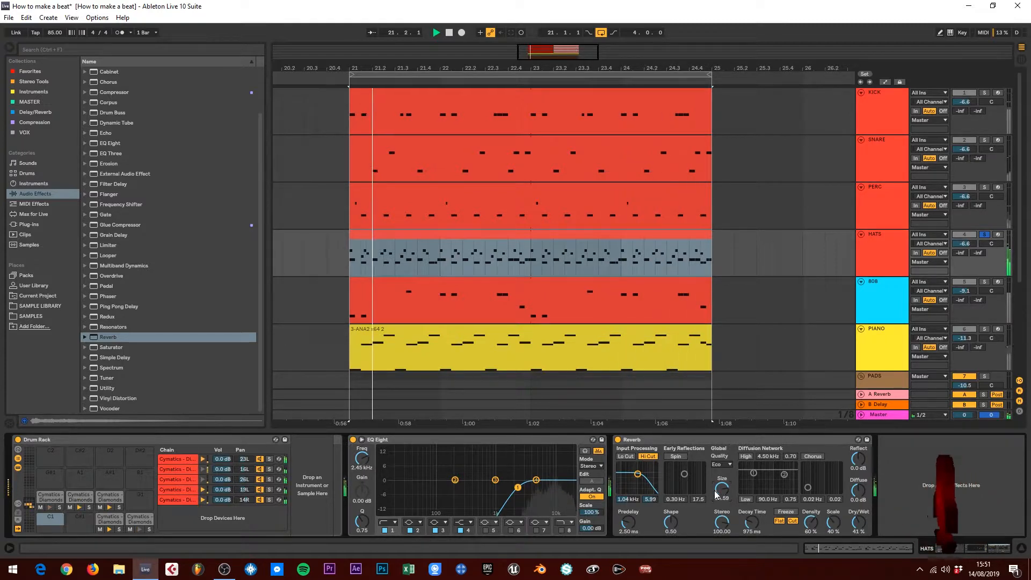
pyautogui.click(715, 438)
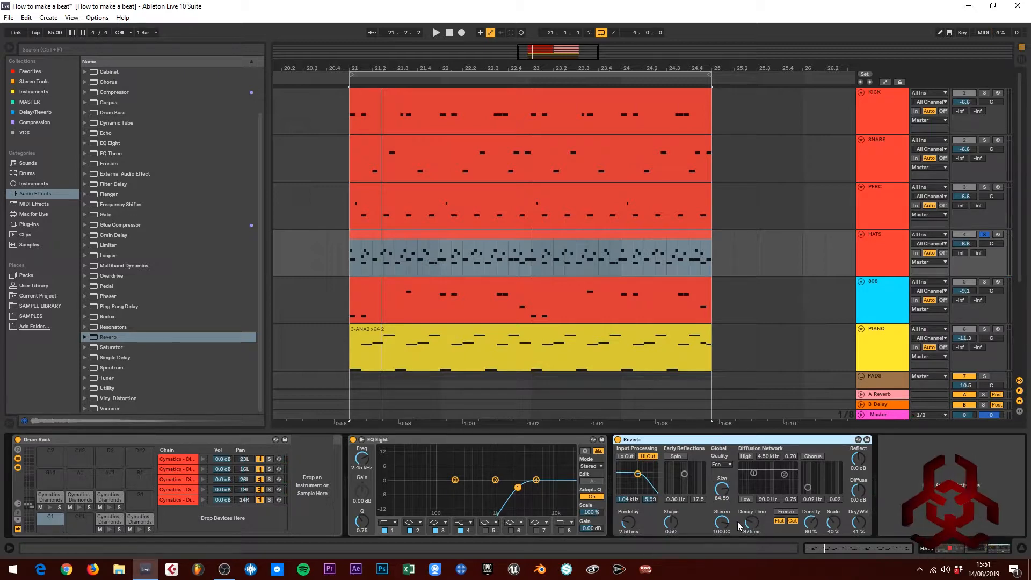
pyautogui.press('space')
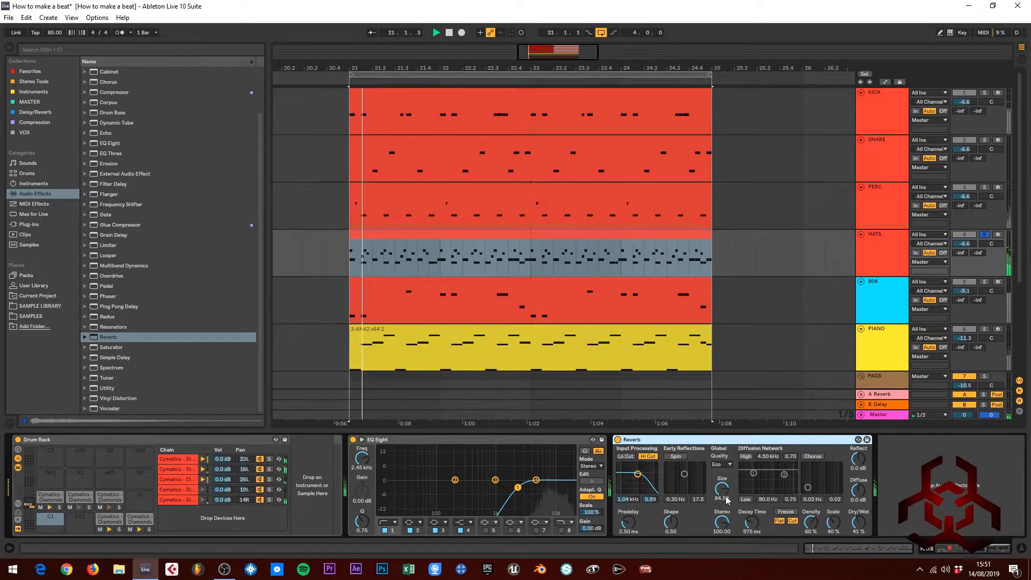
pyautogui.moveTo(723, 491)
pyautogui.mouseDown()
pyautogui.moveTo(723, 500)
pyautogui.moveTo(720, 492)
pyautogui.mouseUp()
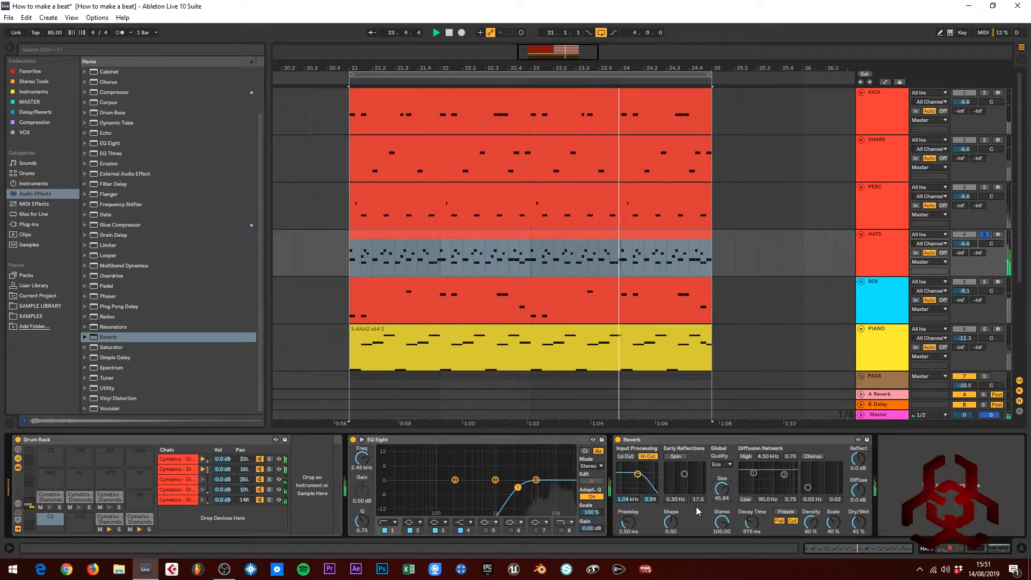
pyautogui.moveTo(751, 521); pyautogui.dragTo(752, 524)
pyautogui.press('space')
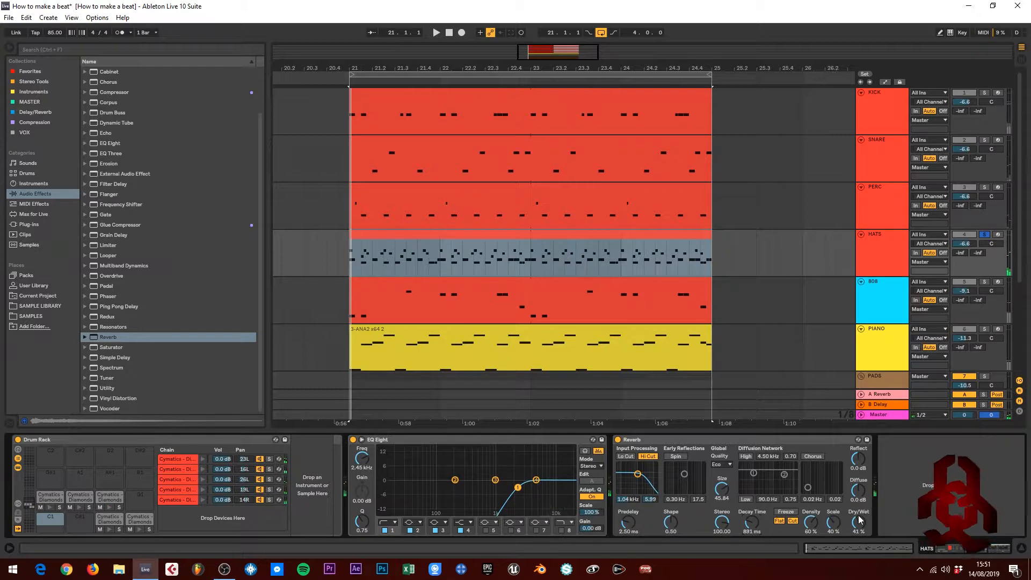
# Step: Set the Reverb's Dry/Wet to about 35 % while listening to the soloed hats
pyautogui.press('space')
pyautogui.moveTo(858, 522); pyautogui.dragTo(858, 526)
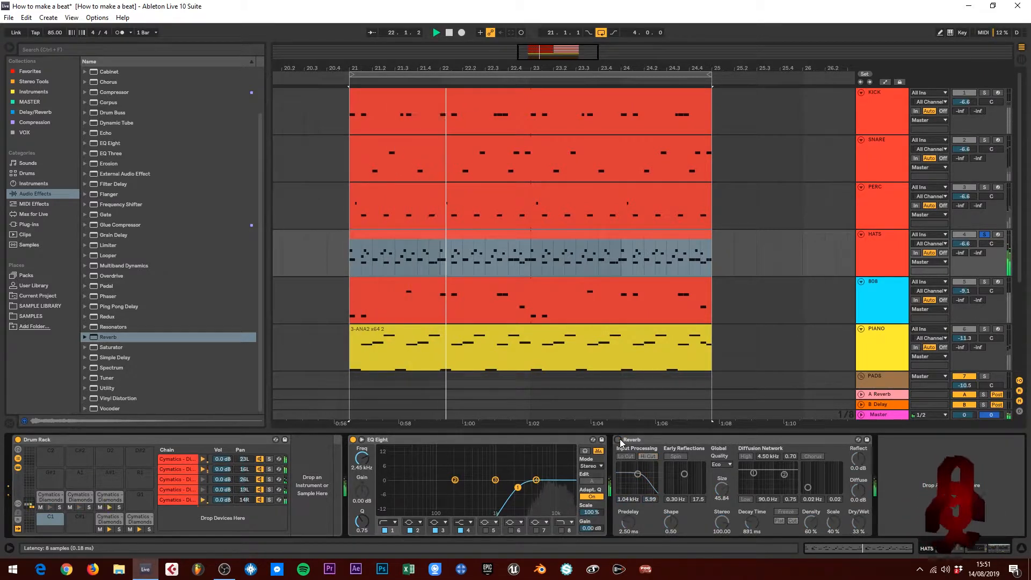
pyautogui.moveTo(859, 524); pyautogui.dragTo(859, 521)
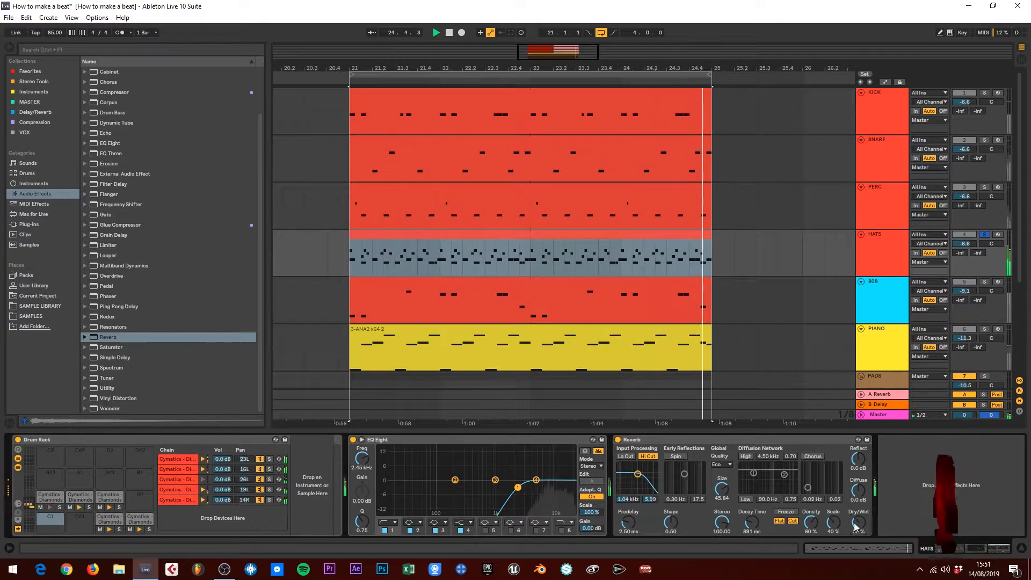
# Step: Unsolo the HATS track and compare the full mix with its Reverb switched off and on again
pyautogui.click(984, 234)
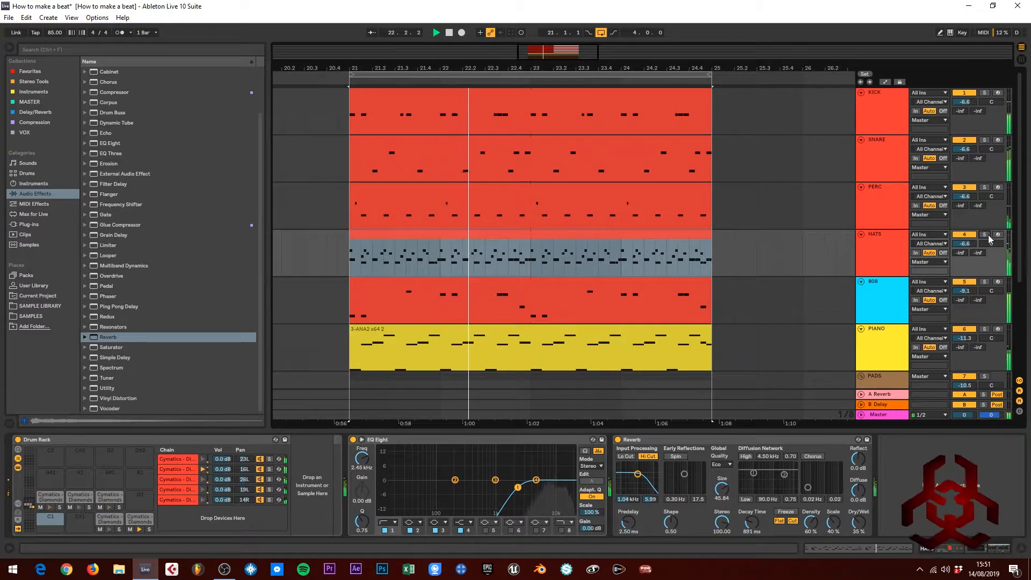
pyautogui.click(618, 439)
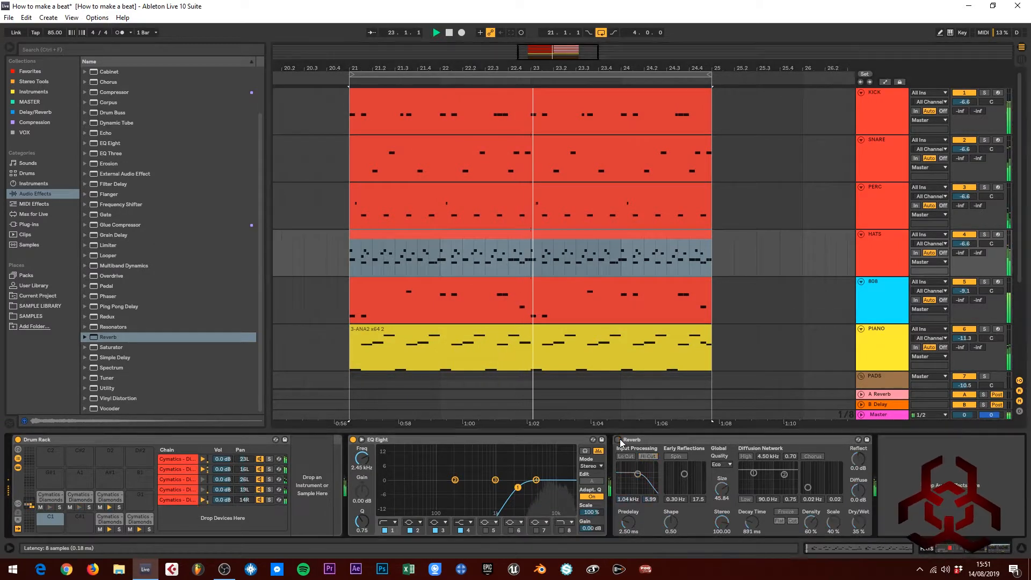
pyautogui.click(619, 440)
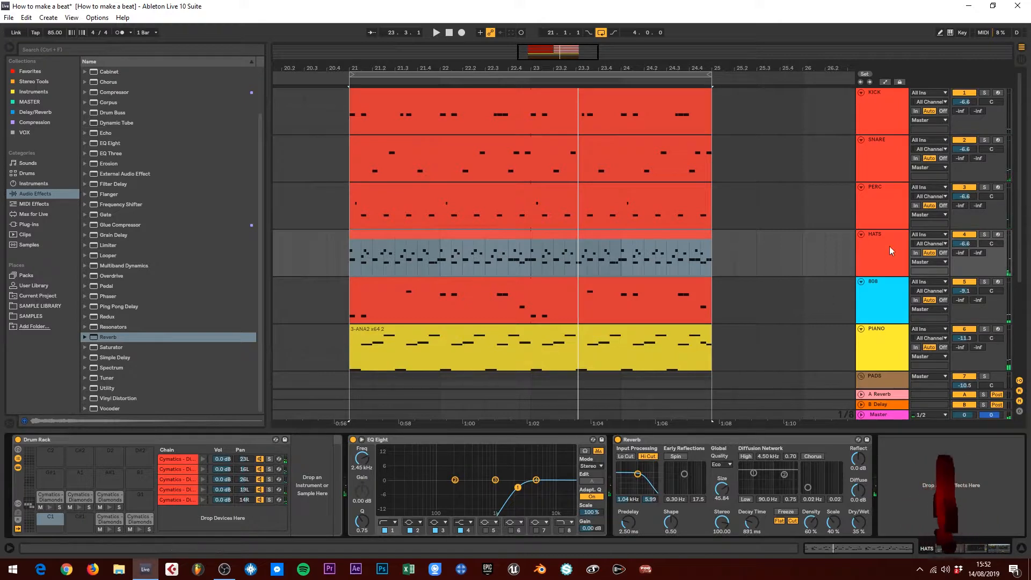
# Step: Solo the PERC track, play the loop and add EQ Eight after its Drum Rack
pyautogui.click(905, 240)
pyautogui.click(886, 202)
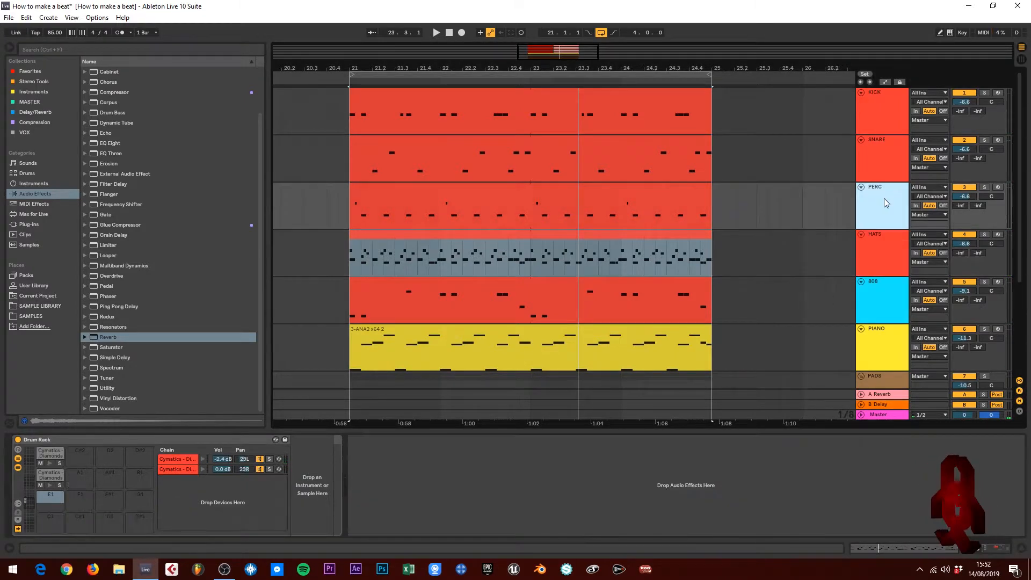
pyautogui.click(984, 187)
pyautogui.click(497, 200)
pyautogui.press('space')
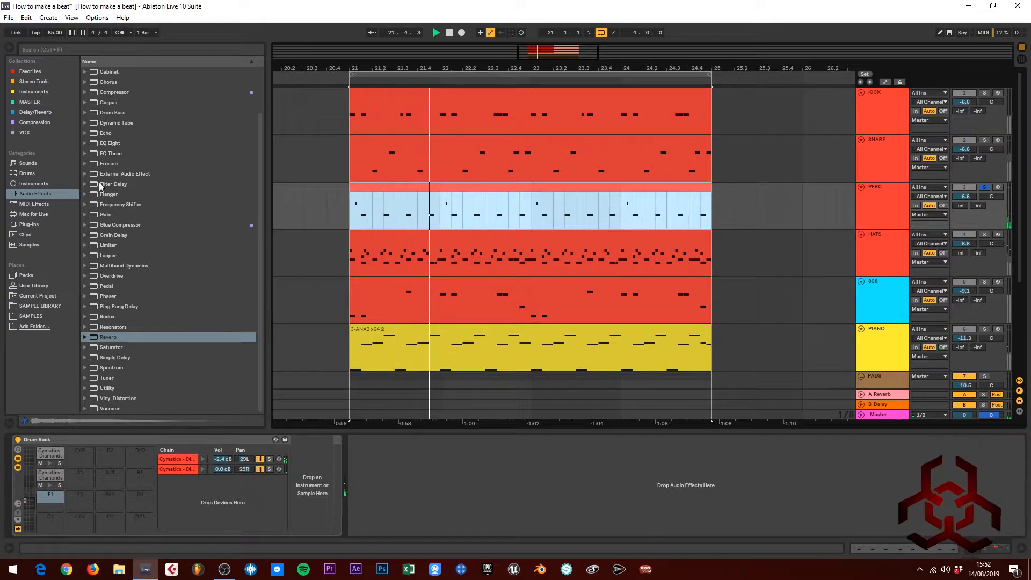
pyautogui.moveTo(109, 143); pyautogui.dragTo(382, 452)
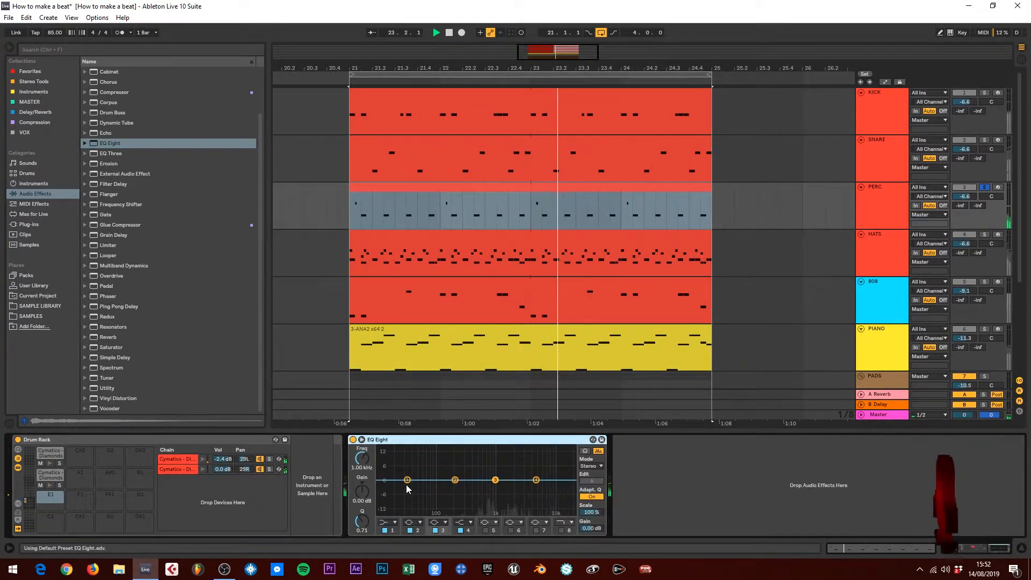
# Step: Change EQ Eight's band 1 on the PERC track to a low-cut filter at about 240 Hz
pyautogui.click(392, 521)
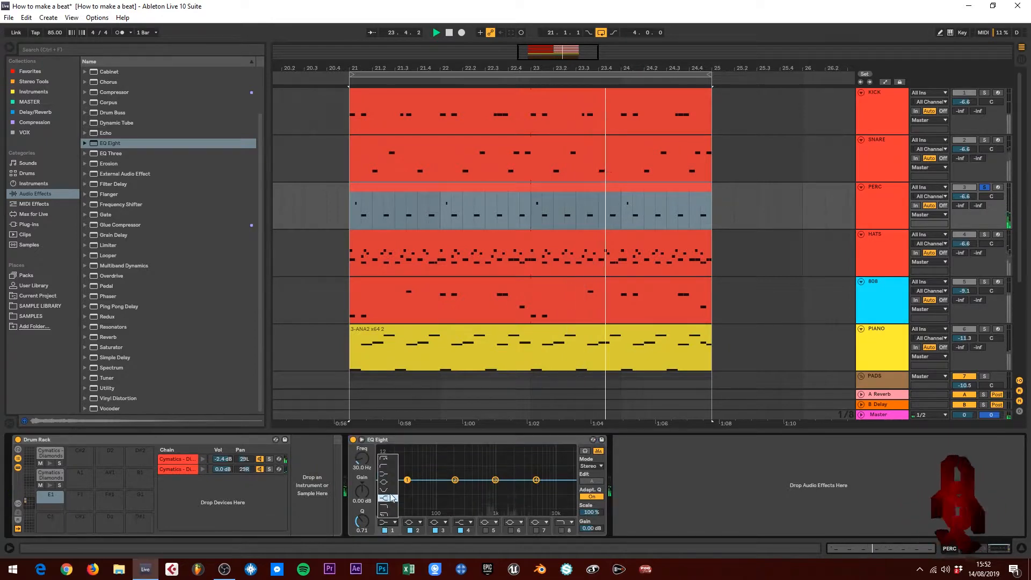
pyautogui.click(393, 466)
pyautogui.moveTo(407, 487); pyautogui.dragTo(459, 488)
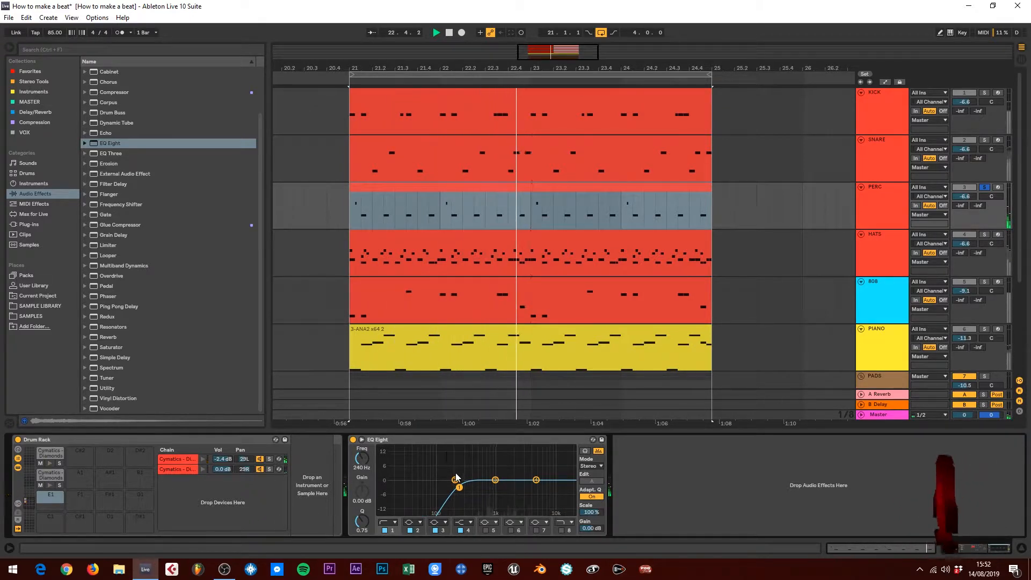
pyautogui.click(895, 191)
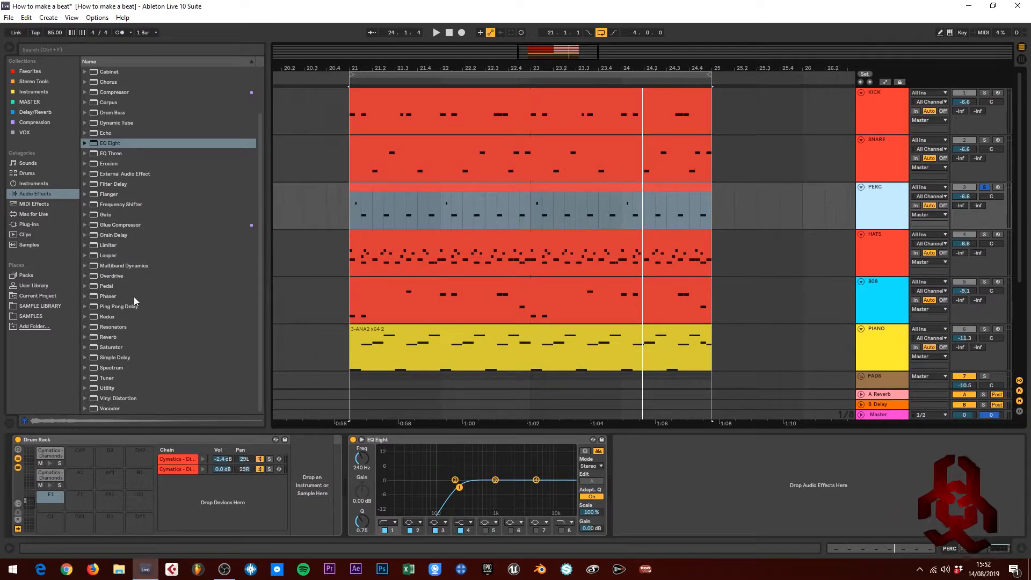
# Step: Add the Ping Pong Delay after EQ Eight on the PERC track and audition it on the loop
pyautogui.scroll(3, 140, 272)
pyautogui.scroll(-3, 140, 271)
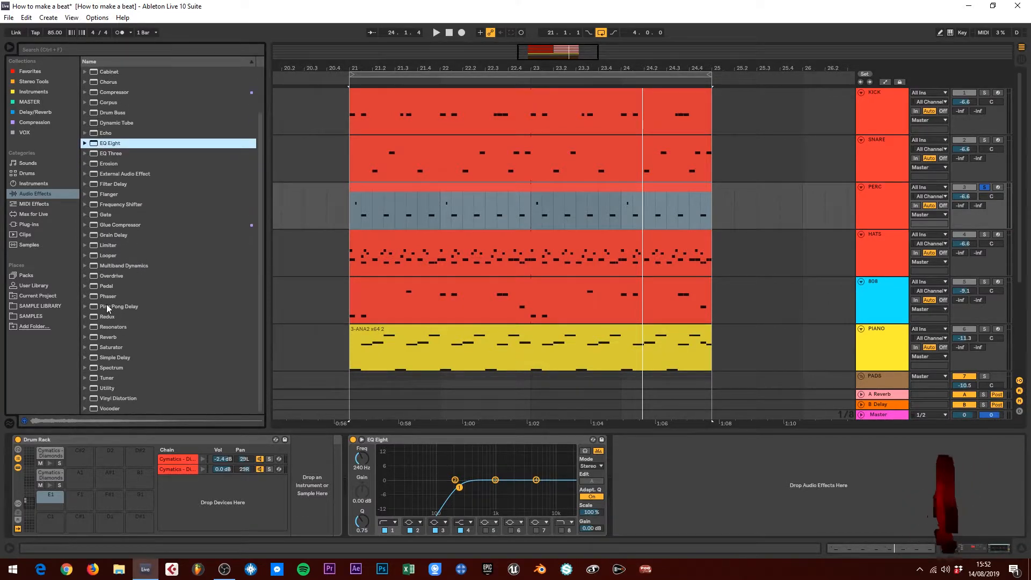
pyautogui.moveTo(97, 306); pyautogui.dragTo(644, 452)
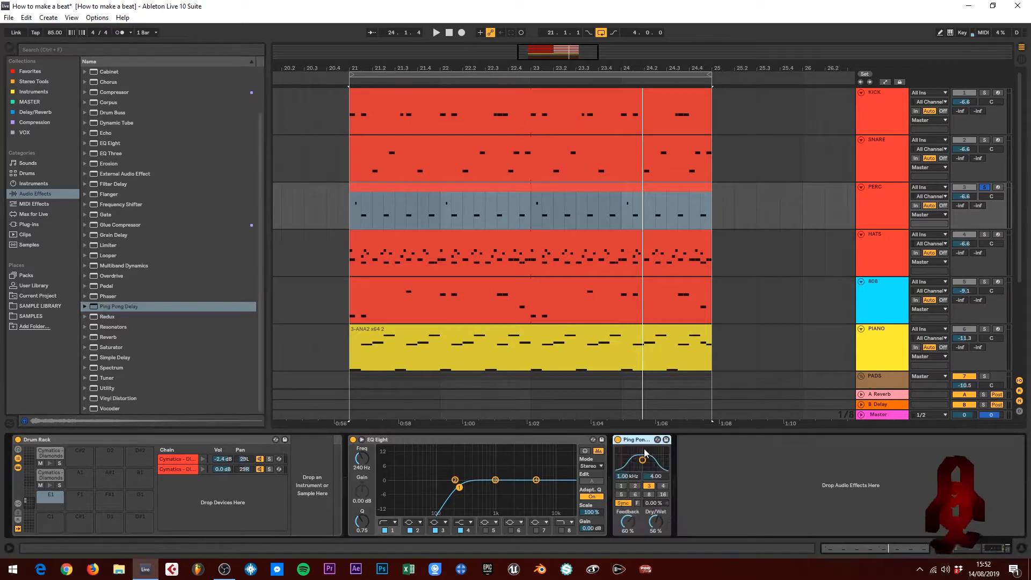
pyautogui.press('space')
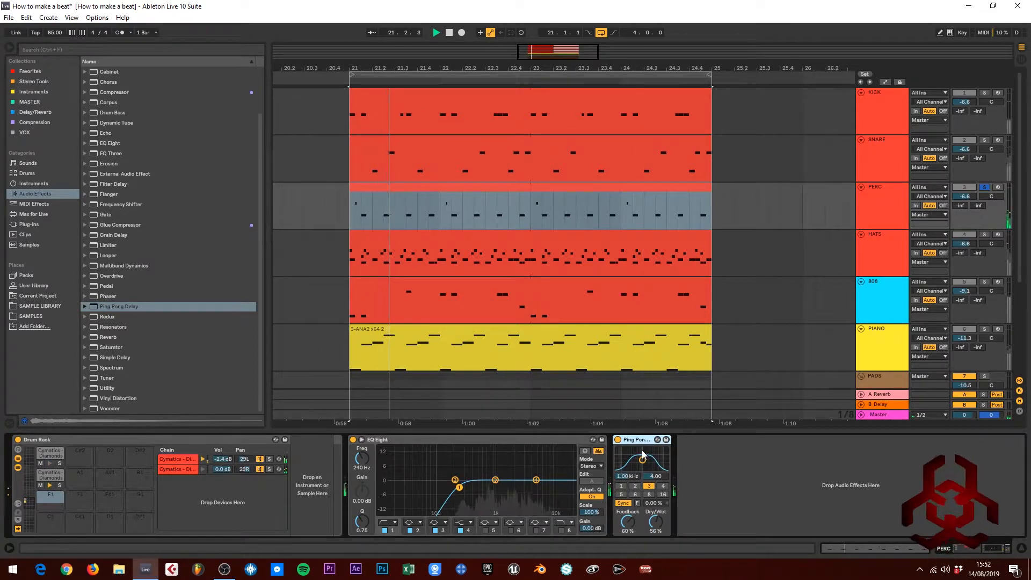
pyautogui.press('space')
# Step: Set the Ping Pong Delay's Dry/Wet to about 29 % and its filter to about 3.86 kHz with a width of 2.30 during playback
pyautogui.moveTo(658, 522); pyautogui.dragTo(659, 530)
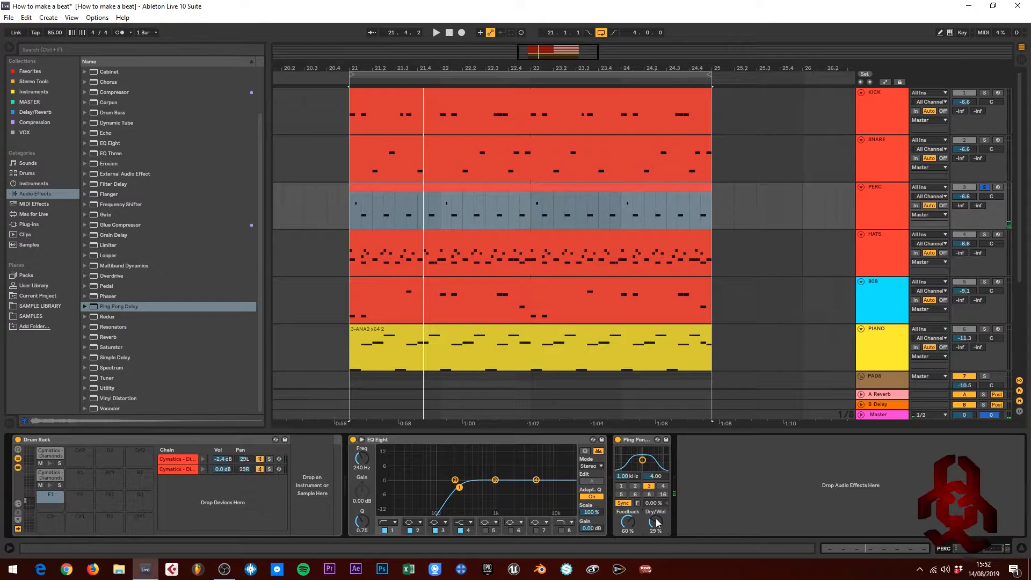
pyautogui.press('space')
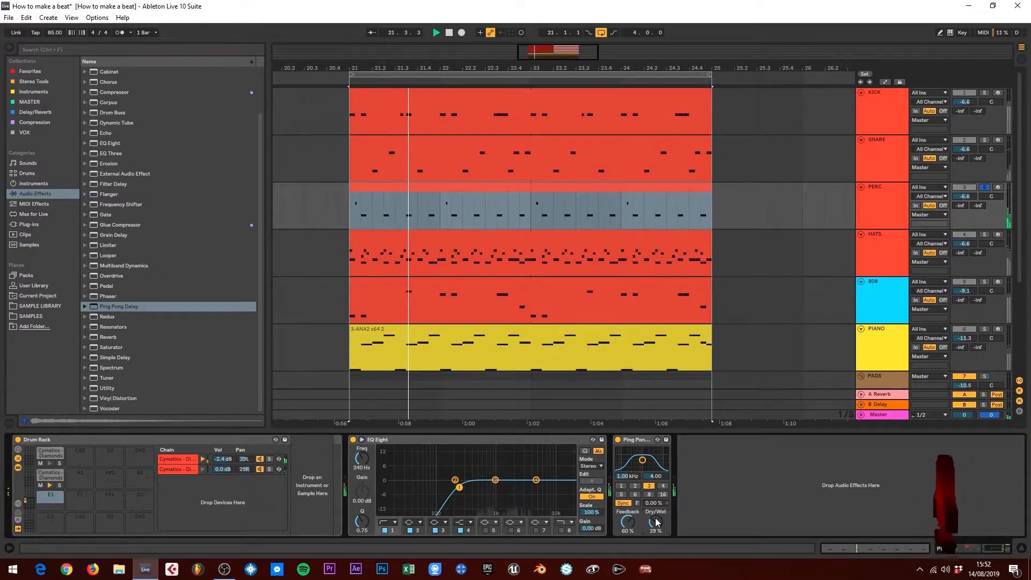
pyautogui.moveTo(655, 521); pyautogui.dragTo(655, 525)
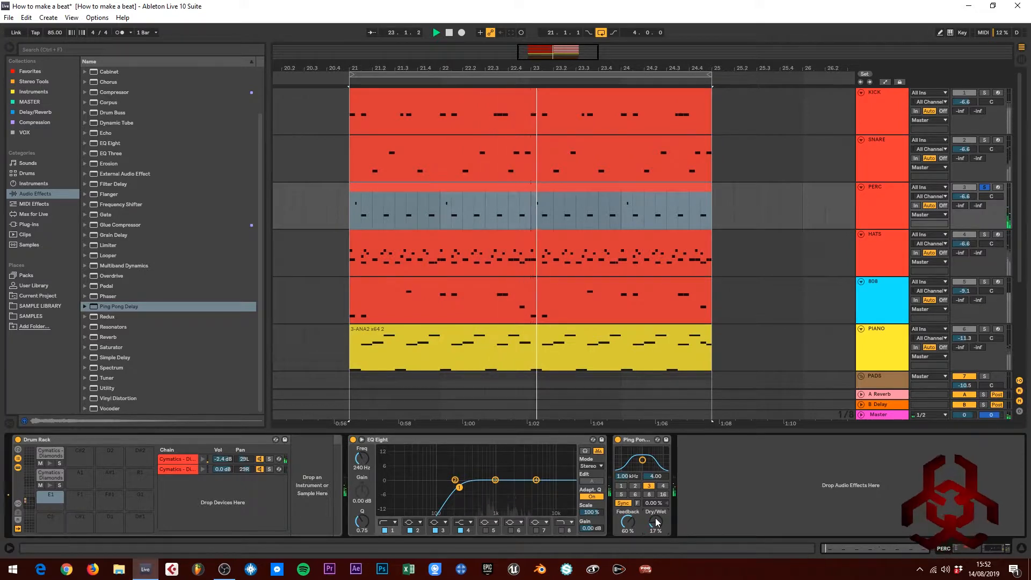
pyautogui.moveTo(656, 522); pyautogui.dragTo(656, 517)
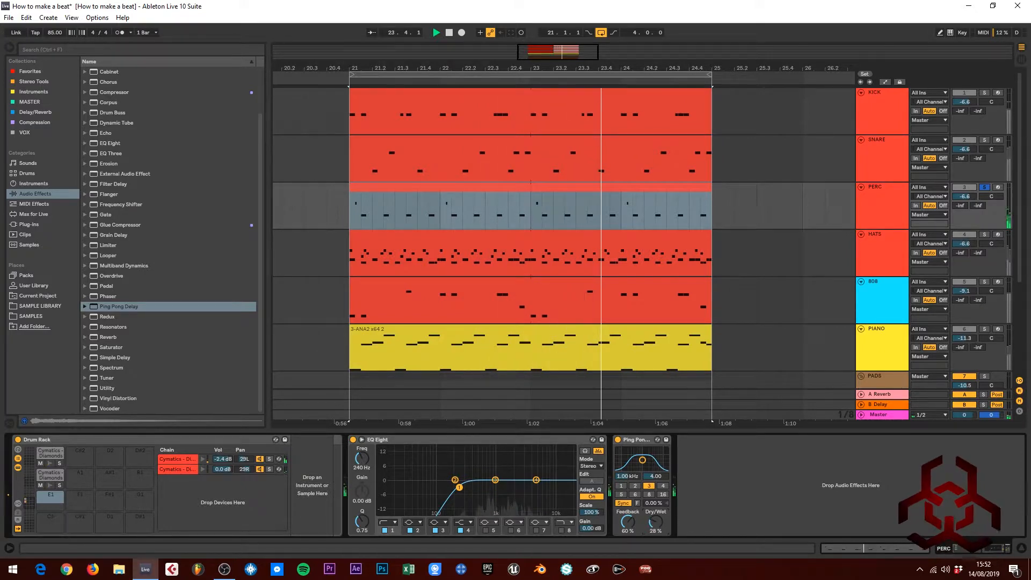
pyautogui.moveTo(642, 461); pyautogui.dragTo(653, 464)
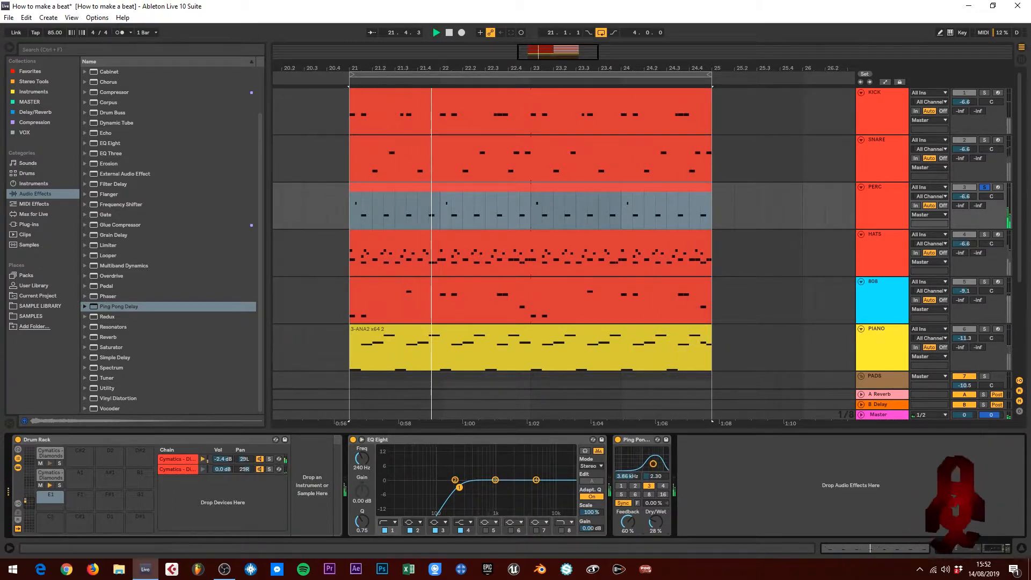
pyautogui.moveTo(655, 522); pyautogui.dragTo(656, 520)
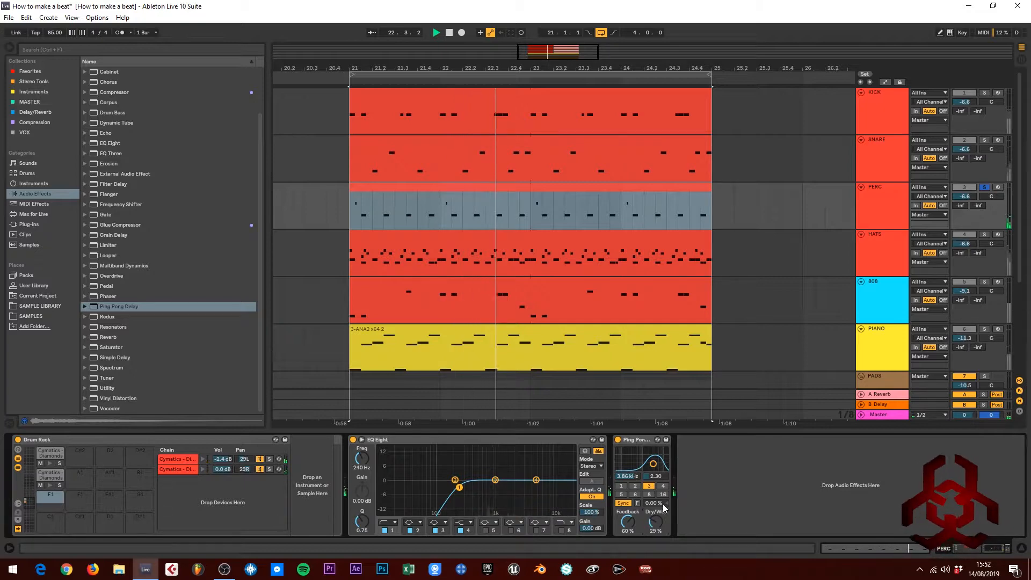
# Step: Listen to the delayed percussion in the full mix with PERC unsoloed, and solo the track again
pyautogui.click(985, 186)
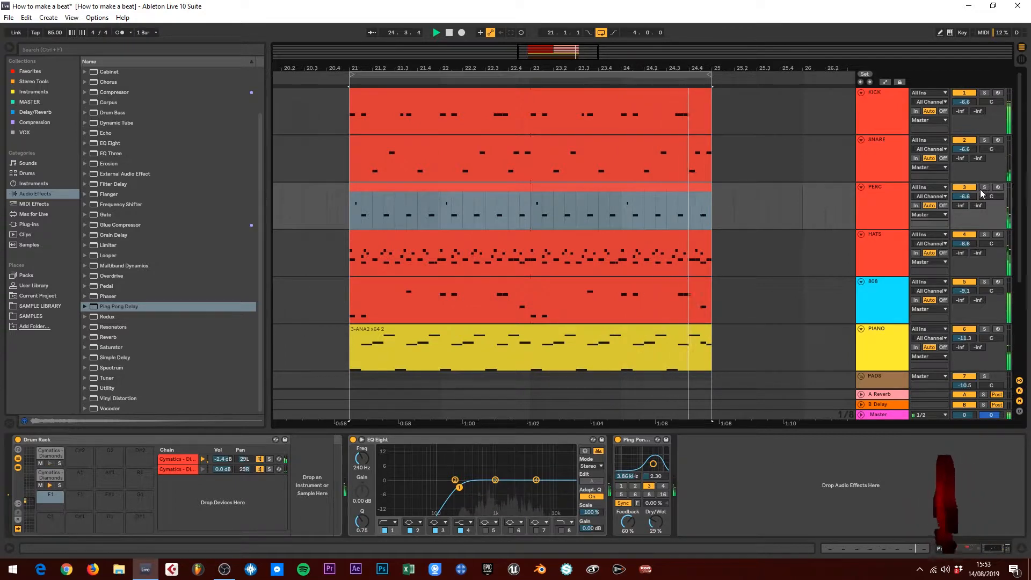
pyautogui.moveTo(654, 523)
pyautogui.mouseDown()
pyautogui.moveTo(654, 494)
pyautogui.moveTo(654, 523)
pyautogui.mouseUp()
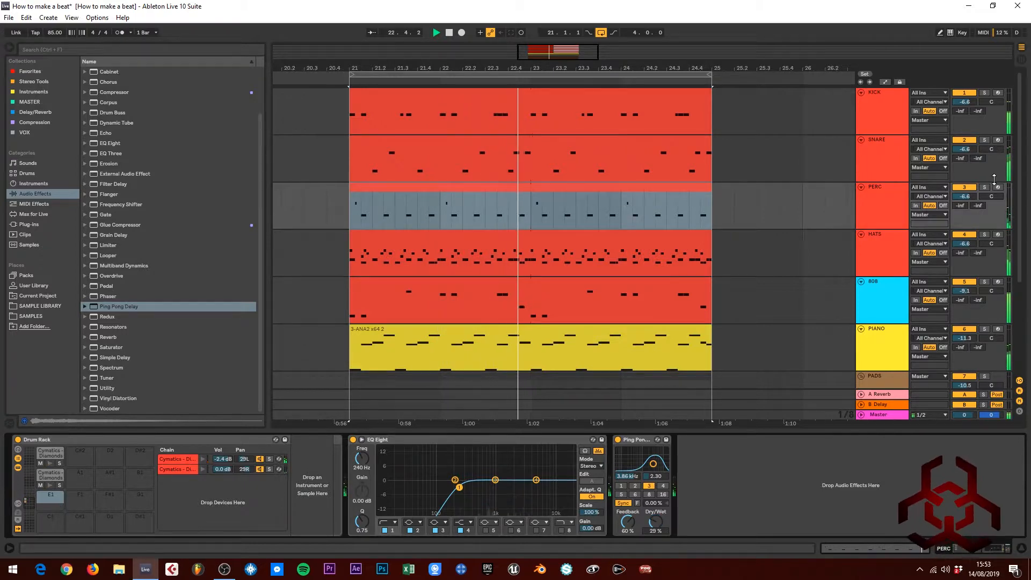
pyautogui.click(984, 187)
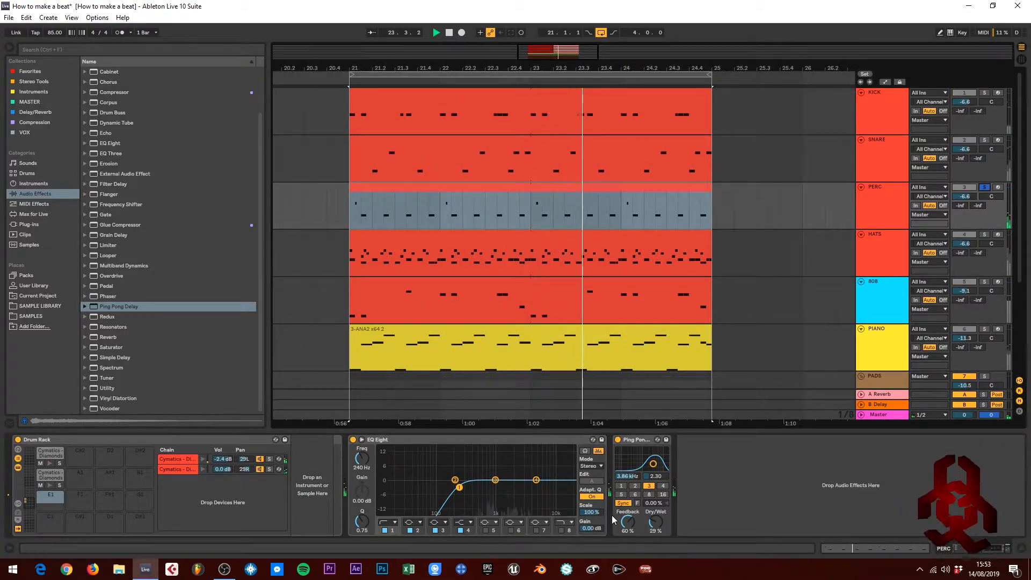
# Step: Try the Ping Pong Delay's beat divisions 2, 4 and 6, choose 1, and unsolo the PERC track
pyautogui.click(638, 485)
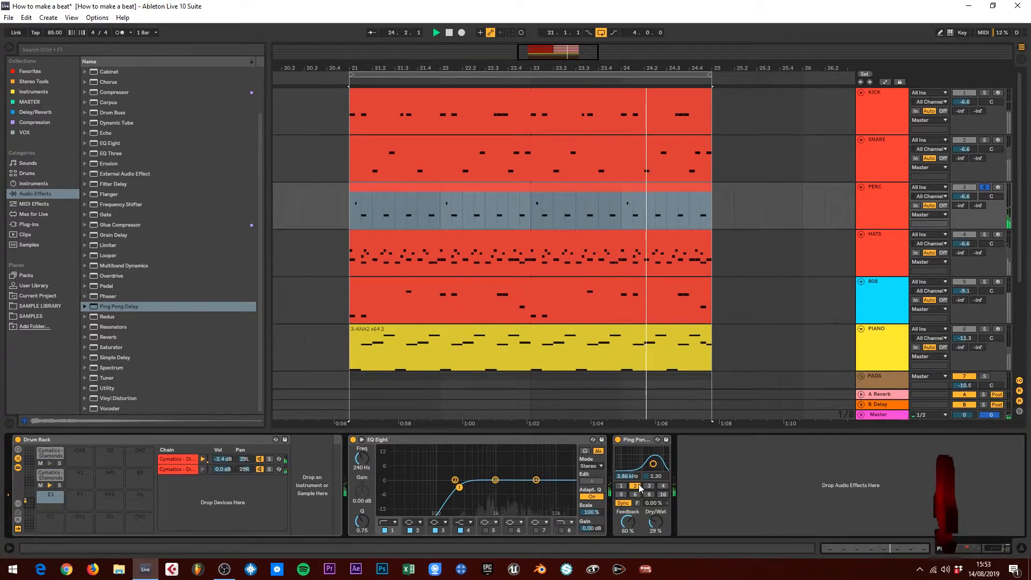
pyautogui.click(660, 486)
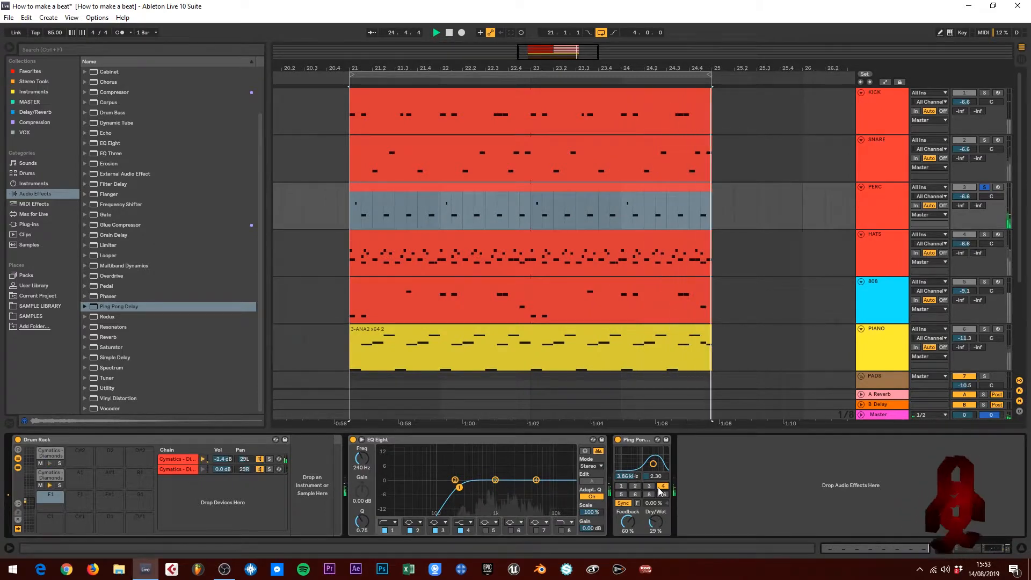
pyautogui.click(636, 495)
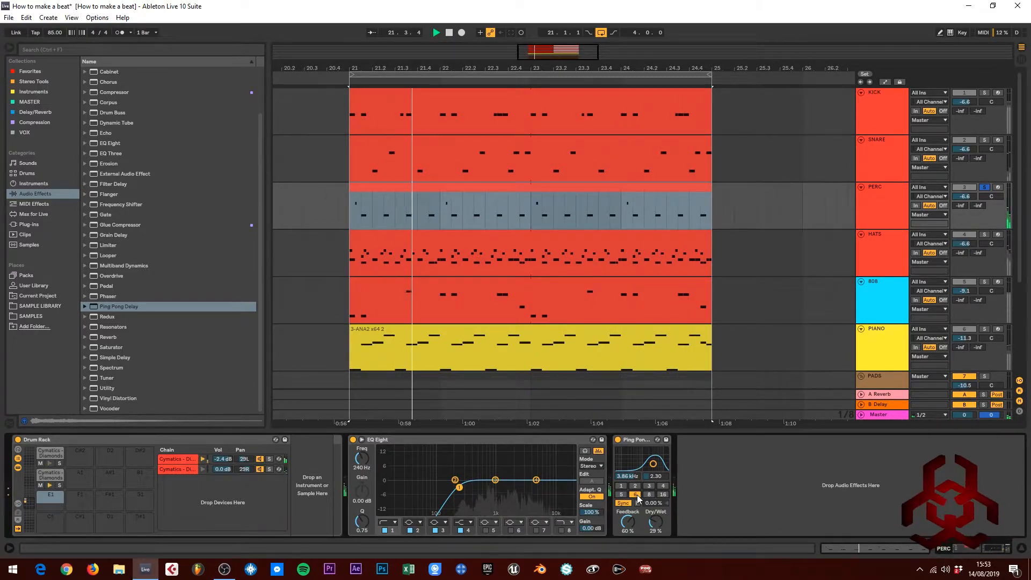
pyautogui.click(621, 494)
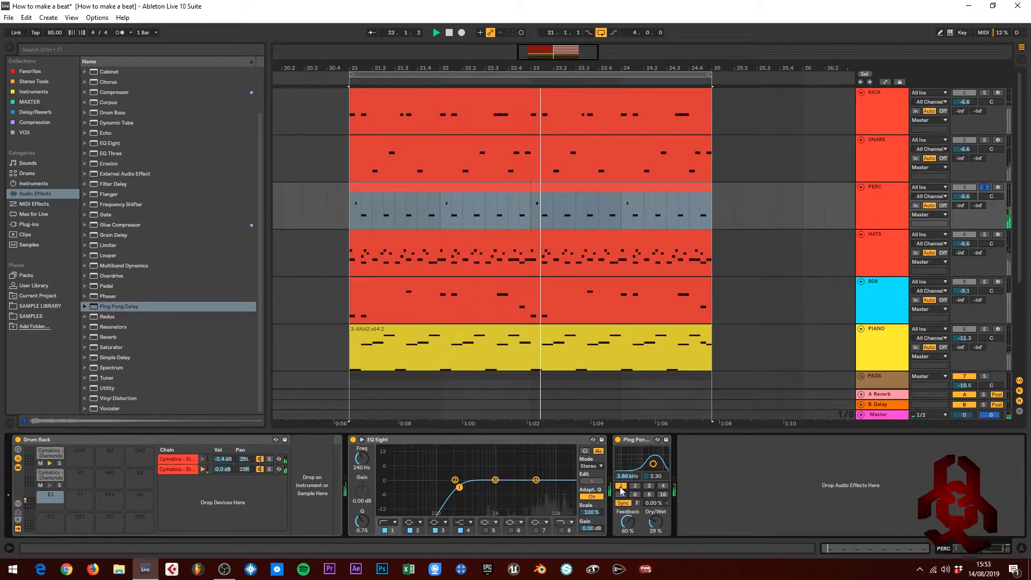
pyautogui.click(986, 187)
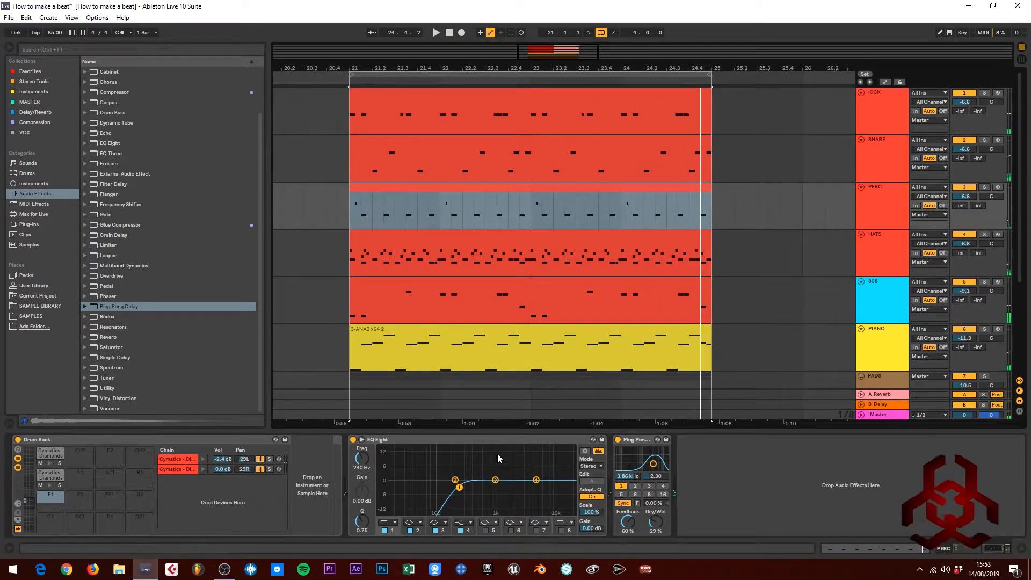
# Step: Add the Reverb audio effect after the Ping Pong Delay on the PERC track, keeping the delay's beat division at 1
pyautogui.moveTo(93, 338); pyautogui.dragTo(743, 475)
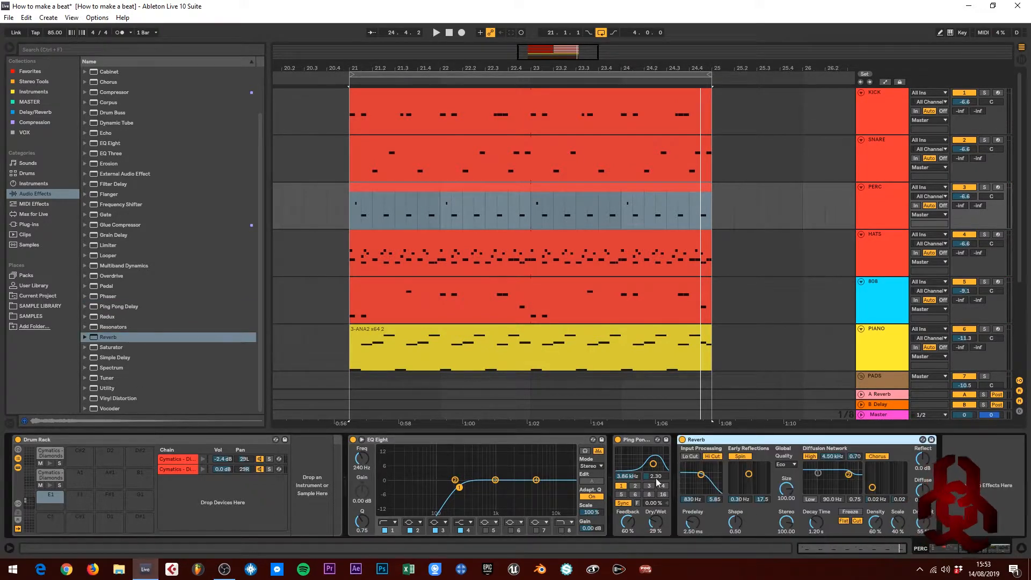
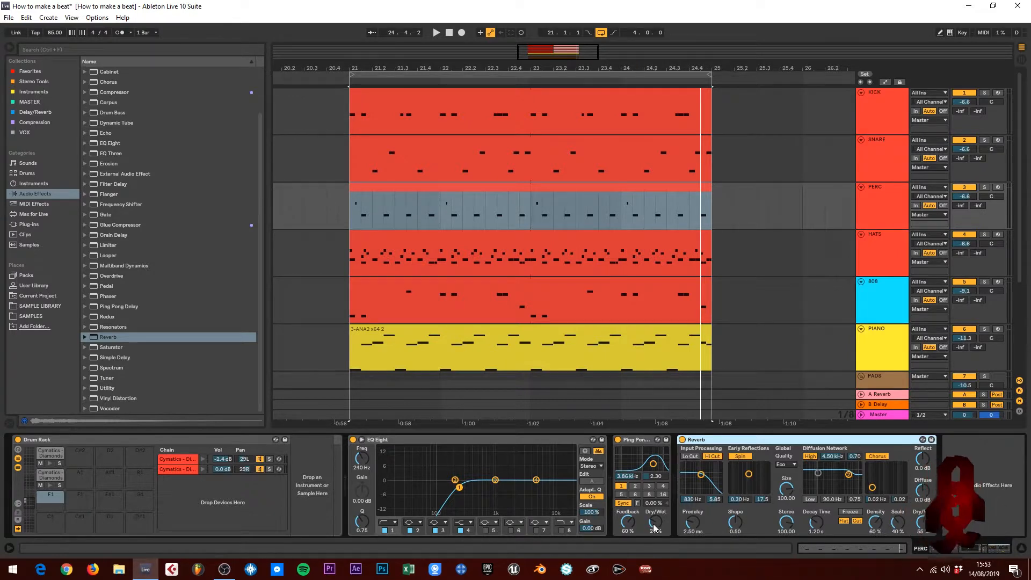
pyautogui.click(634, 486)
pyautogui.click(623, 485)
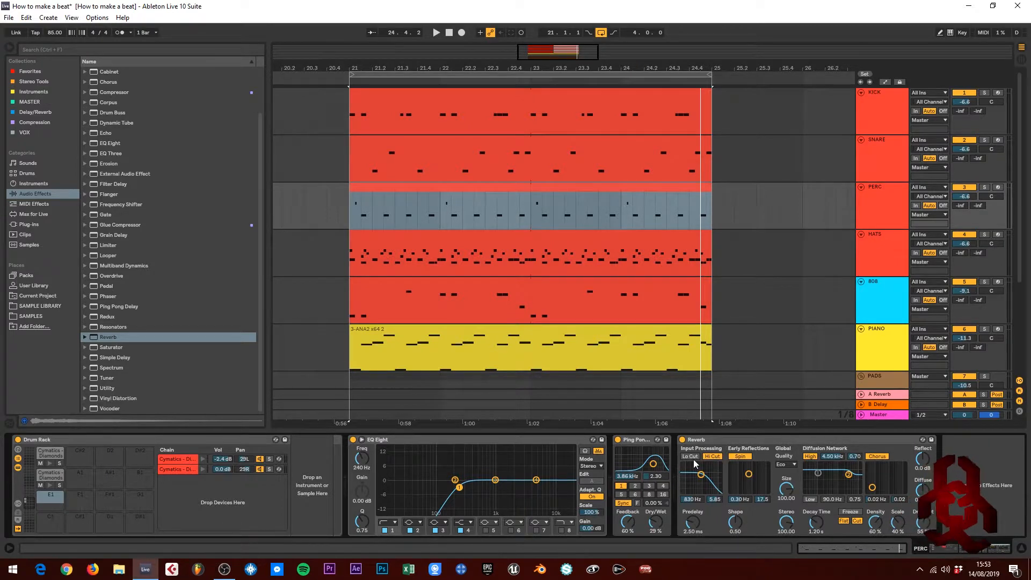
pyautogui.click(717, 438)
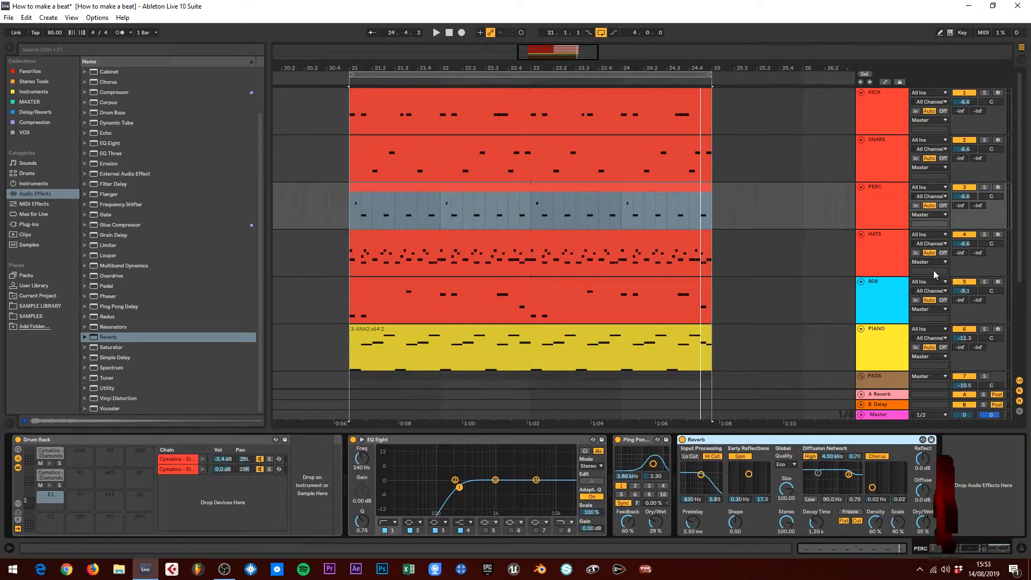
# Step: With PERC soloed and looping, set the Reverb's decay time to about 891 ms and size to about 66.21, and turn off Chorus
pyautogui.click(984, 188)
pyautogui.press('space')
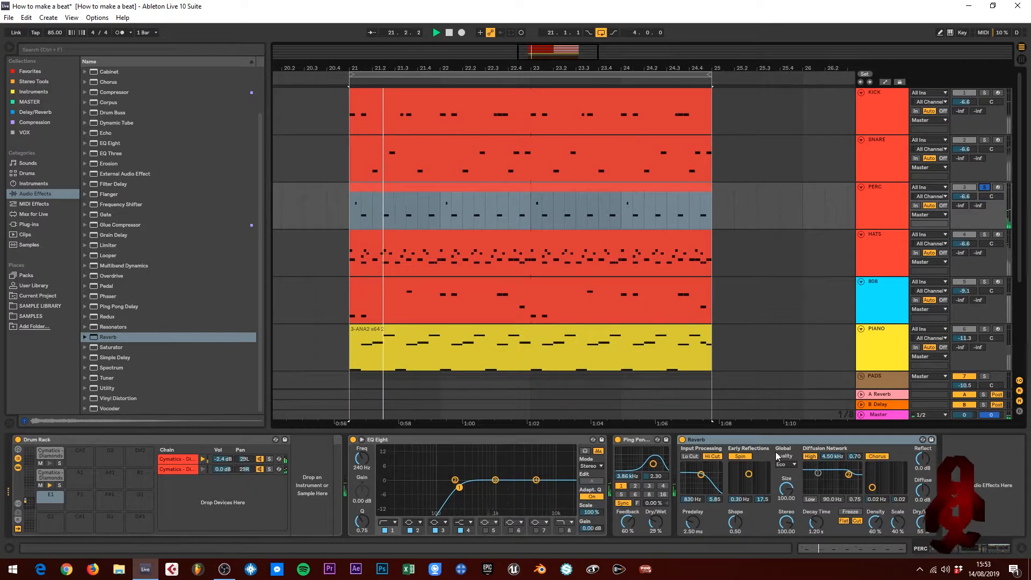
pyautogui.press('space')
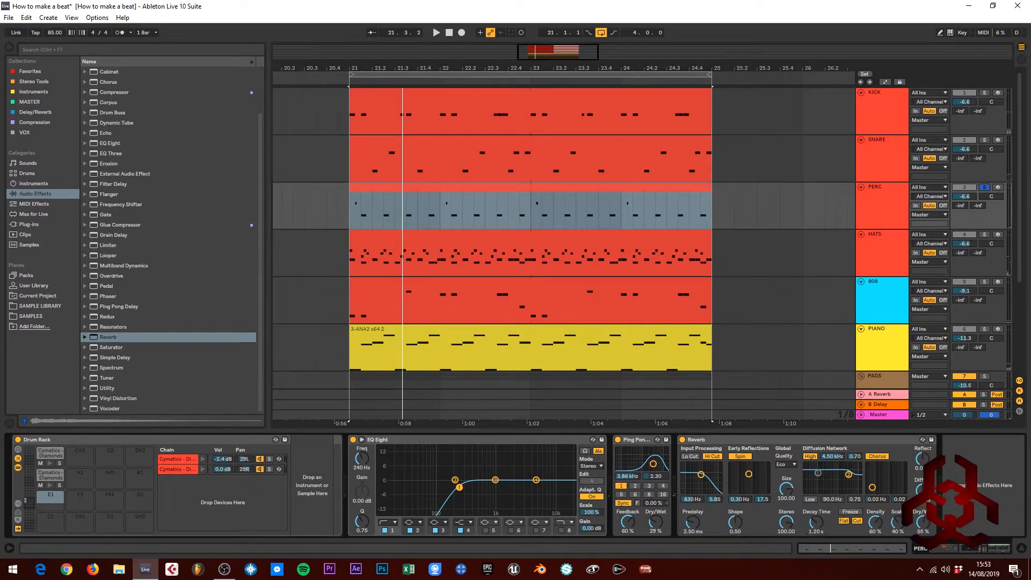
pyautogui.press('space')
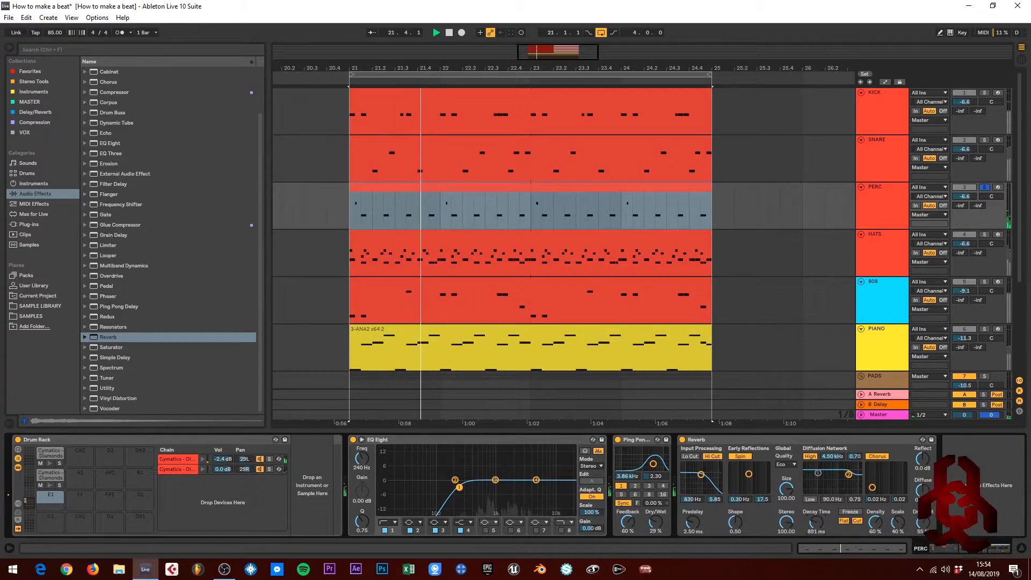
pyautogui.moveTo(816, 521); pyautogui.dragTo(818, 525)
pyautogui.moveTo(786, 491); pyautogui.dragTo(786, 496)
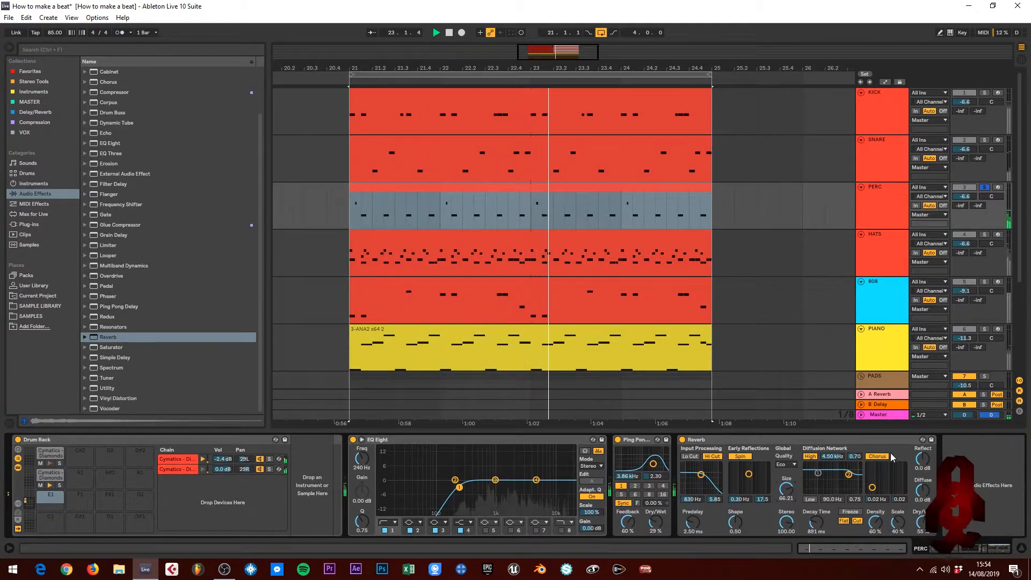
pyautogui.click(877, 456)
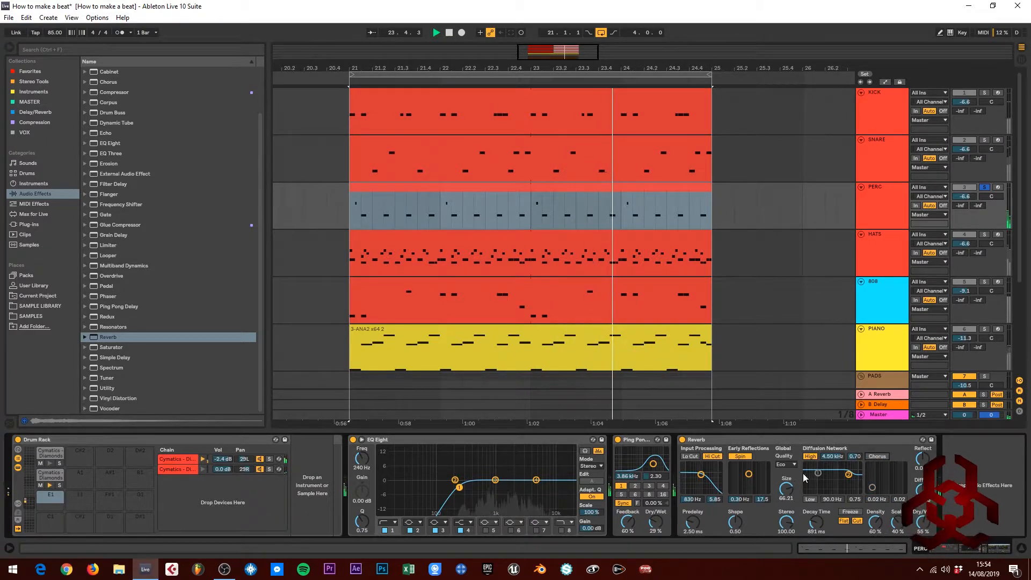
# Step: On the PERC Reverb, disable the High diffusion filter and Spin, and set early reflections to about 0.34 Hz and 4.91 and shape to about 0.37
pyautogui.click(810, 456)
pyautogui.moveTo(749, 474)
pyautogui.mouseDown()
pyautogui.moveTo(766, 465)
pyautogui.moveTo(743, 474)
pyautogui.moveTo(750, 483)
pyautogui.mouseUp()
pyautogui.click(741, 457)
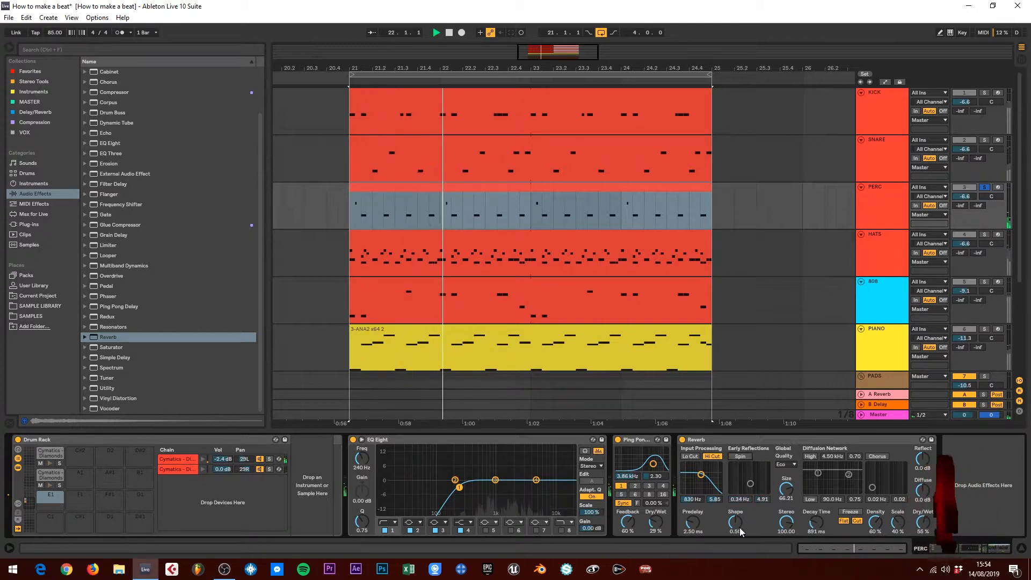
pyautogui.moveTo(740, 527)
pyautogui.mouseDown()
pyautogui.moveTo(740, 512)
pyautogui.moveTo(739, 536)
pyautogui.mouseUp()
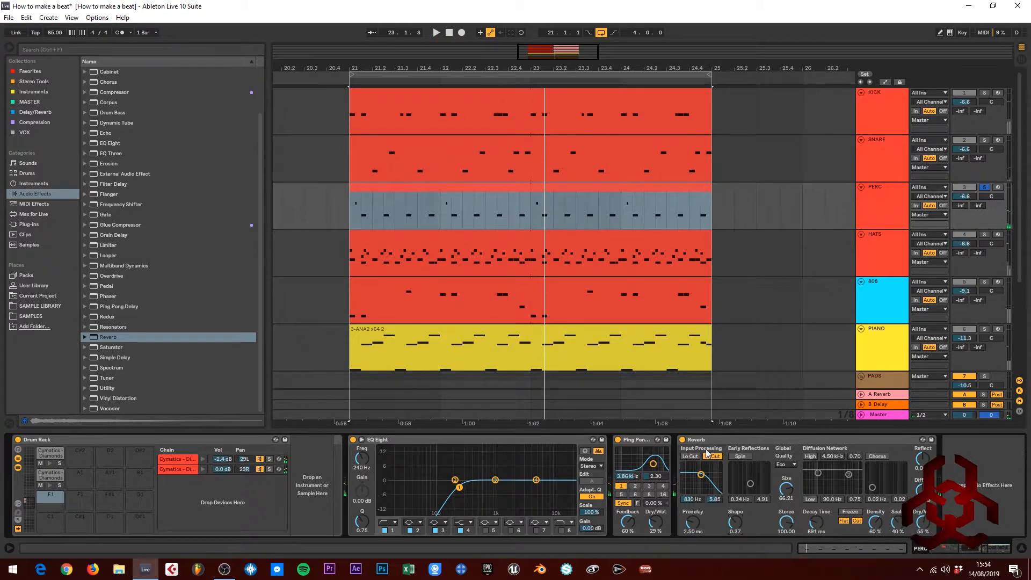
# Step: Enable Lo Cut in the PERC Reverb's input processing and set the filter to about 4.72 kHz with a width of 4.22
pyautogui.moveTo(704, 478); pyautogui.dragTo(709, 479)
pyautogui.press('space')
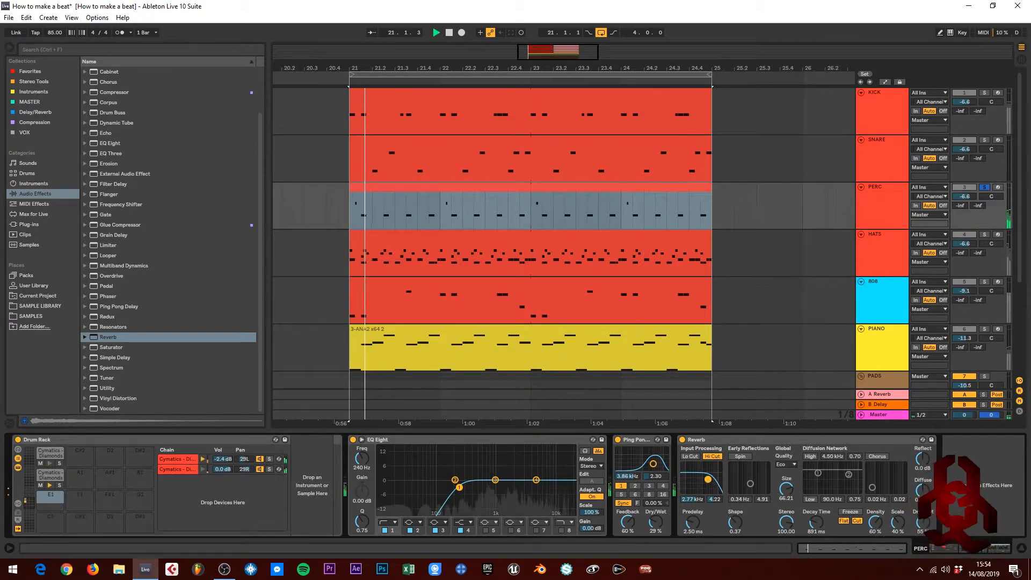
pyautogui.click(690, 457)
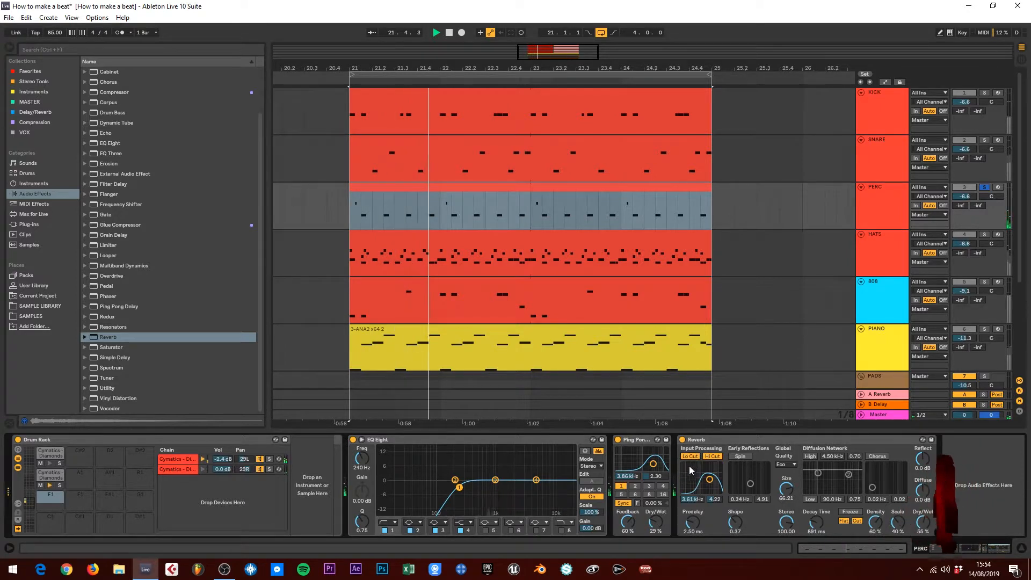
pyautogui.moveTo(710, 480); pyautogui.dragTo(711, 479)
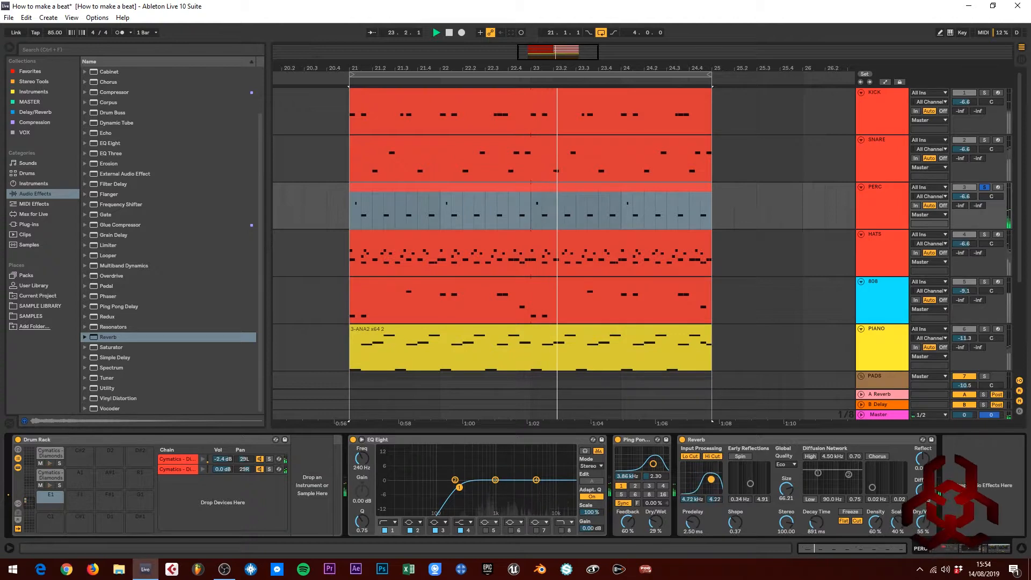
# Step: Set the PERC Reverb's decay time to about 1.17 s and dry/wet to 36%, and unsolo the track to hear the full mix
pyautogui.moveTo(820, 518); pyautogui.dragTo(820, 511)
pyautogui.moveTo(920, 523); pyautogui.dragTo(919, 526)
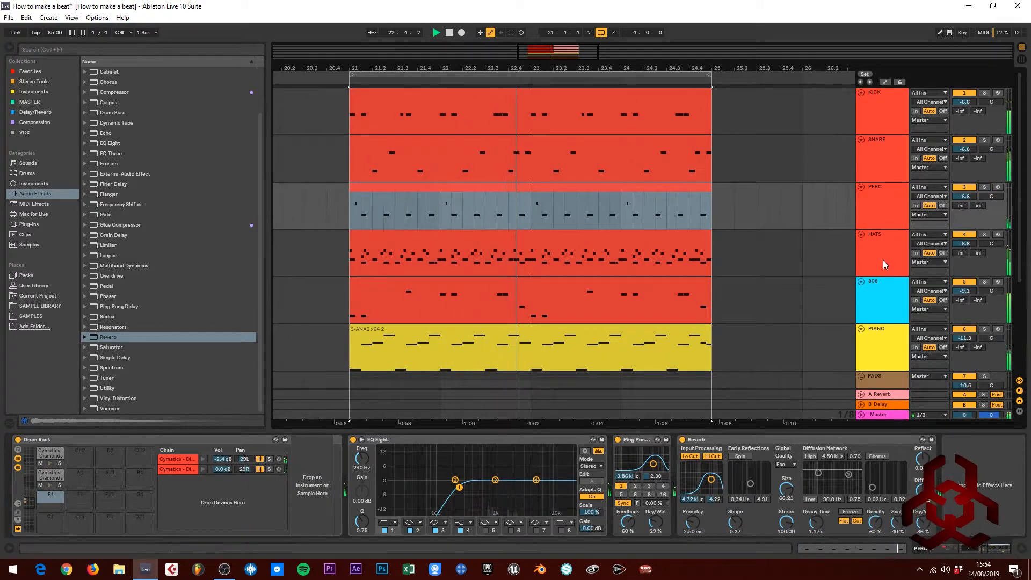
pyautogui.click(880, 204)
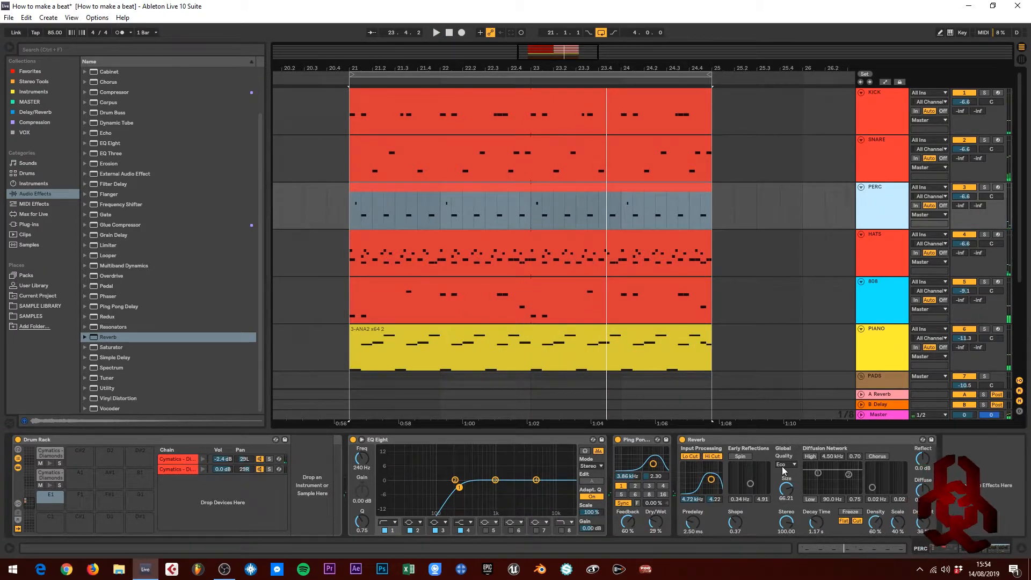
pyautogui.click(792, 438)
# Step: Set the PERC track volume to -2.9 dB while listening to the loop in the full mix
pyautogui.click(888, 196)
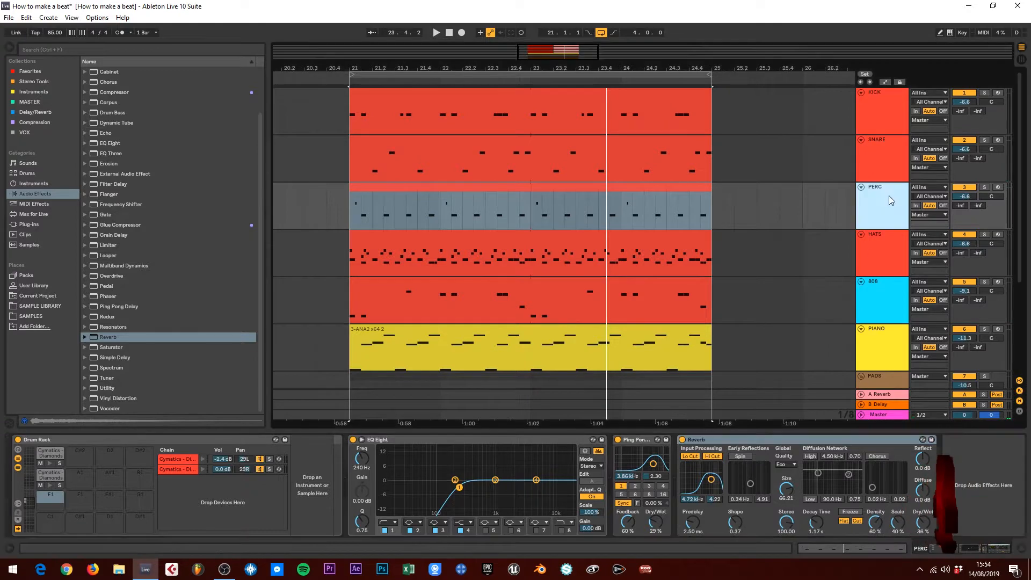
pyautogui.moveTo(959, 195); pyautogui.dragTo(959, 192)
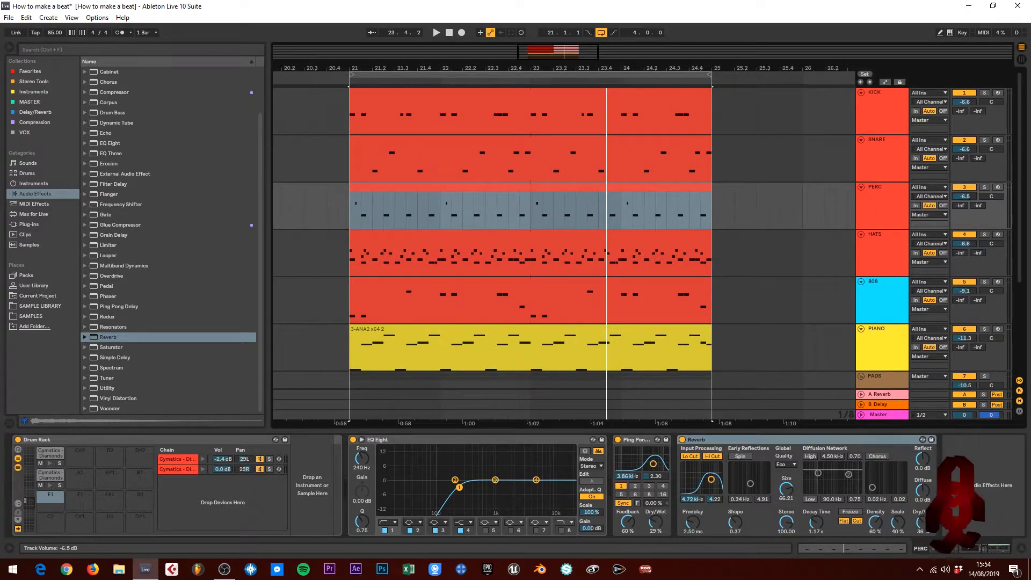
pyautogui.press('space')
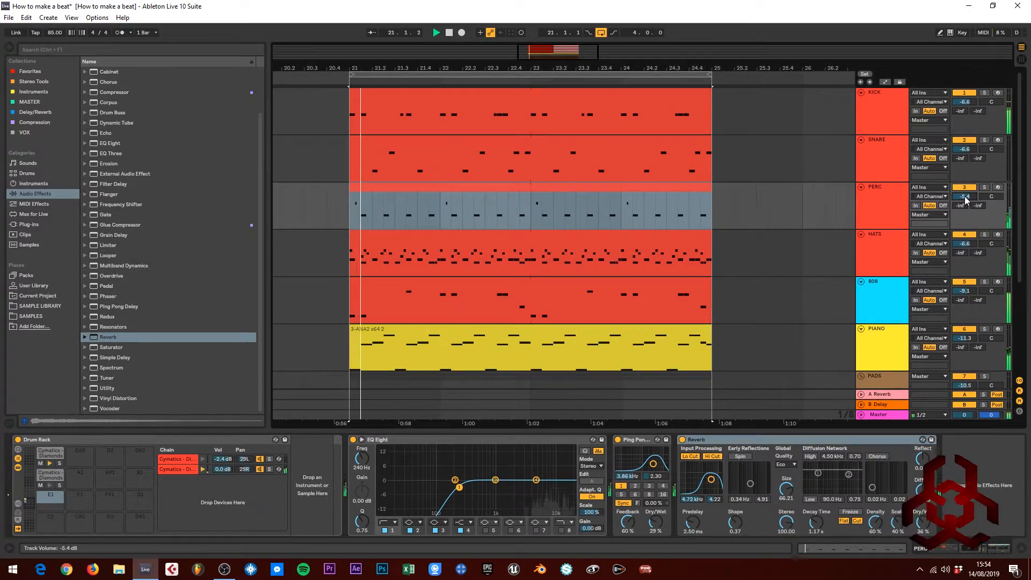
pyautogui.moveTo(964, 197); pyautogui.dragTo(964, 179)
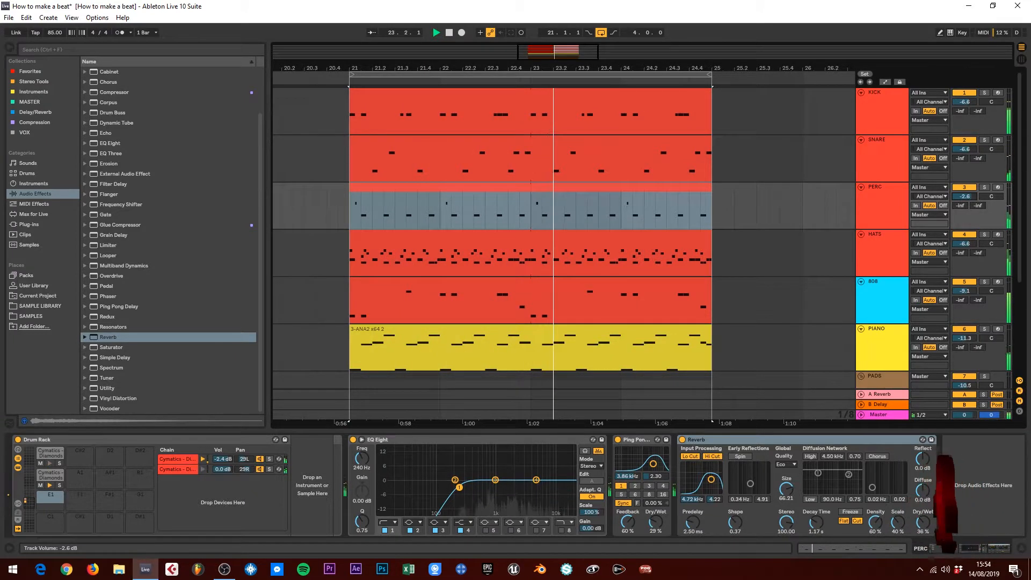
pyautogui.click(984, 188)
pyautogui.click(984, 187)
pyautogui.press('space')
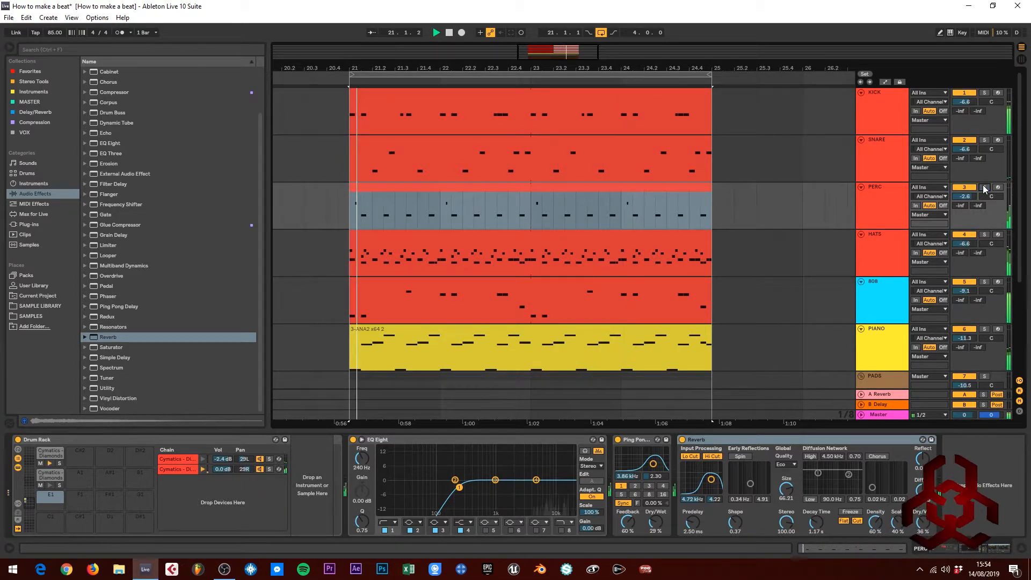
pyautogui.moveTo(964, 196); pyautogui.dragTo(966, 196)
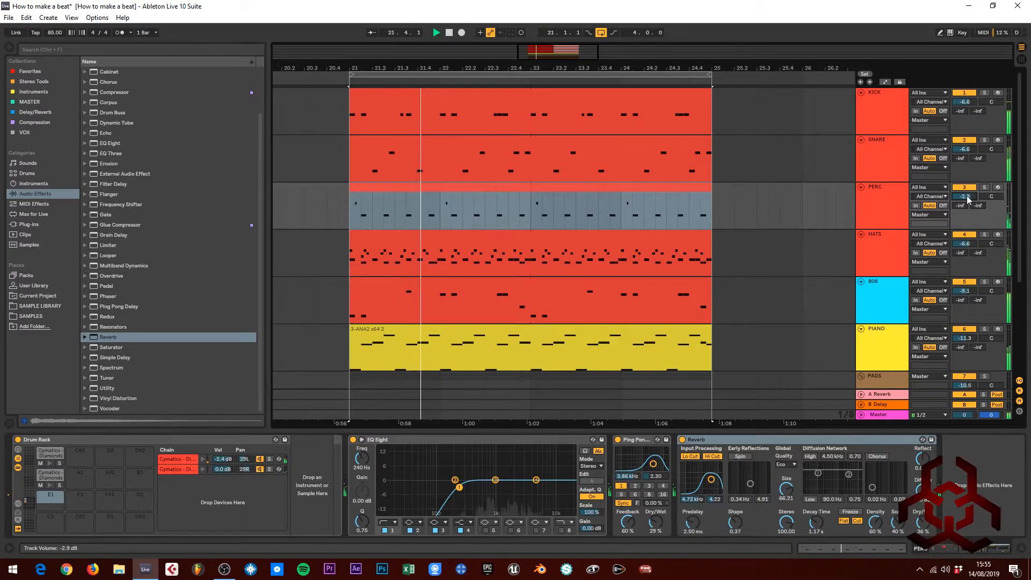
pyautogui.press('space')
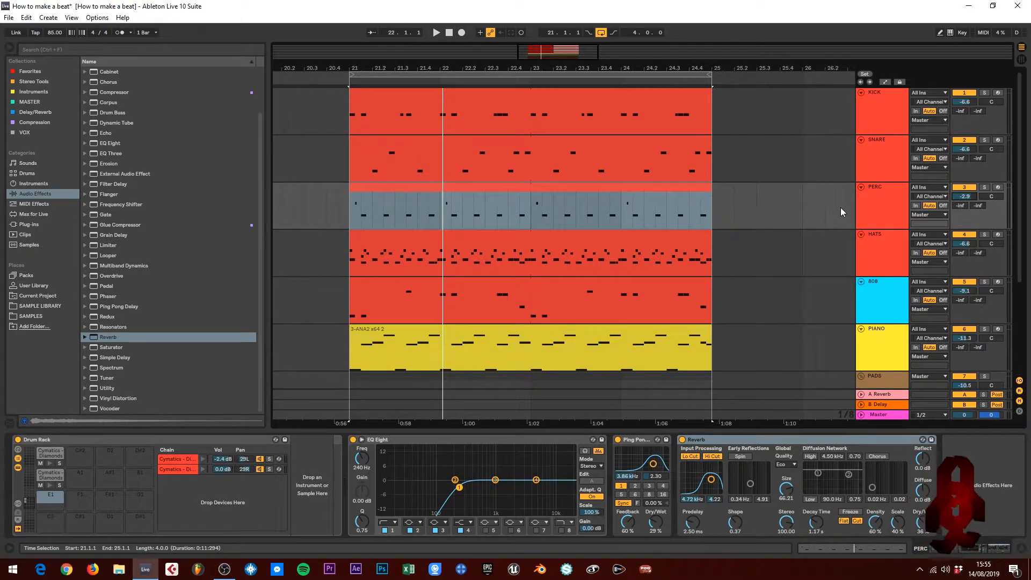
# Step: Add EQ Eight to the SNARE track and switch band 1 to a low-cut filter
pyautogui.click(889, 156)
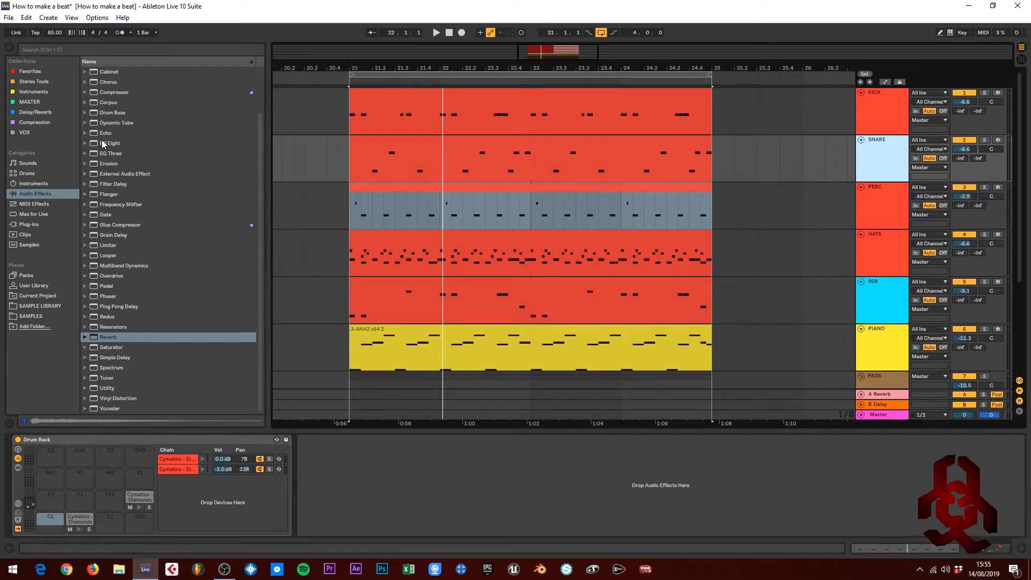
pyautogui.moveTo(102, 139); pyautogui.dragTo(367, 477)
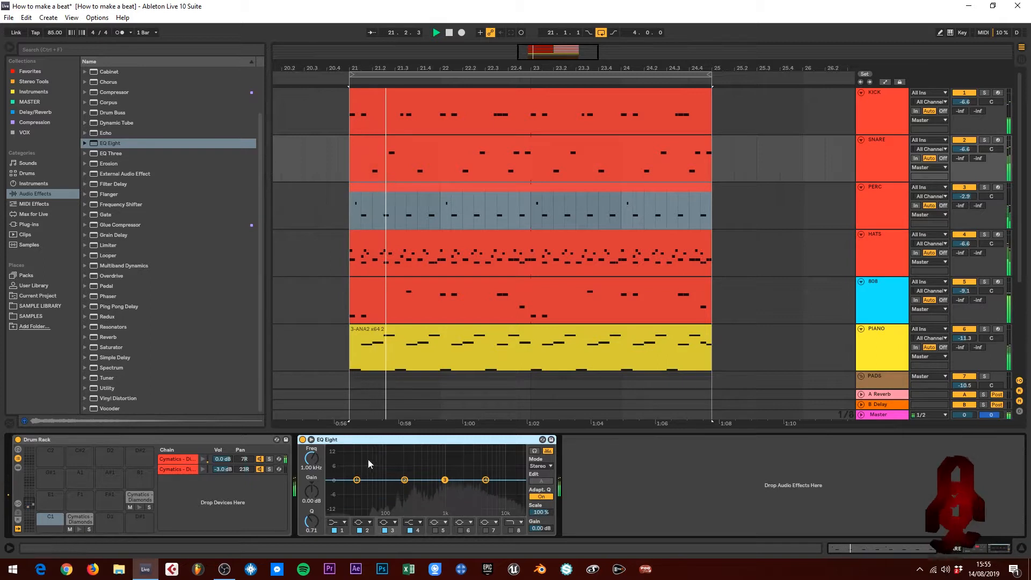
pyautogui.click(338, 522)
pyautogui.click(339, 469)
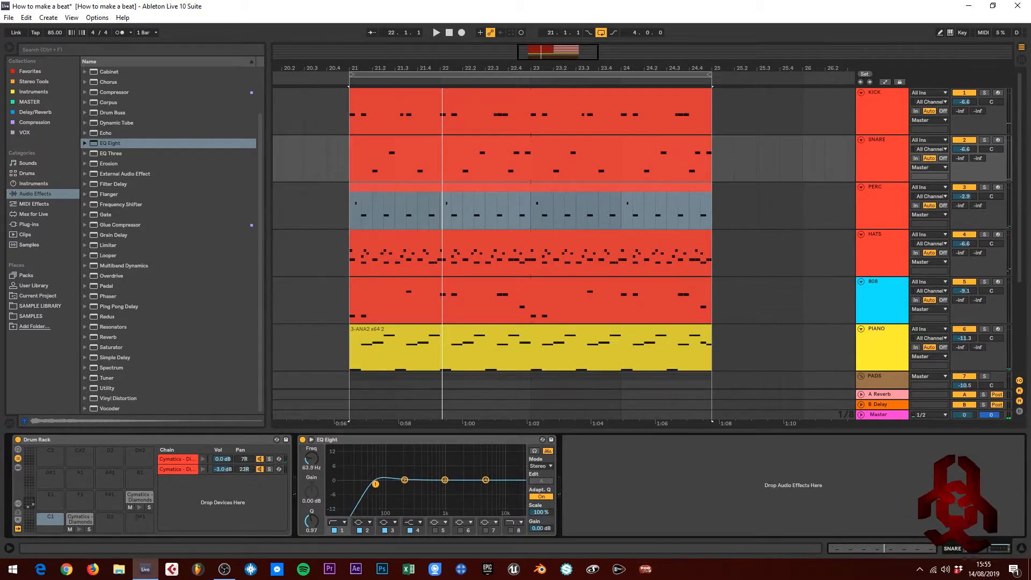
# Step: Set the SNARE EQ's low cut to about 211 Hz with Q 0.75, and band 4 to about 3.03 kHz at -1.61 dB
pyautogui.moveTo(375, 484); pyautogui.dragTo(407, 485)
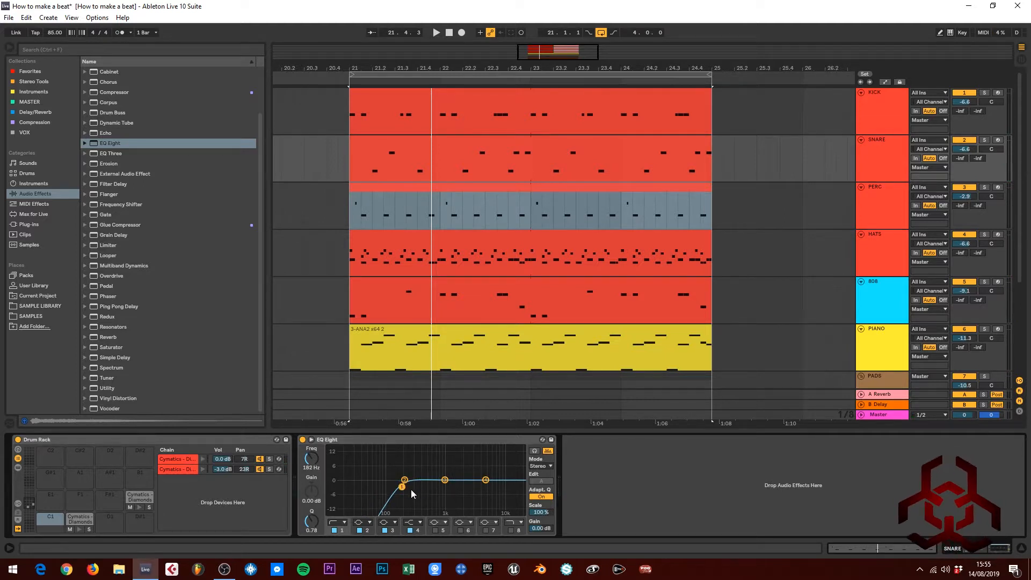
pyautogui.moveTo(401, 486)
pyautogui.mouseDown()
pyautogui.moveTo(413, 484)
pyautogui.moveTo(403, 486)
pyautogui.mouseUp()
pyautogui.press('space')
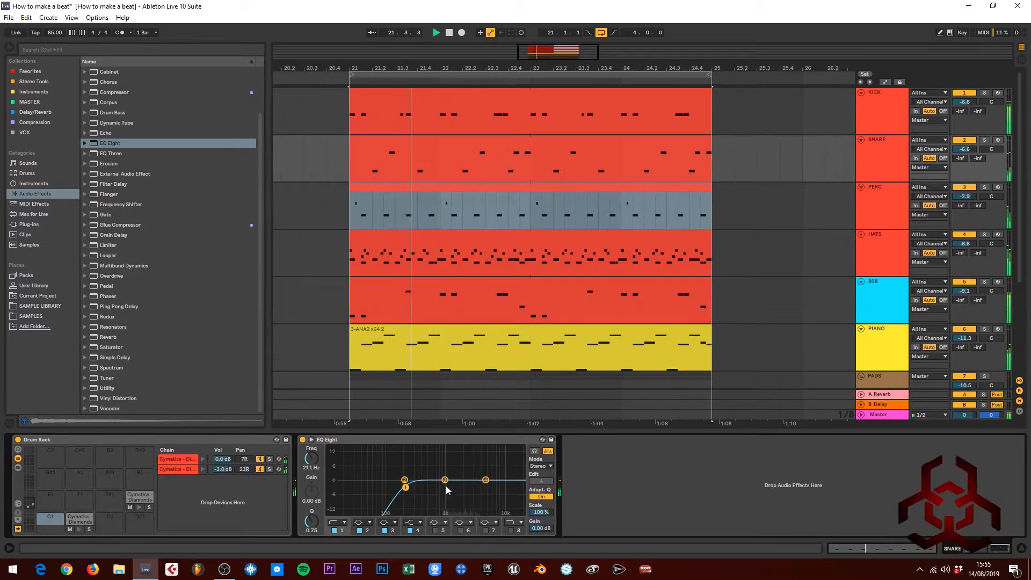
pyautogui.moveTo(486, 479)
pyautogui.mouseDown()
pyautogui.moveTo(495, 486)
pyautogui.moveTo(473, 484)
pyautogui.mouseUp()
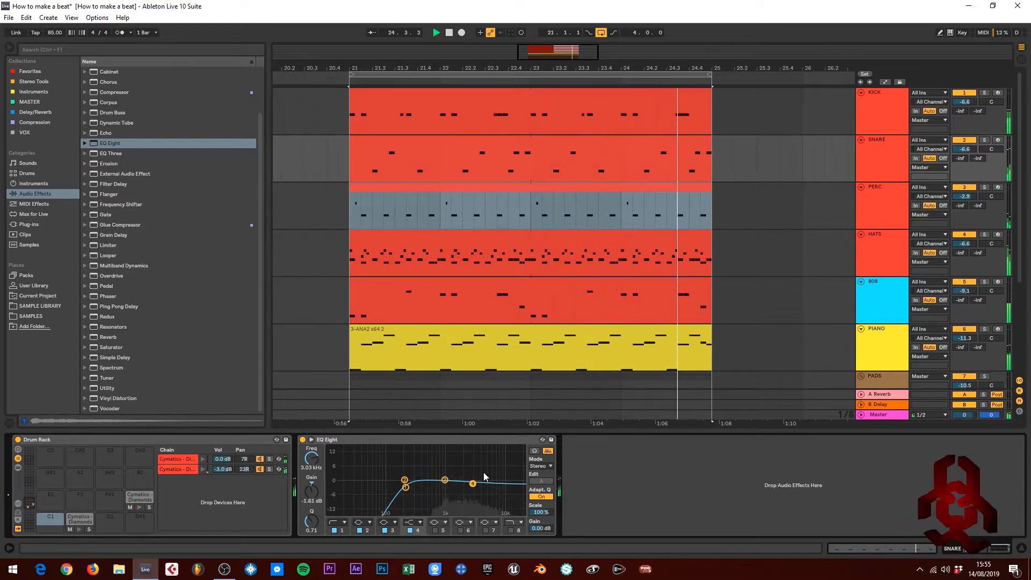
pyautogui.press('space')
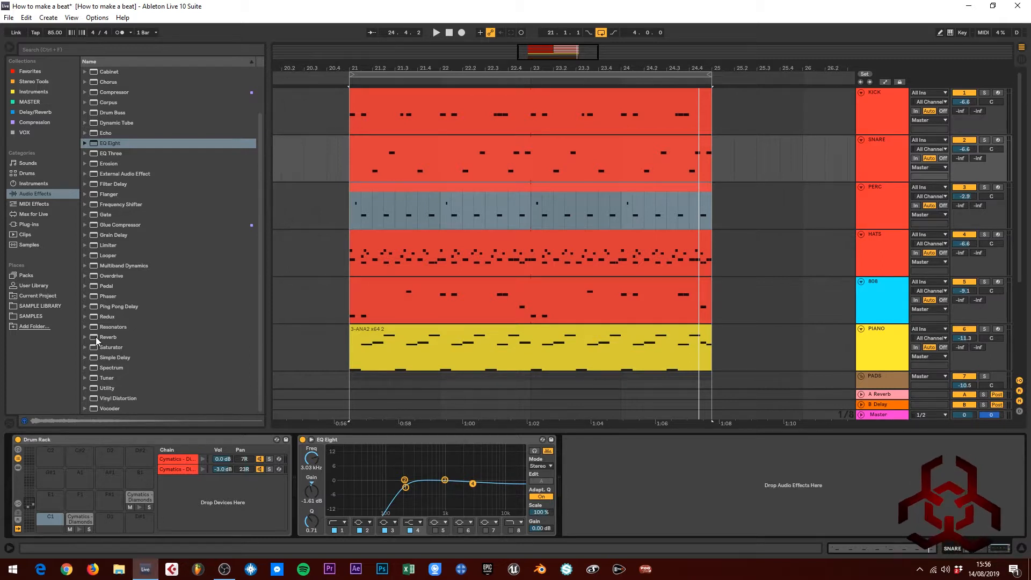
# Step: Add the Reverb audio effect after EQ Eight on the SNARE track and solo the track
pyautogui.moveTo(95, 337); pyautogui.dragTo(116, 352)
pyautogui.moveTo(647, 479); pyautogui.dragTo(639, 476)
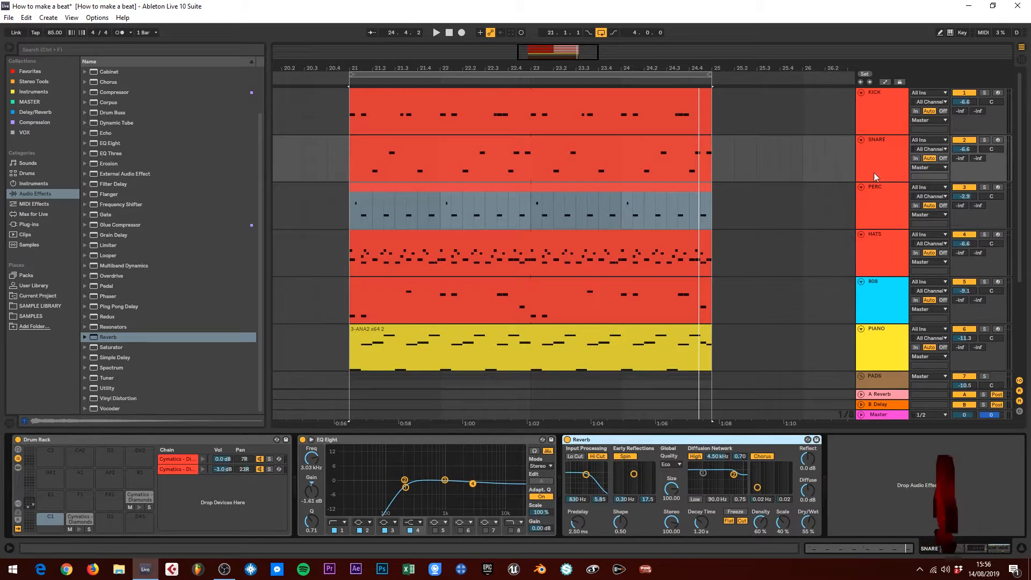
pyautogui.click(985, 140)
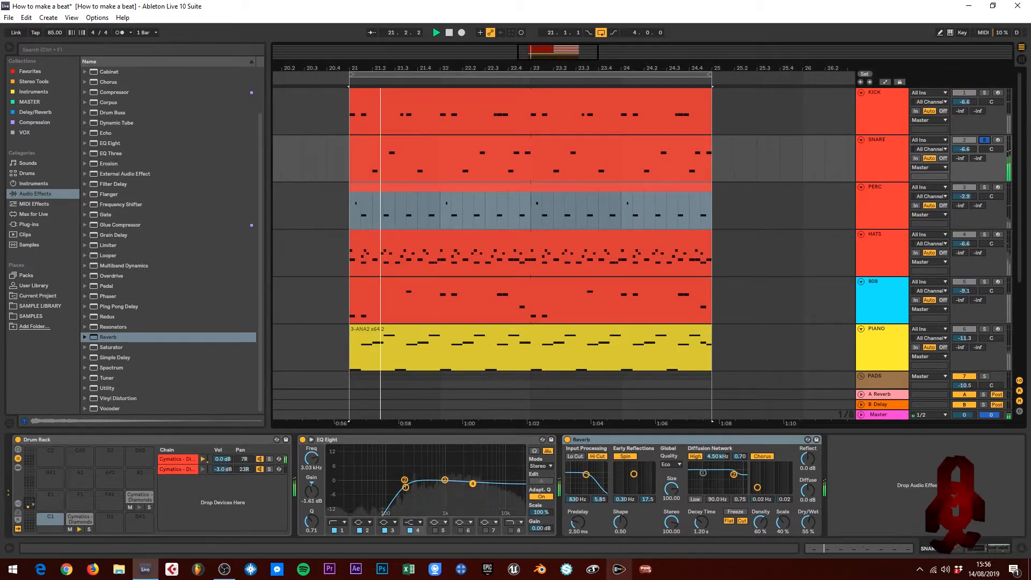
# Step: Set the SNARE Reverb's dry/wet to 29% and turn off Chorus and the High diffusion filter
pyautogui.moveTo(814, 524); pyautogui.dragTo(814, 542)
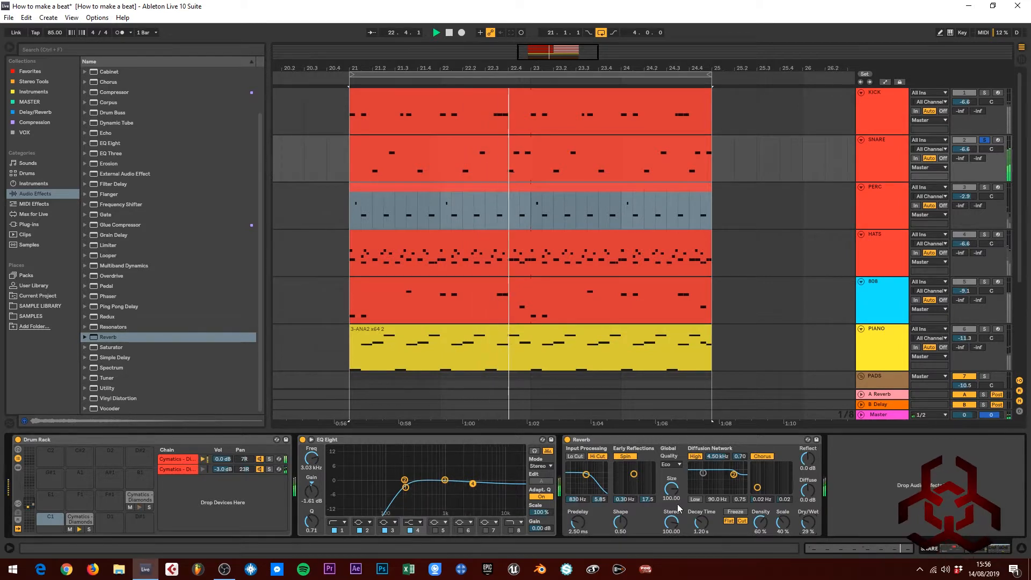
pyautogui.click(762, 456)
pyautogui.click(695, 456)
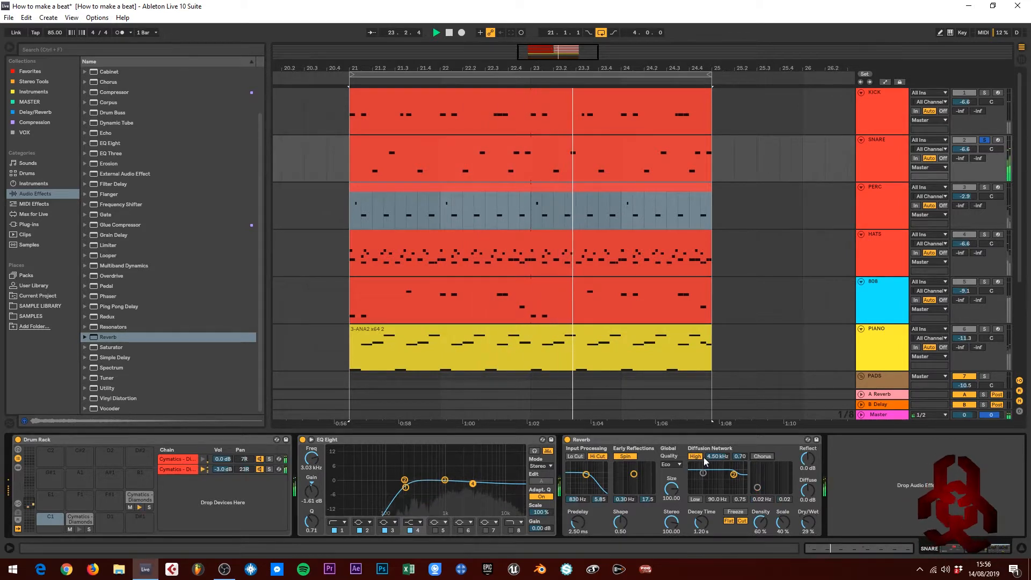
# Step: On the SNARE Reverb, set the input filter to 1.36 kHz with Lo Cut on, early reflections to 0.35 Hz and 13.8 with Spin off, and quality to High
pyautogui.moveTo(586, 474); pyautogui.dragTo(588, 479)
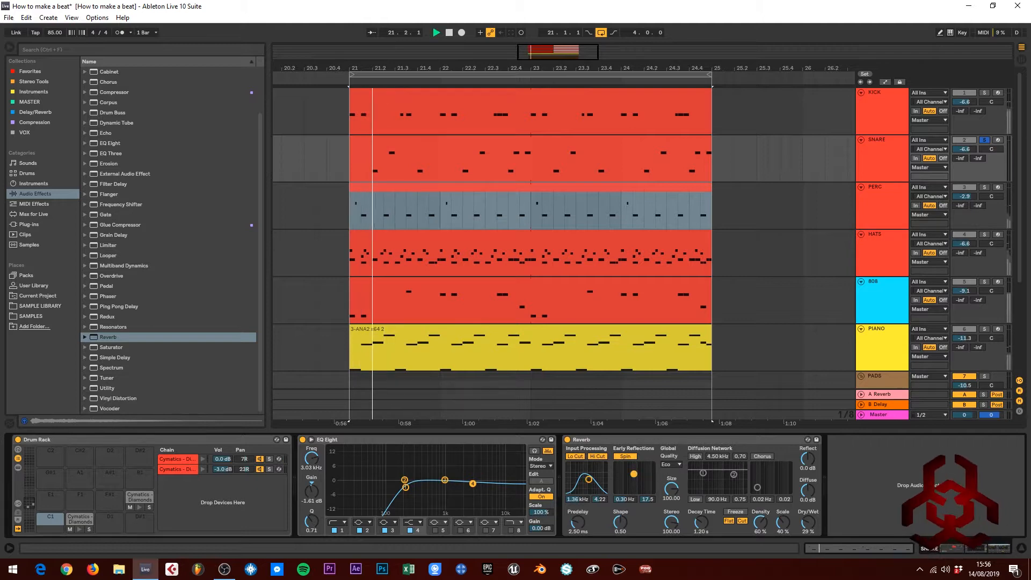
pyautogui.moveTo(633, 474); pyautogui.dragTo(616, 490)
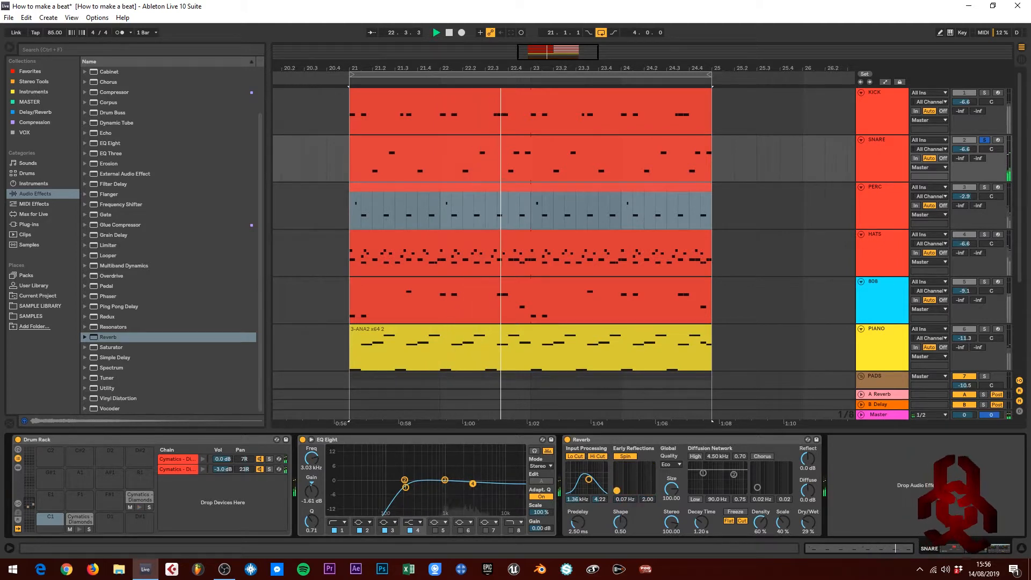
pyautogui.moveTo(617, 490); pyautogui.dragTo(636, 475)
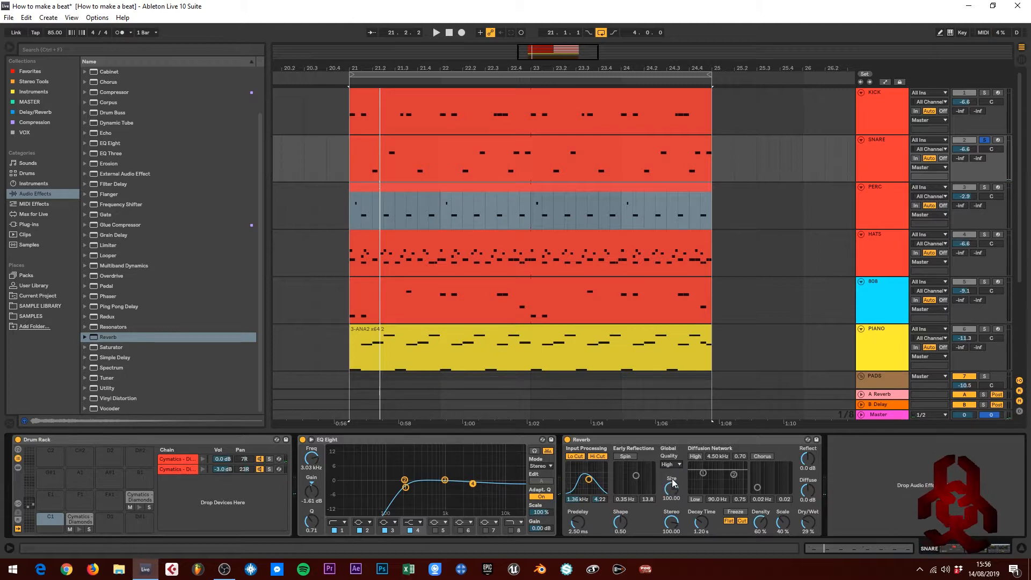
# Step: Set the Reverb quality to High on the HATS track and on the PERC track
pyautogui.click(882, 260)
pyautogui.click(720, 465)
pyautogui.click(722, 486)
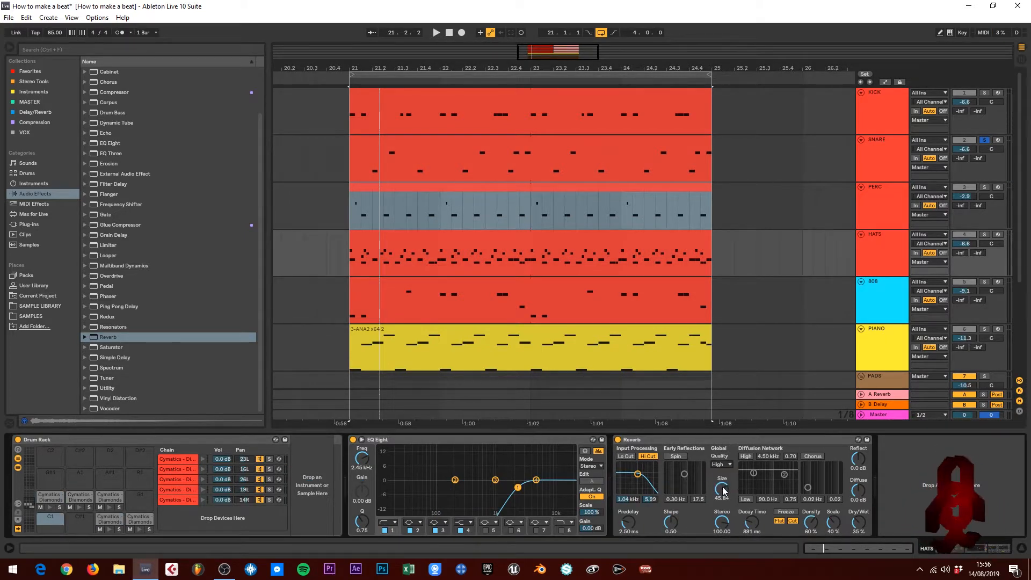
pyautogui.click(711, 442)
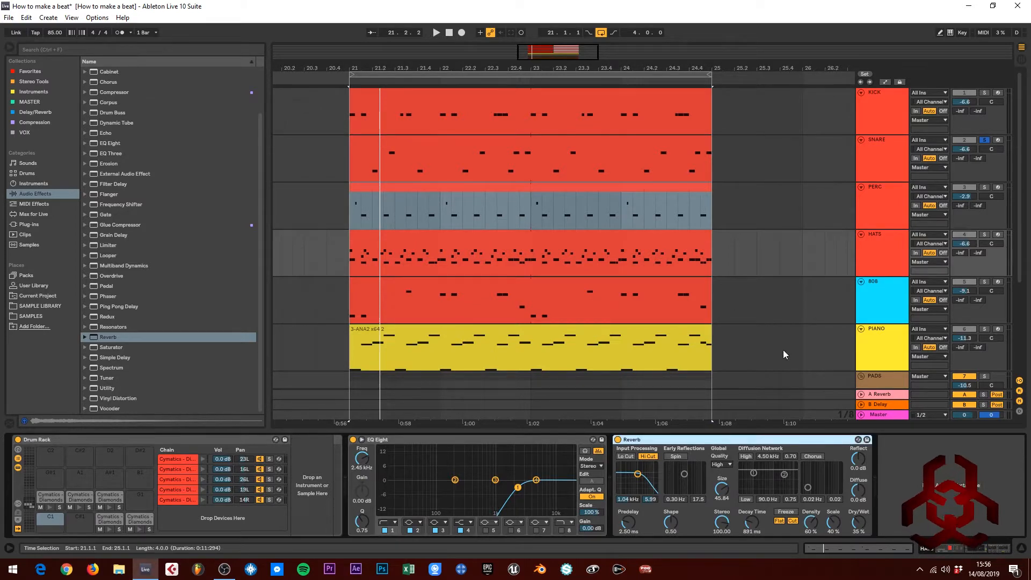
pyautogui.click(901, 197)
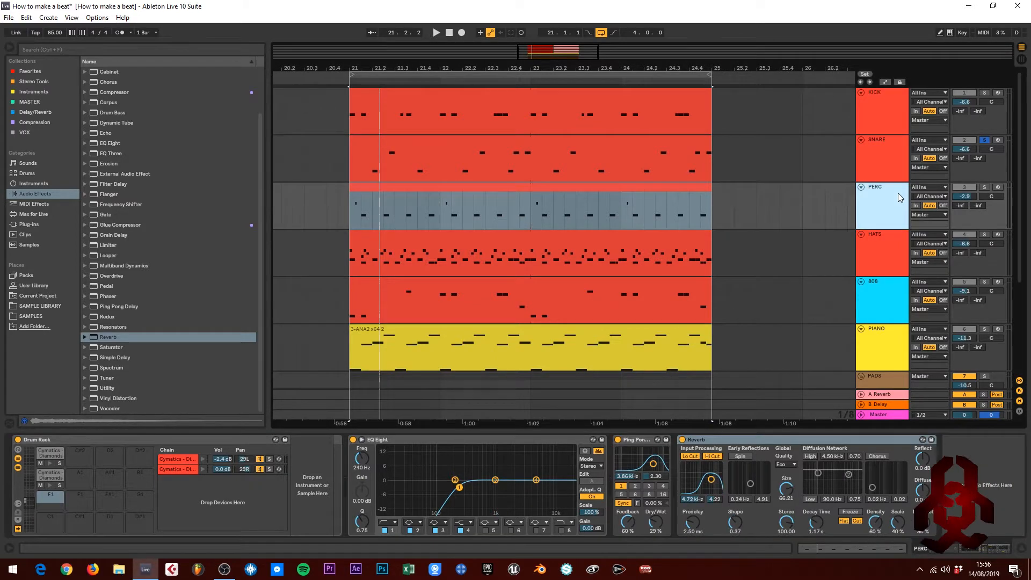
pyautogui.click(786, 465)
pyautogui.click(786, 488)
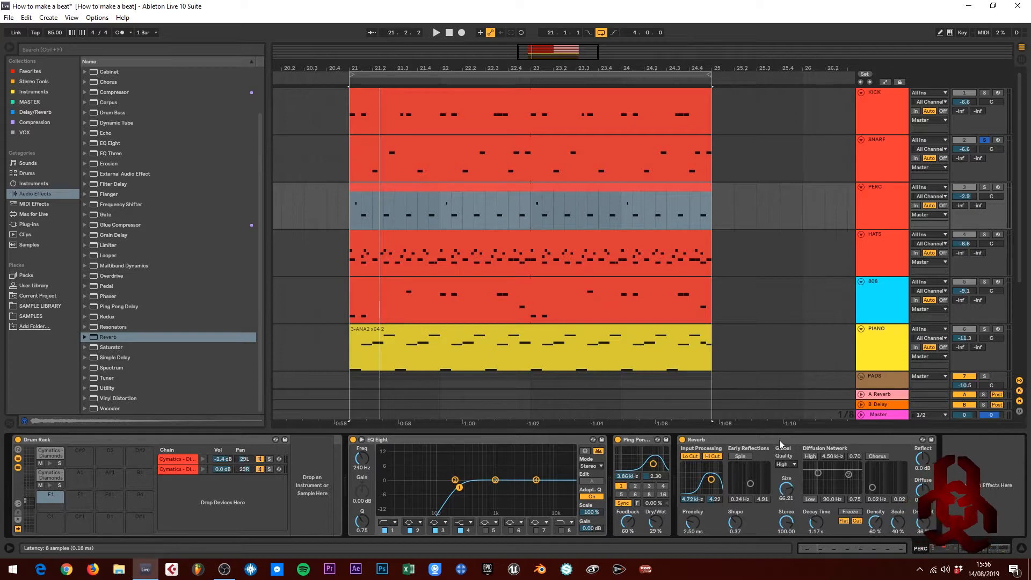
pyautogui.click(780, 443)
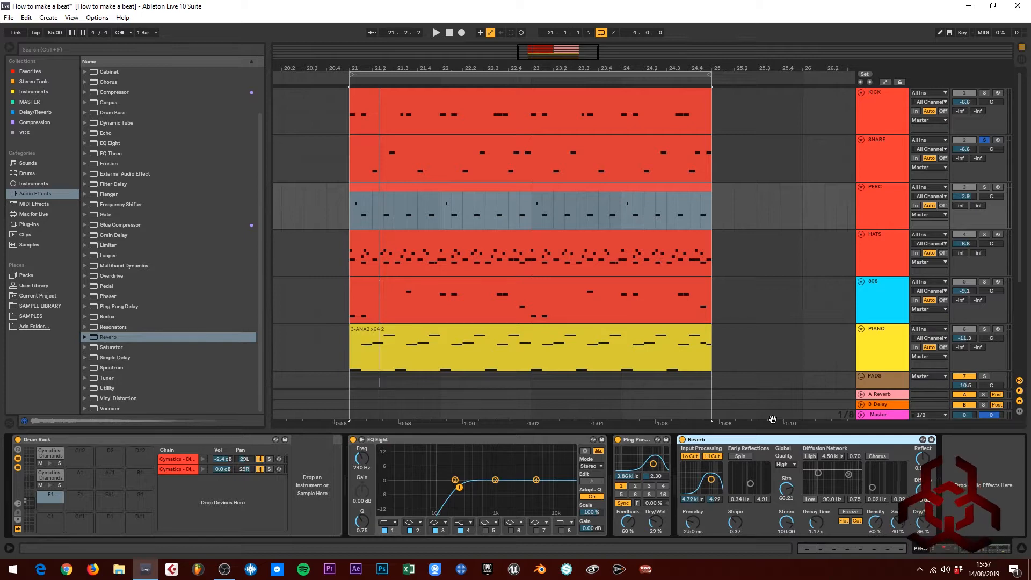
# Step: Play the loop with SNARE soloed and set the SNARE Reverb's decay time to about 932 ms
pyautogui.press('space')
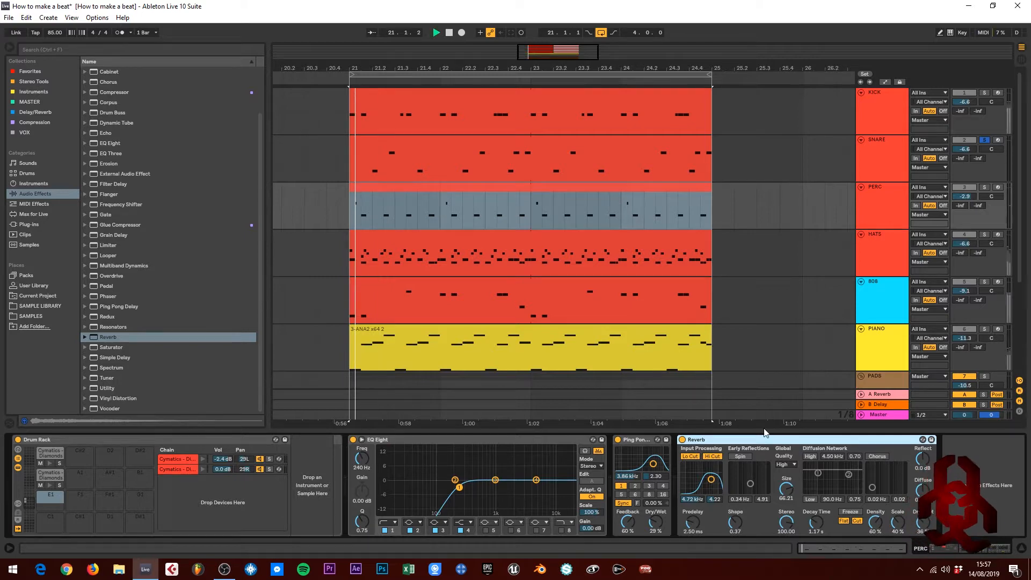
pyautogui.click(881, 149)
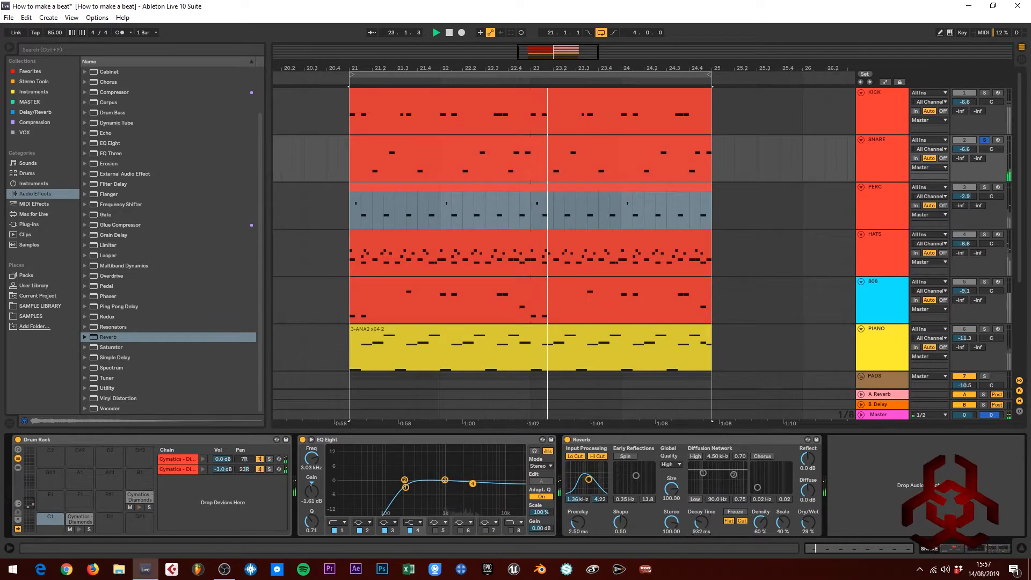
# Step: Play the loop and set the SNARE Reverb's dry/wet to 22% and its density to 69%
pyautogui.moveTo(708, 516); pyautogui.dragTo(708, 522)
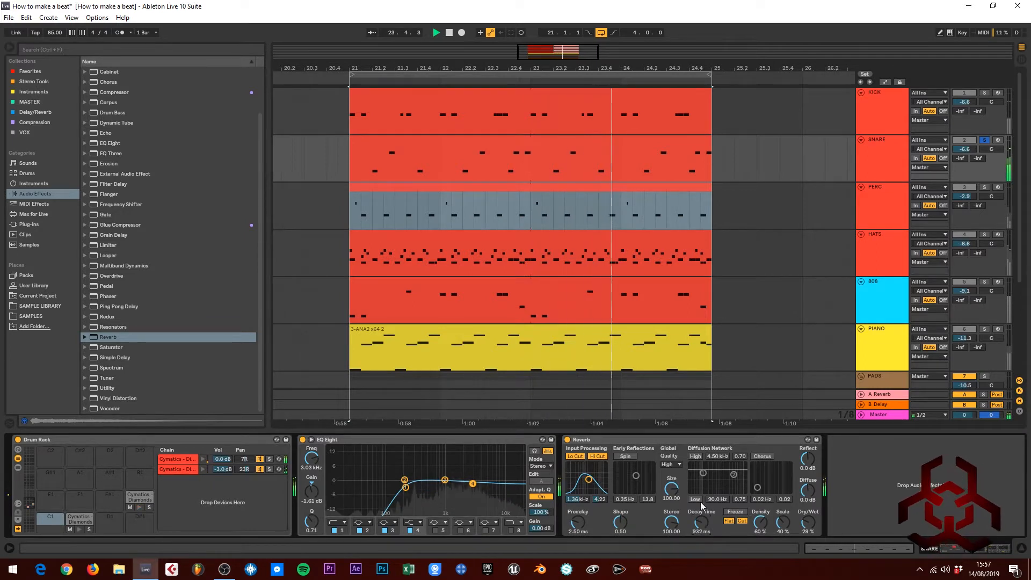
pyautogui.moveTo(812, 515); pyautogui.dragTo(813, 519)
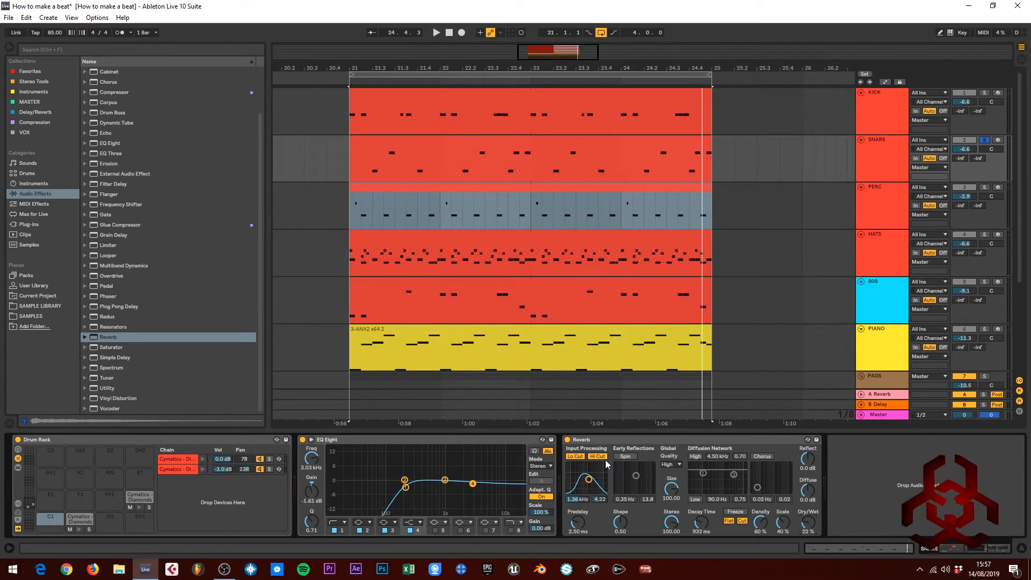
pyautogui.press('space')
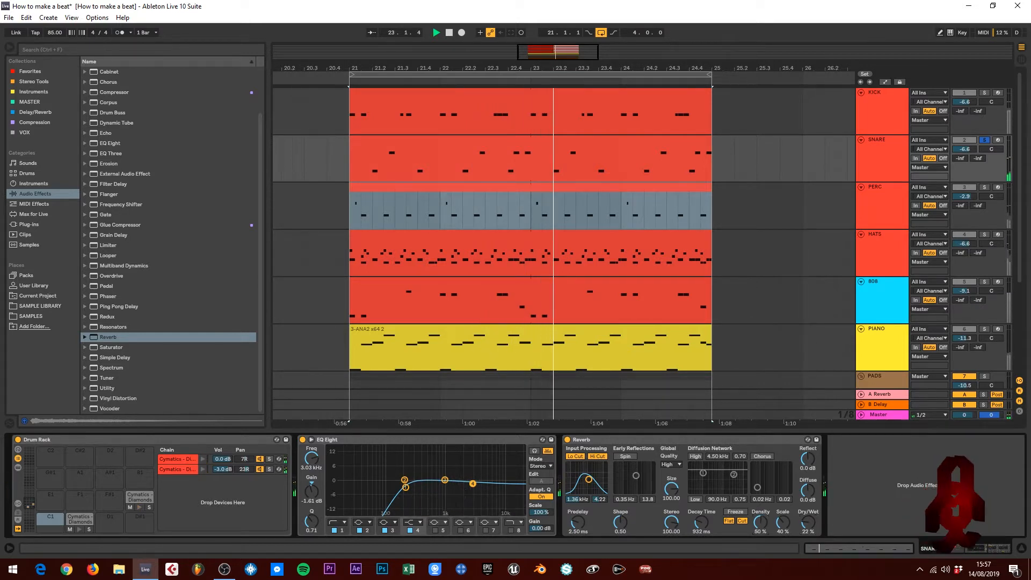
pyautogui.moveTo(758, 522); pyautogui.dragTo(758, 528)
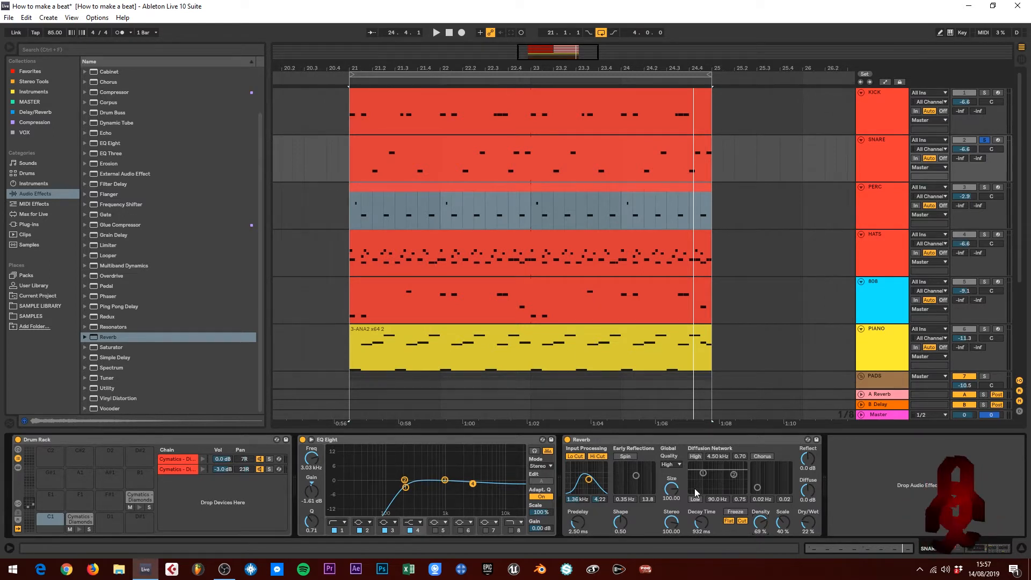
pyautogui.click(728, 438)
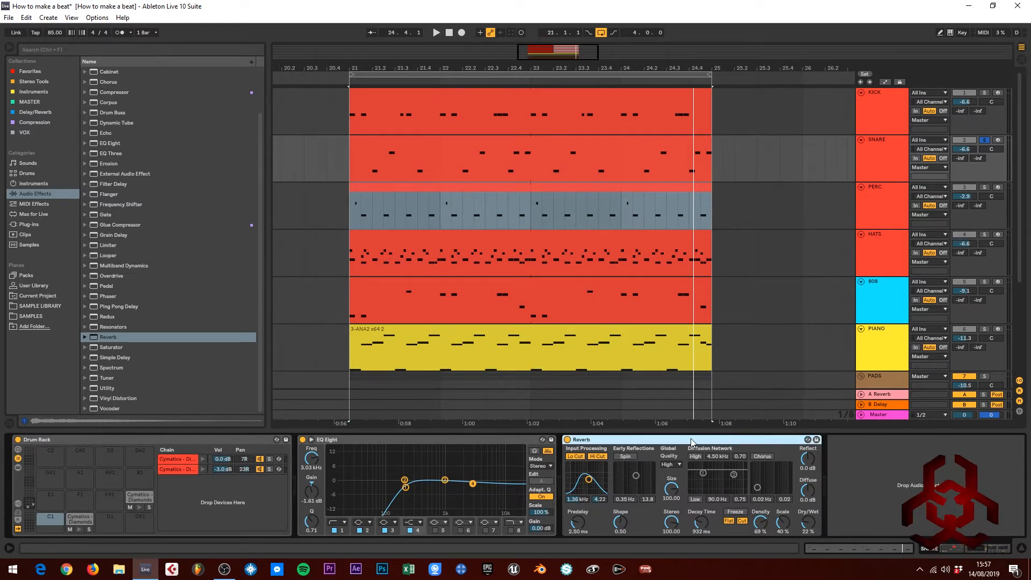
pyautogui.click(31, 109)
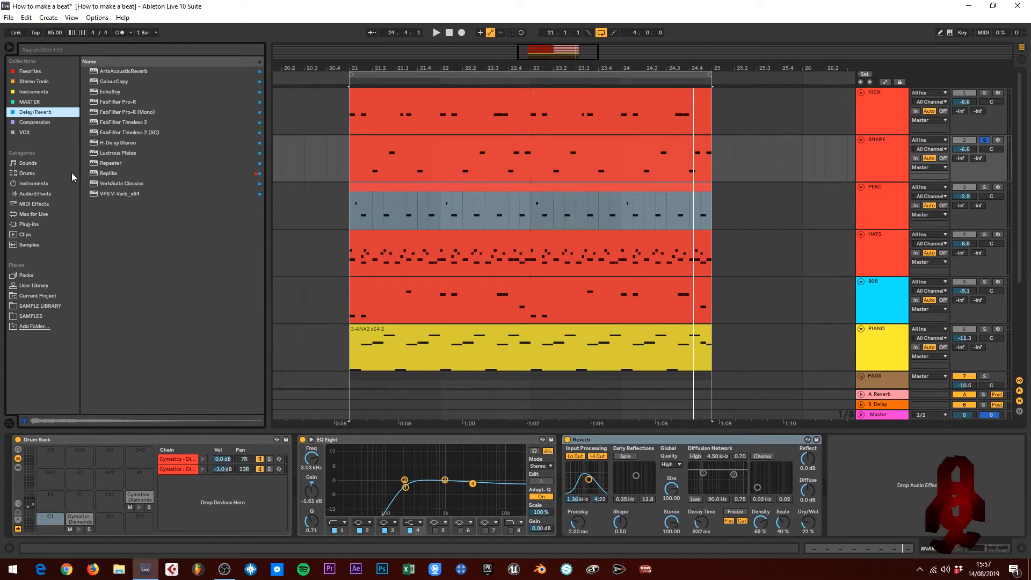
pyautogui.doubleClick(123, 70)
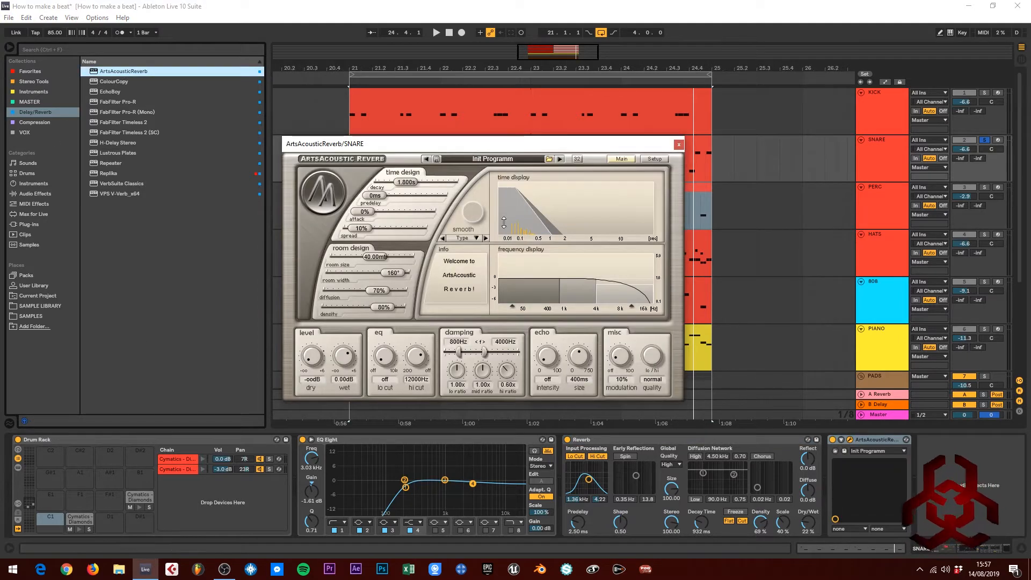
pyautogui.click(677, 144)
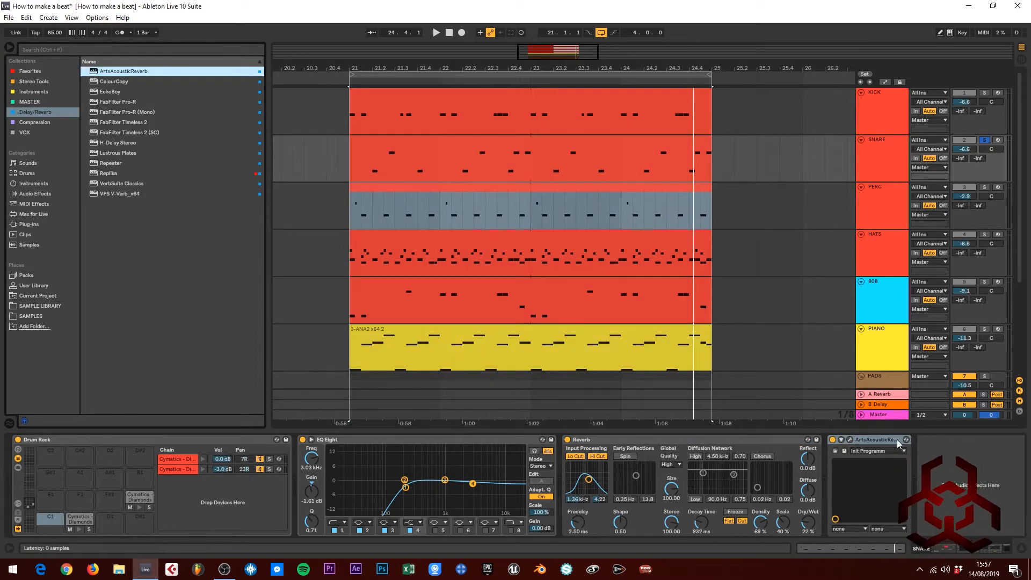
pyautogui.click(887, 439)
pyautogui.press('Delete')
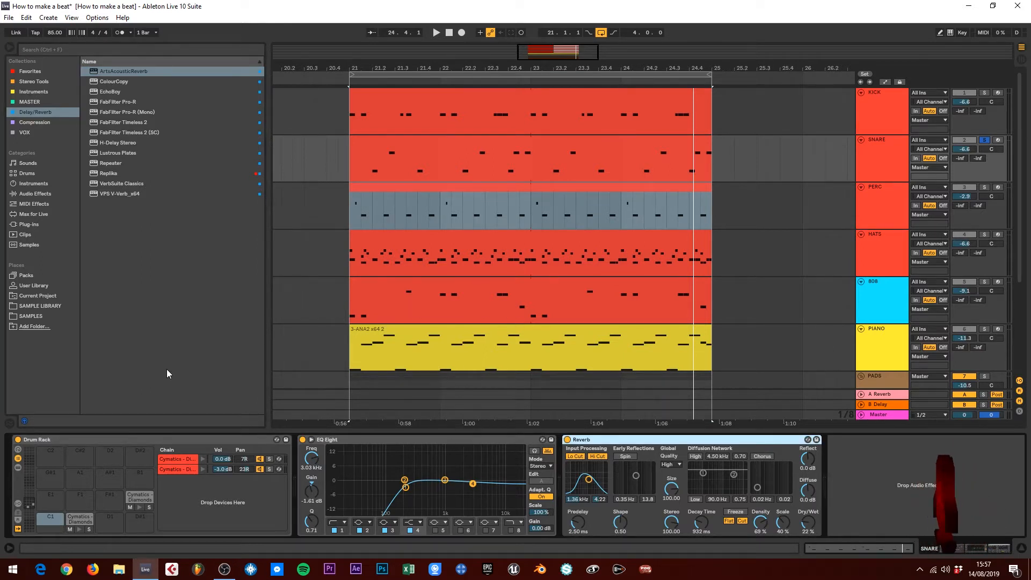
# Step: Add Lustrous Plates after the Reverb on the SNARE track and browse its drum presets without loading one
pyautogui.doubleClick(121, 154)
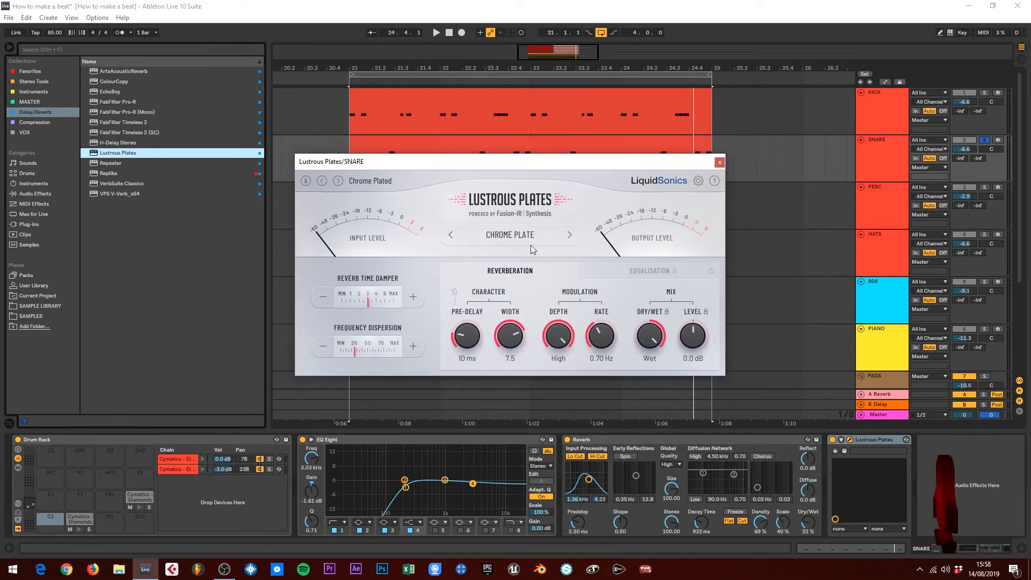
pyautogui.moveTo(403, 164); pyautogui.dragTo(430, 165)
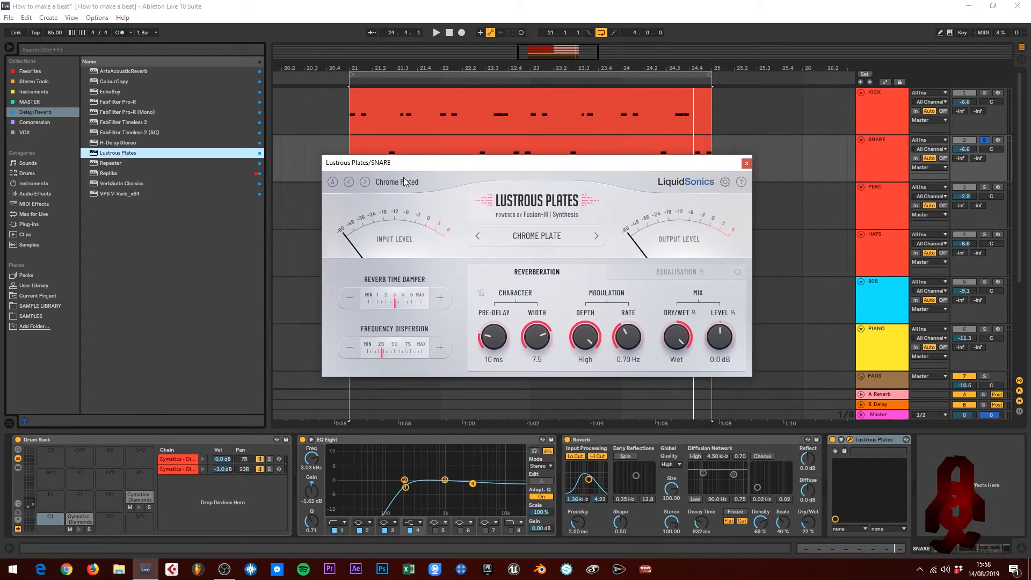
pyautogui.click(391, 182)
pyautogui.moveTo(416, 214)
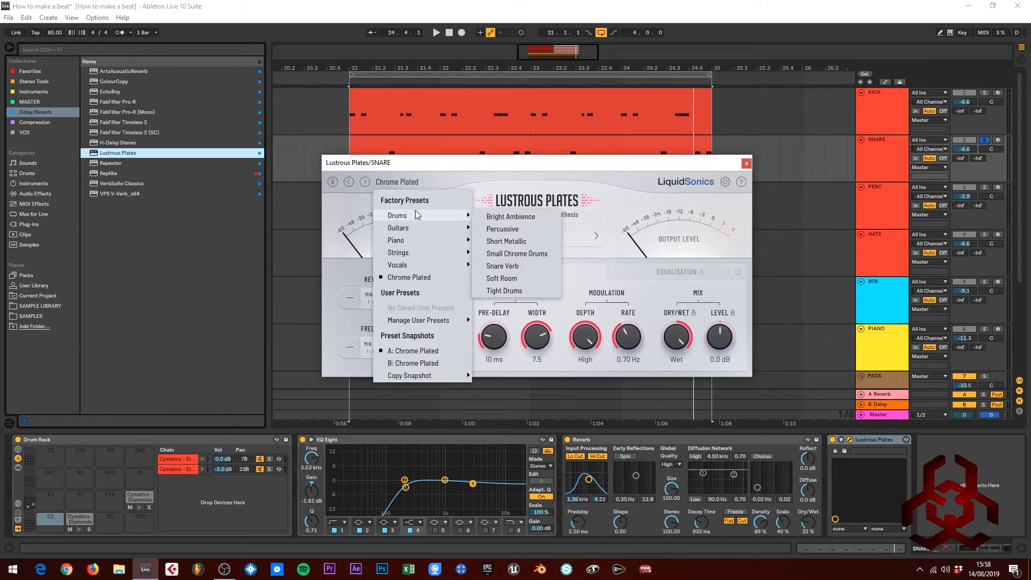
pyautogui.click(432, 161)
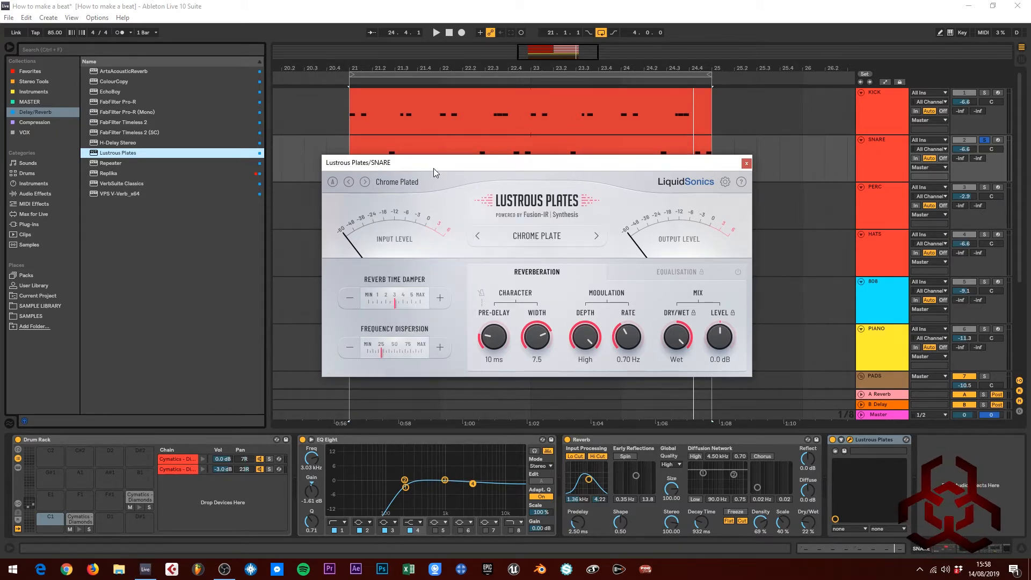
pyautogui.click(746, 163)
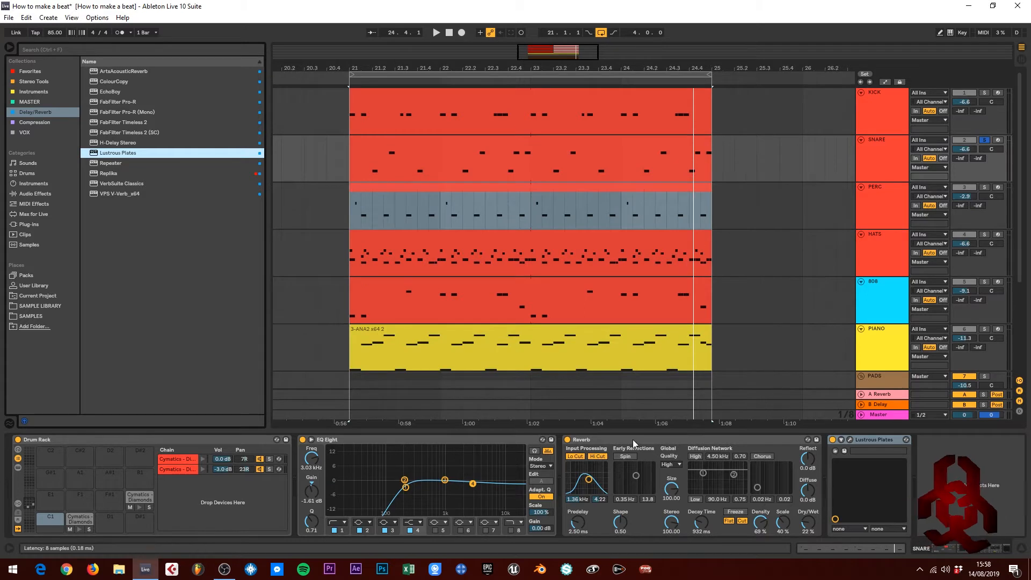
# Step: Bypass the SNARE Reverb and, during playback, set Lustrous Plates' dry/wet mix to 0/-5.6 dB
pyautogui.click(567, 439)
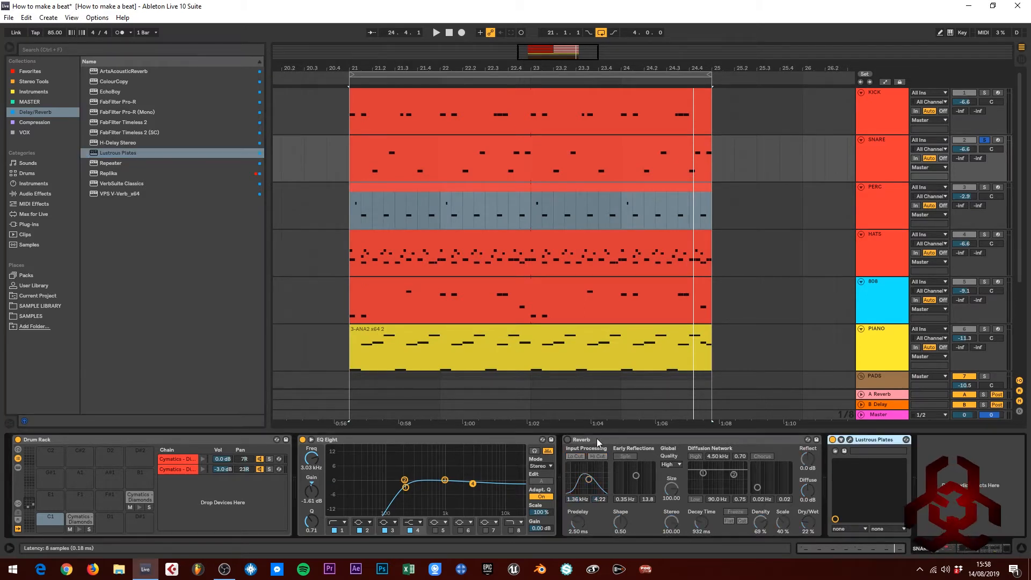
pyautogui.press('space')
pyautogui.click(852, 441)
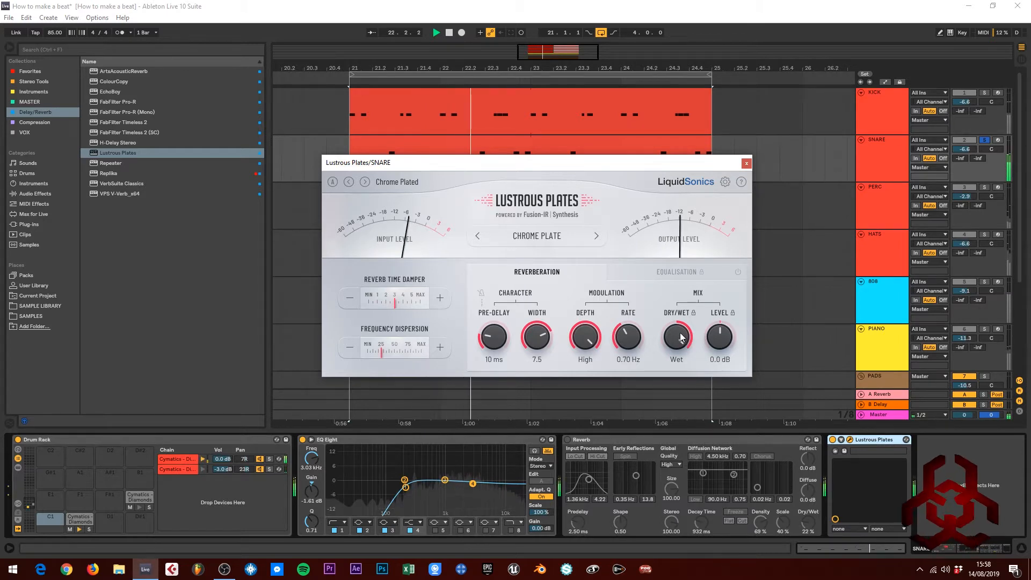
pyautogui.moveTo(680, 337); pyautogui.dragTo(678, 416)
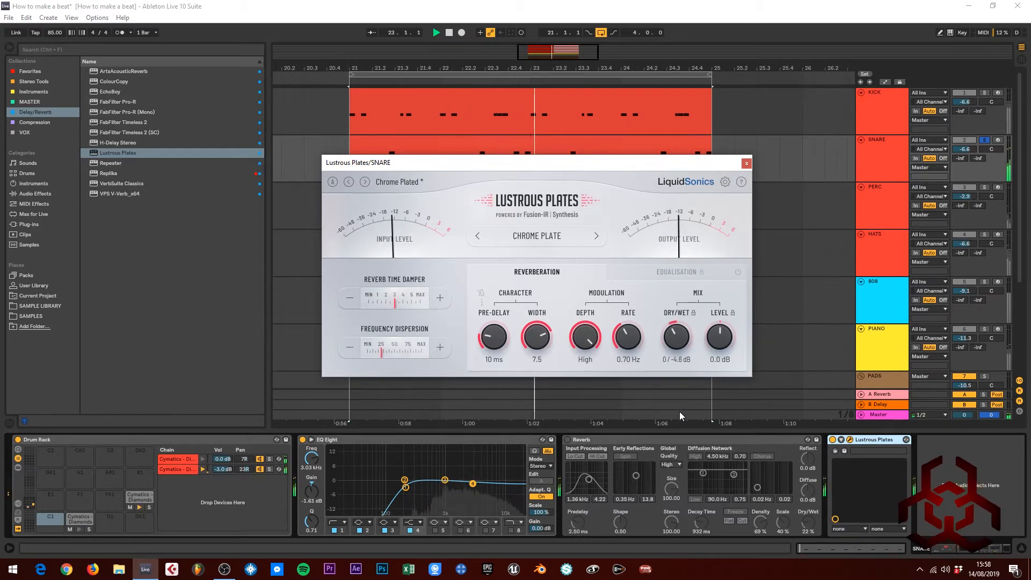
pyautogui.moveTo(674, 335); pyautogui.dragTo(668, 359)
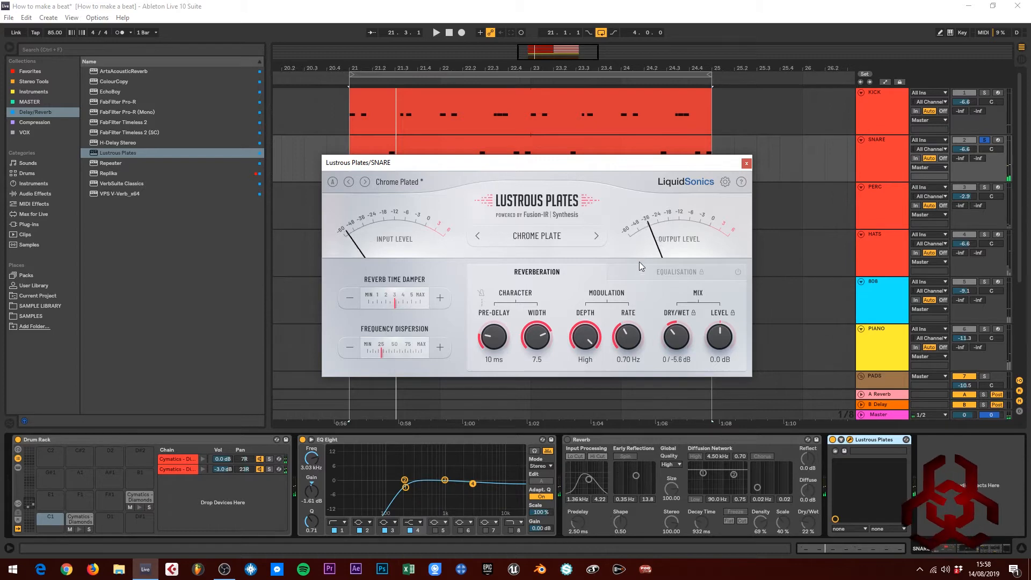
# Step: Audition Lustrous Plates on the SNARE once more, delete it from the track and turn the Reverb back on
pyautogui.moveTo(562, 164)
pyautogui.mouseDown()
pyautogui.moveTo(556, 177)
pyautogui.moveTo(574, 164)
pyautogui.mouseUp()
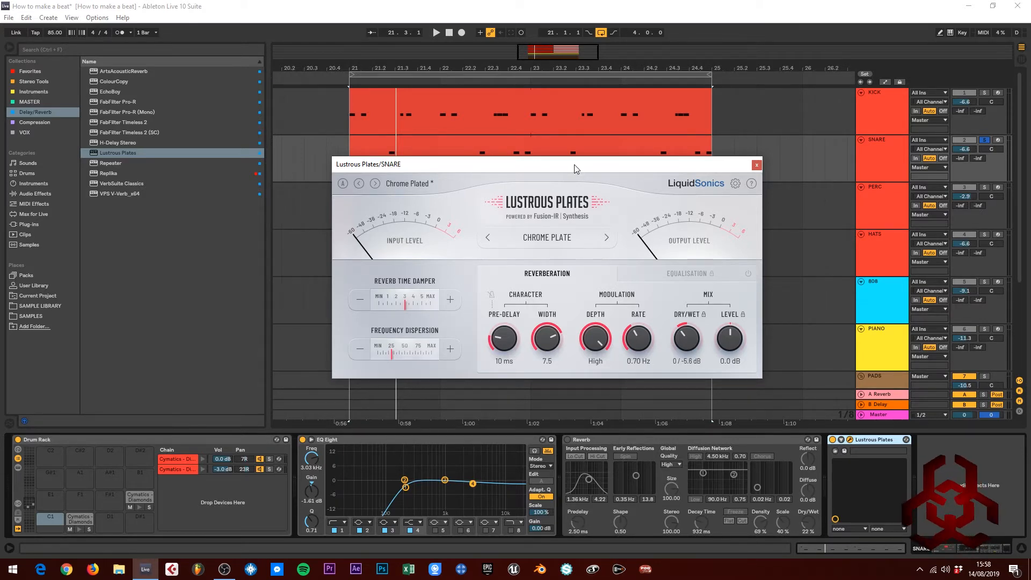
pyautogui.moveTo(657, 165); pyautogui.dragTo(663, 172)
pyautogui.press('space')
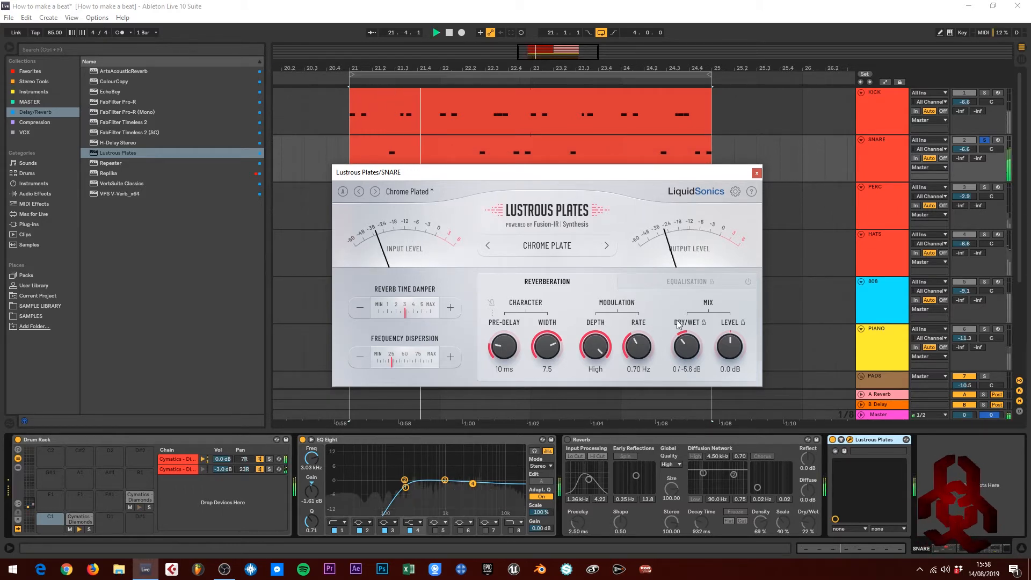
pyautogui.click(758, 173)
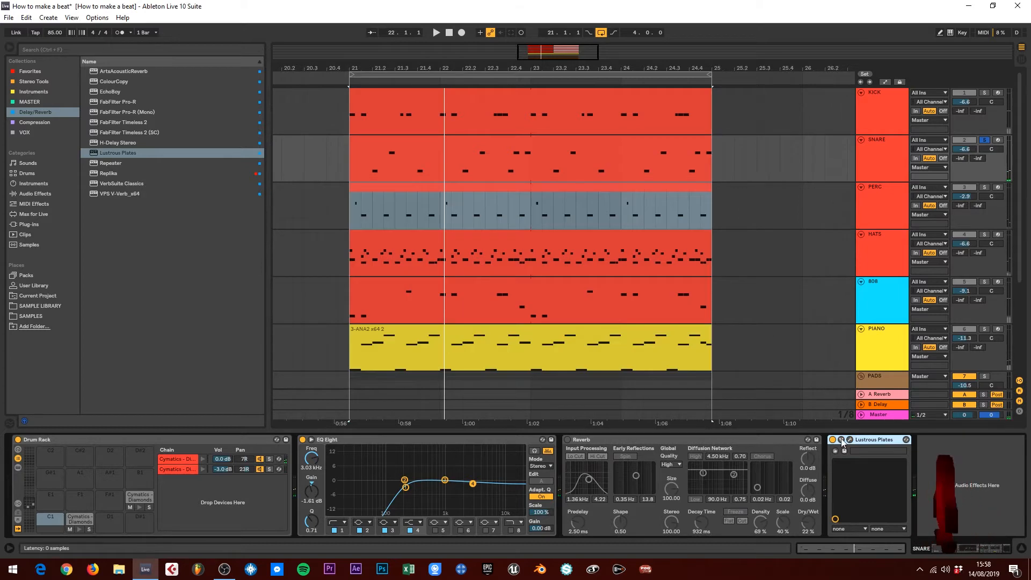
pyautogui.press('Delete')
pyautogui.click(567, 439)
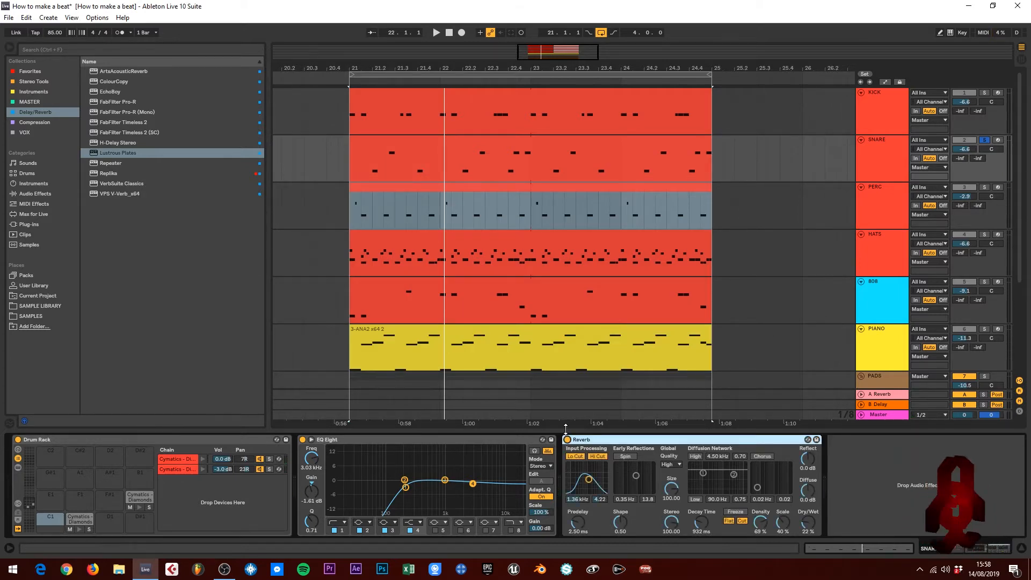
# Step: Play the loop and set the SNARE Reverb's dry/wet to 33%, decay time to 1.34 s and stereo to 102.86
pyautogui.press('space')
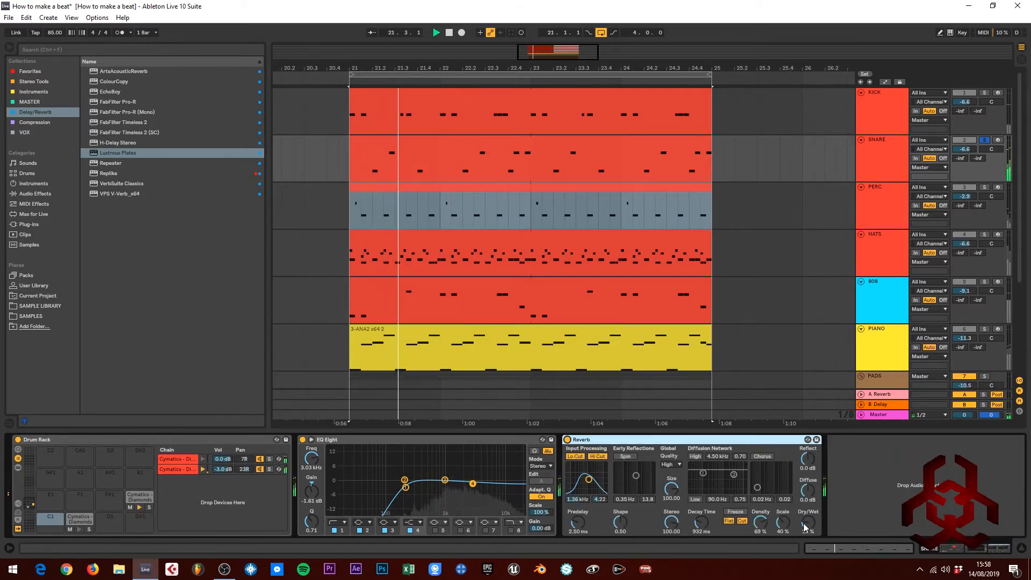
pyautogui.moveTo(806, 522); pyautogui.dragTo(805, 505)
pyautogui.moveTo(691, 524); pyautogui.dragTo(691, 513)
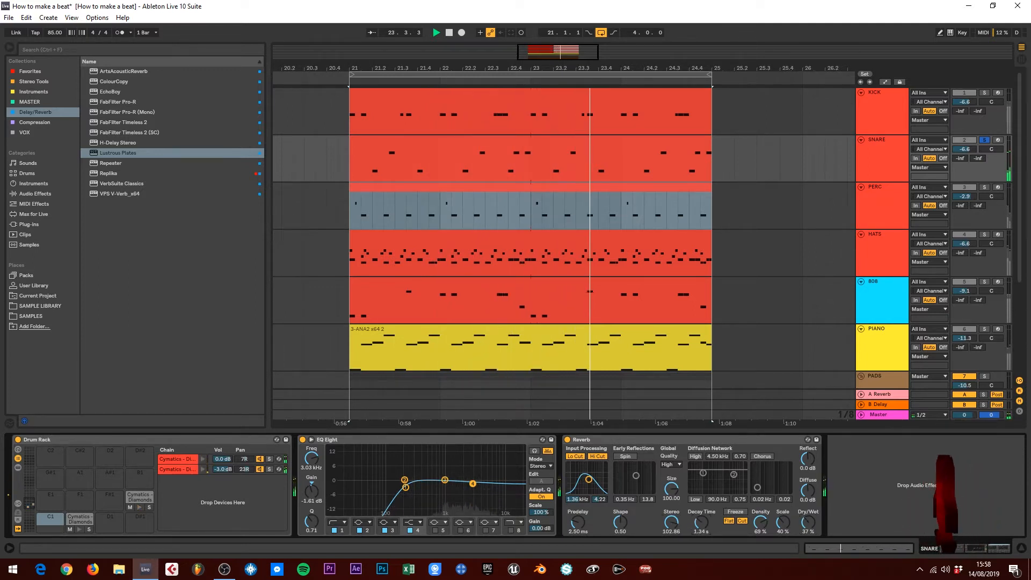
pyautogui.moveTo(808, 522); pyautogui.dragTo(808, 526)
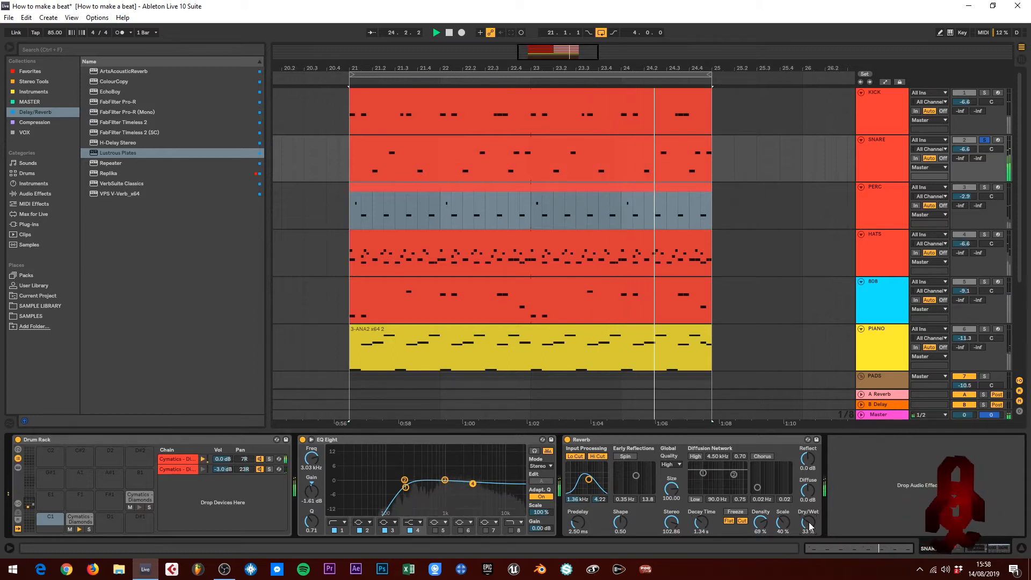
# Step: Set the SNARE Reverb's predelay to 2.31 ms, its input filter frequency to 794 Hz and its density to 73%
pyautogui.moveTo(582, 525); pyautogui.dragTo(582, 528)
pyautogui.moveTo(587, 487); pyautogui.dragTo(583, 487)
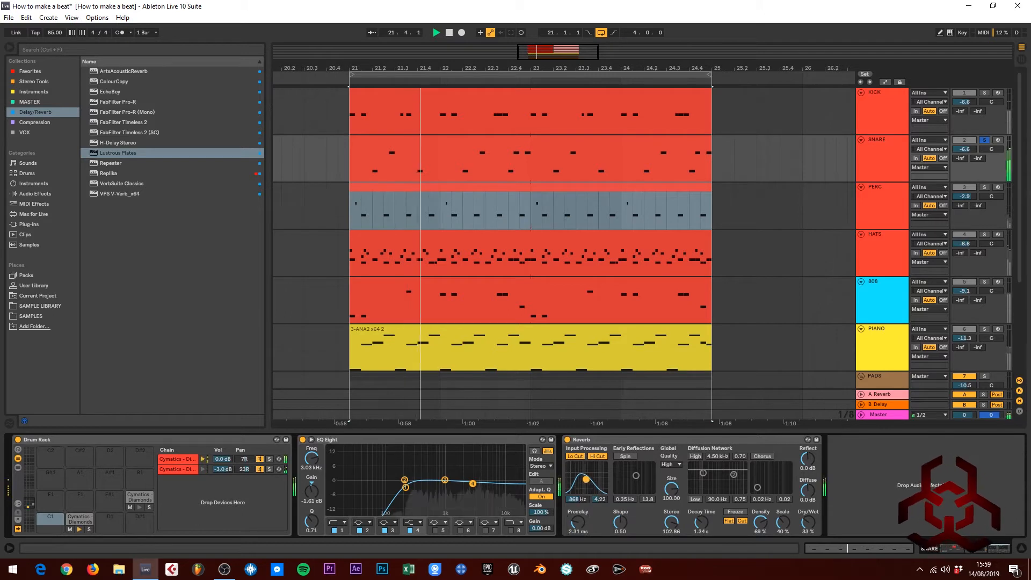
pyautogui.moveTo(767, 525); pyautogui.dragTo(766, 518)
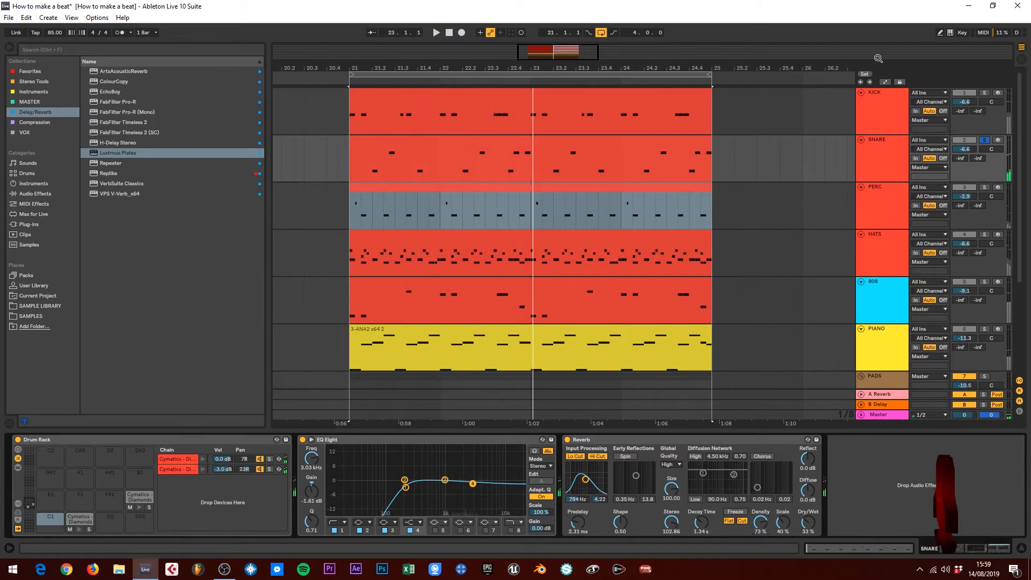
# Step: Compare SNARE soloed and in the full mix, setting its Reverb dry/wet to 26% and its track volume to -6.5 dB
pyautogui.click(983, 141)
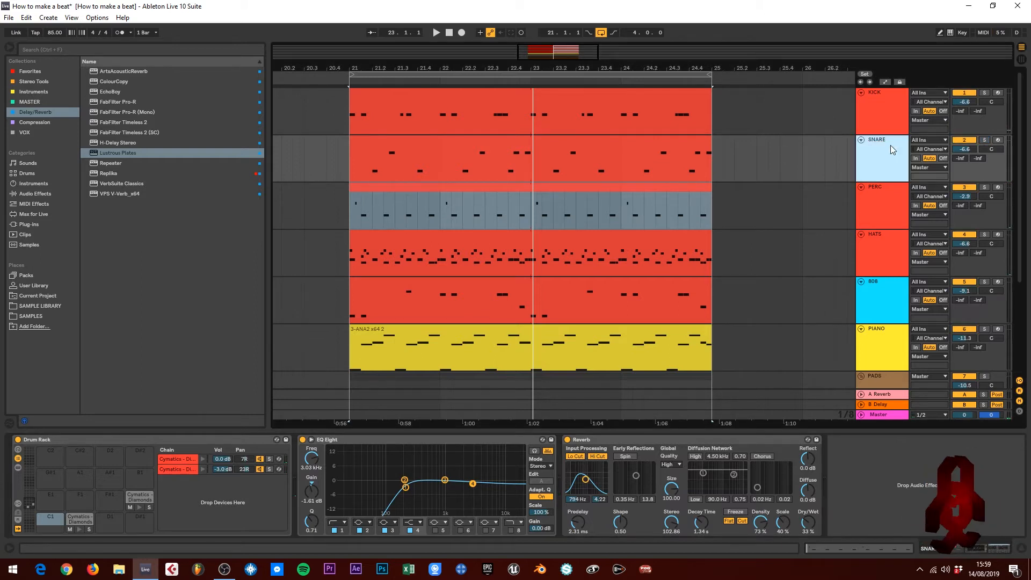
pyautogui.press('space')
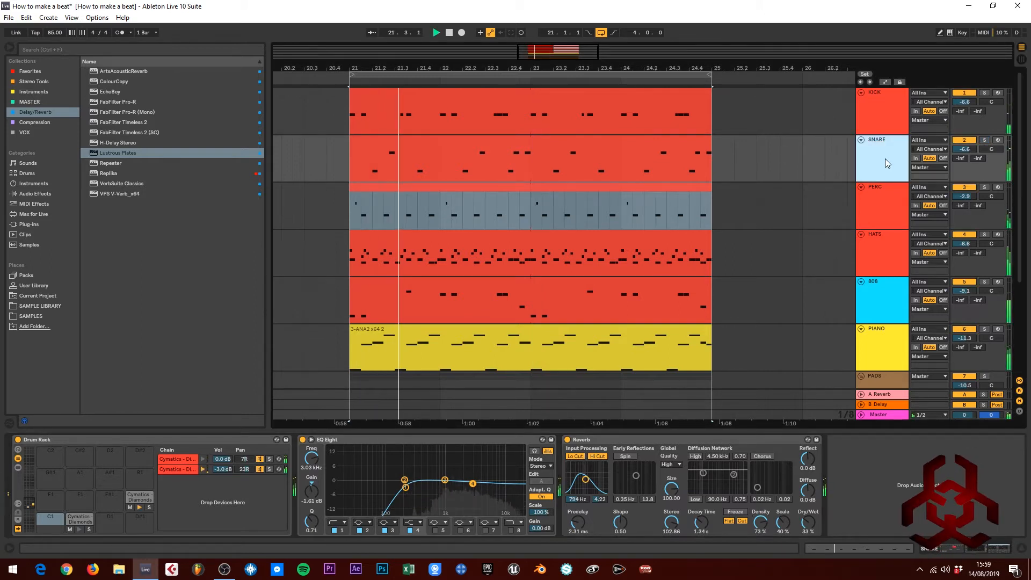
pyautogui.click(983, 140)
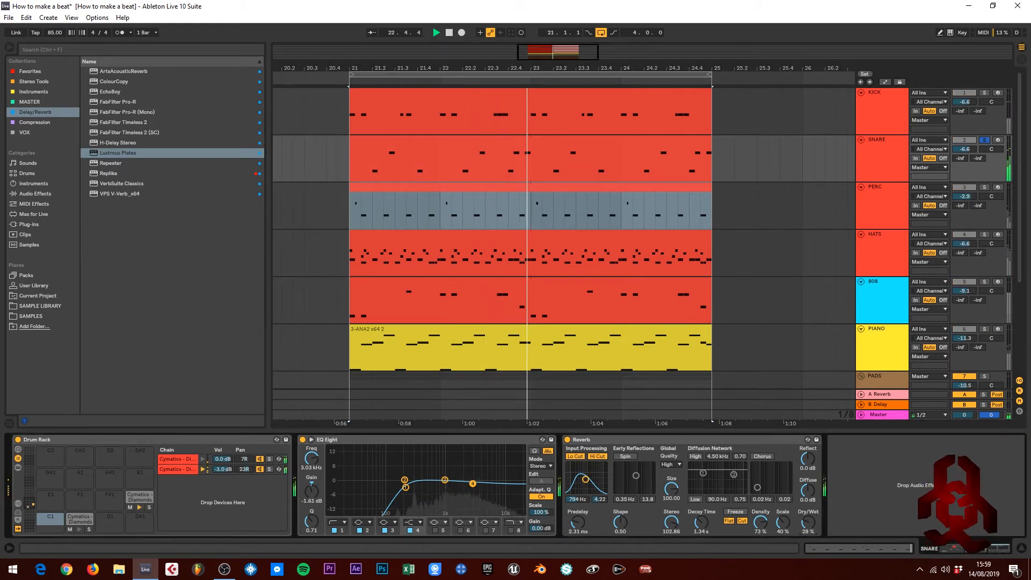
pyautogui.click(984, 140)
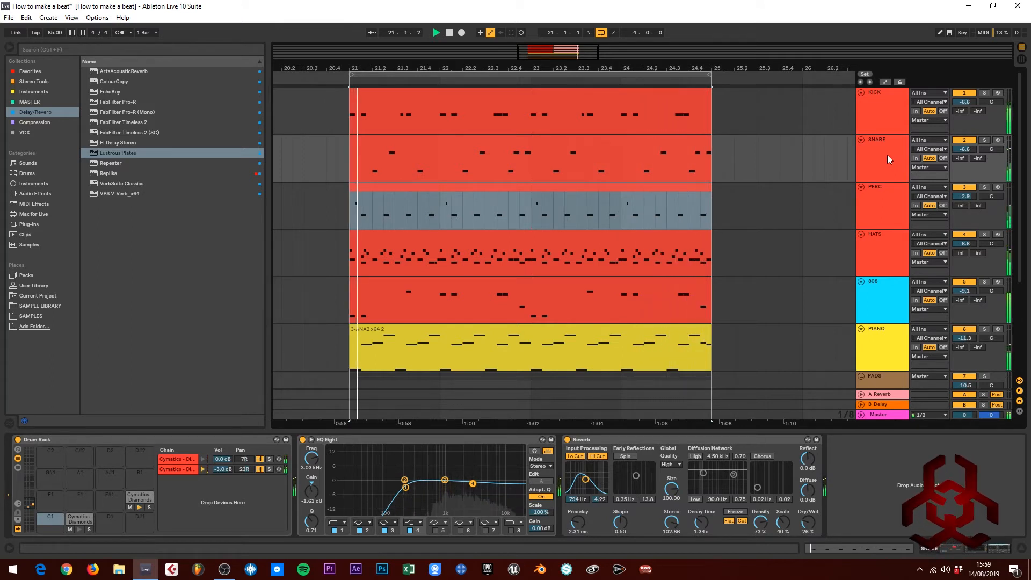
pyautogui.moveTo(964, 151); pyautogui.dragTo(965, 151)
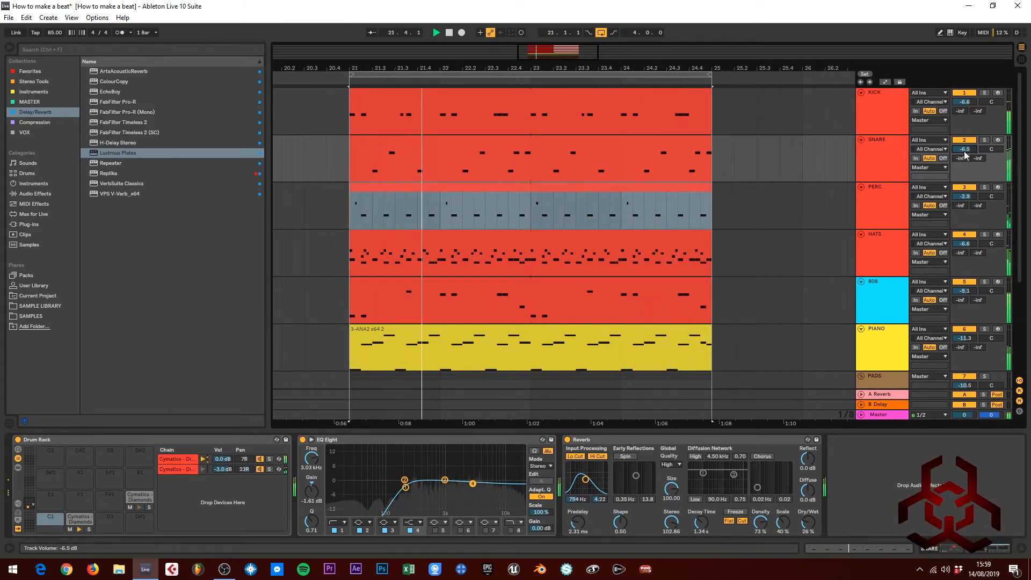
pyautogui.click(881, 150)
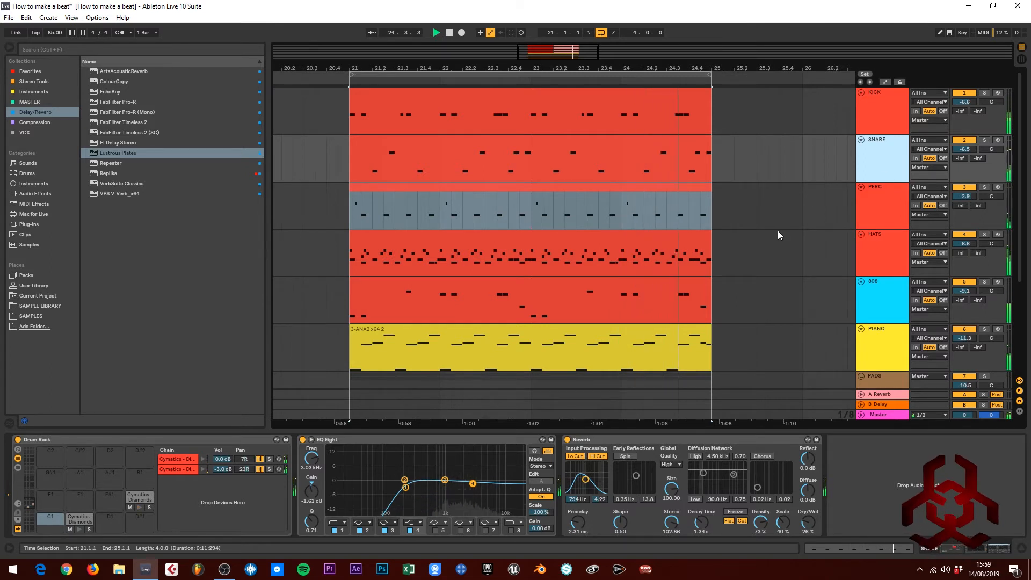
# Step: Show the KICK track's devices and play the loop in the full mix
pyautogui.click(892, 108)
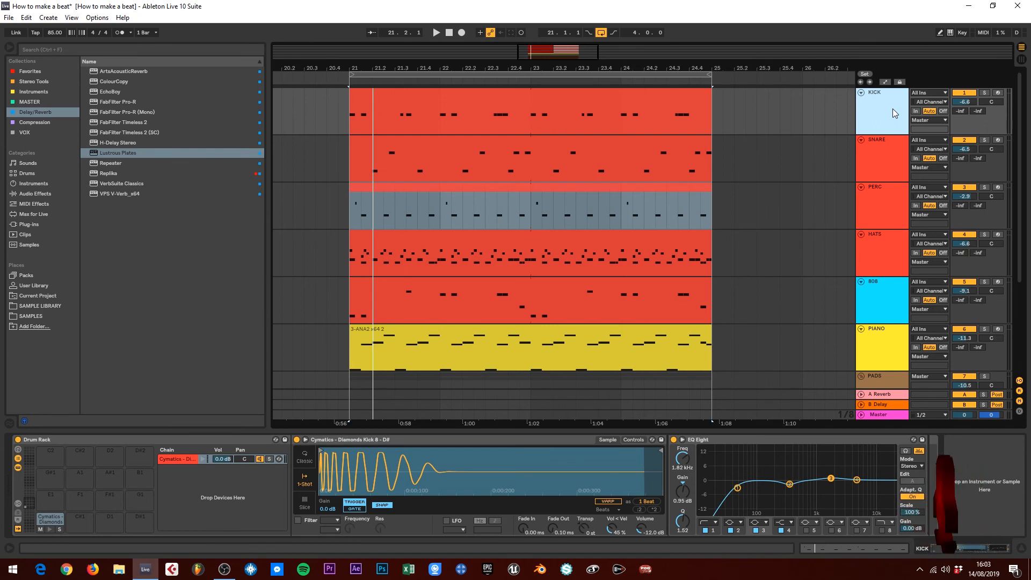
pyautogui.press('space')
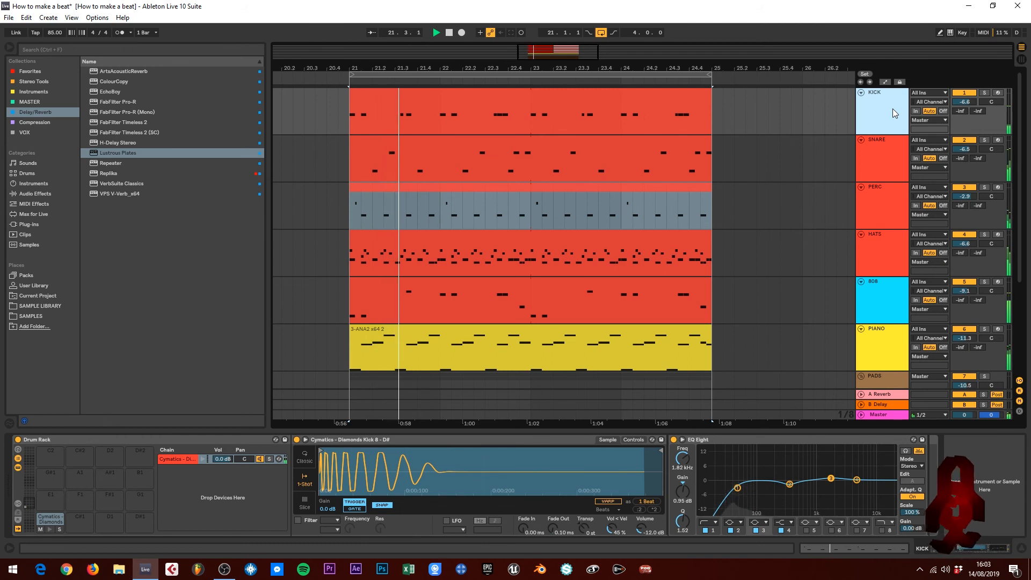